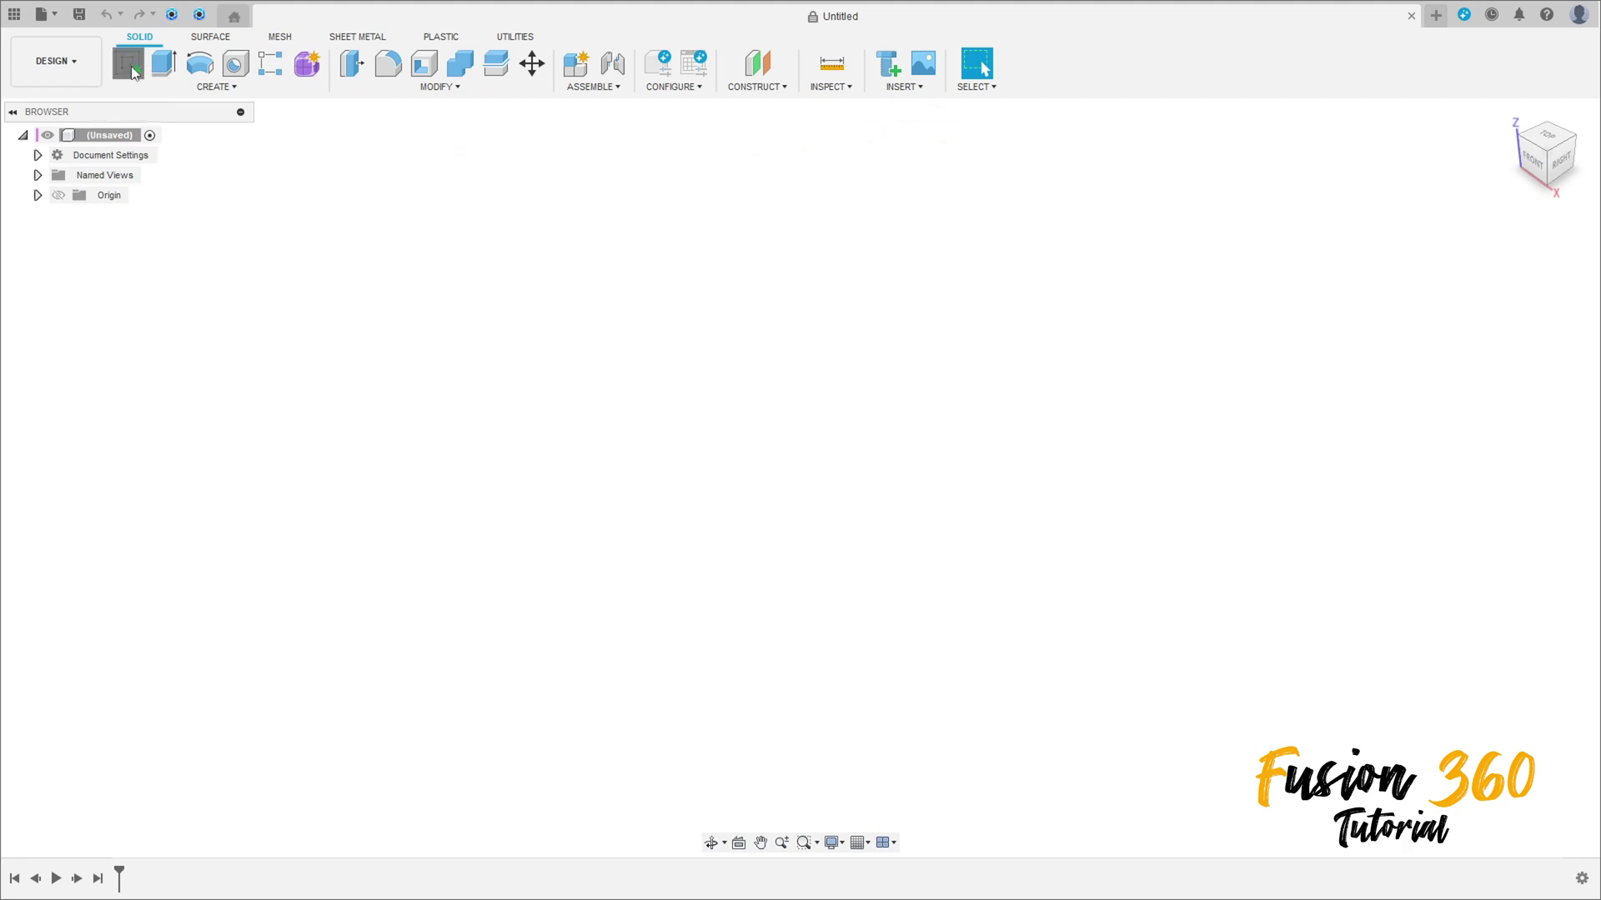
Start a sketch on the XY plane and draw horizontal and diagonal construction lines from the origin
click(897, 481)
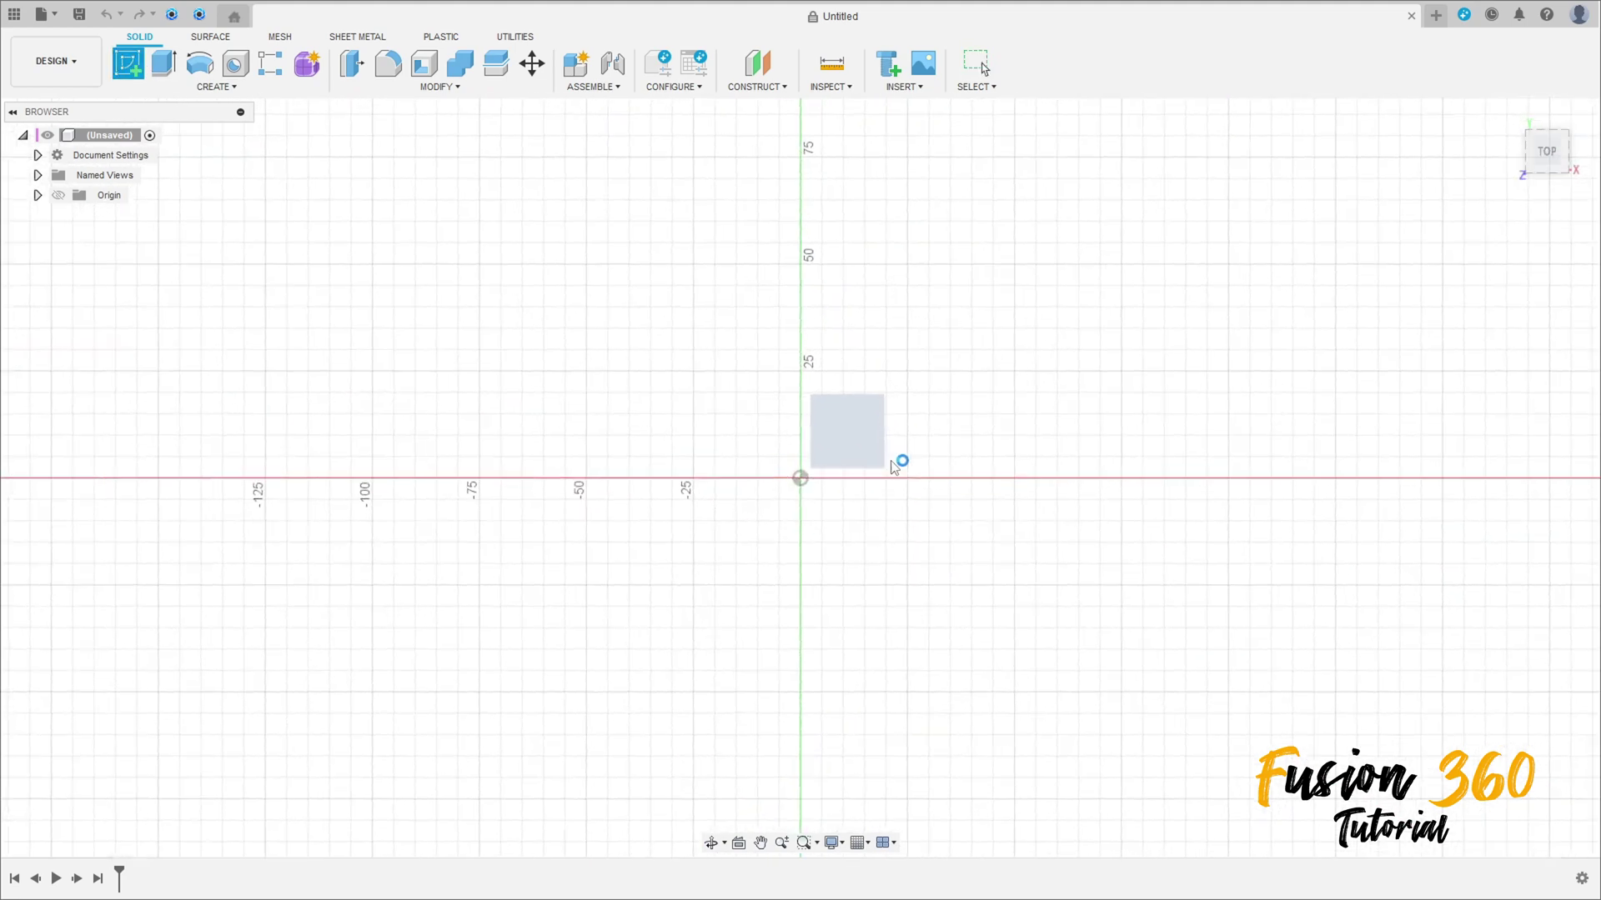
click(132, 67)
click(1519, 260)
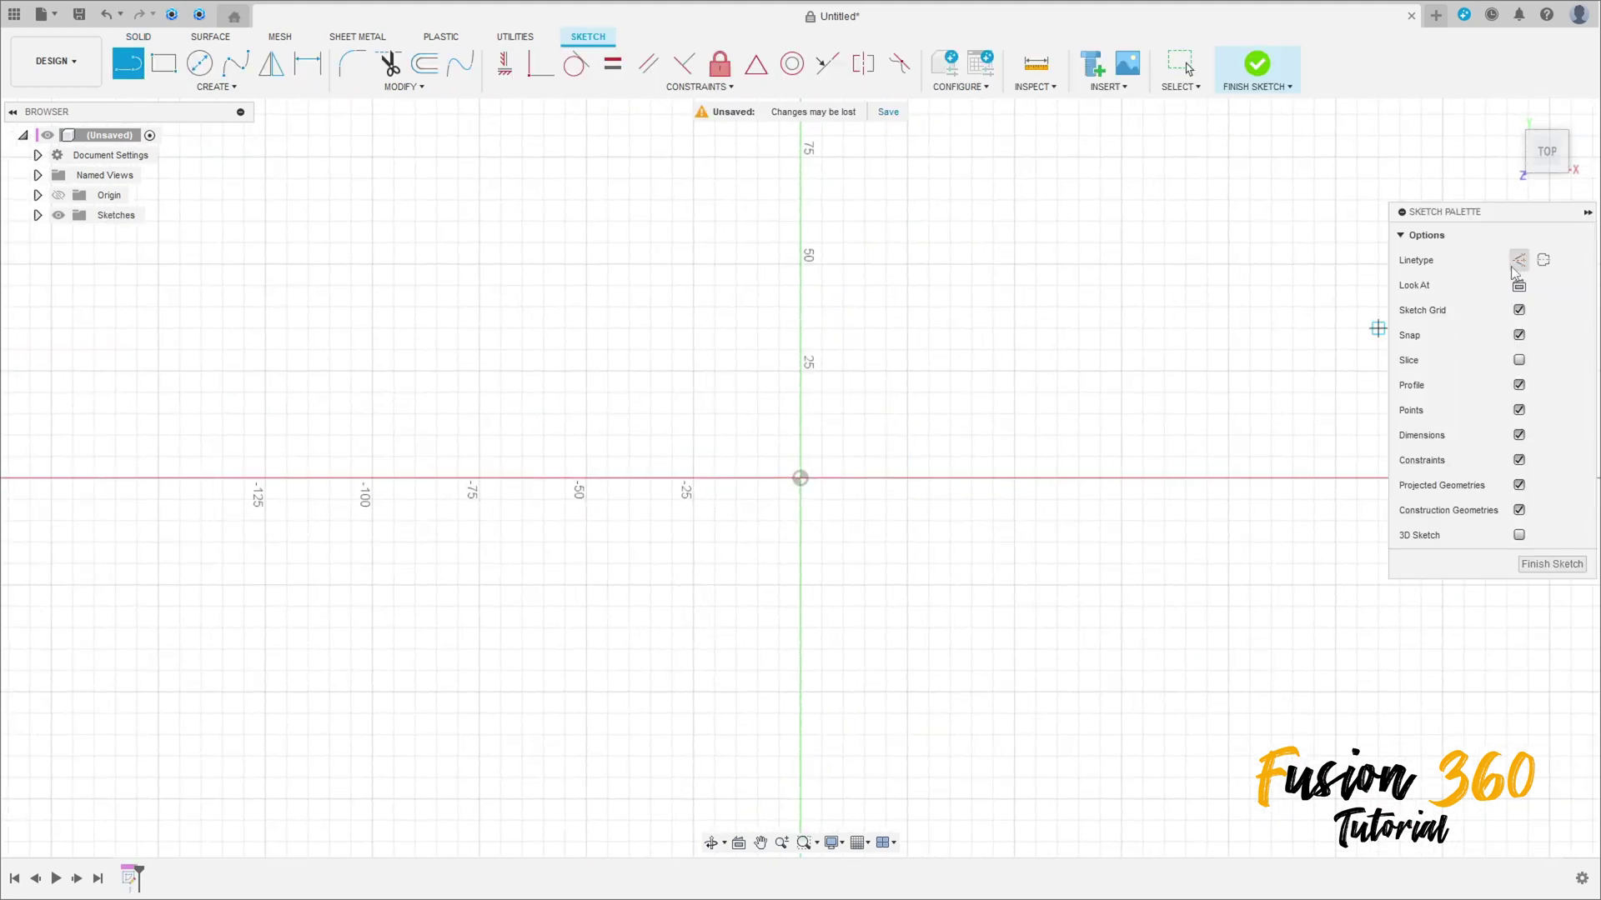
click(800, 479)
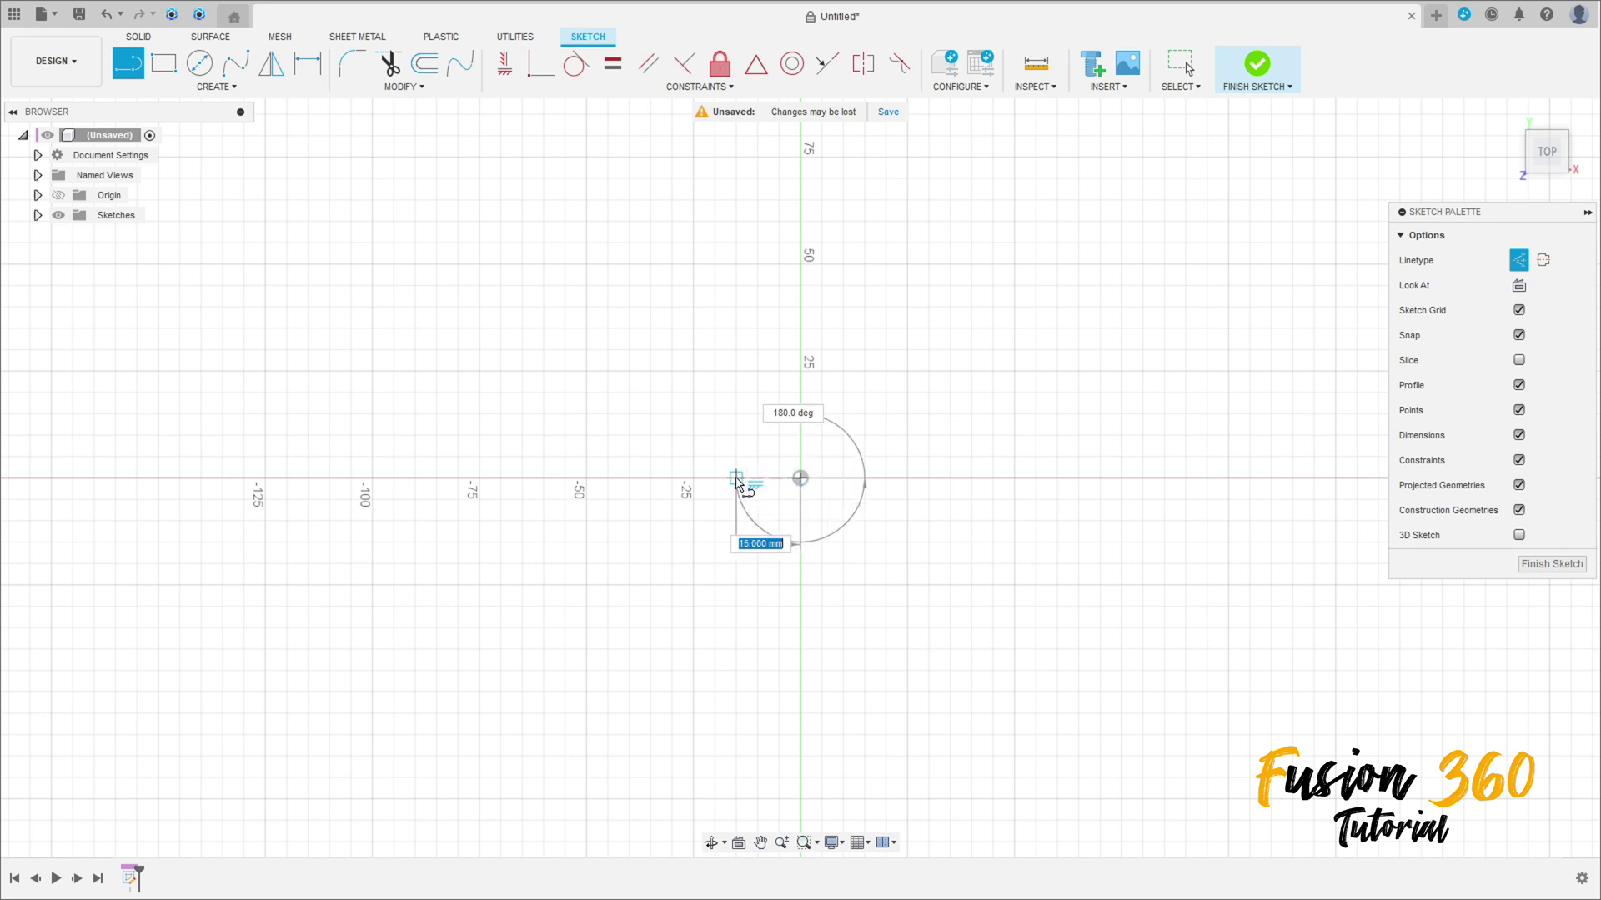
click(736, 477)
key(Escape)
key(l)
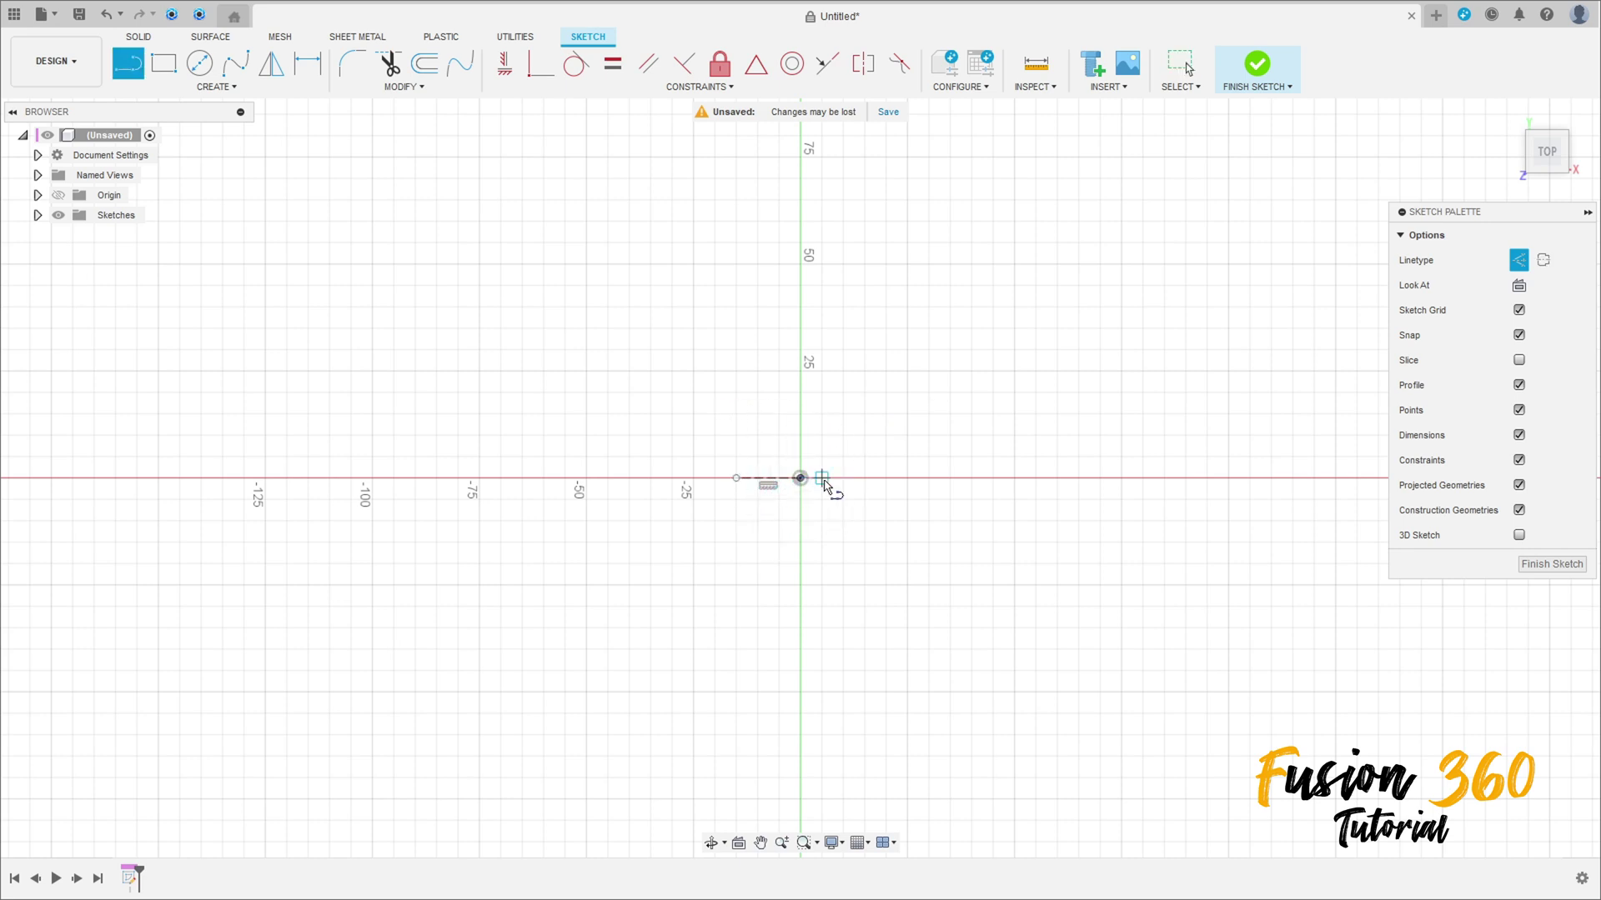
click(800, 478)
scroll(748, 433, up, 4)
click(739, 424)
key(Escape)
Dimension the angle between the lines to 45° and the diagonal line to 12 mm
click(310, 73)
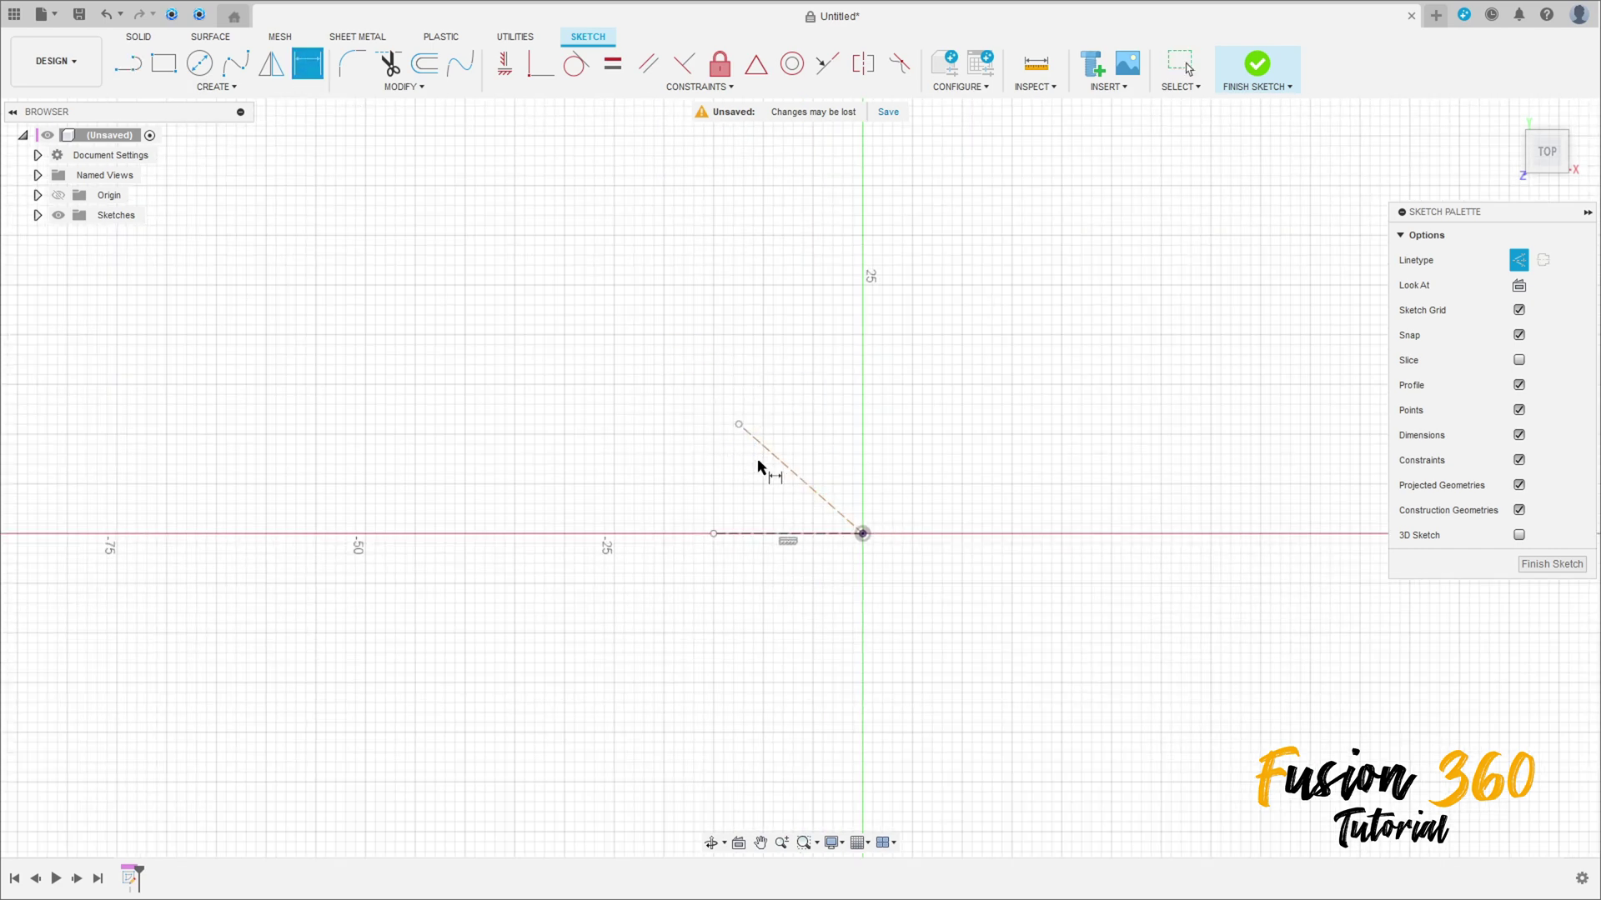
click(790, 469)
click(757, 535)
click(760, 499)
text(45)
key(Return)
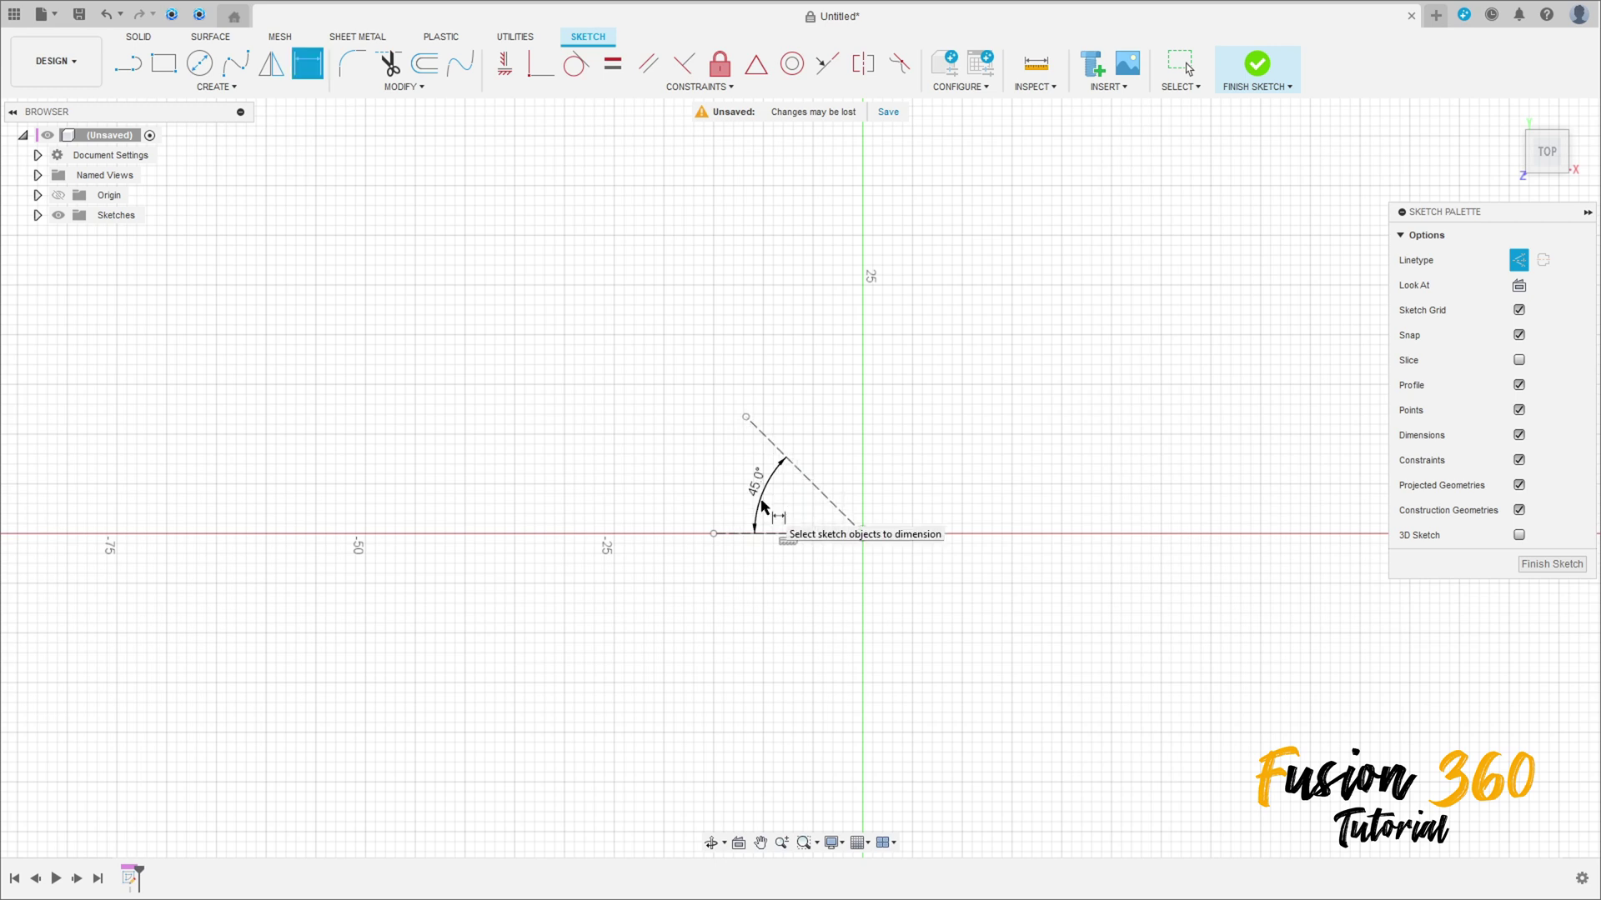
click(812, 484)
click(817, 459)
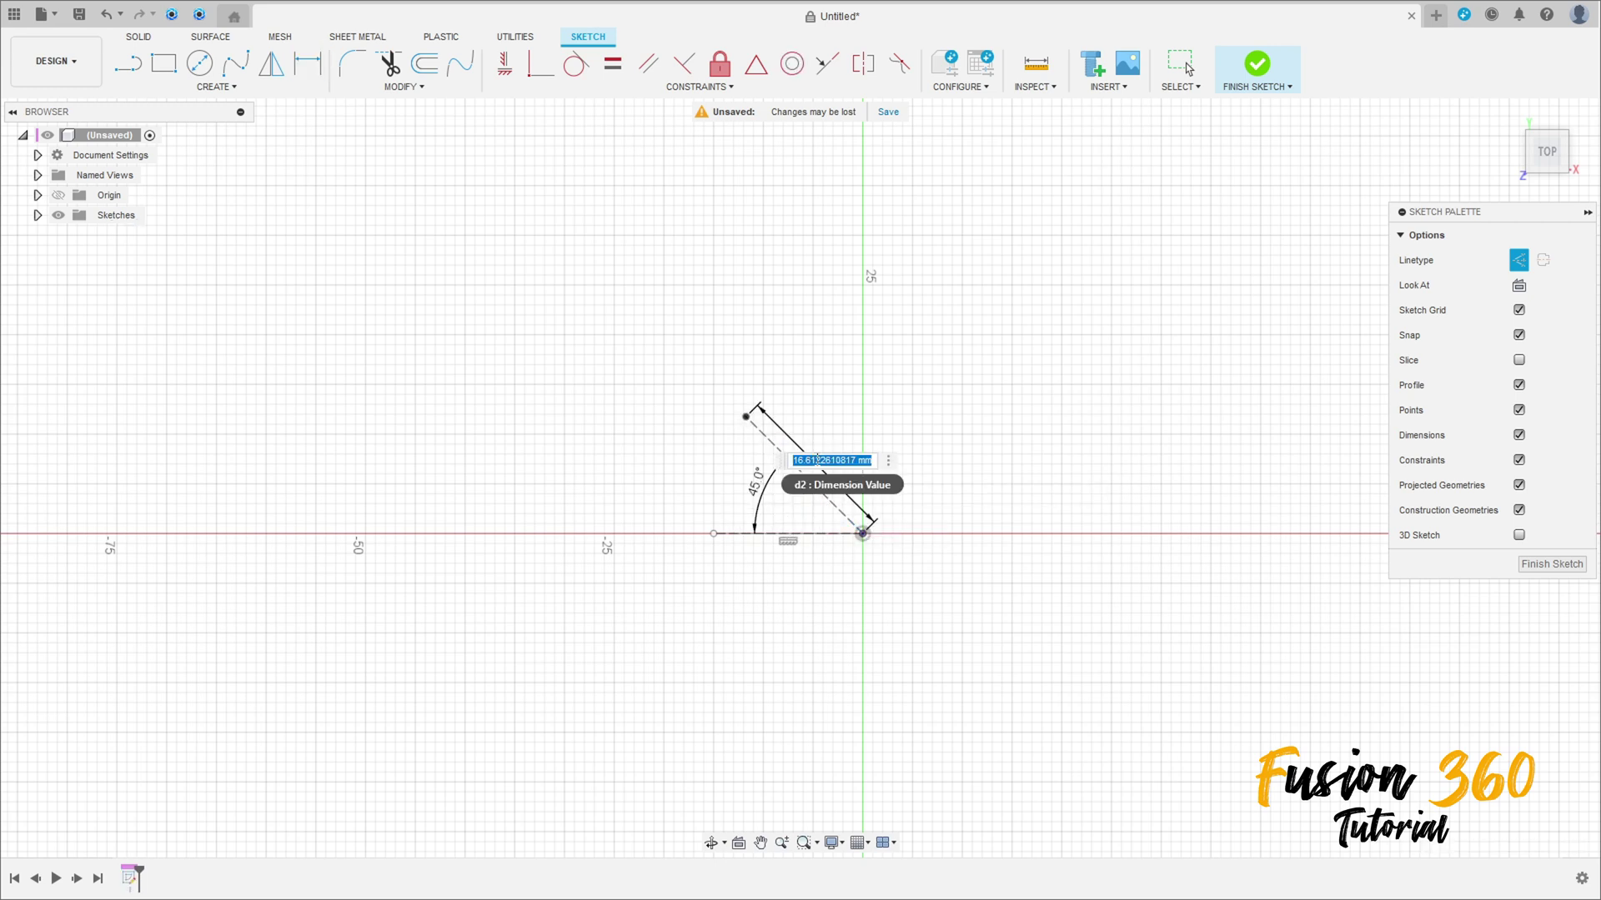
text(12)
key(Return)
scroll(794, 471, up, 1)
scroll(800, 474, up, 2)
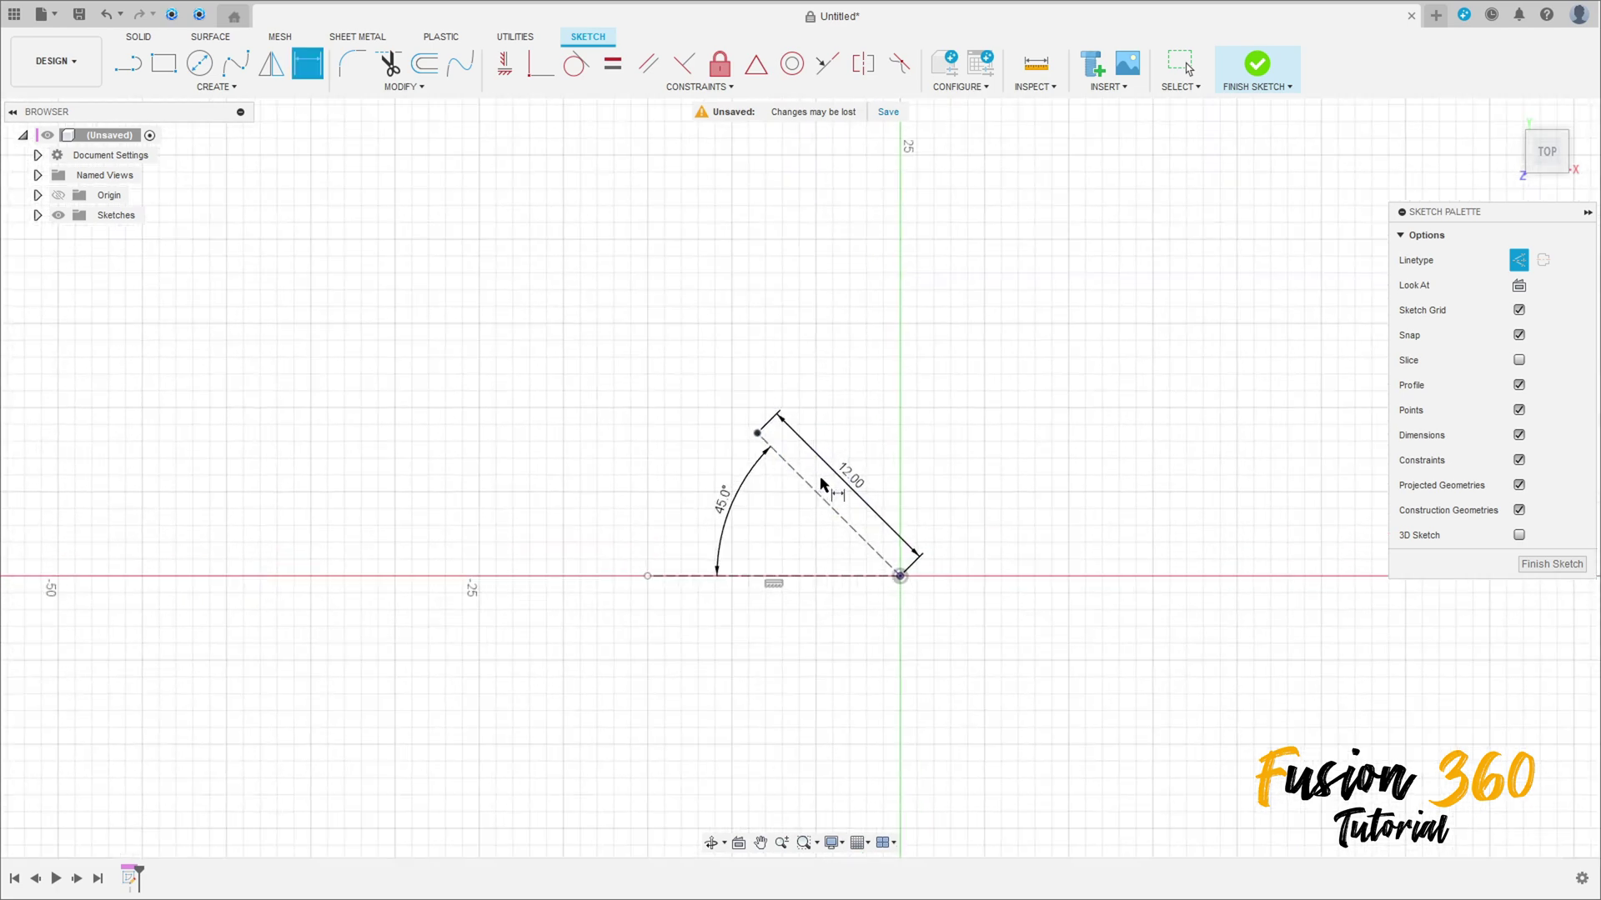
Draw a solid Ø3 mm circle centred on the diagonal line's end
key(c)
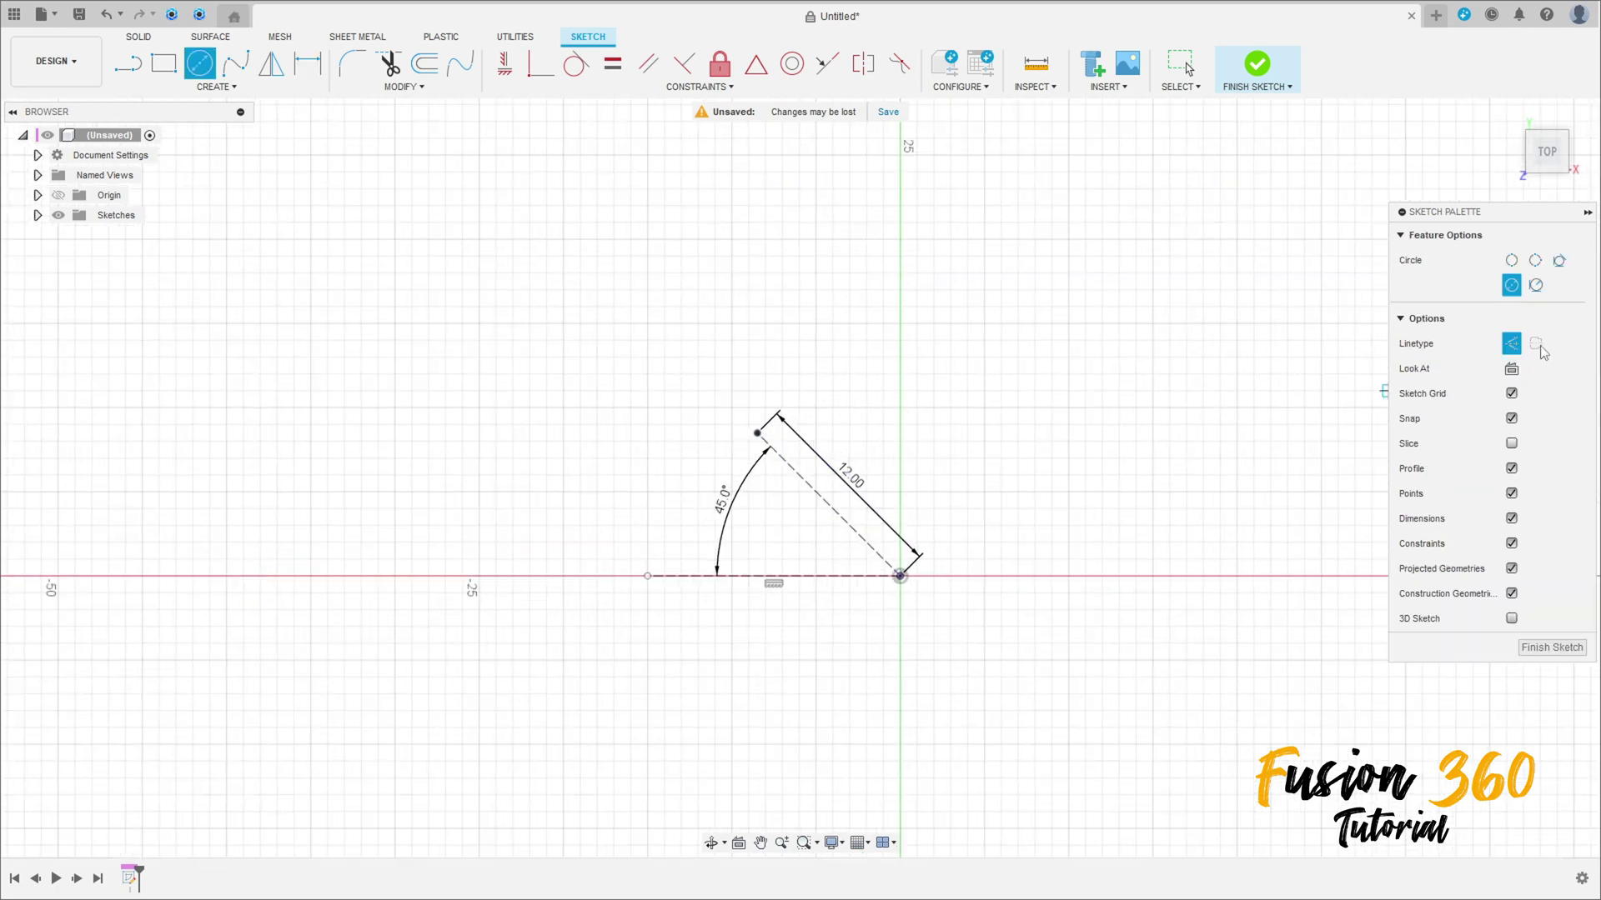
click(1512, 343)
click(757, 432)
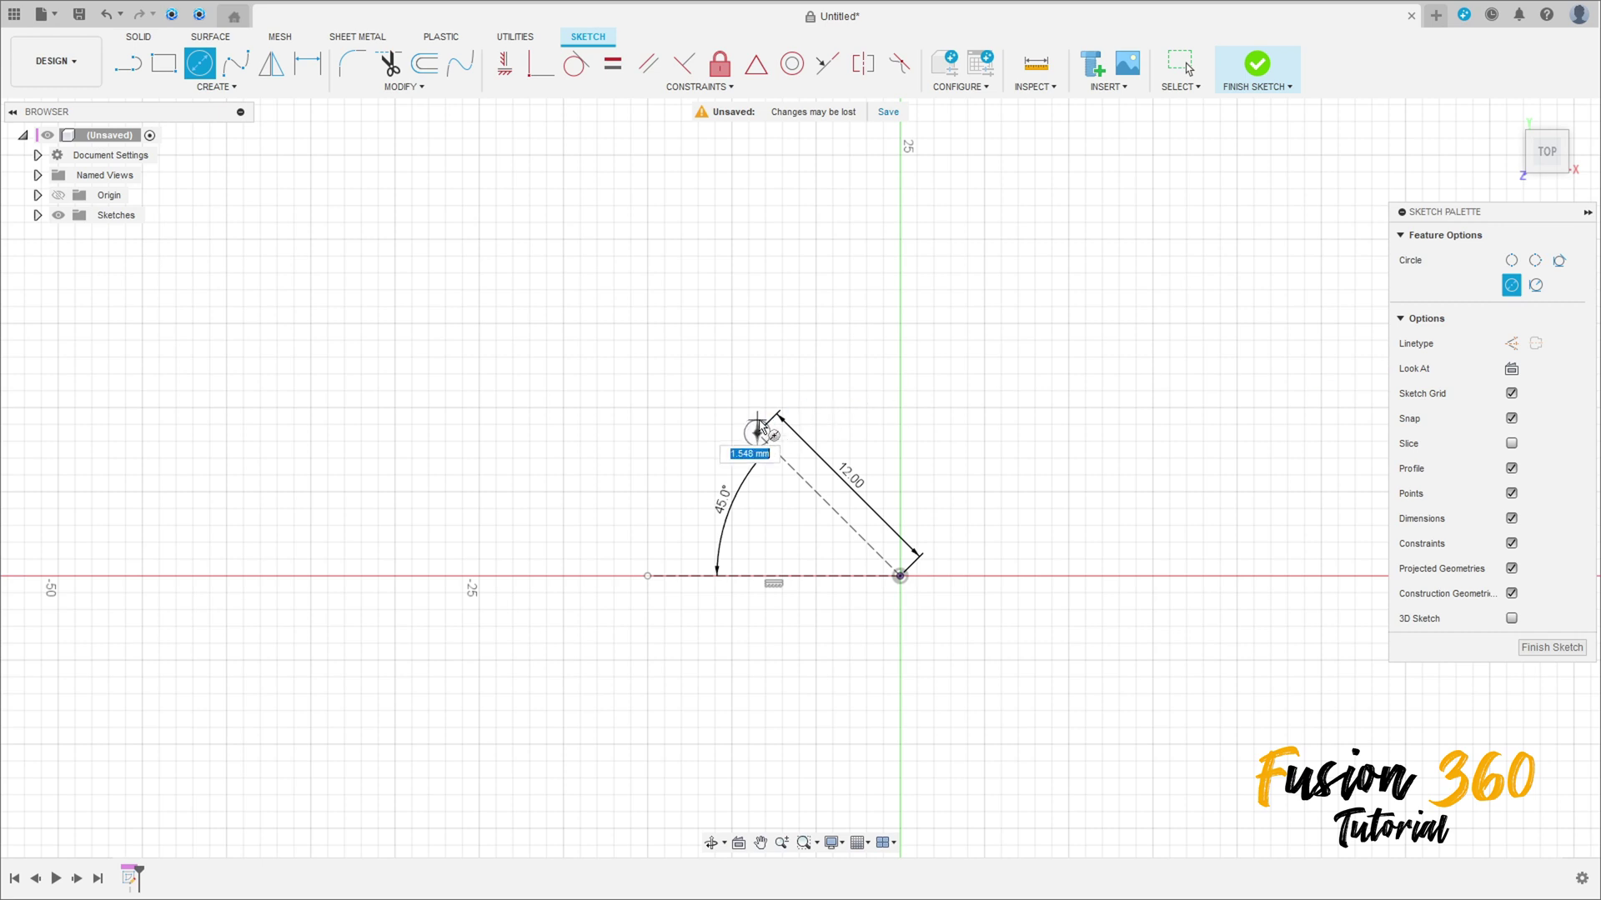
text(3)
key(Return)
key(Escape)
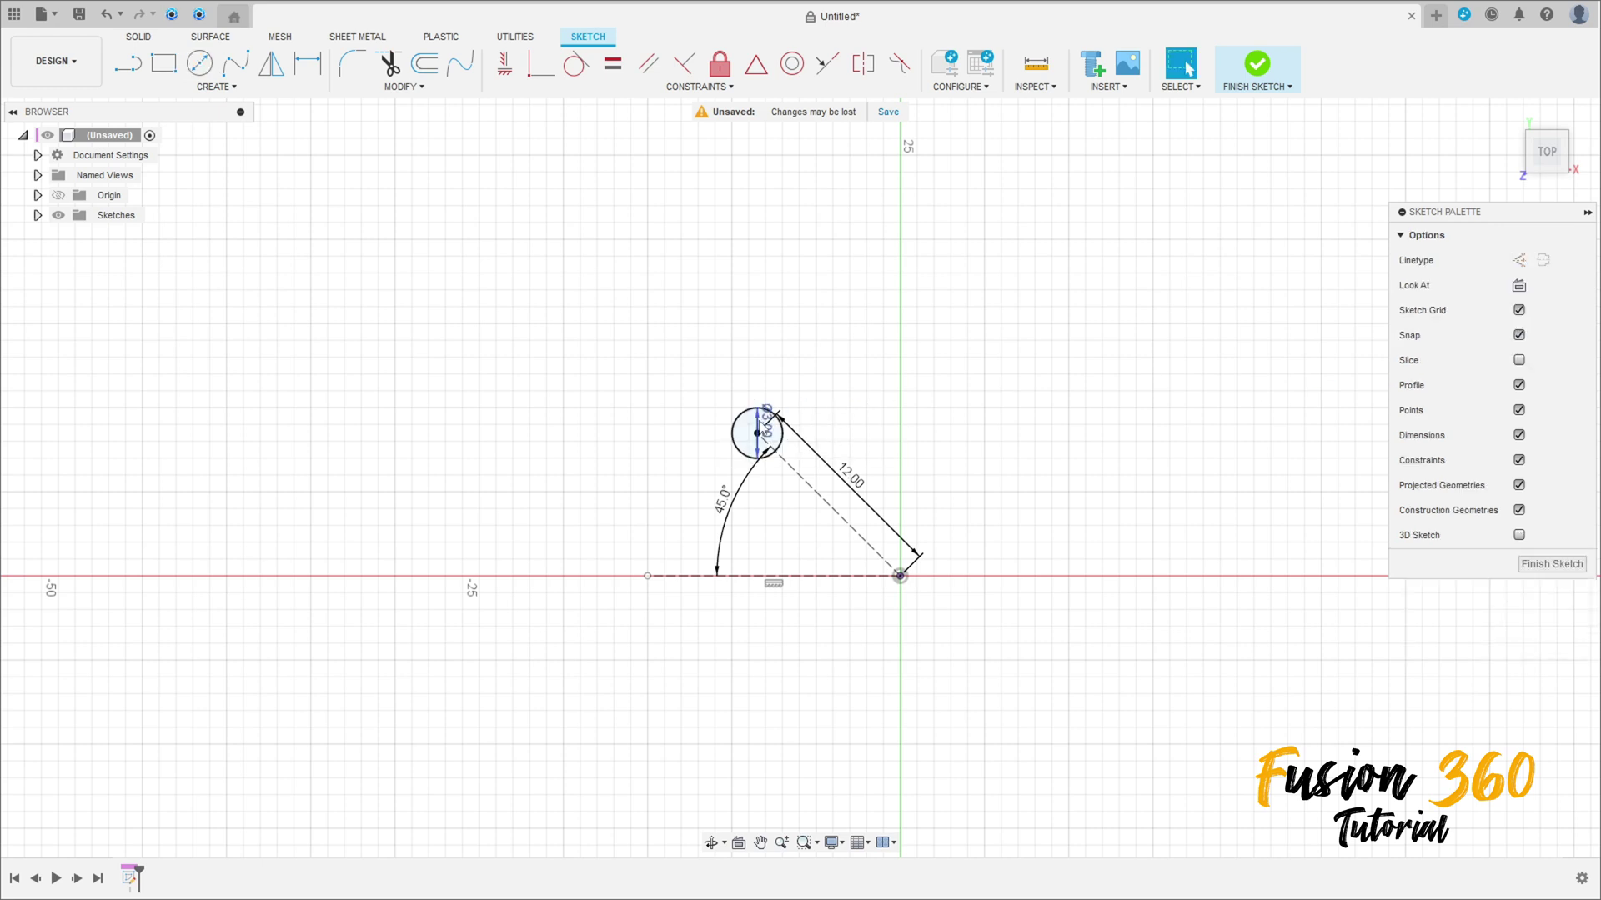
drag(769, 428, 700, 394)
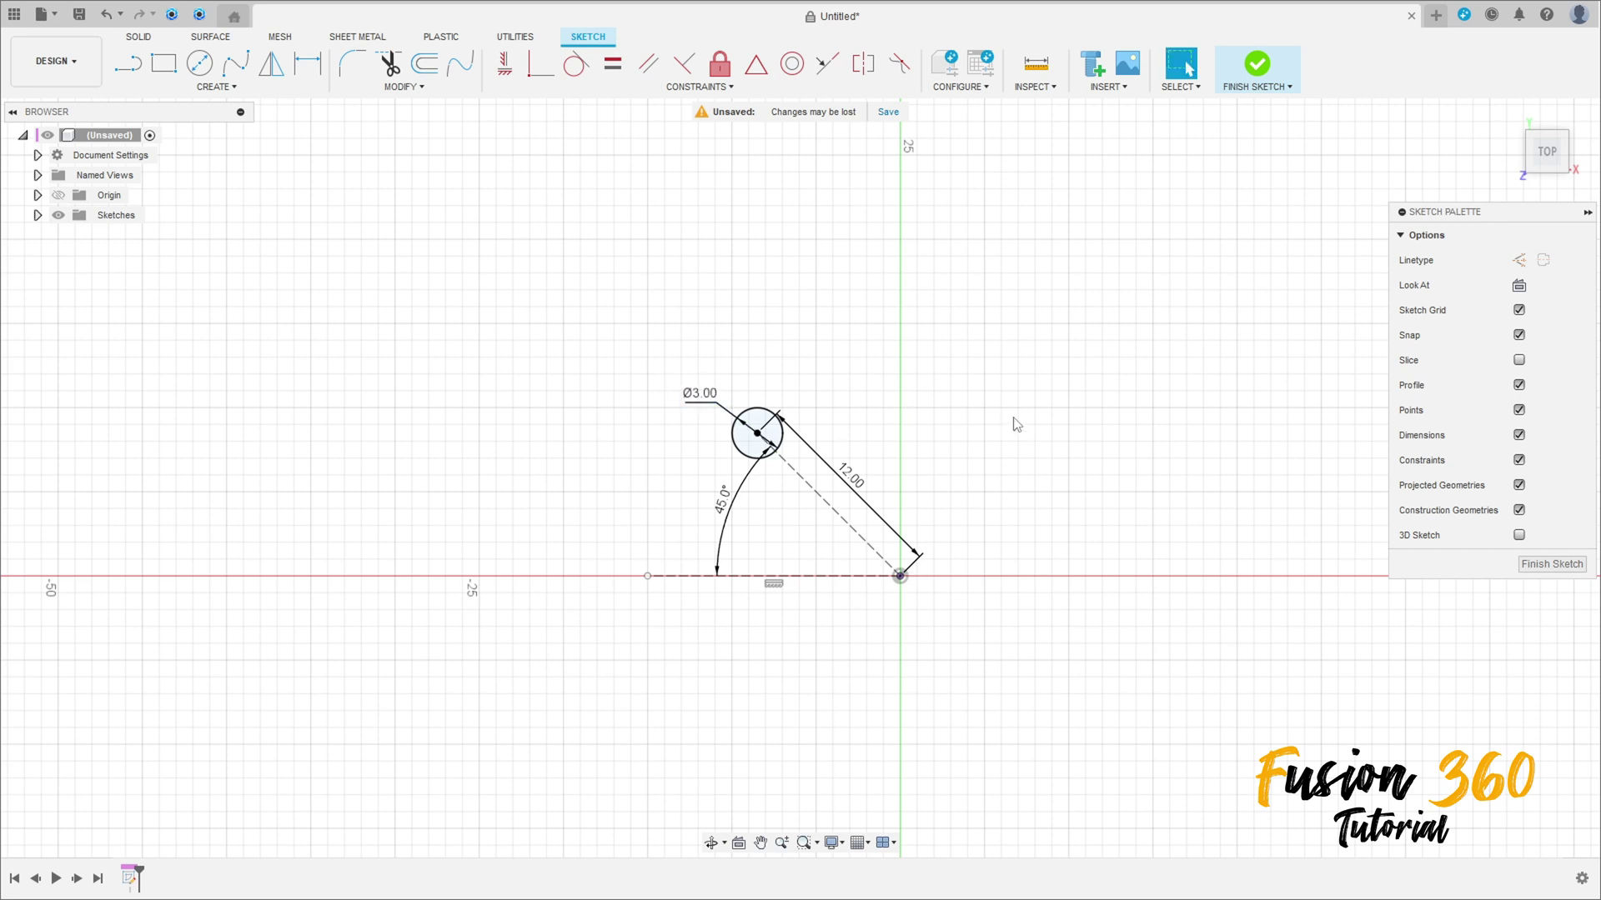
Circular-pattern the Ø3 circle about the origin, quantity 4
click(215, 87)
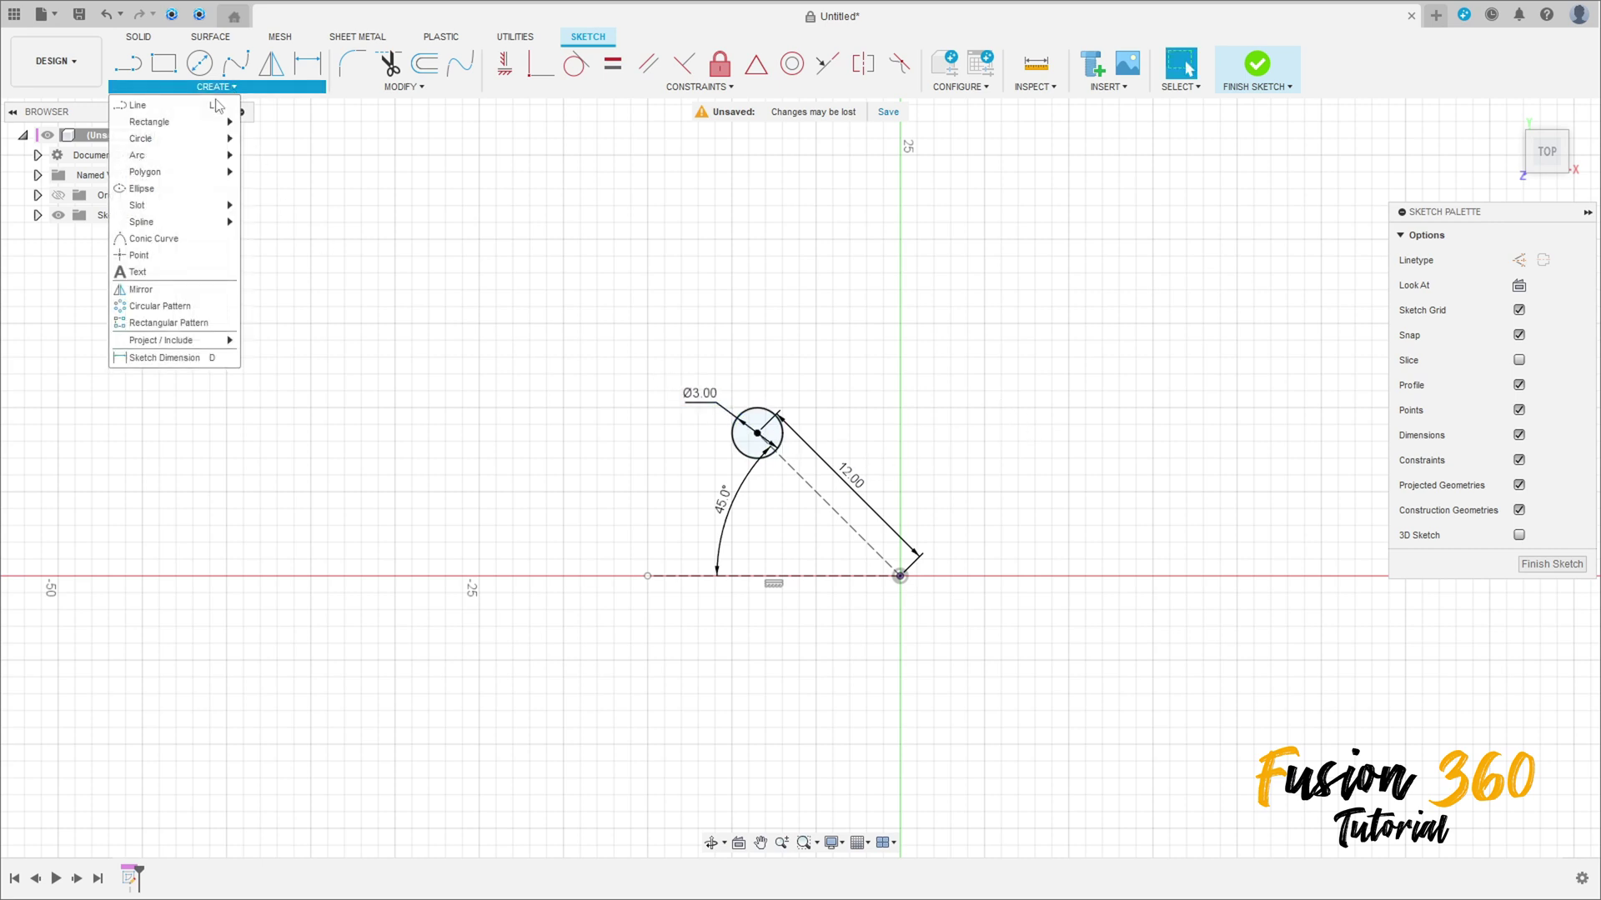
click(167, 307)
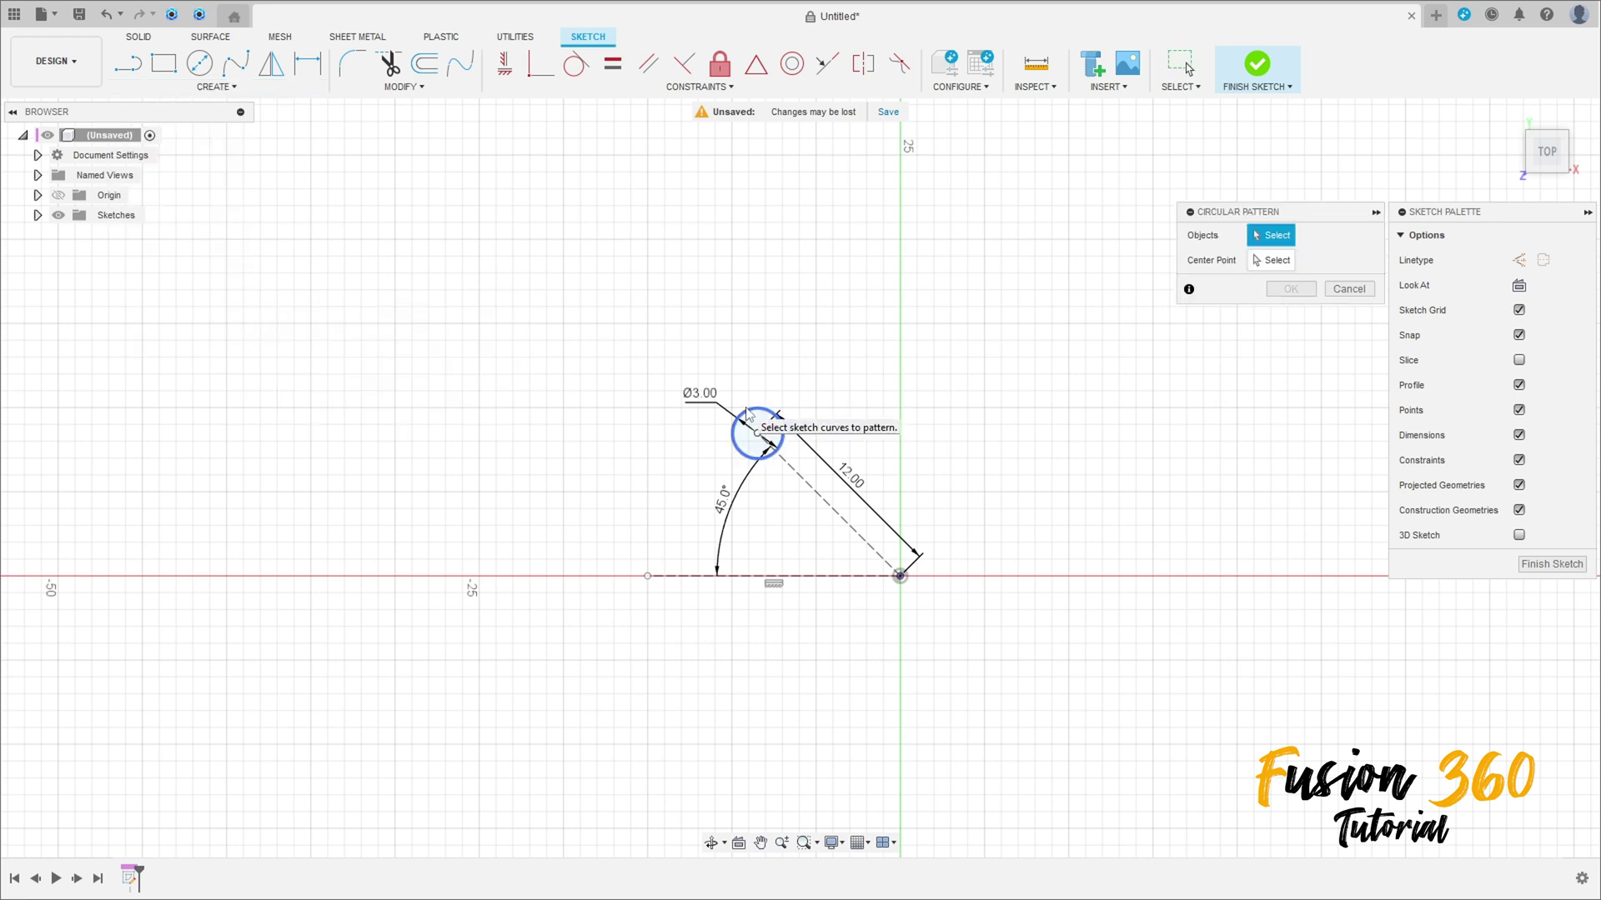
click(768, 411)
click(1269, 260)
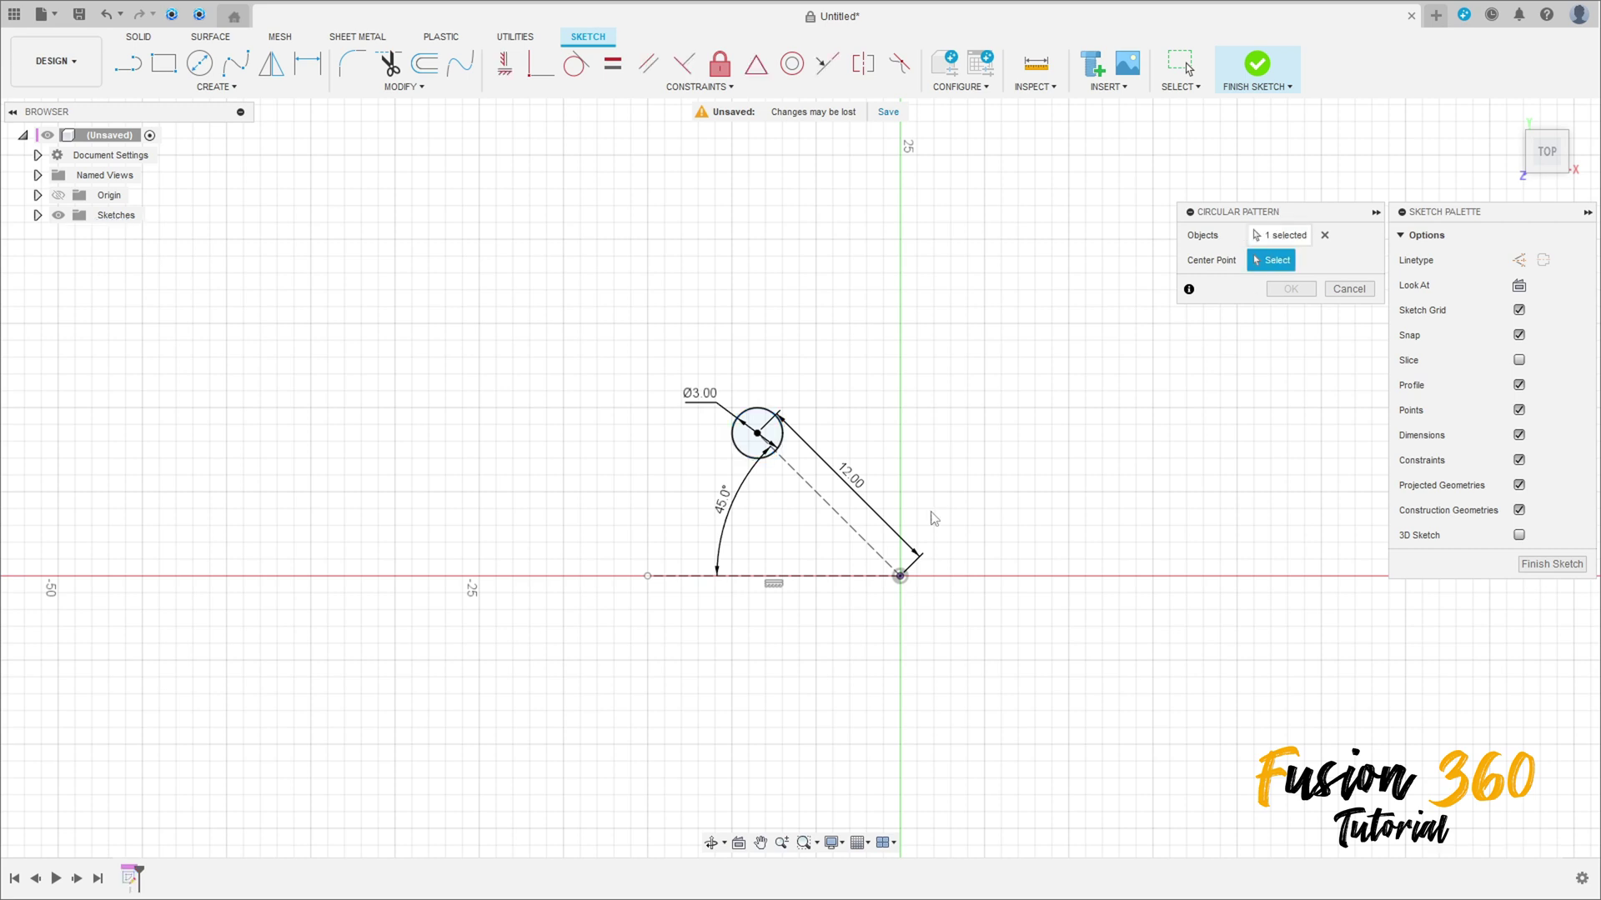
click(901, 577)
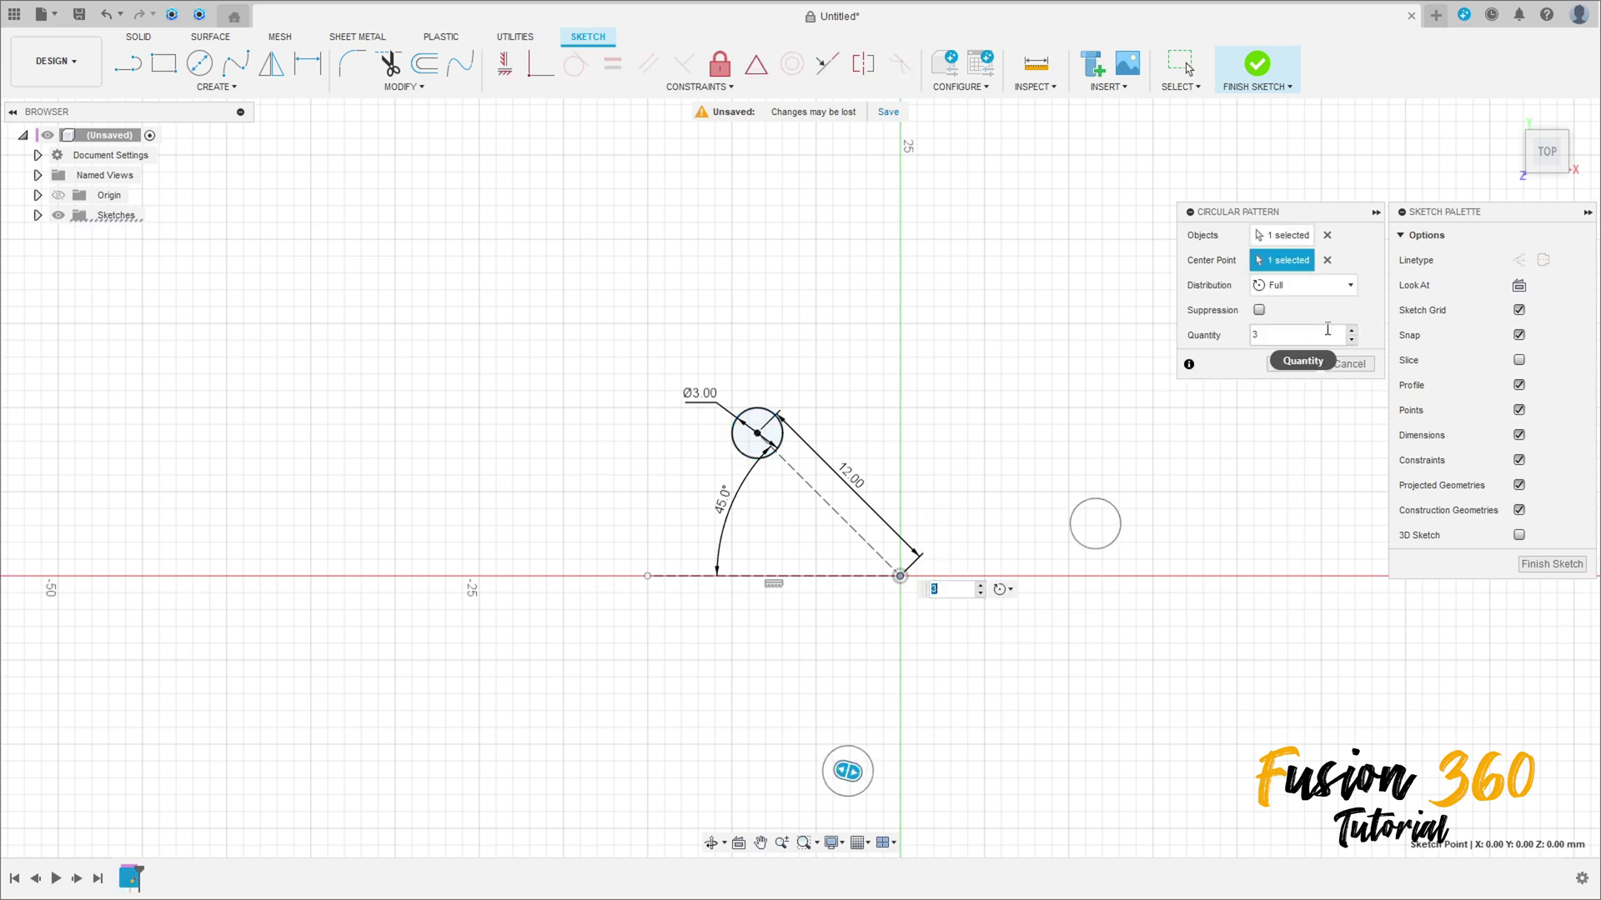
click(1351, 333)
click(1292, 364)
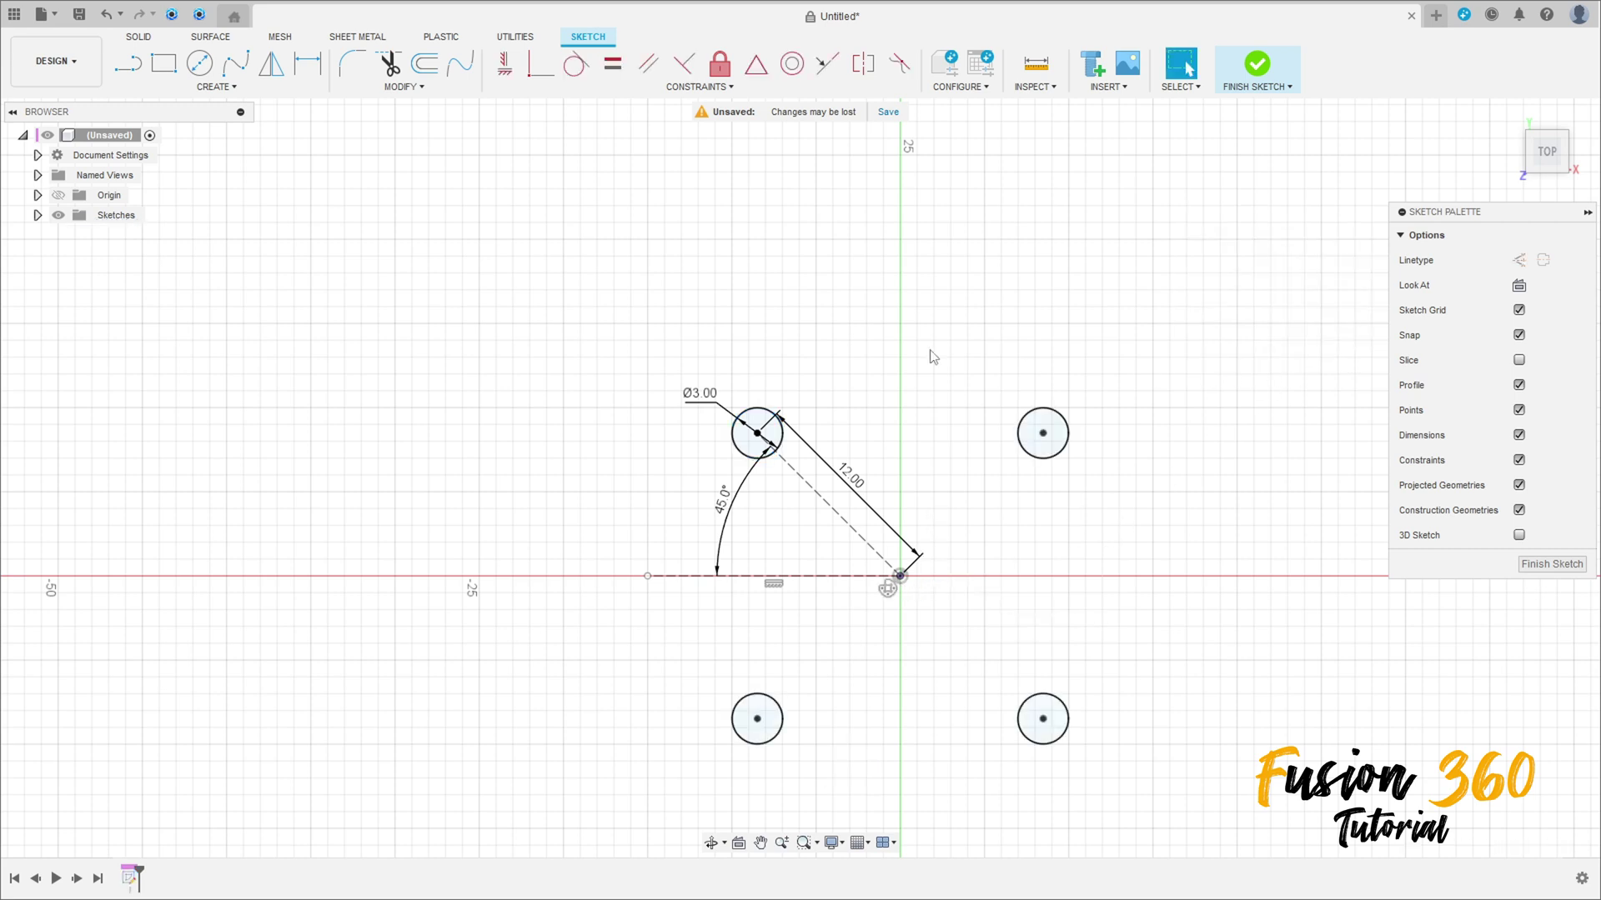
Draw an Ø18 mm circle centred on the origin, moving its label aside and recentring the view
key(c)
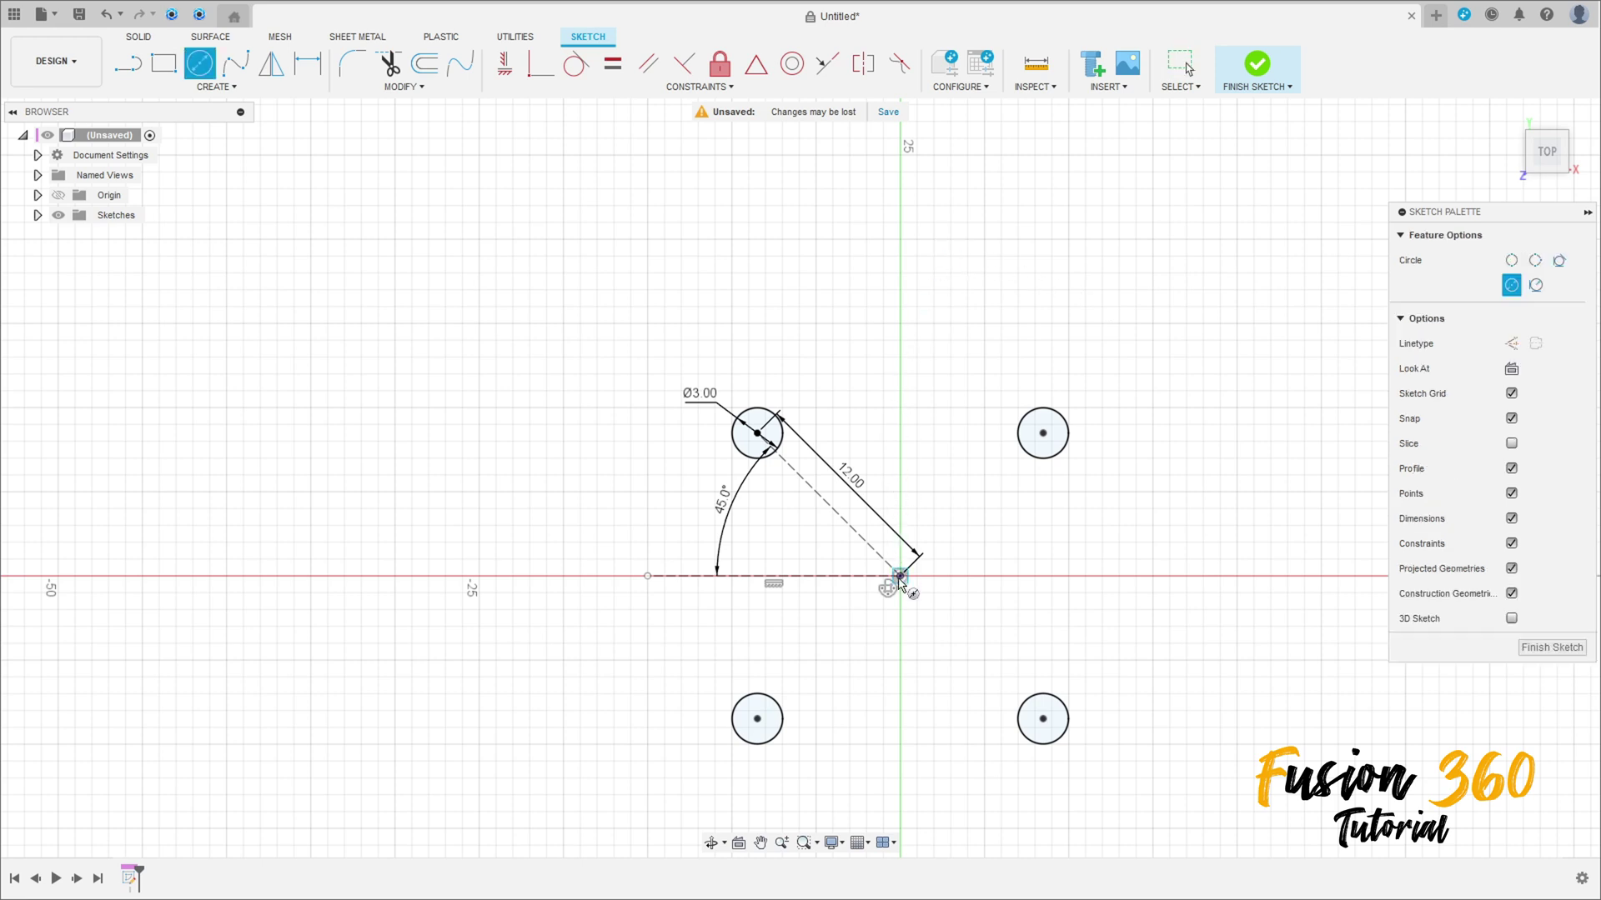
click(901, 577)
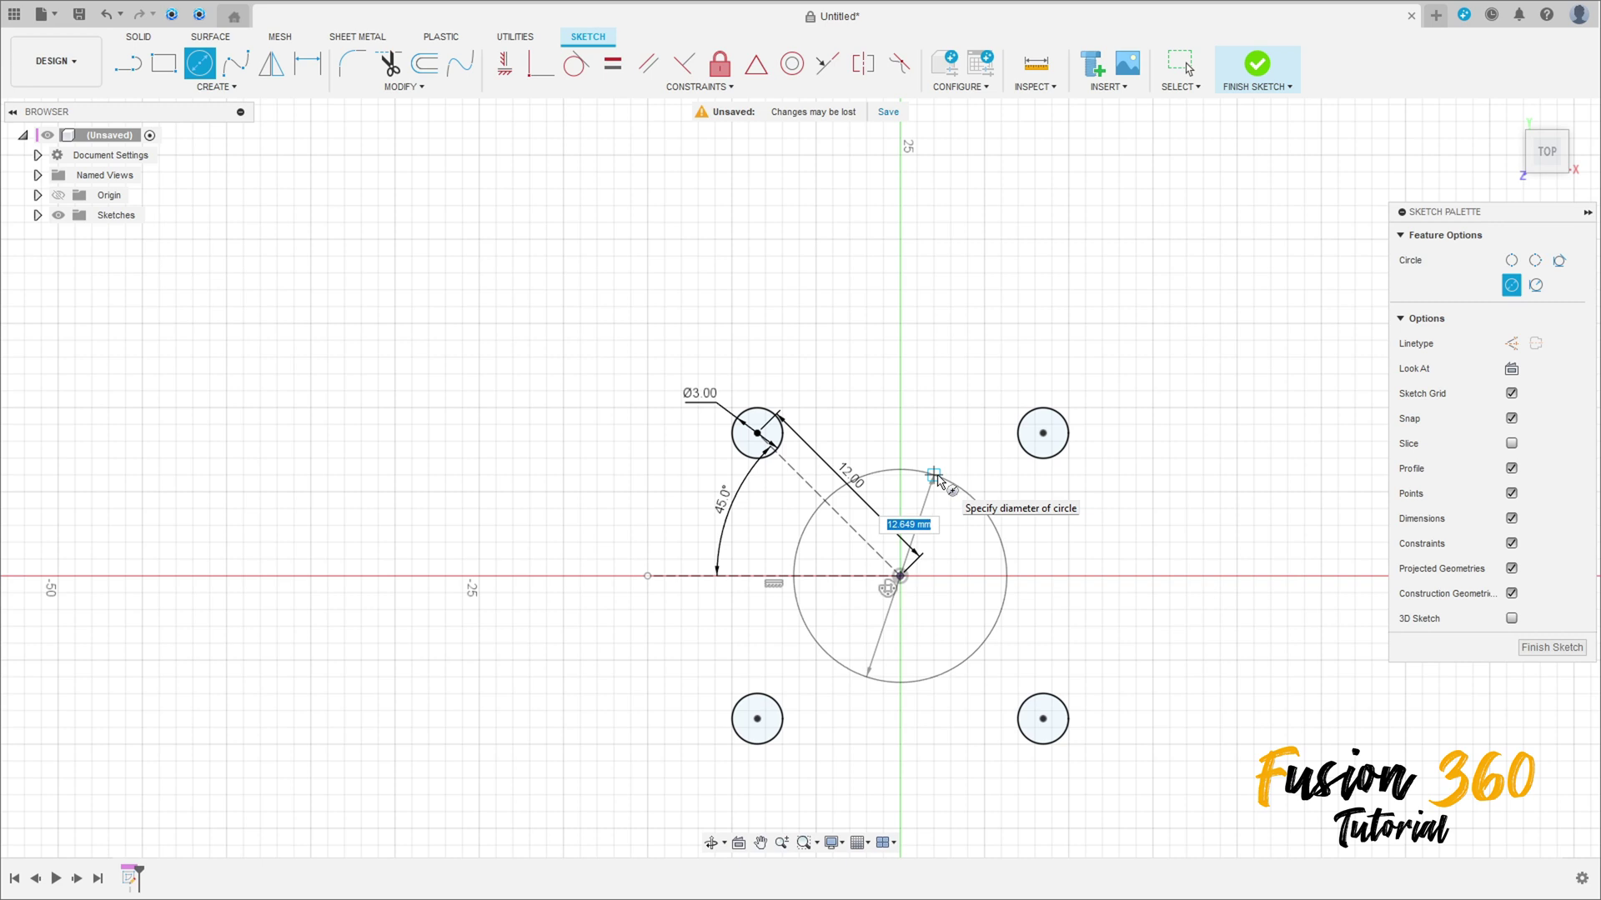
text(18)
key(Tab)
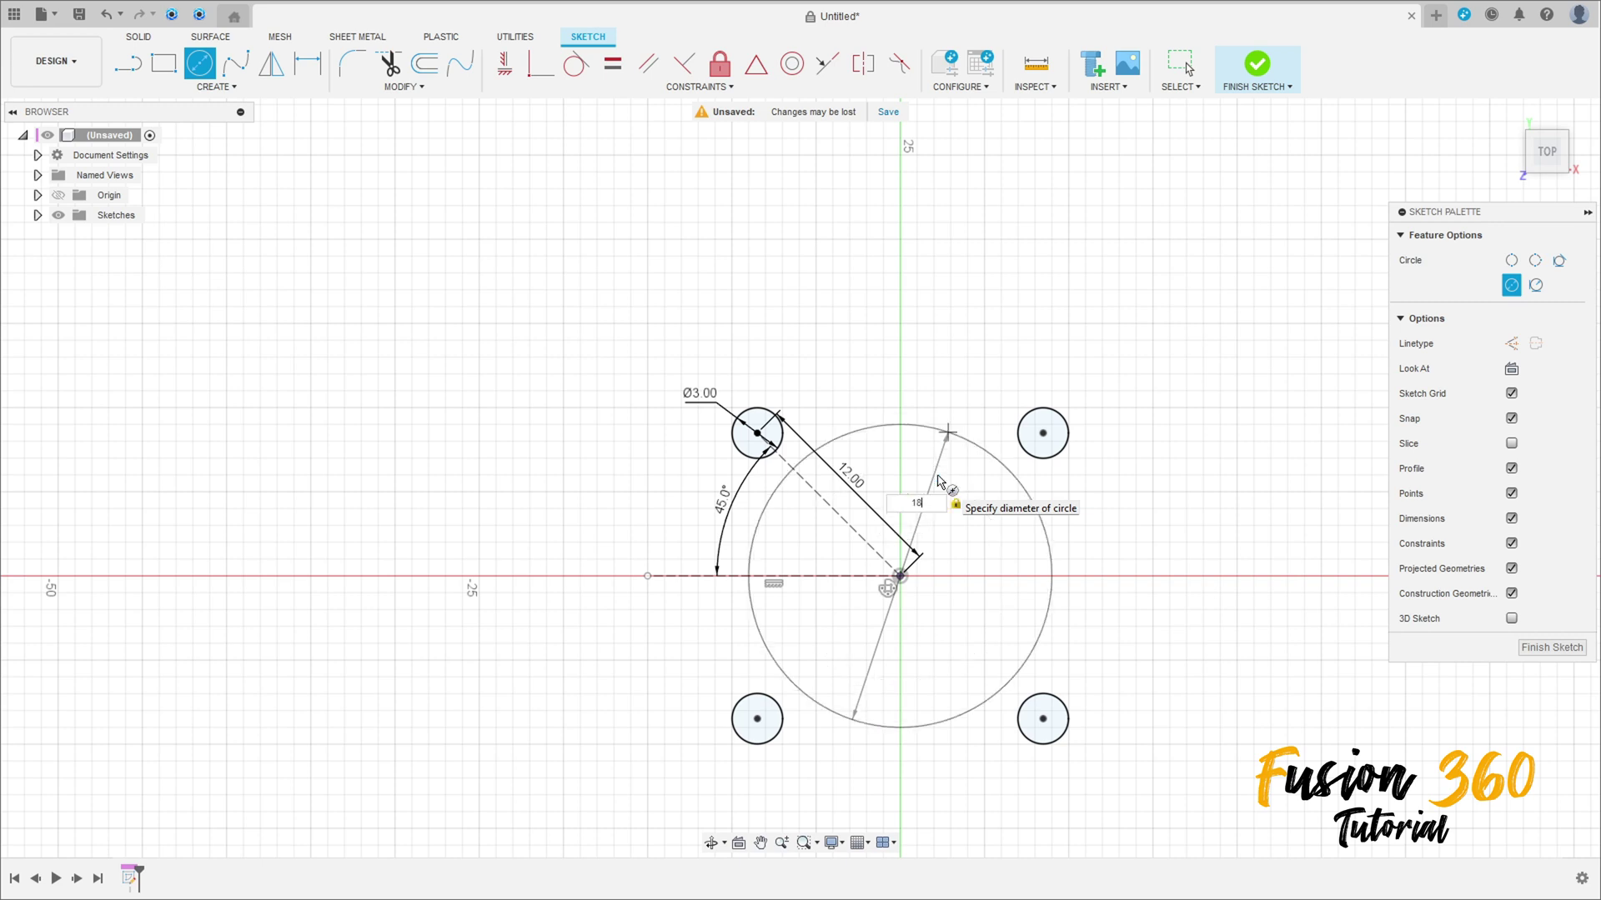
key(Return)
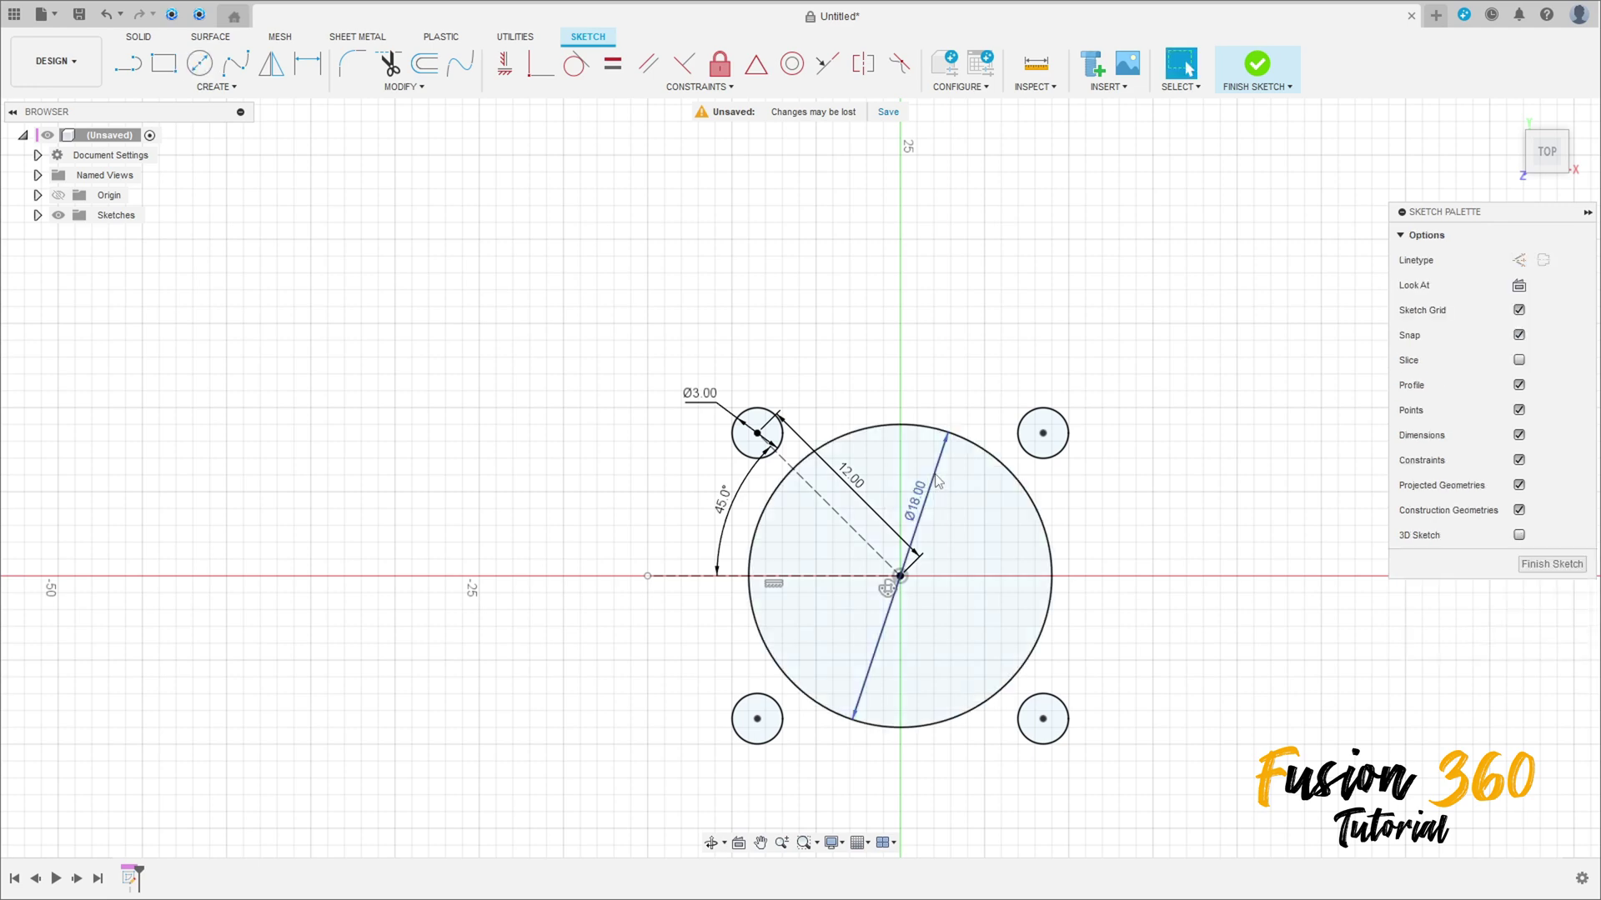
drag(937, 485, 1120, 556)
middle_drag(1114, 466, 957, 558)
scroll(1017, 511, down, 3)
middle_drag(1018, 511, 953, 446)
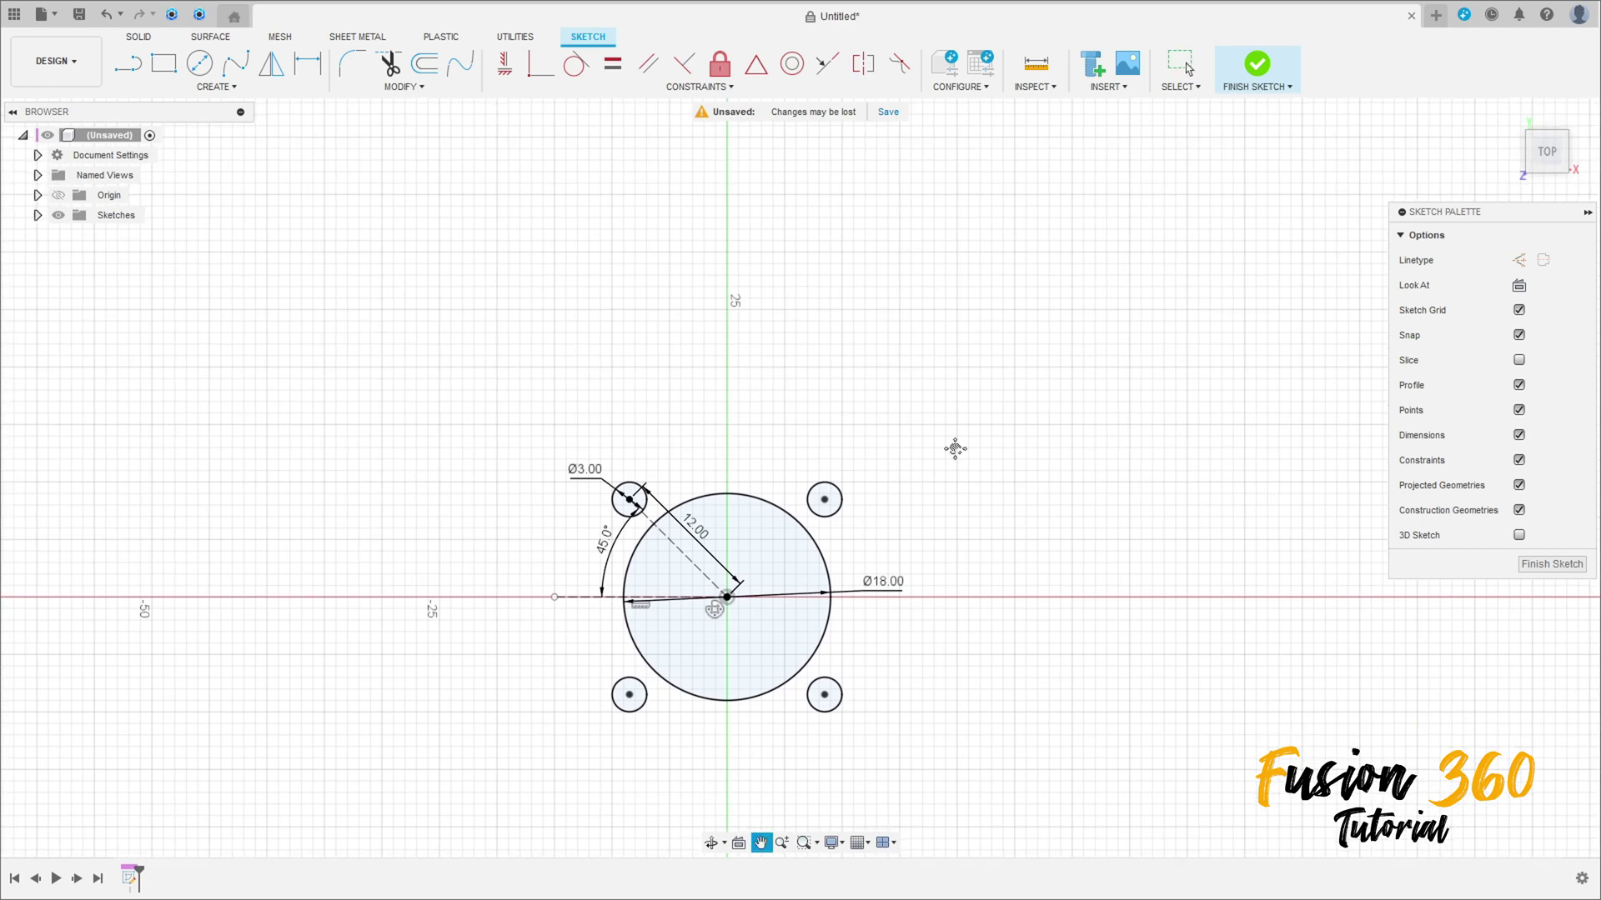
Draw another Ø3 mm circle up and to the right of the plate
key(c)
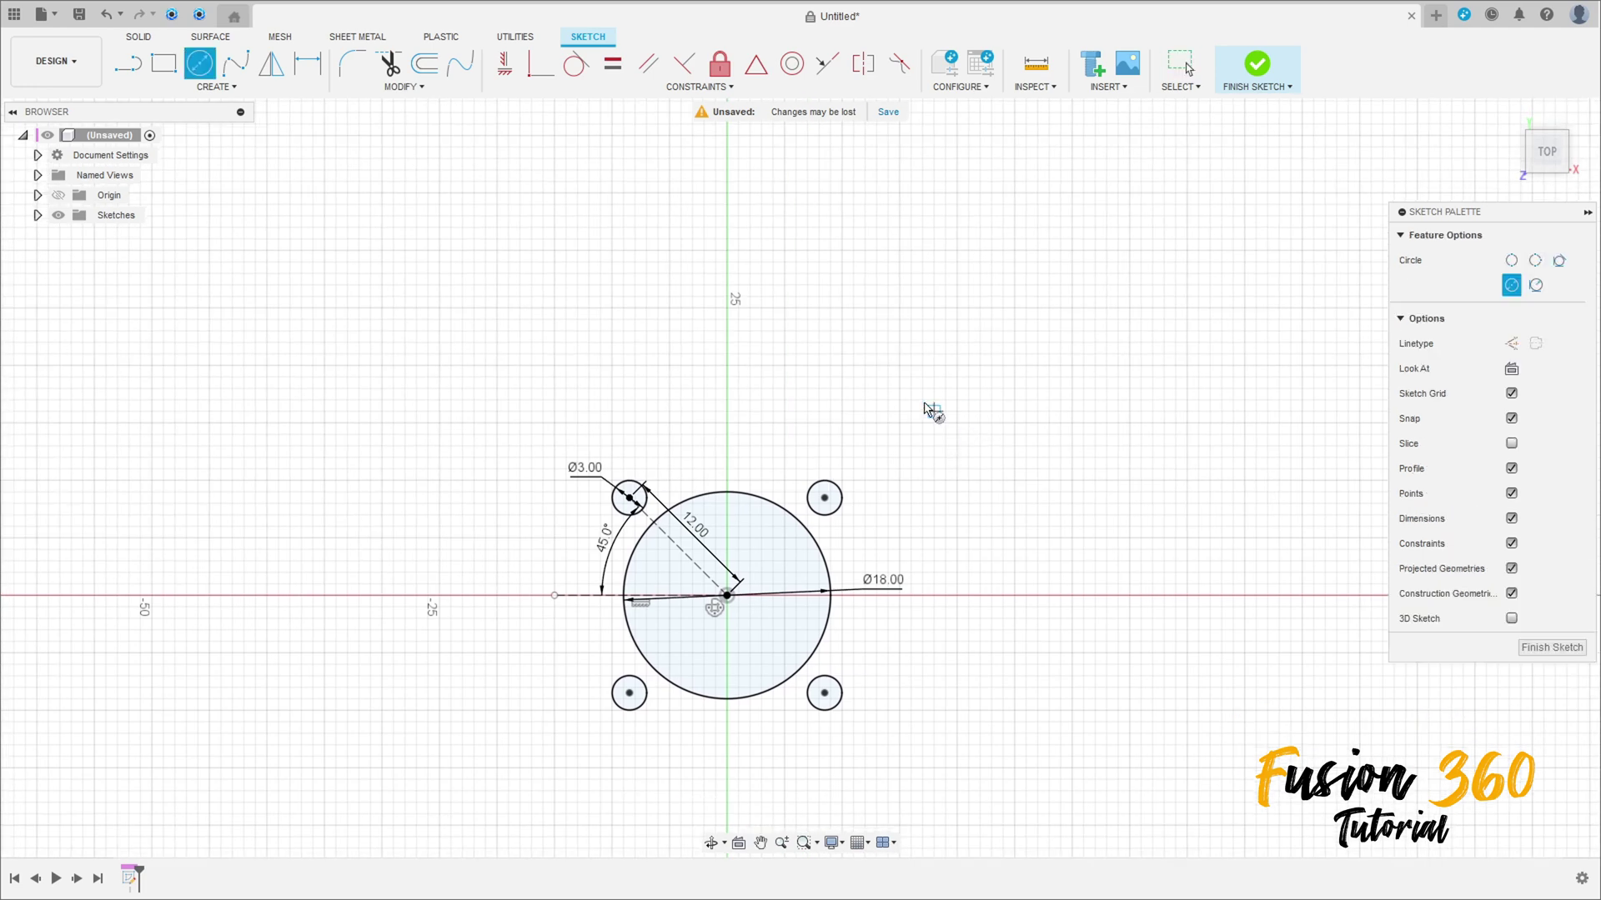
click(899, 366)
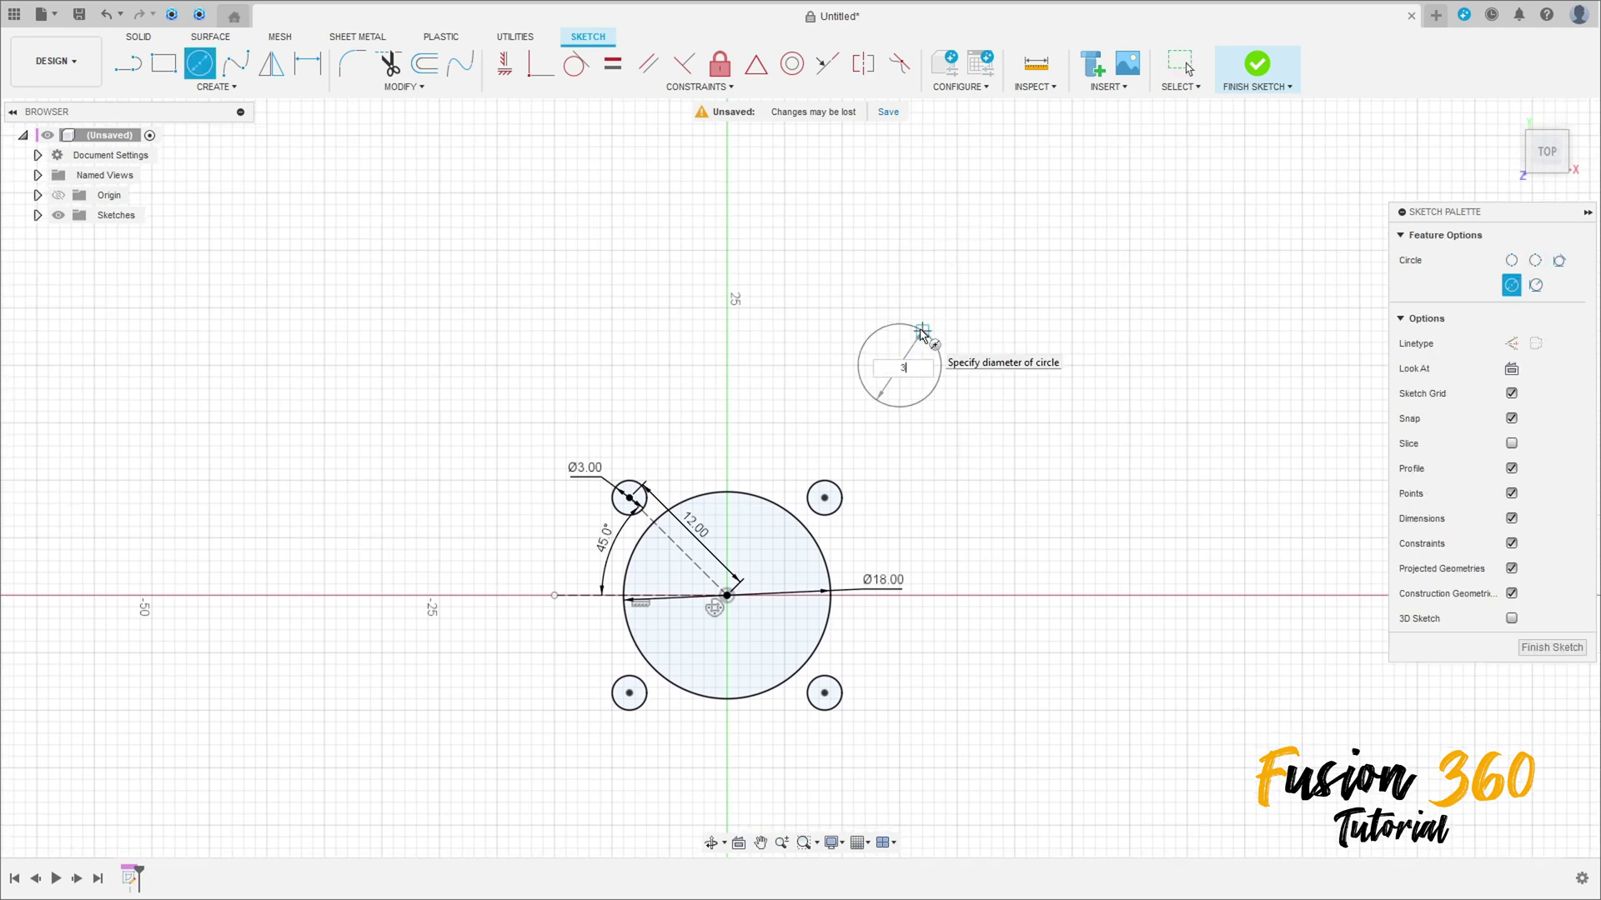
text(3)
key(Return)
key(Escape)
scroll(922, 342, up, 2)
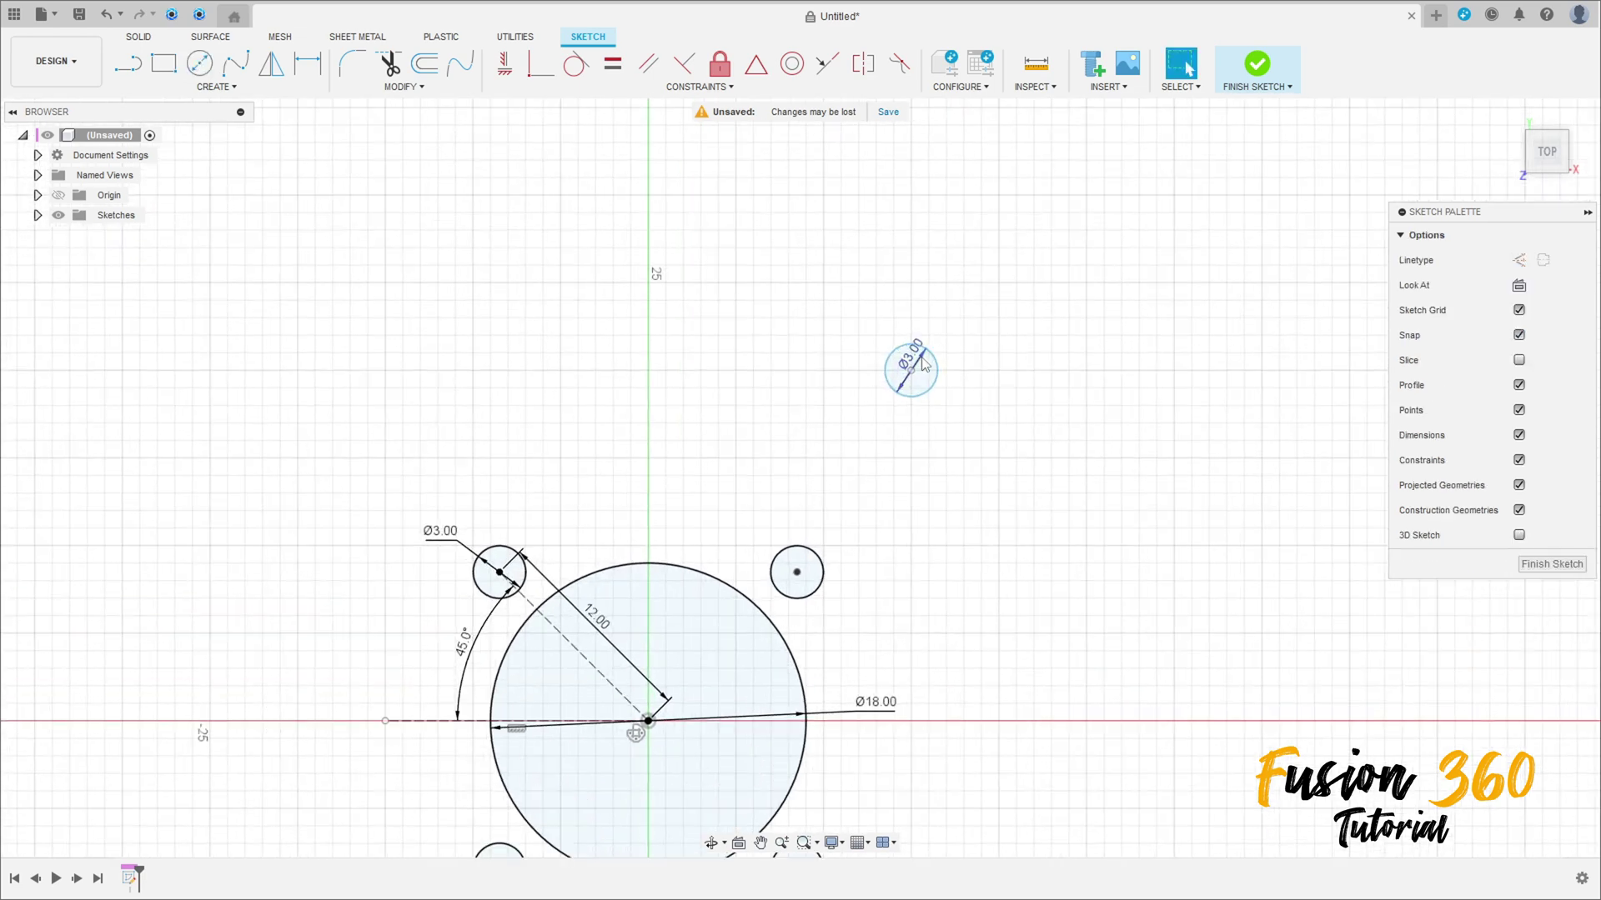
drag(924, 365, 994, 291)
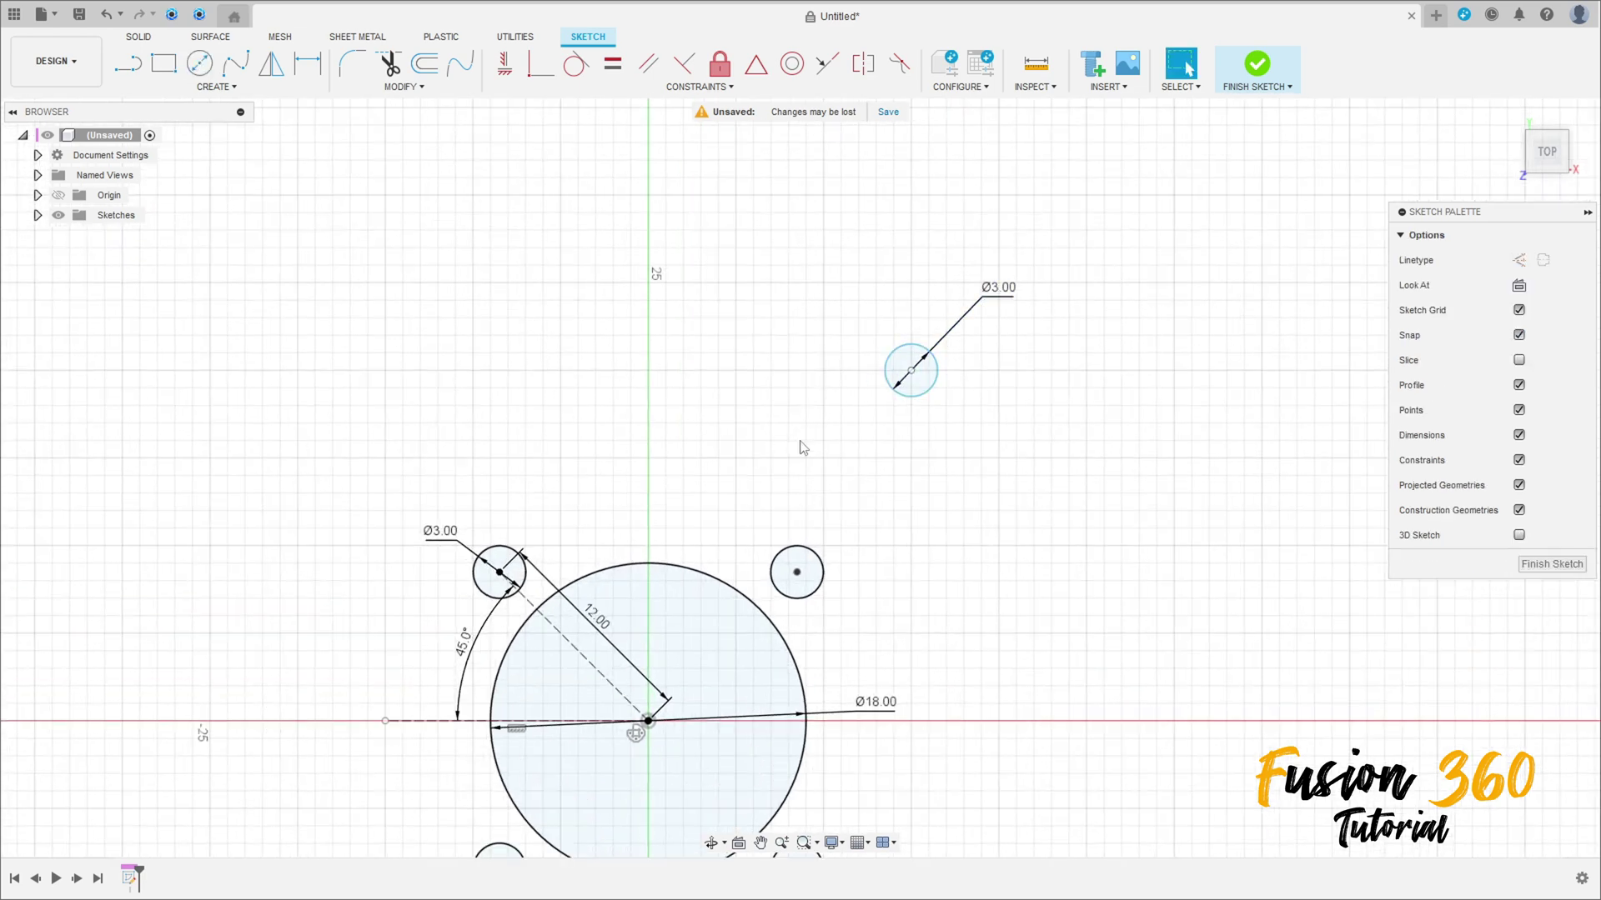
Dimension its centre 23 mm vertically and 12.5 mm horizontally from the origin
click(308, 62)
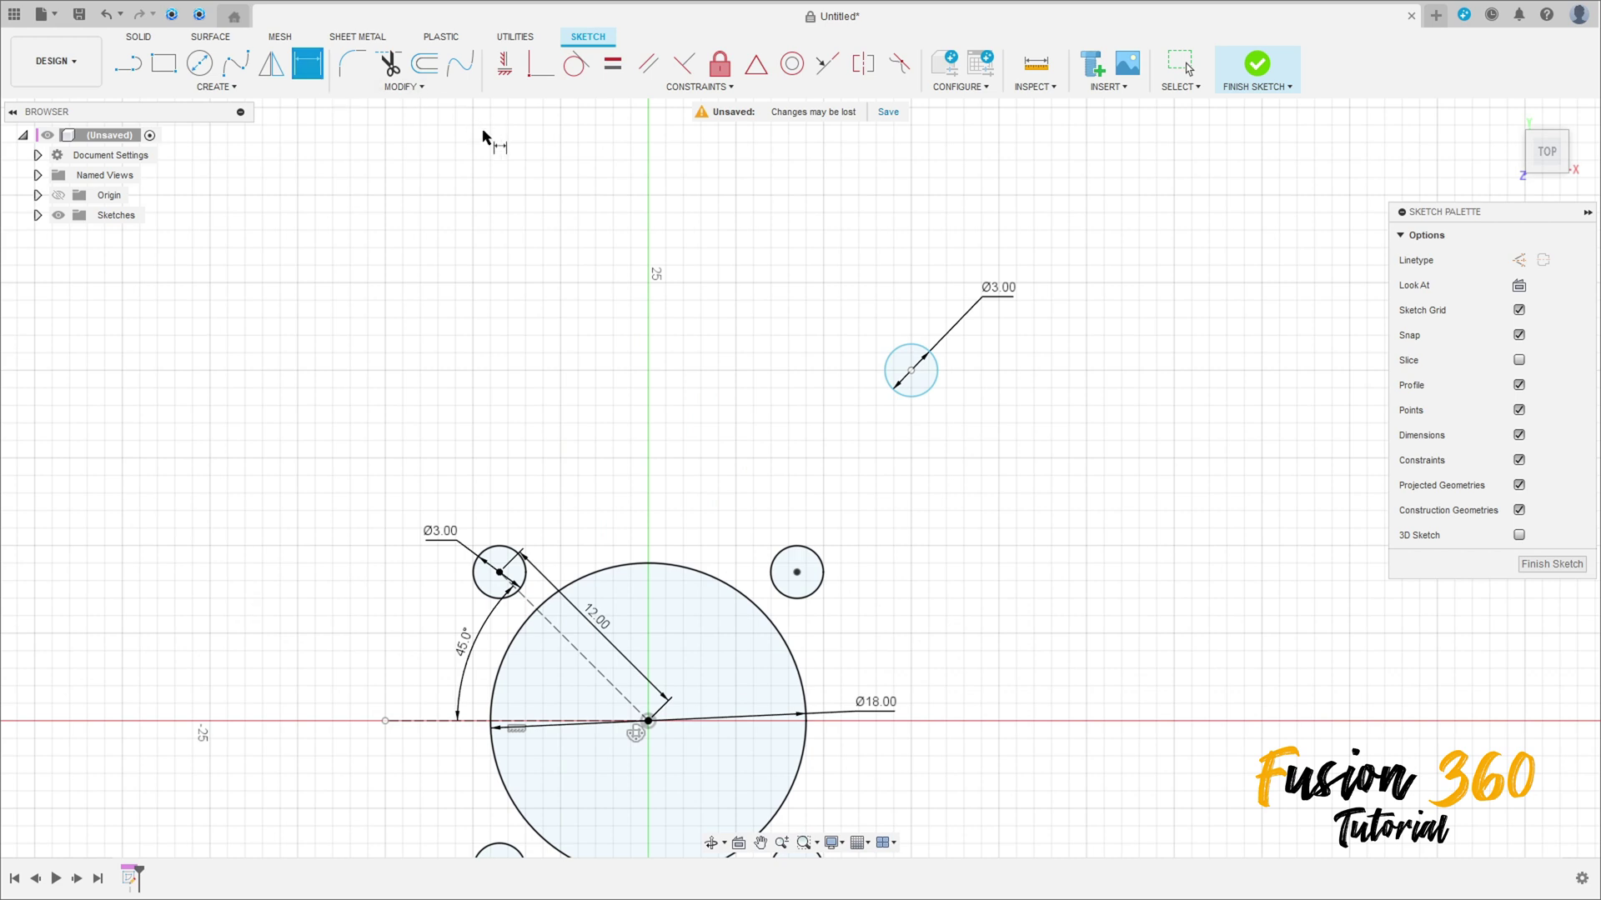
click(911, 372)
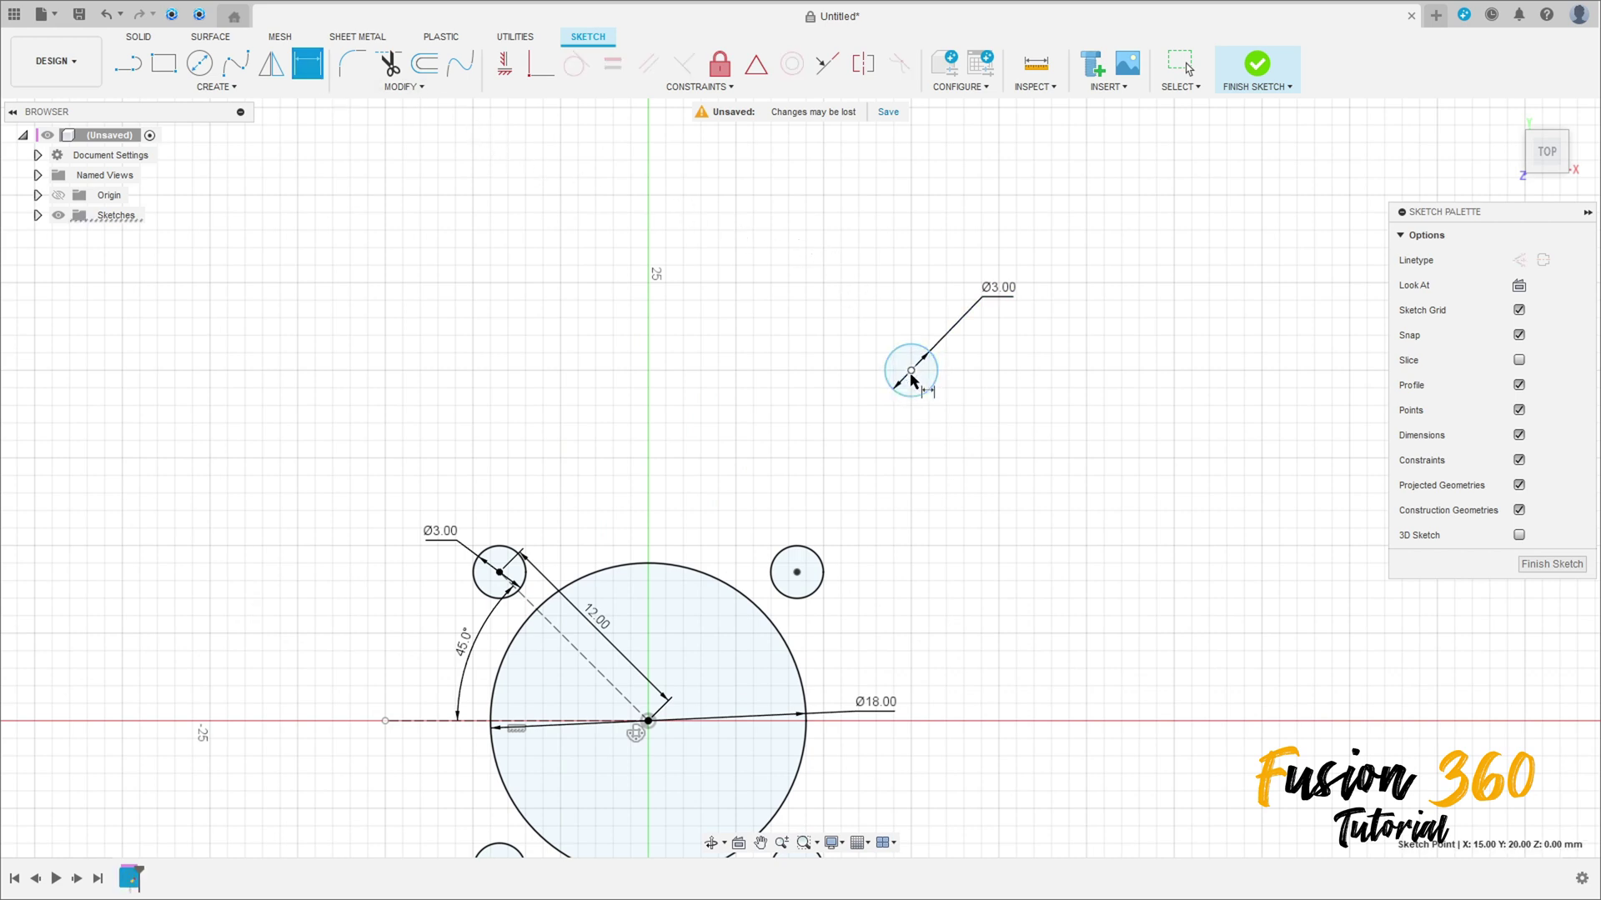
click(649, 721)
click(1110, 544)
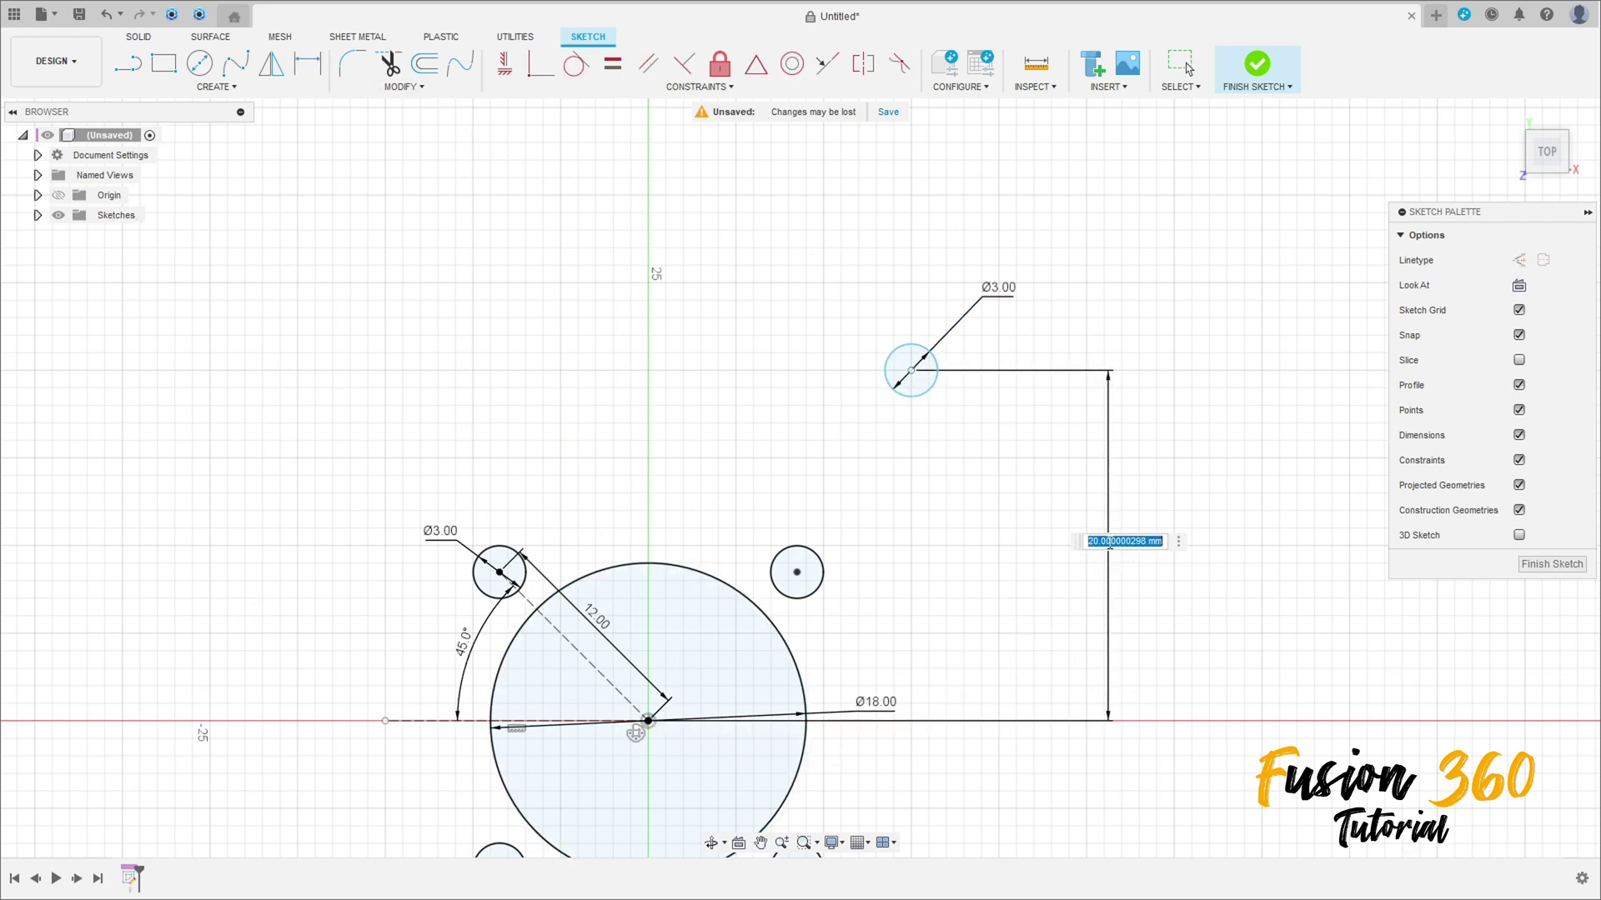
text(23)
key(Return)
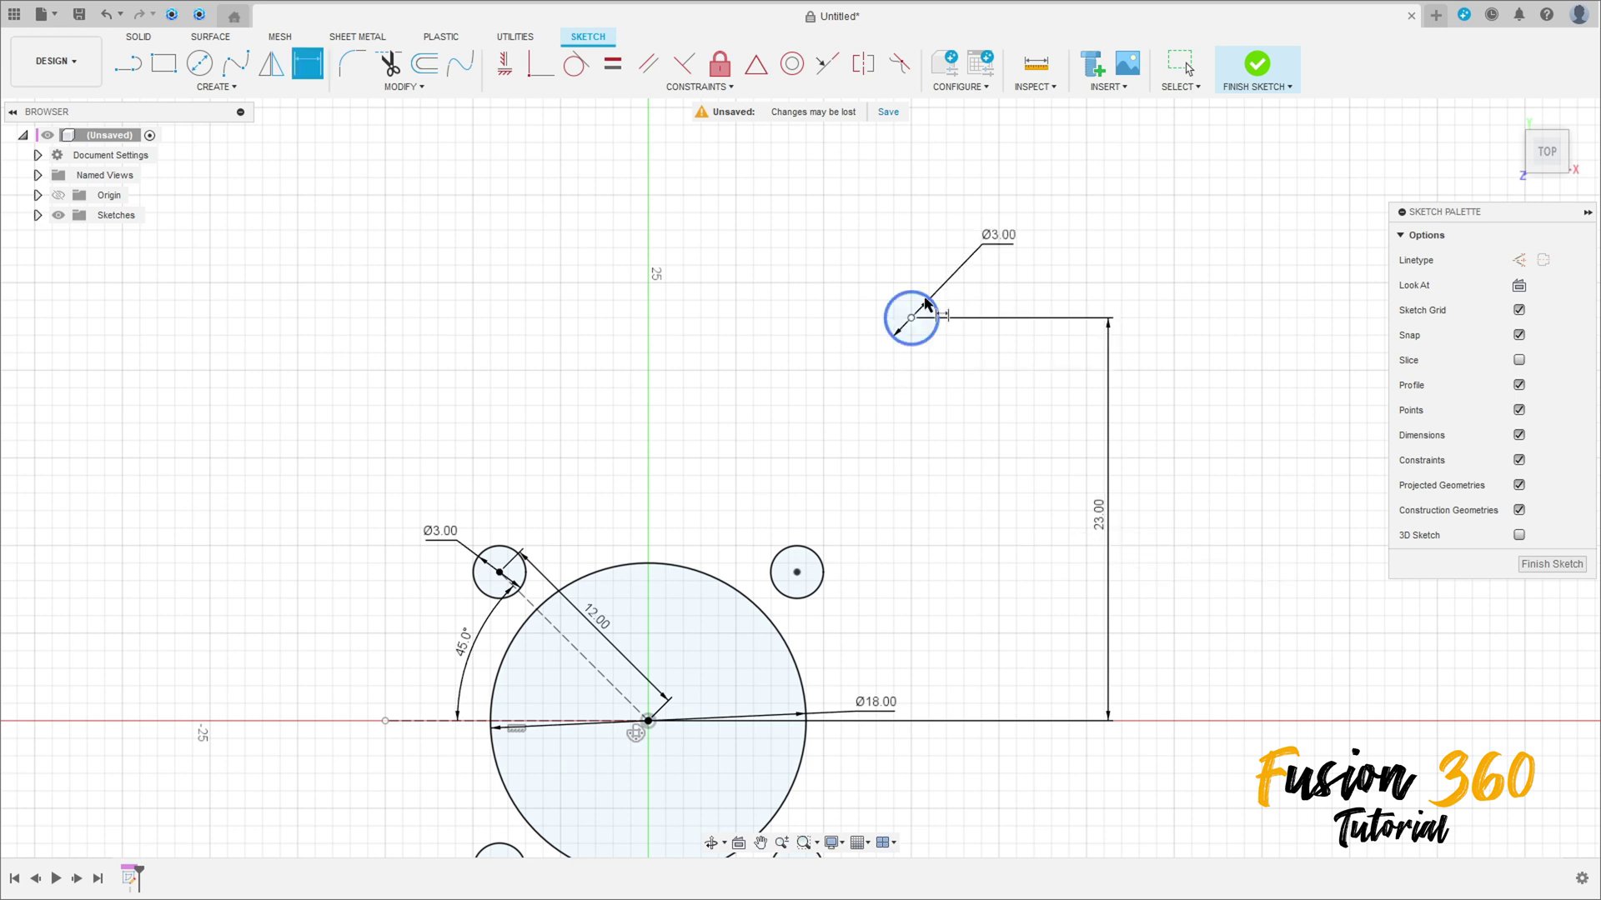
click(911, 317)
click(649, 720)
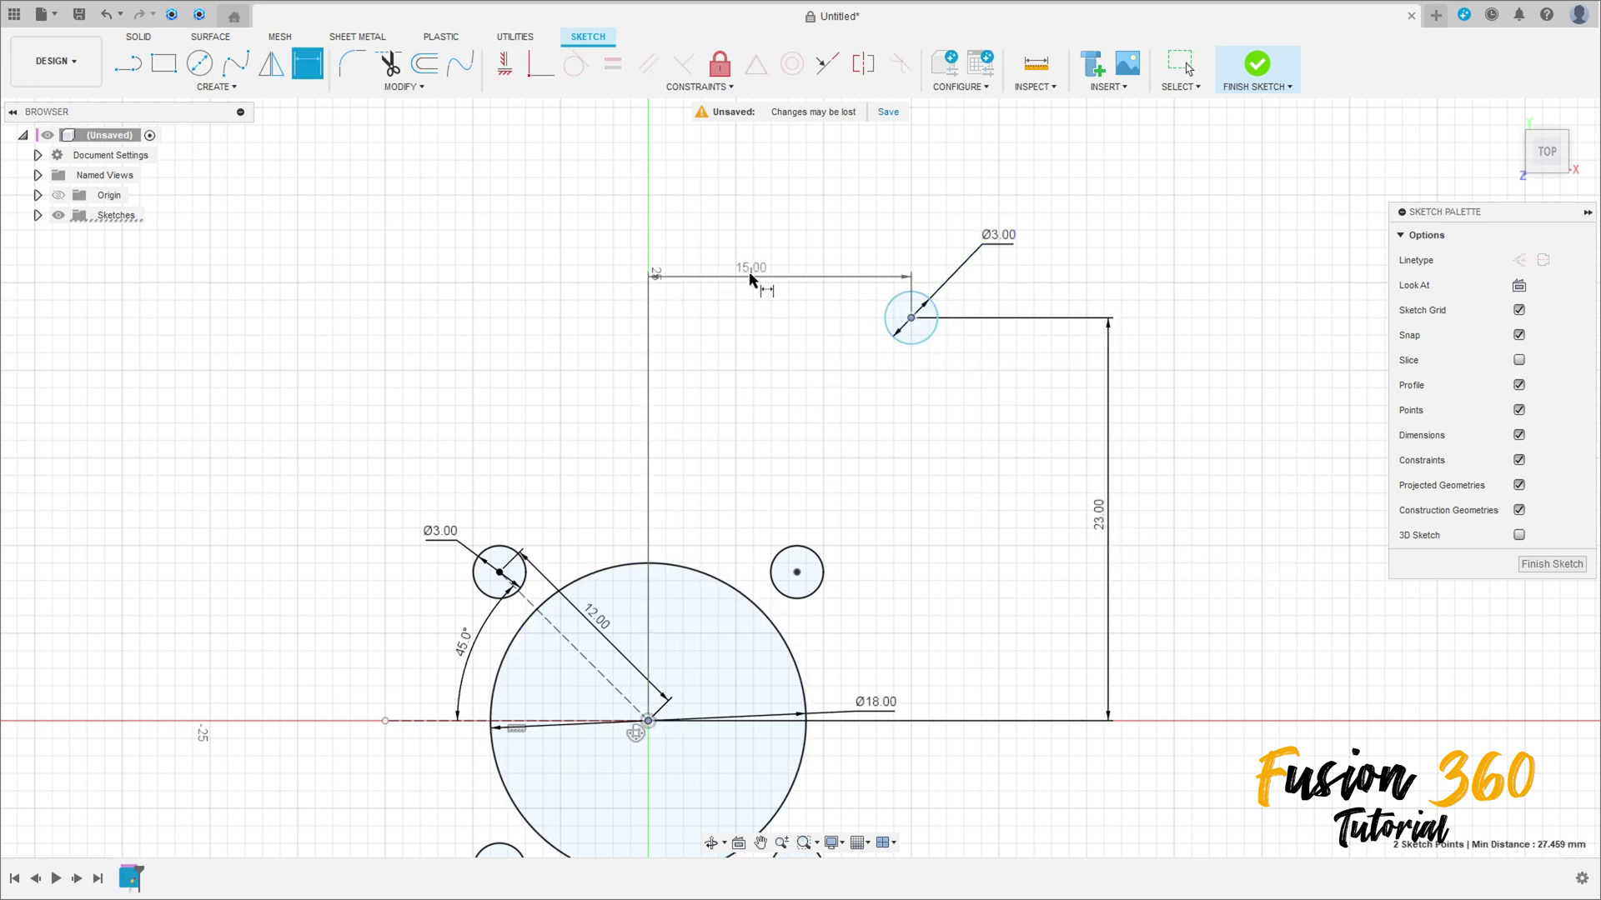
click(762, 215)
text(12.5)
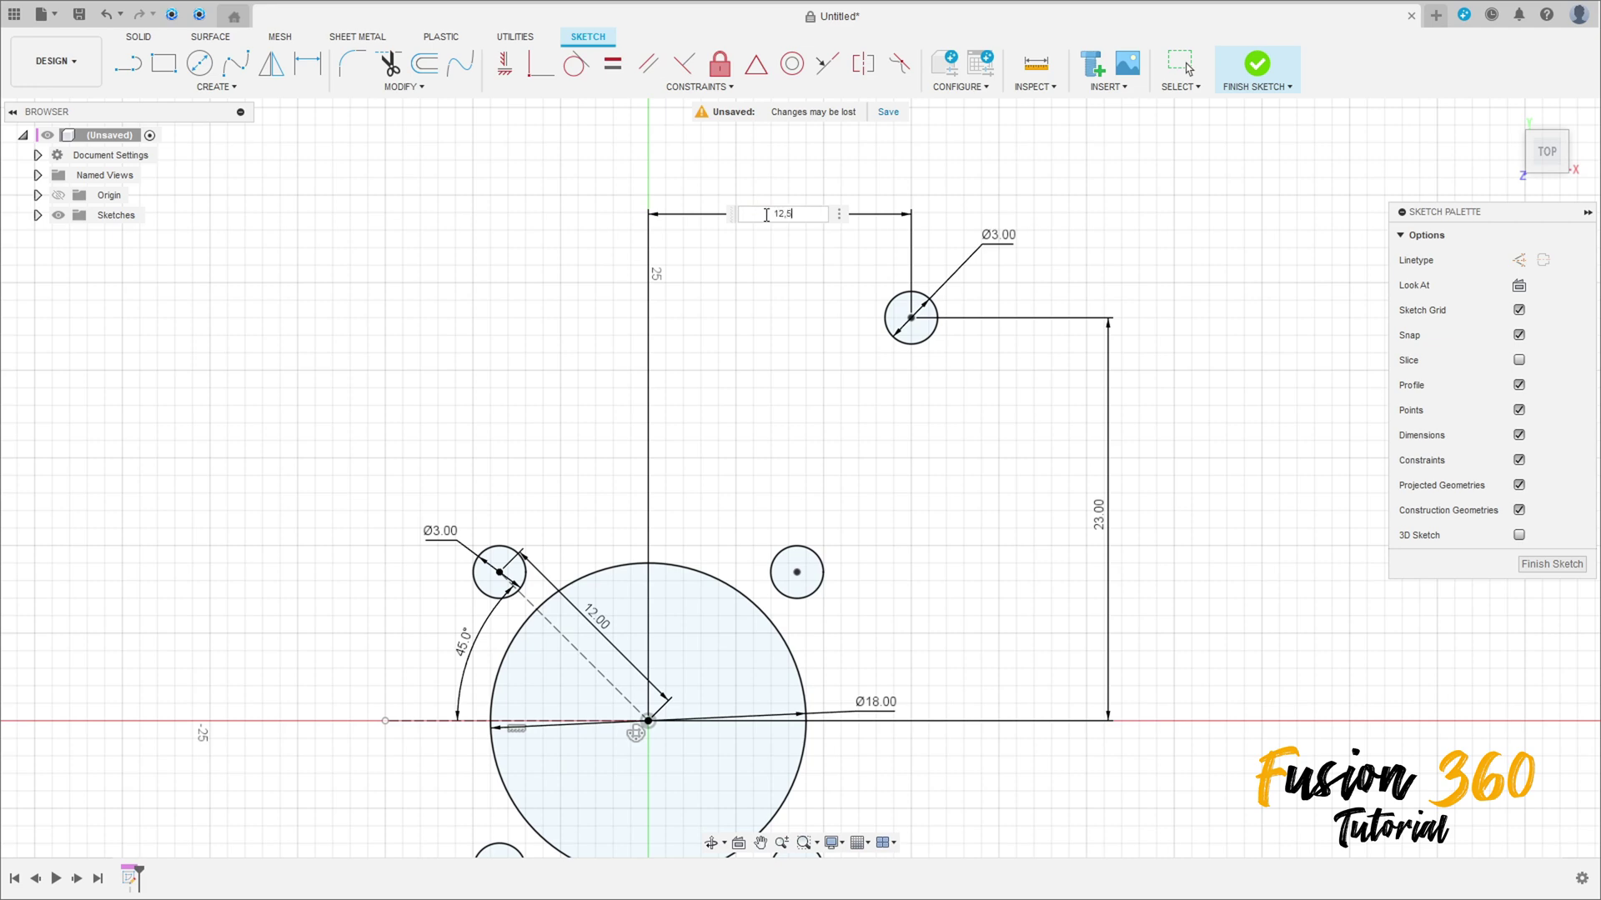
key(Return)
scroll(894, 242, up, 2)
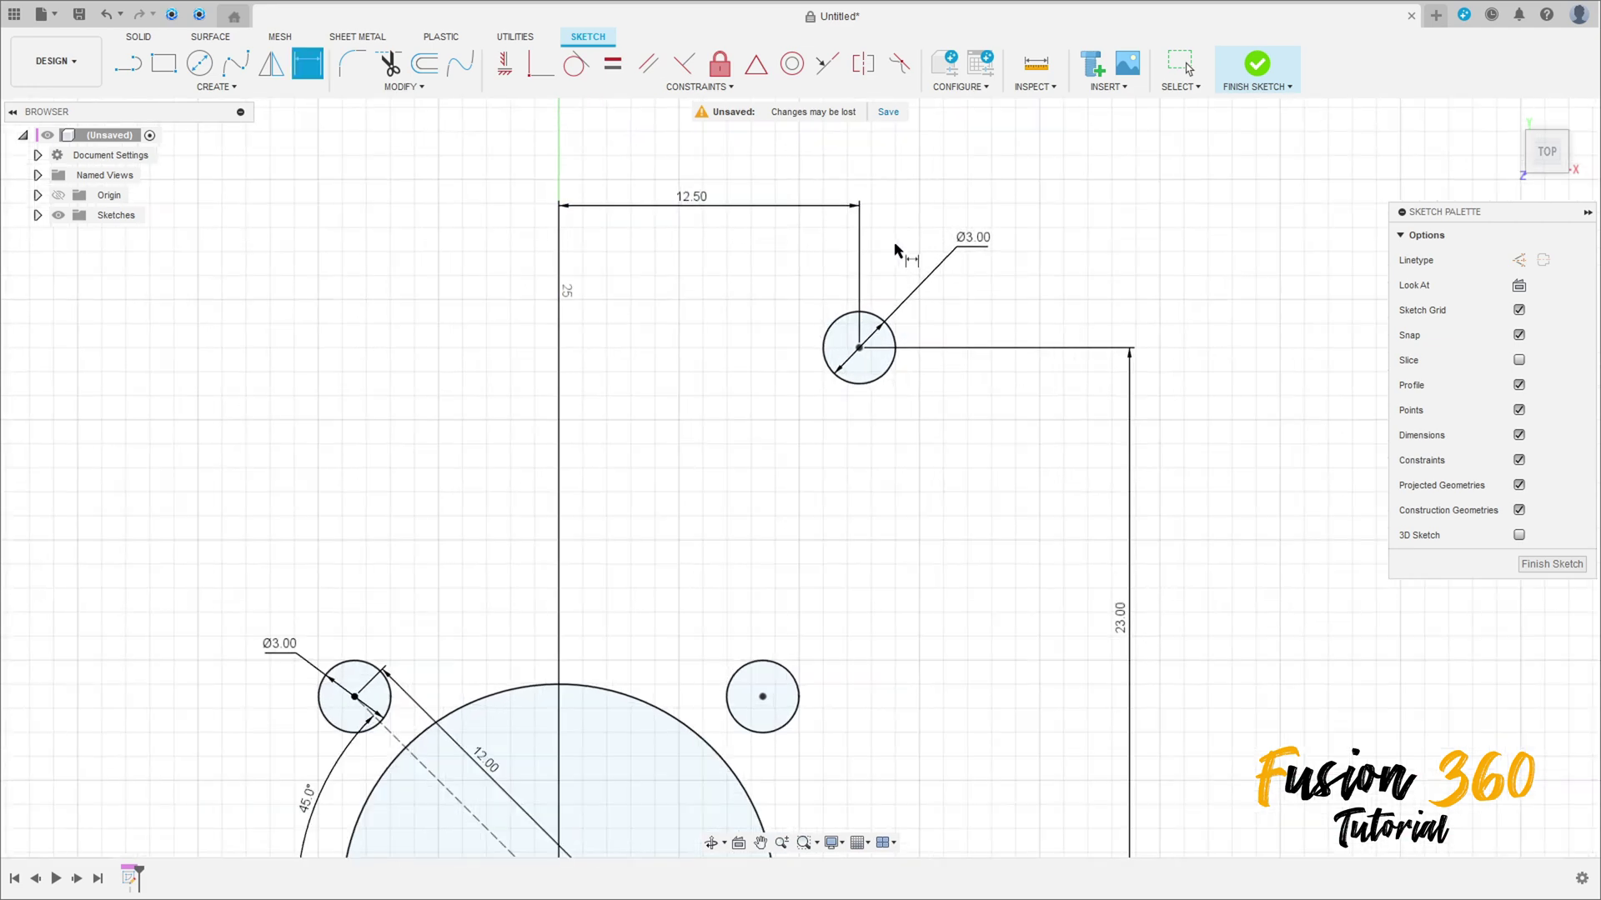
Draw a center-point arc of radius 3.5 mm from top to bottom around the circle's right side
click(216, 87)
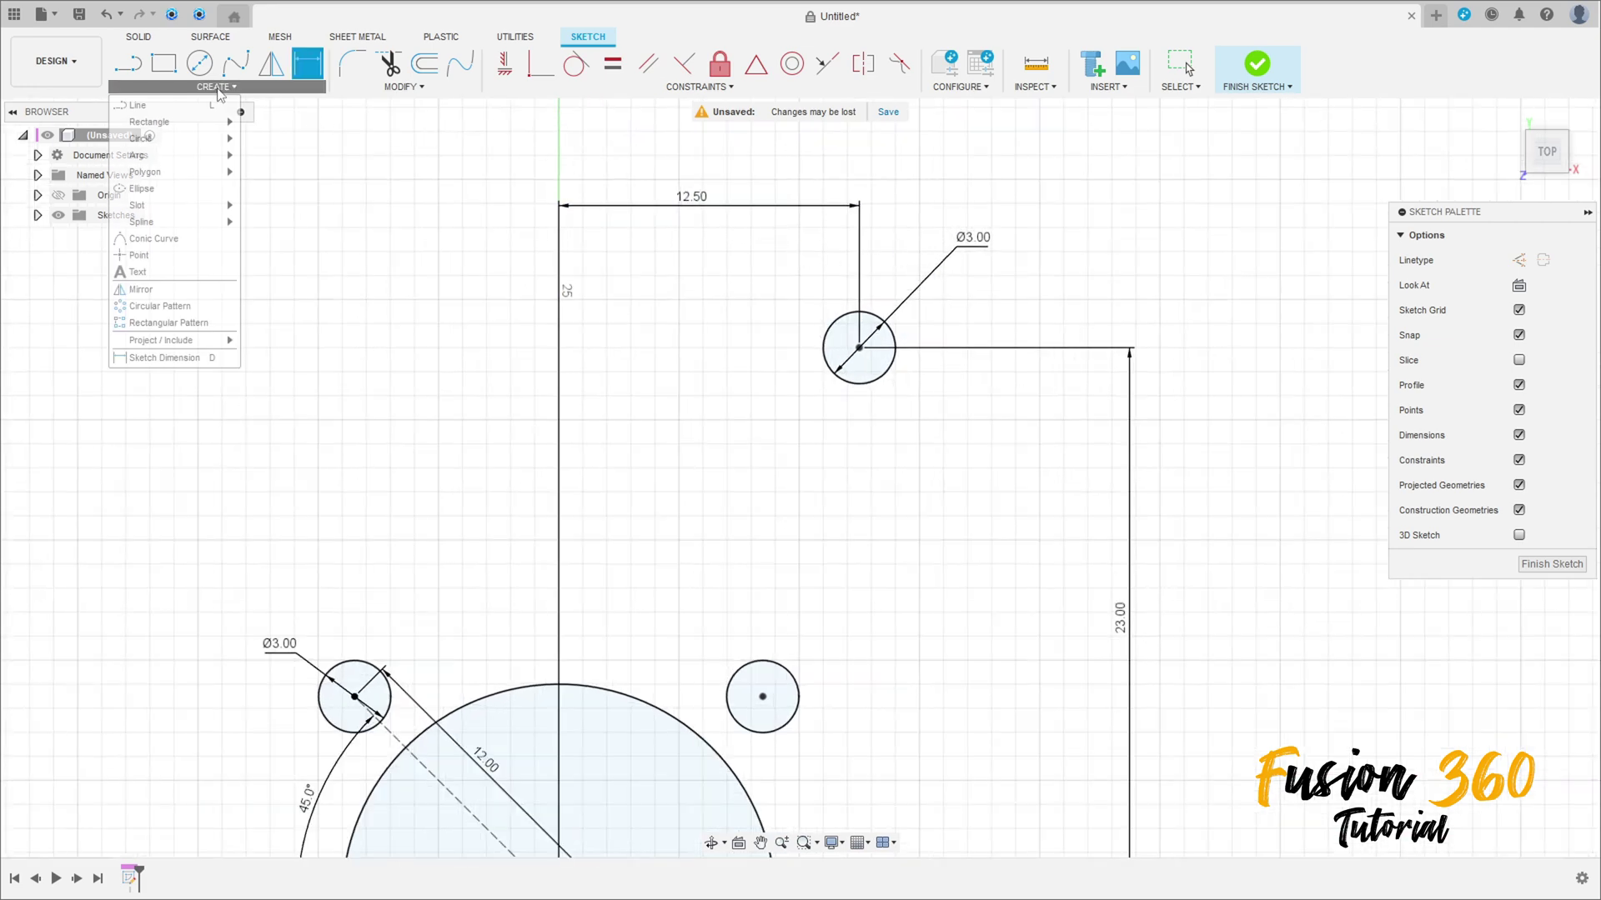
mouse_move(177, 158)
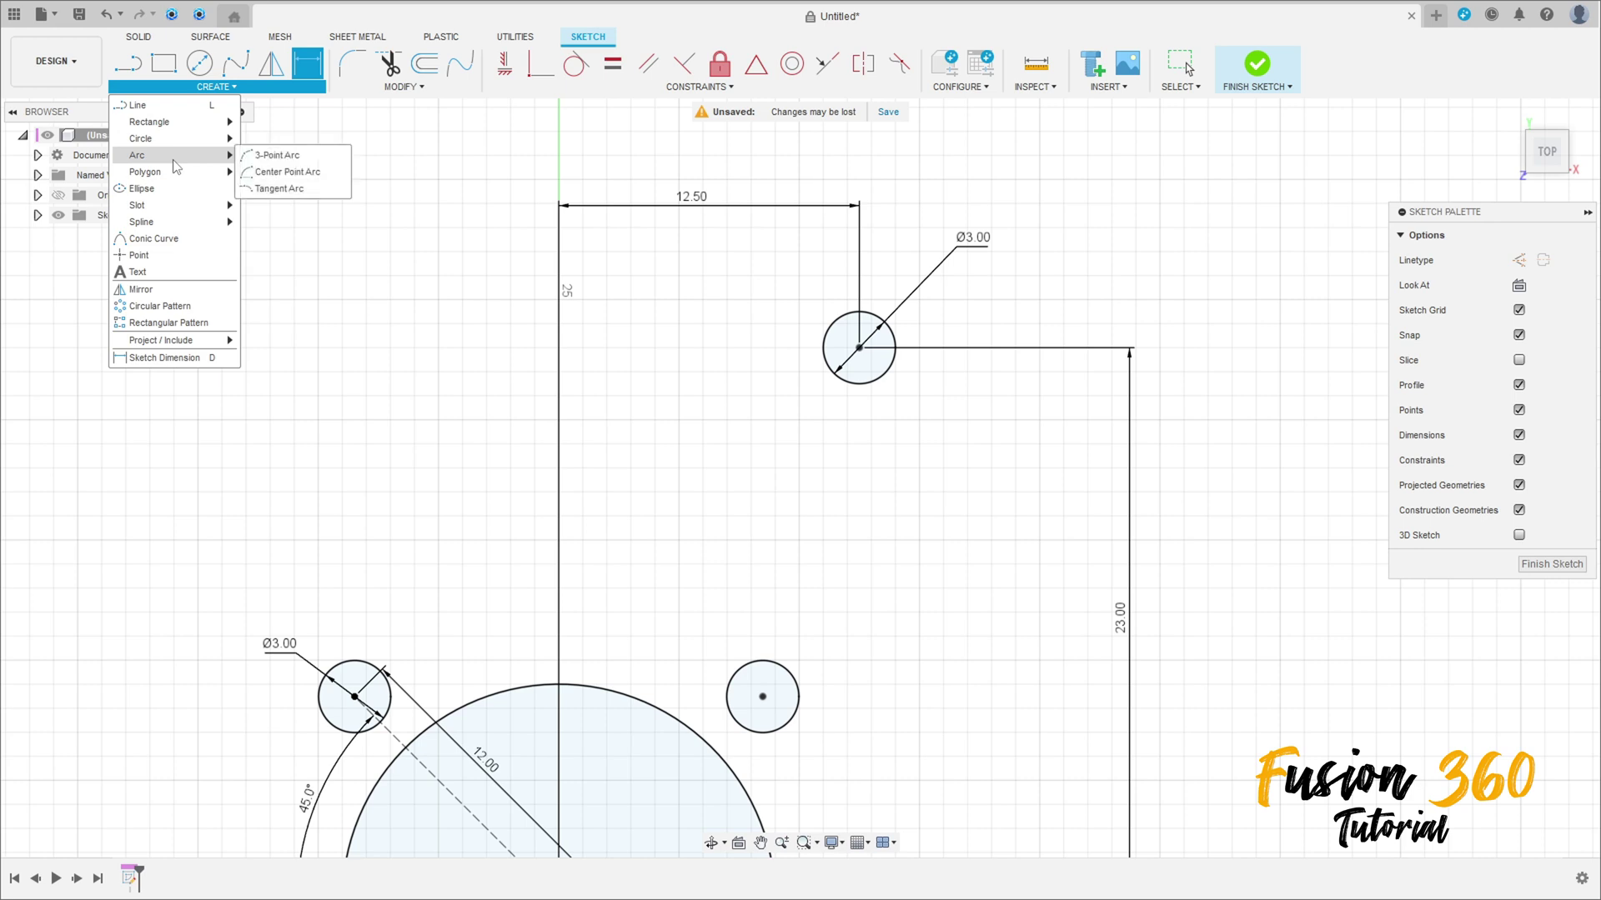
click(274, 174)
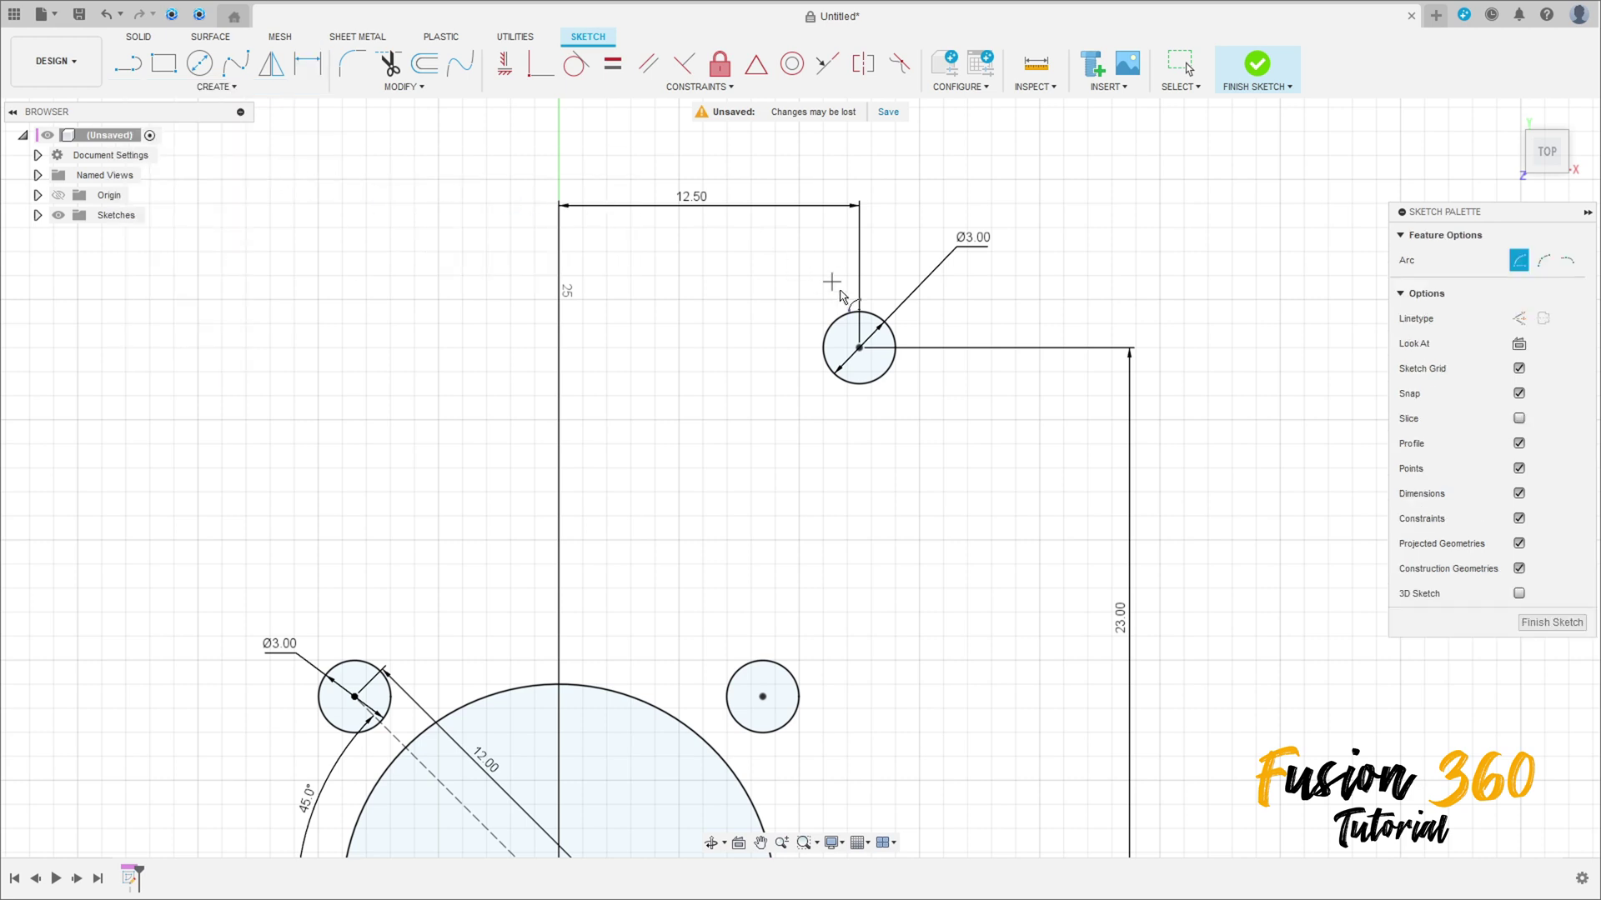
click(859, 348)
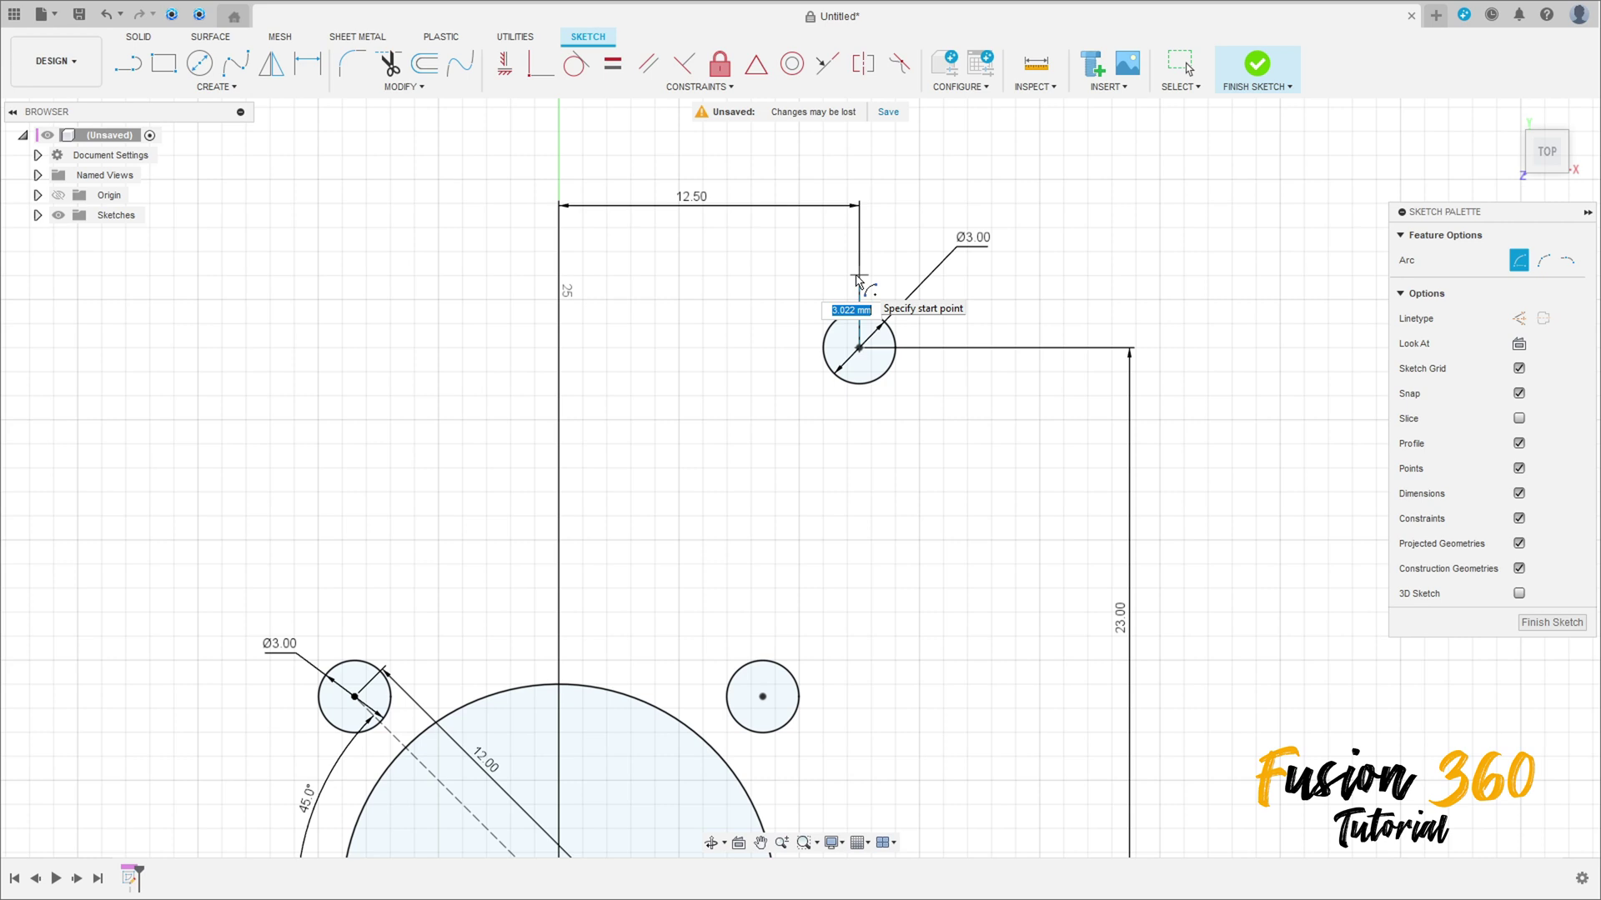
text(3,5)
key(Tab)
click(858, 280)
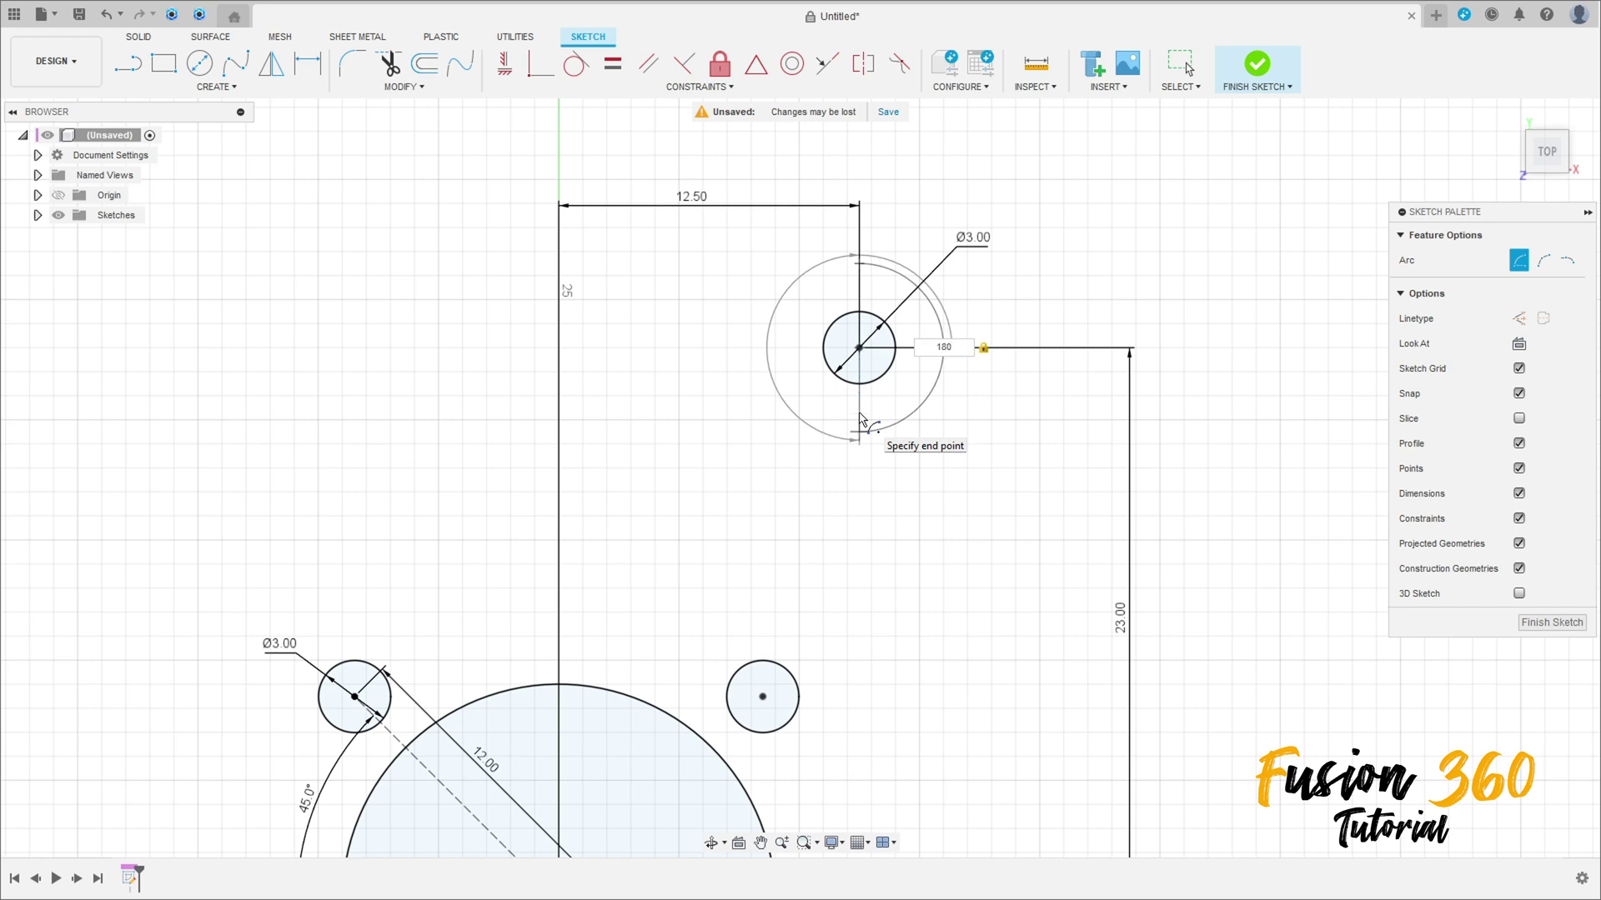
click(862, 419)
key(Escape)
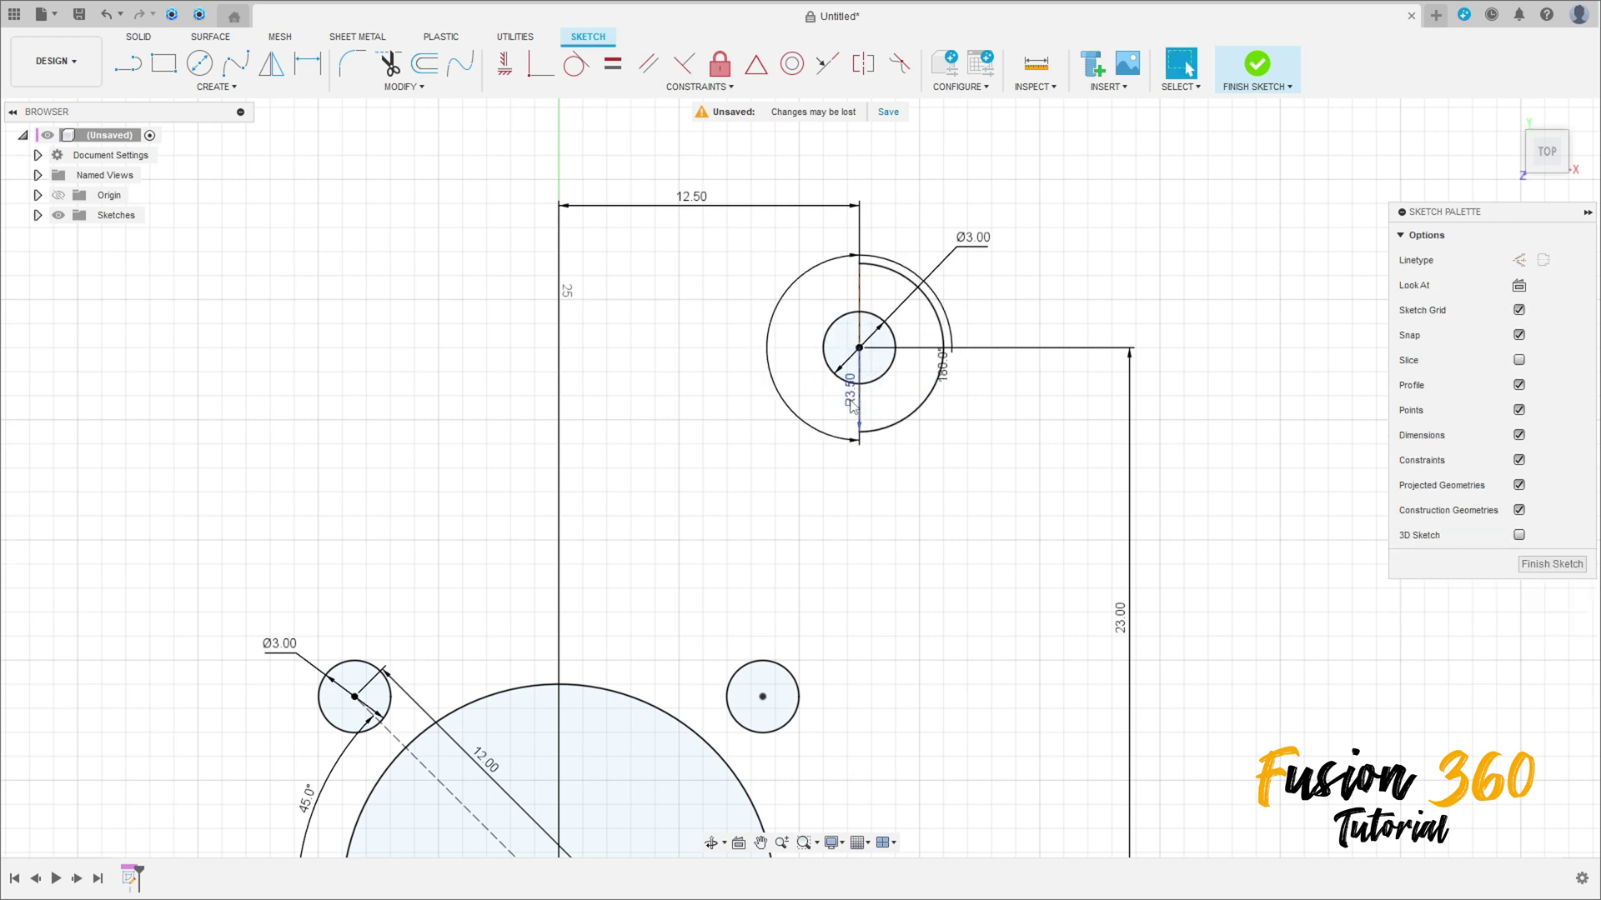
drag(851, 406, 973, 306)
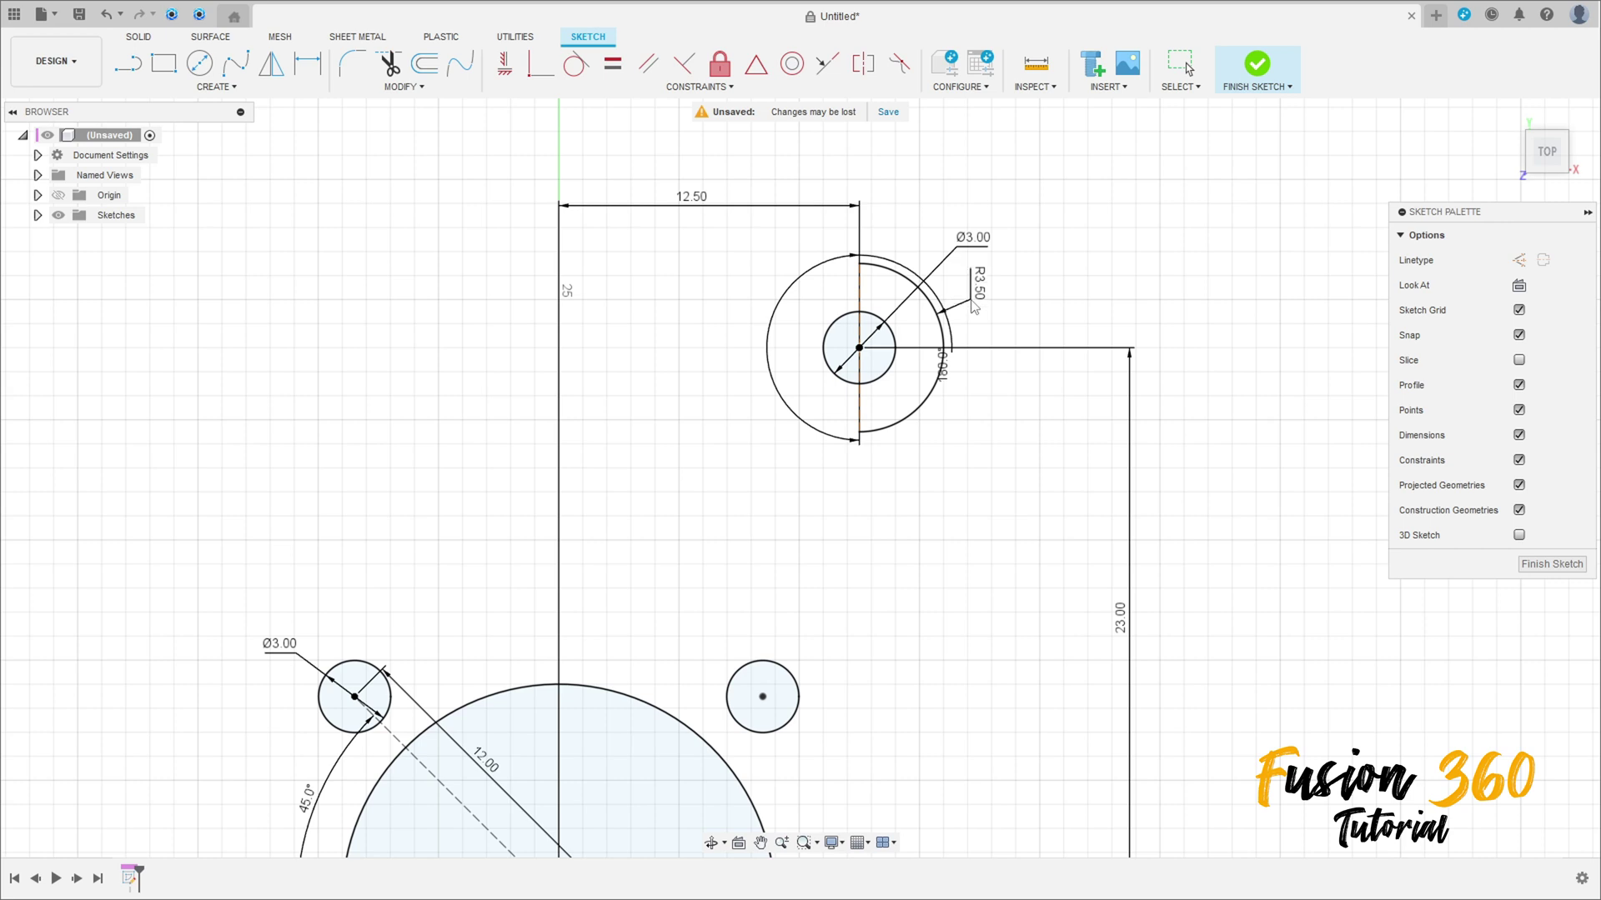
drag(942, 364, 896, 380)
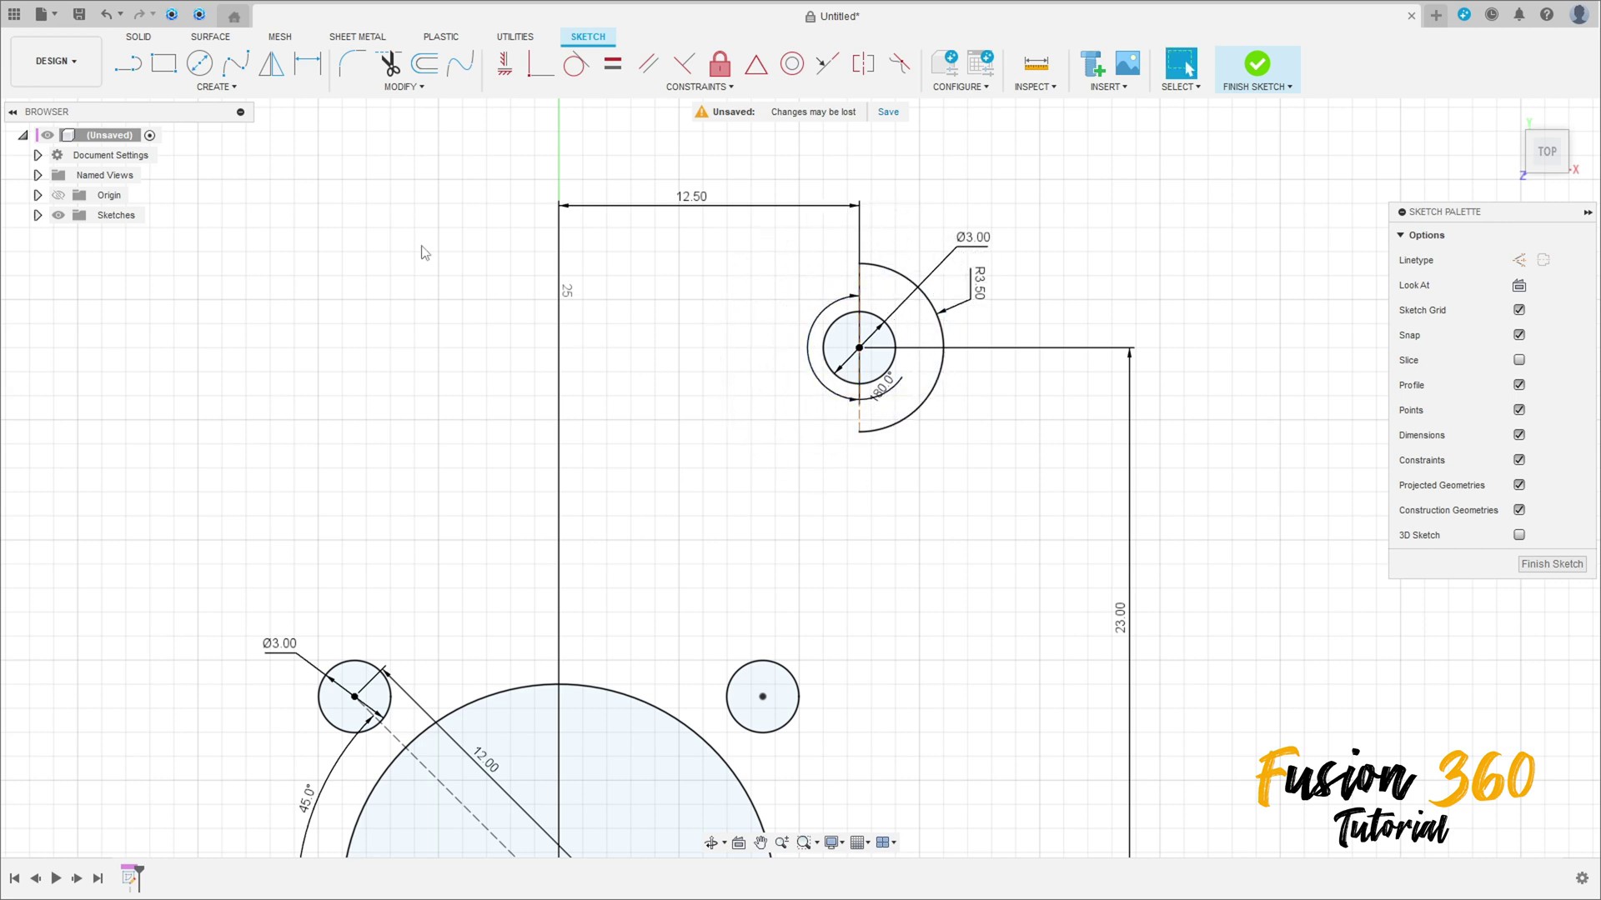
Draw a horizontal line left from the arc's top, then a slanted line down-left
key(l)
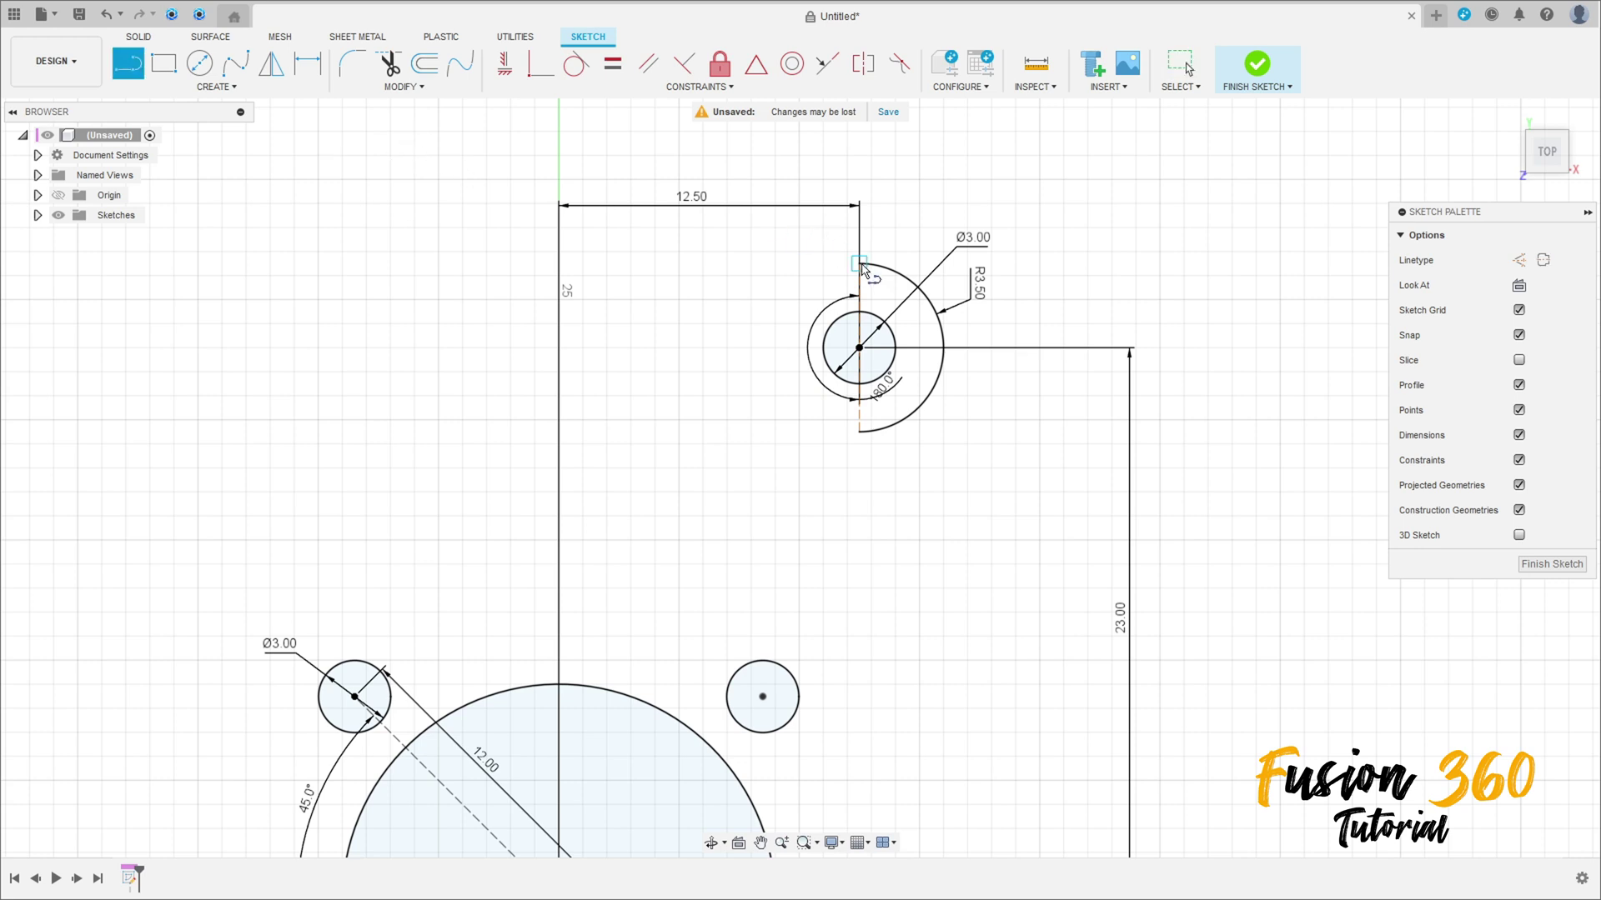
click(859, 263)
click(631, 263)
drag(631, 263, 406, 423)
click(401, 418)
key(Escape)
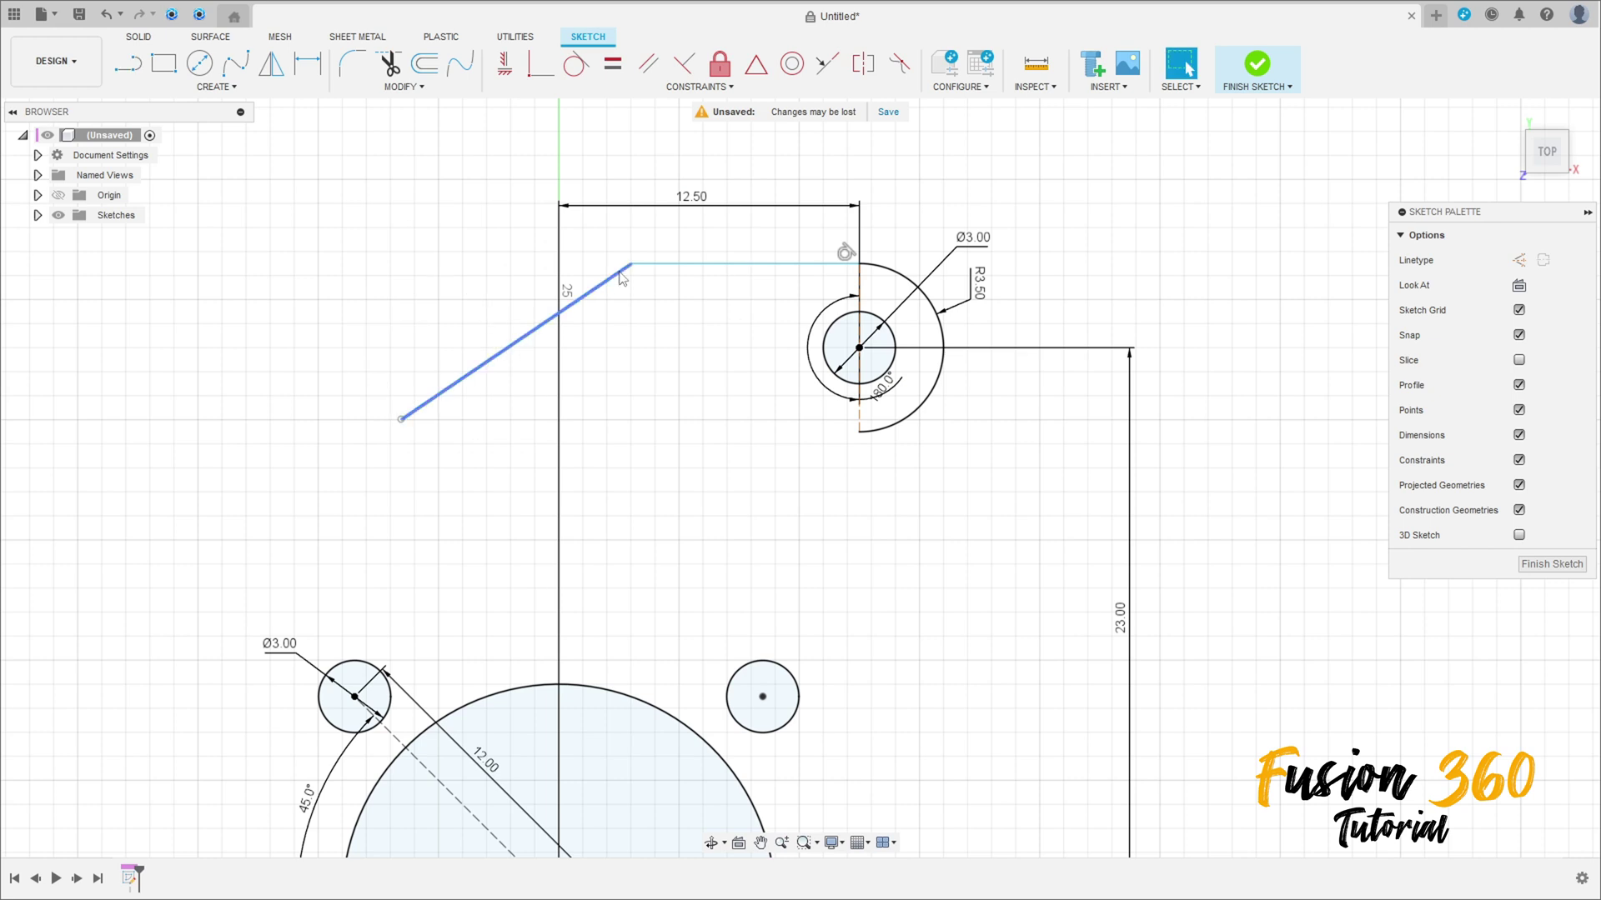
Round the corner between the lines with an R7 fillet and dimension their angle to 135°
click(351, 63)
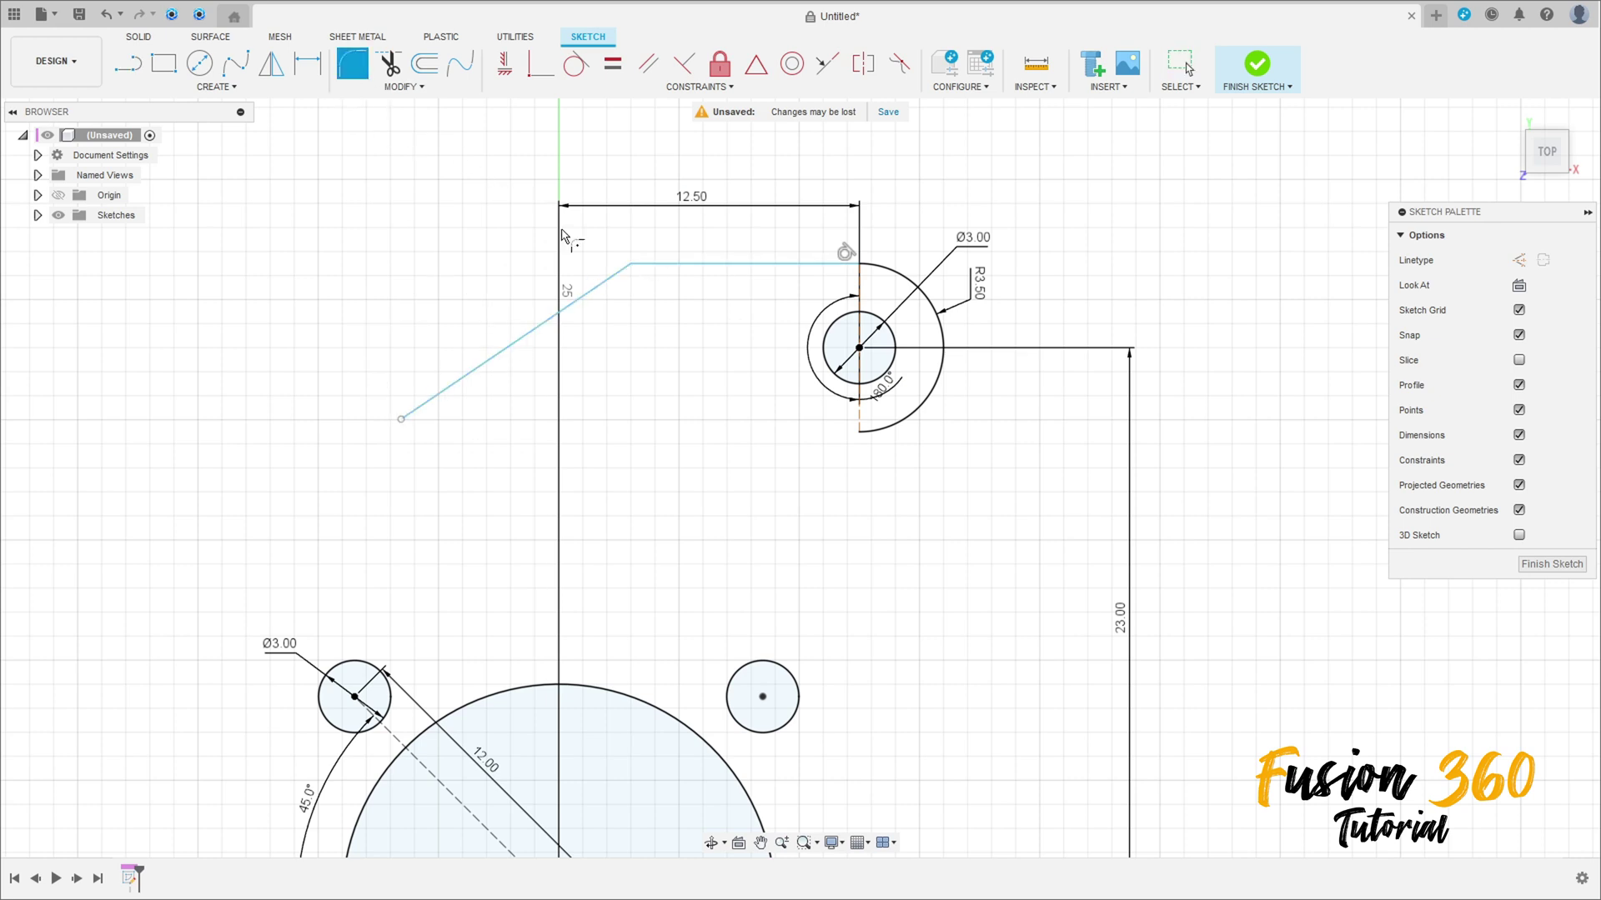
click(630, 265)
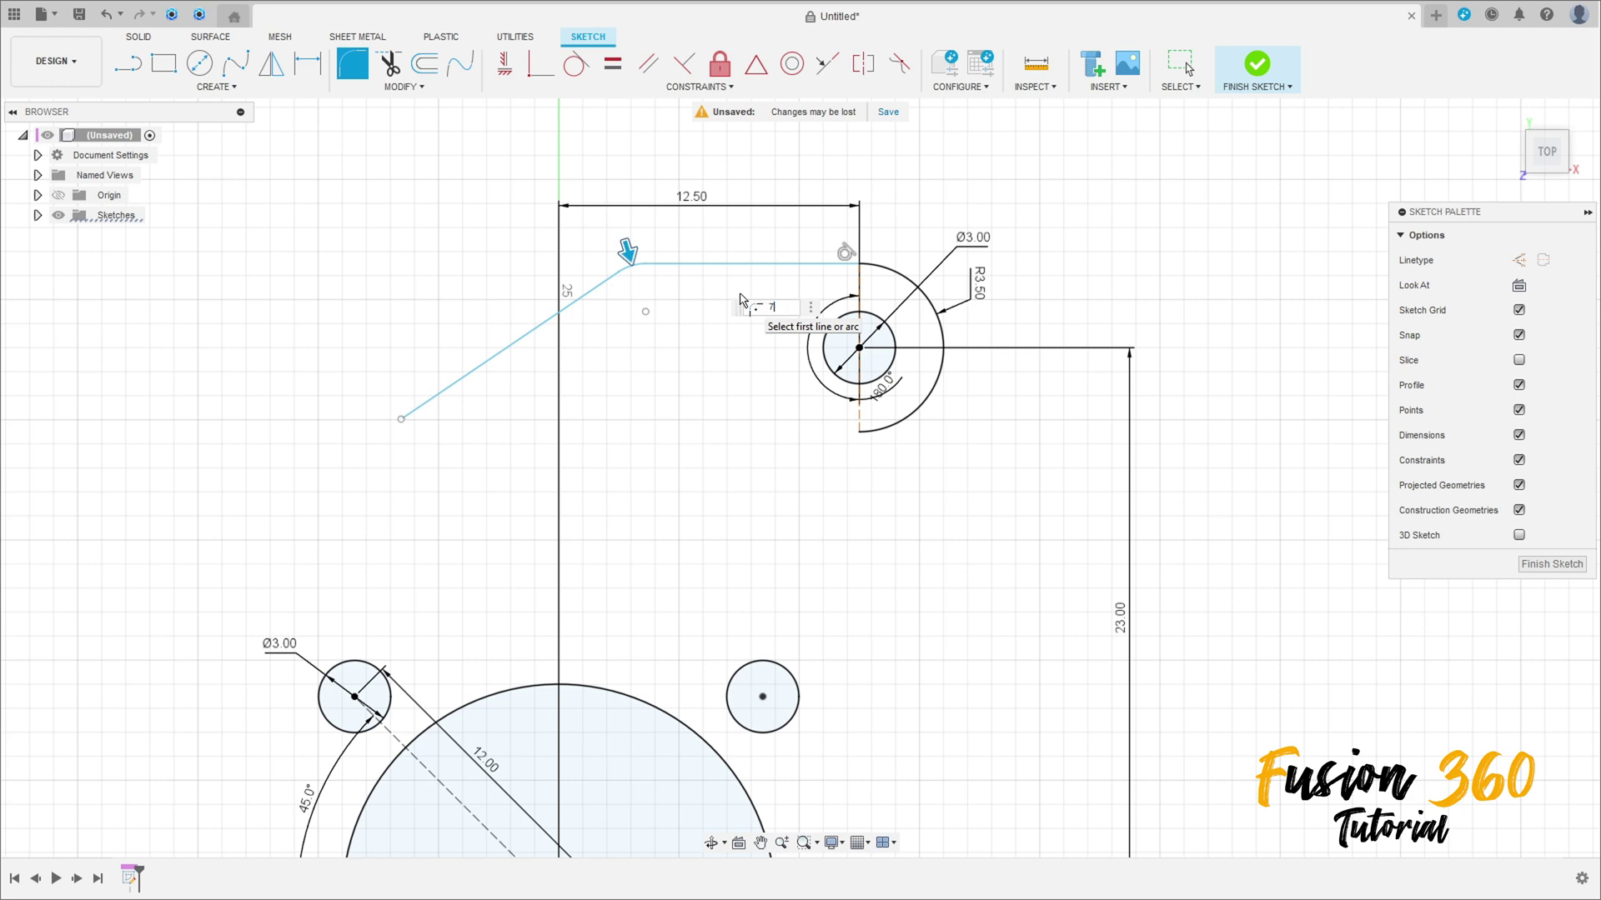
key(Return)
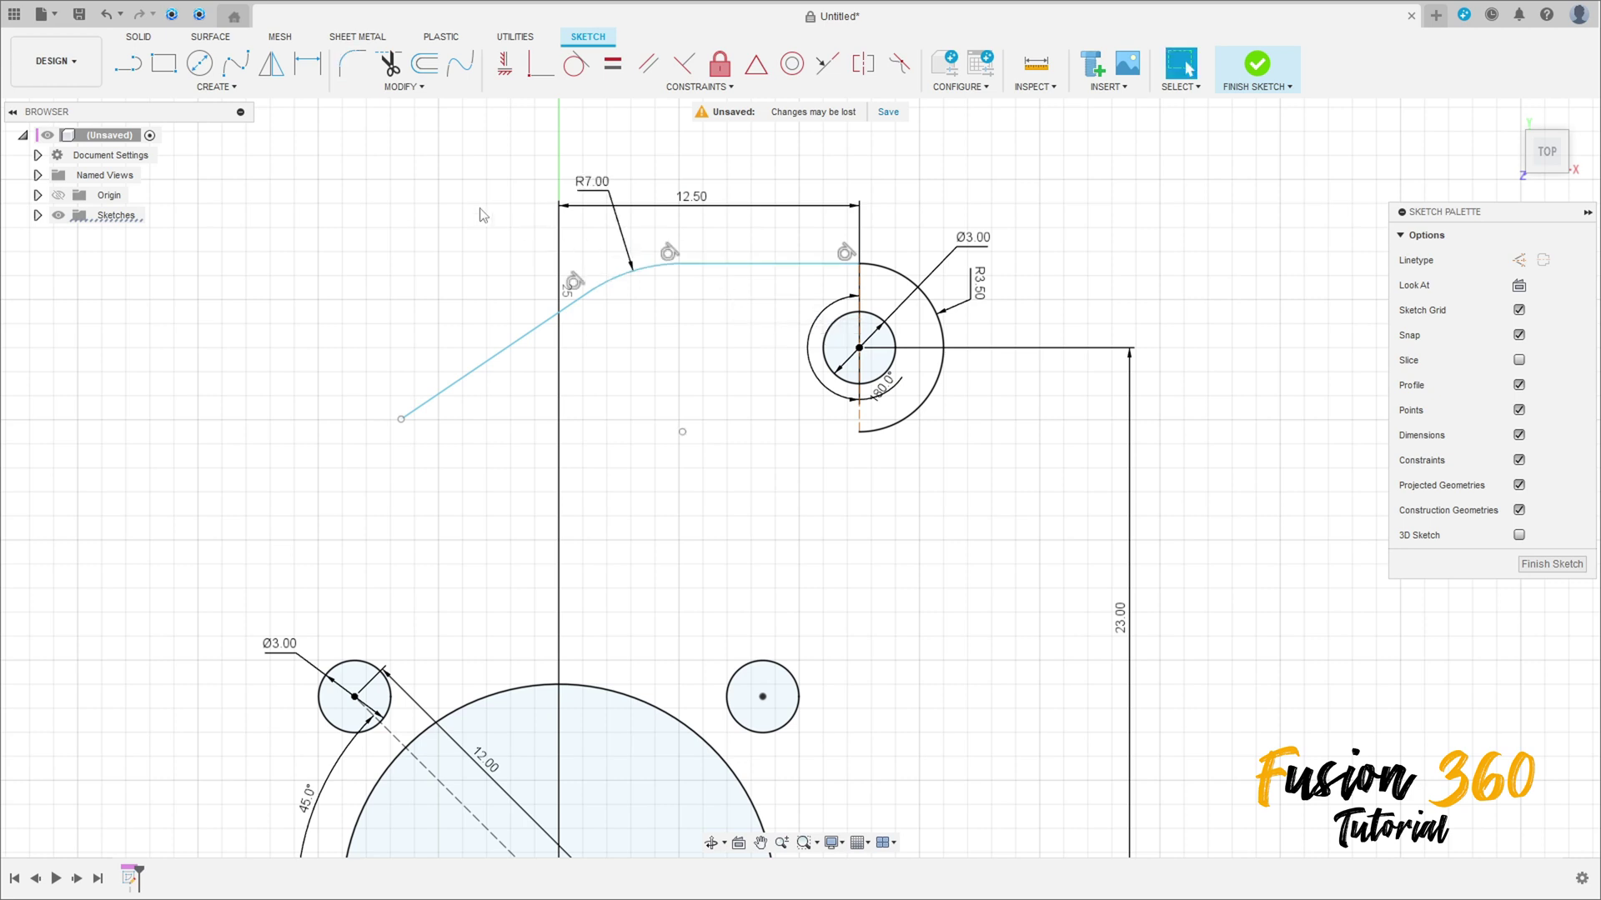
key(d)
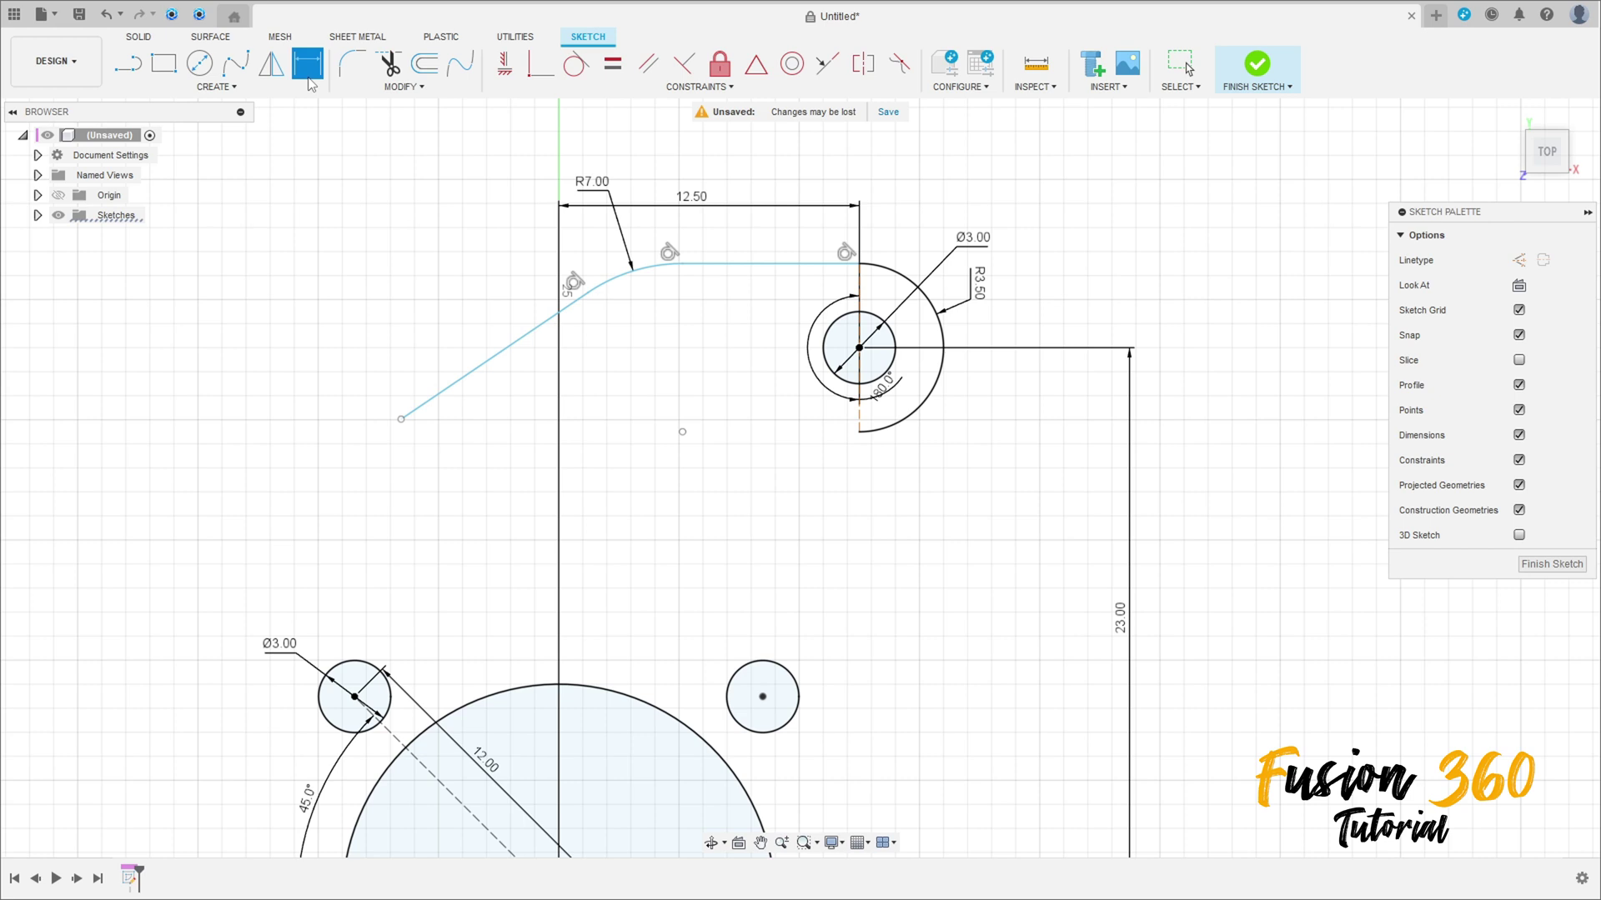
click(511, 348)
click(722, 265)
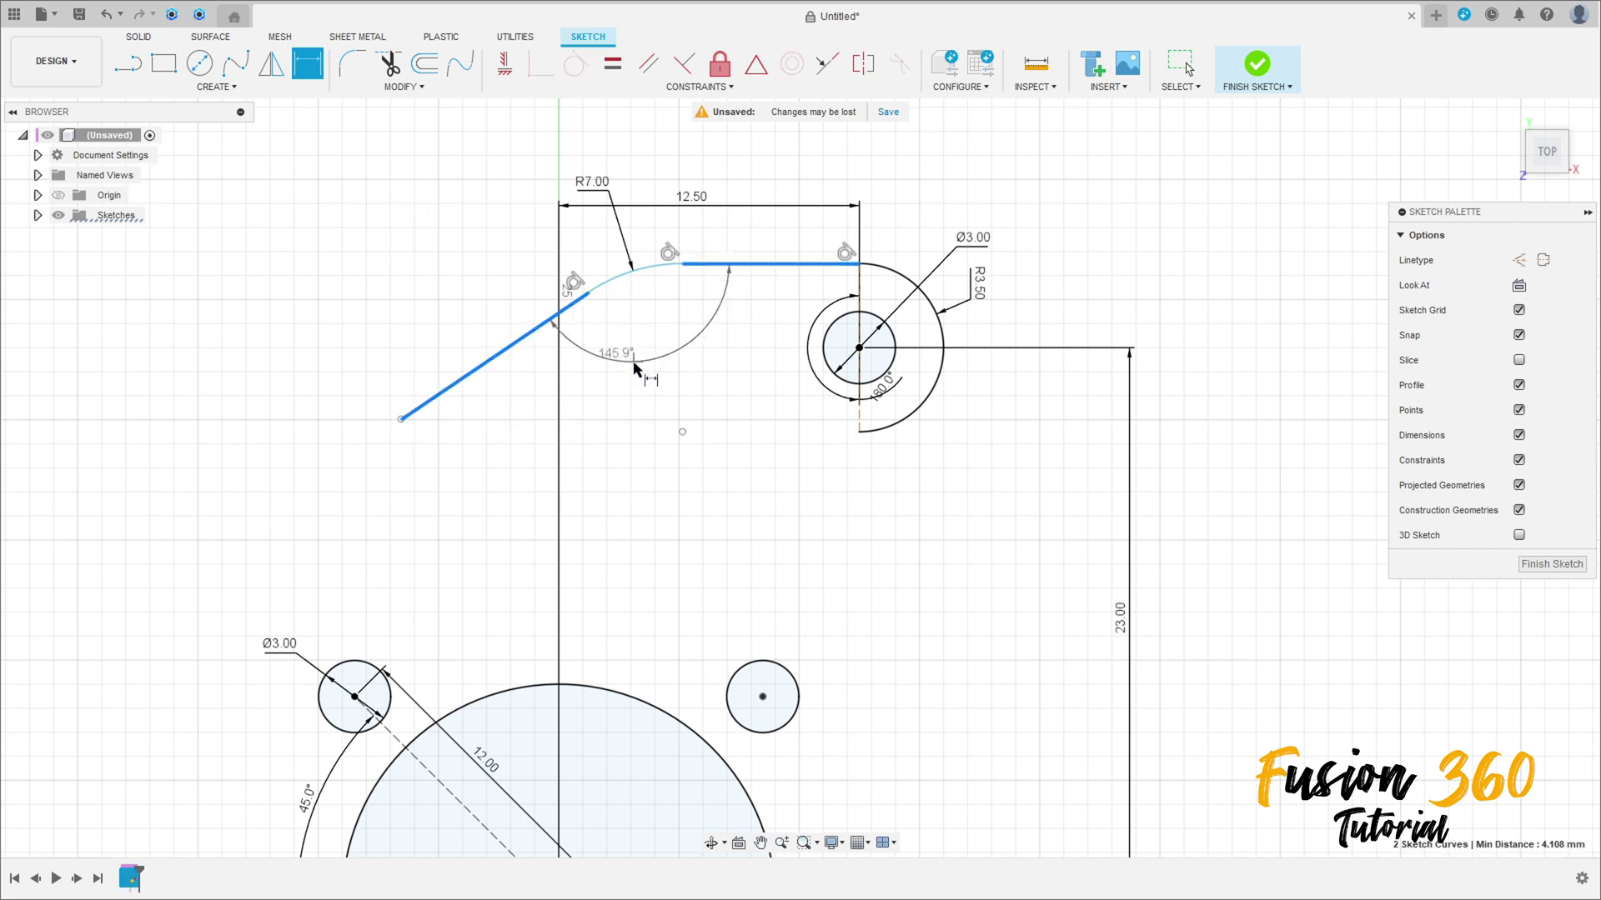
click(653, 360)
text(135)
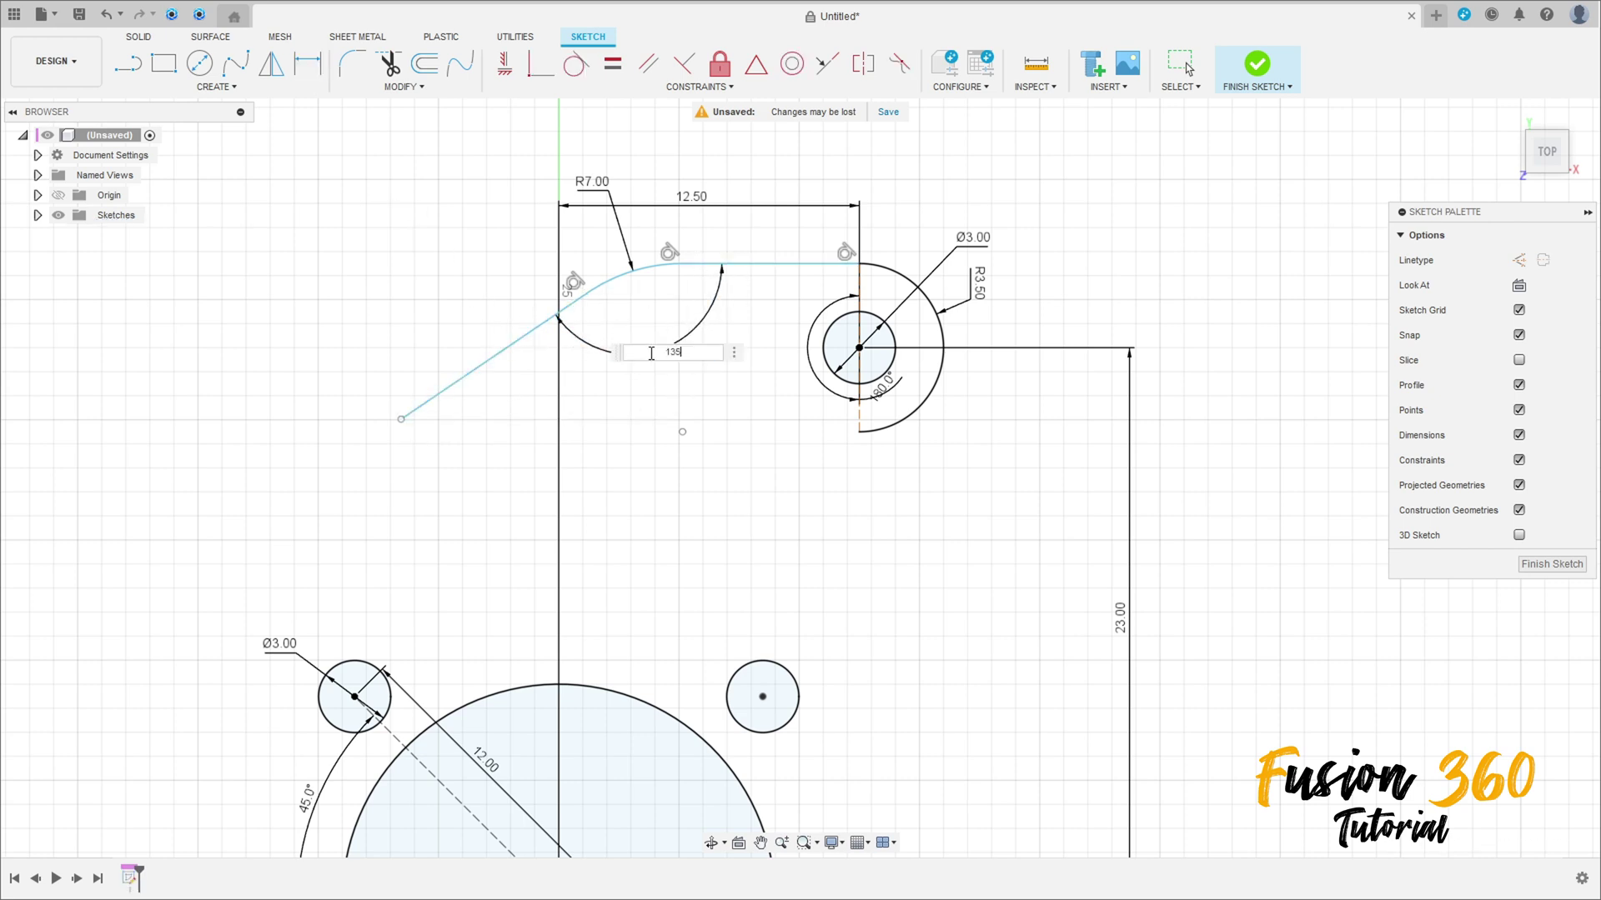
key(Return)
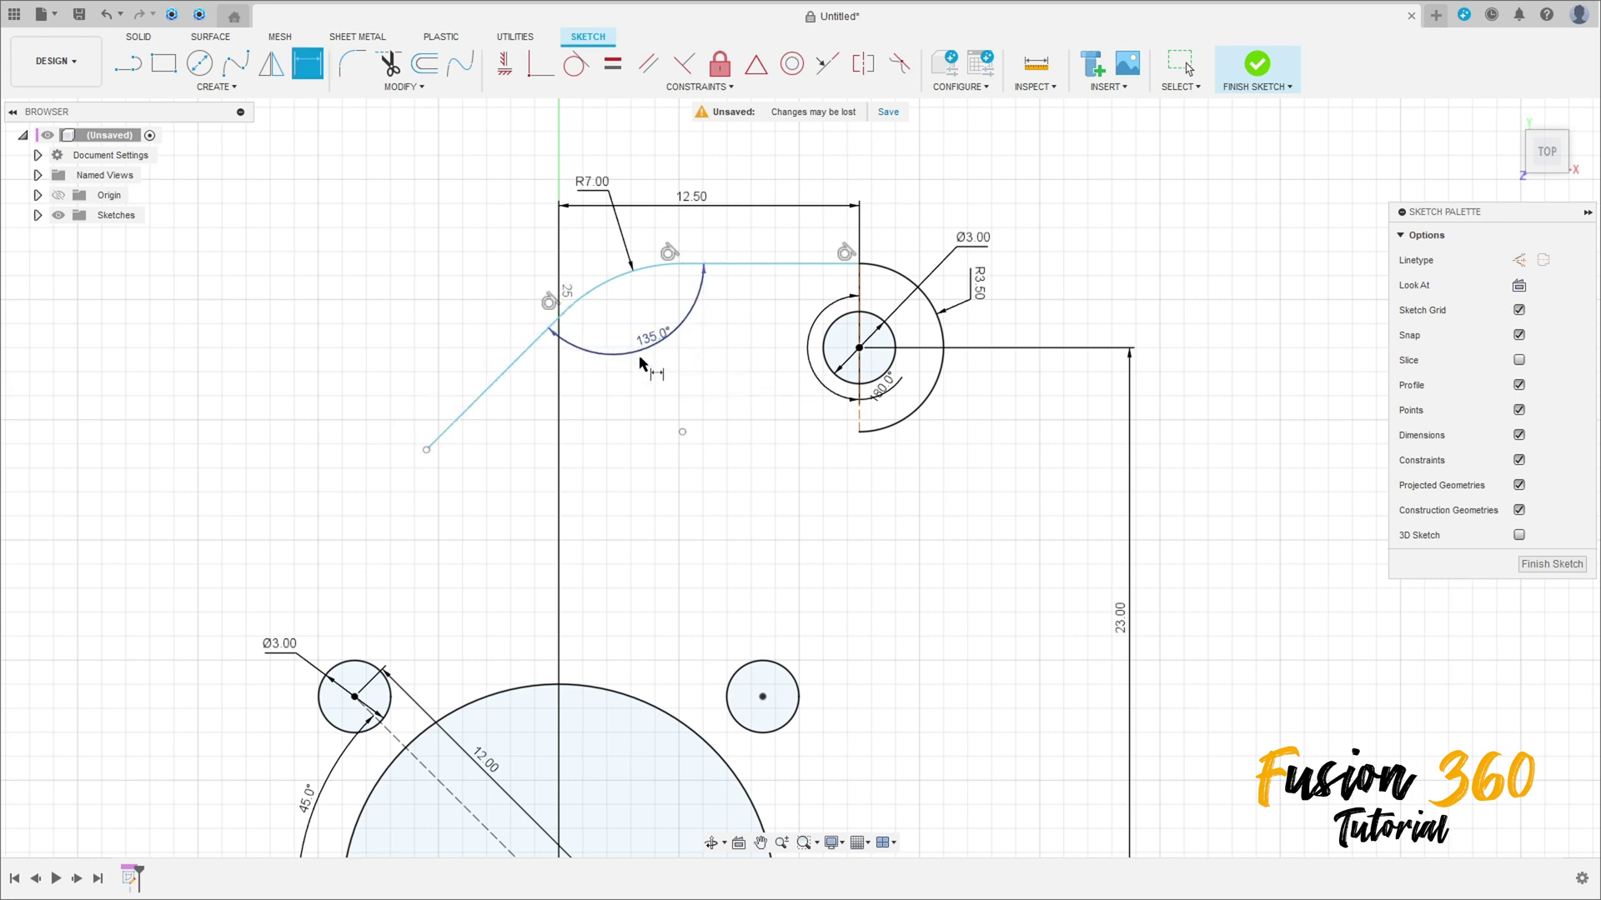
key(Escape)
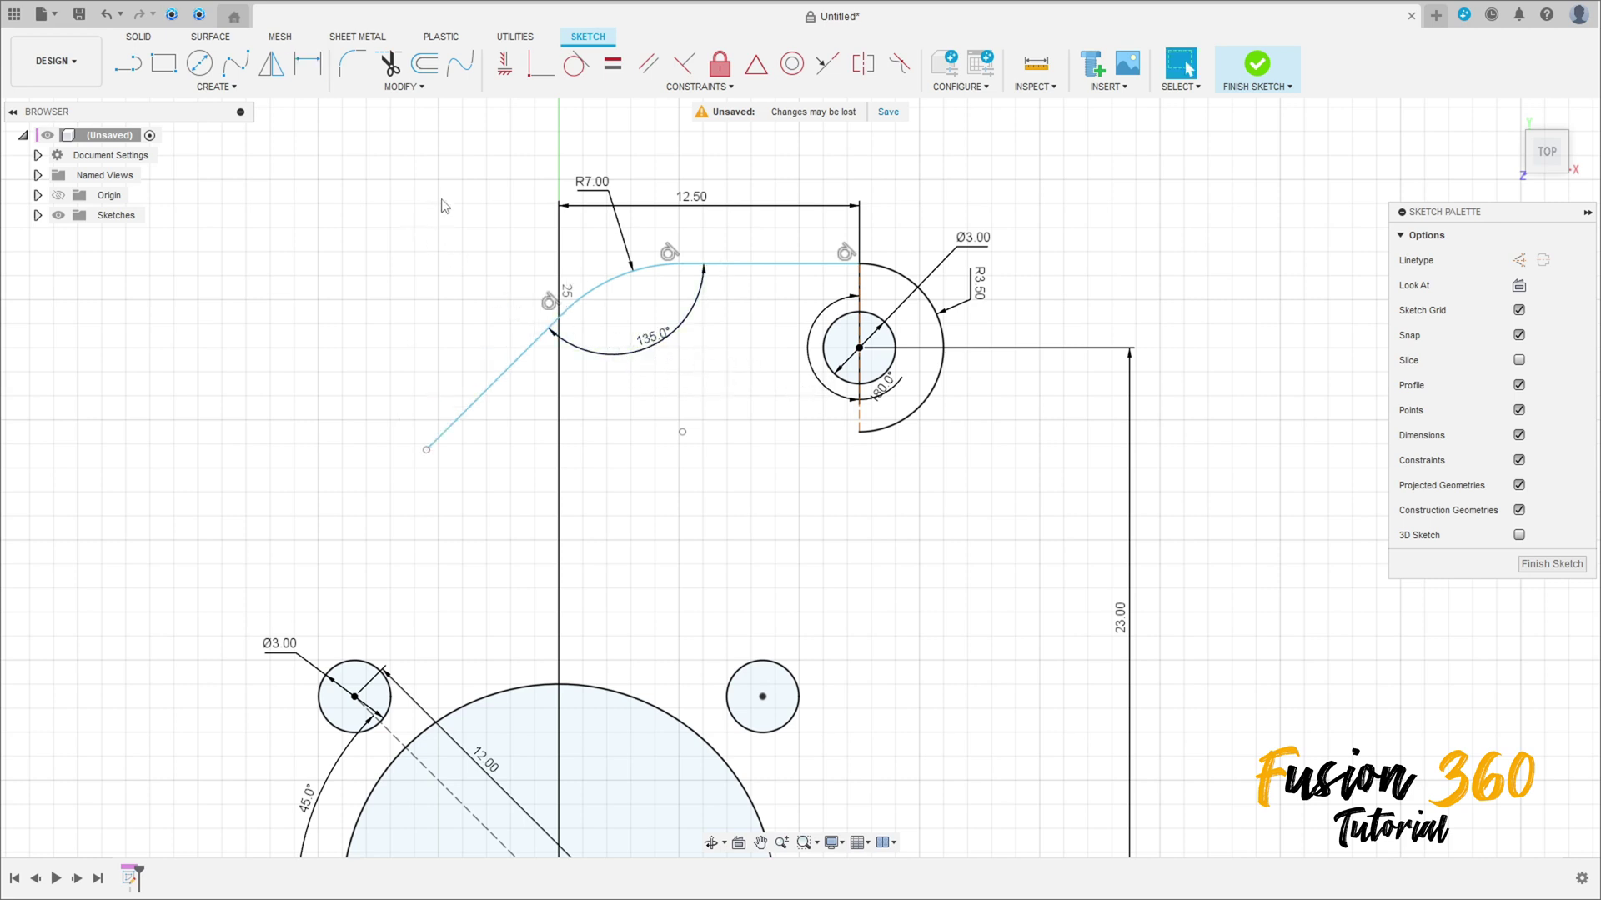
Draw an 8 mm line leftward from the big arc's bottom end
key(l)
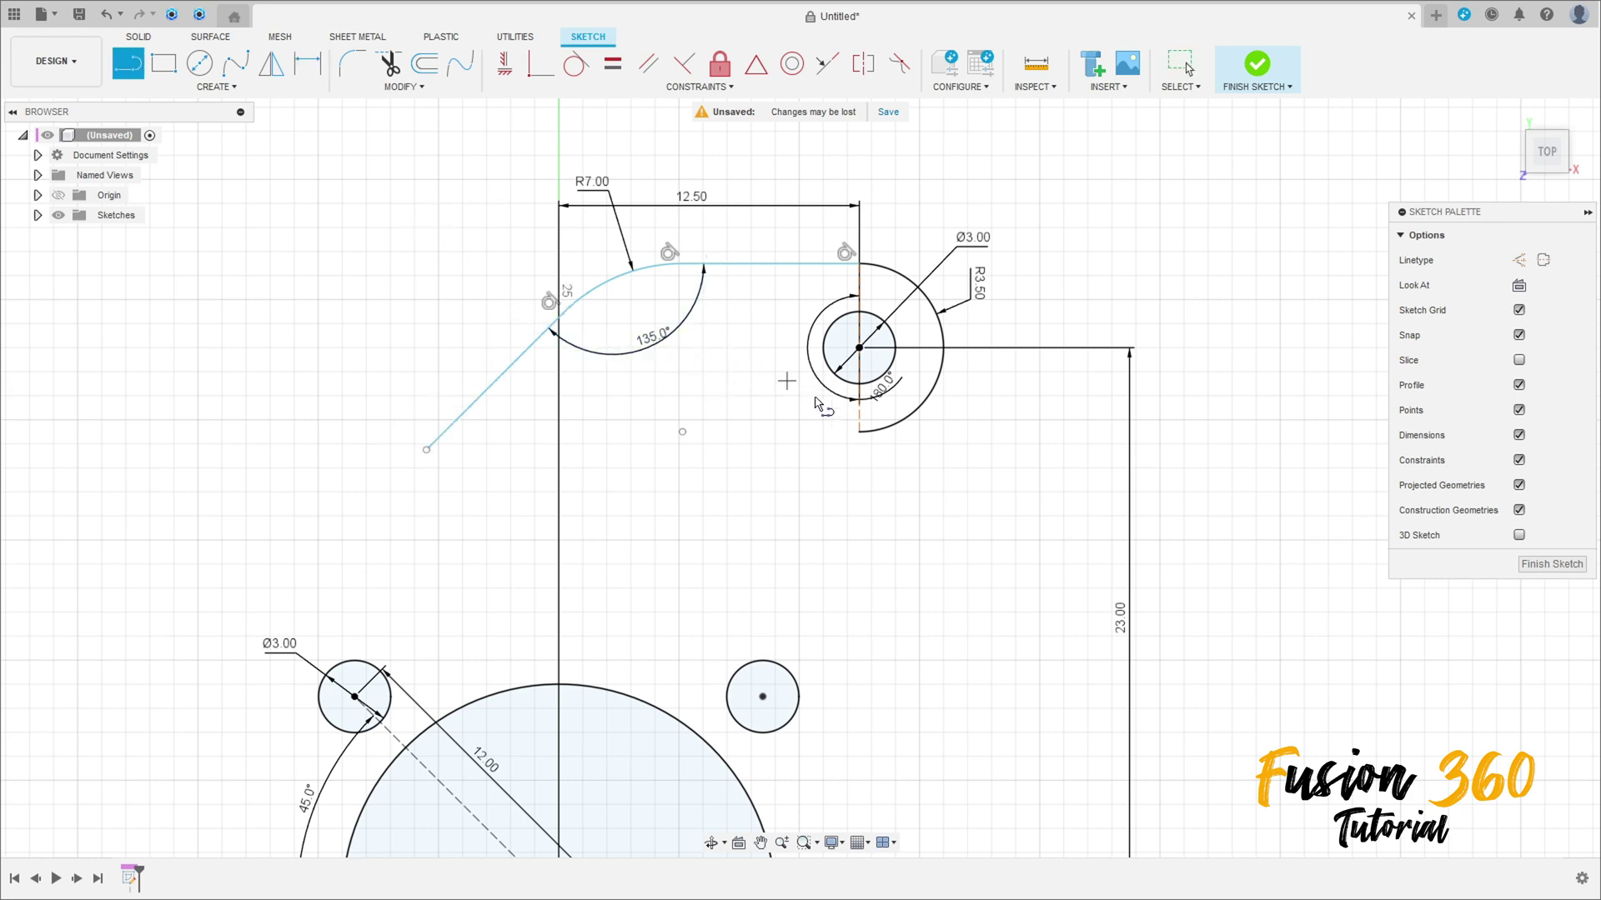
click(861, 434)
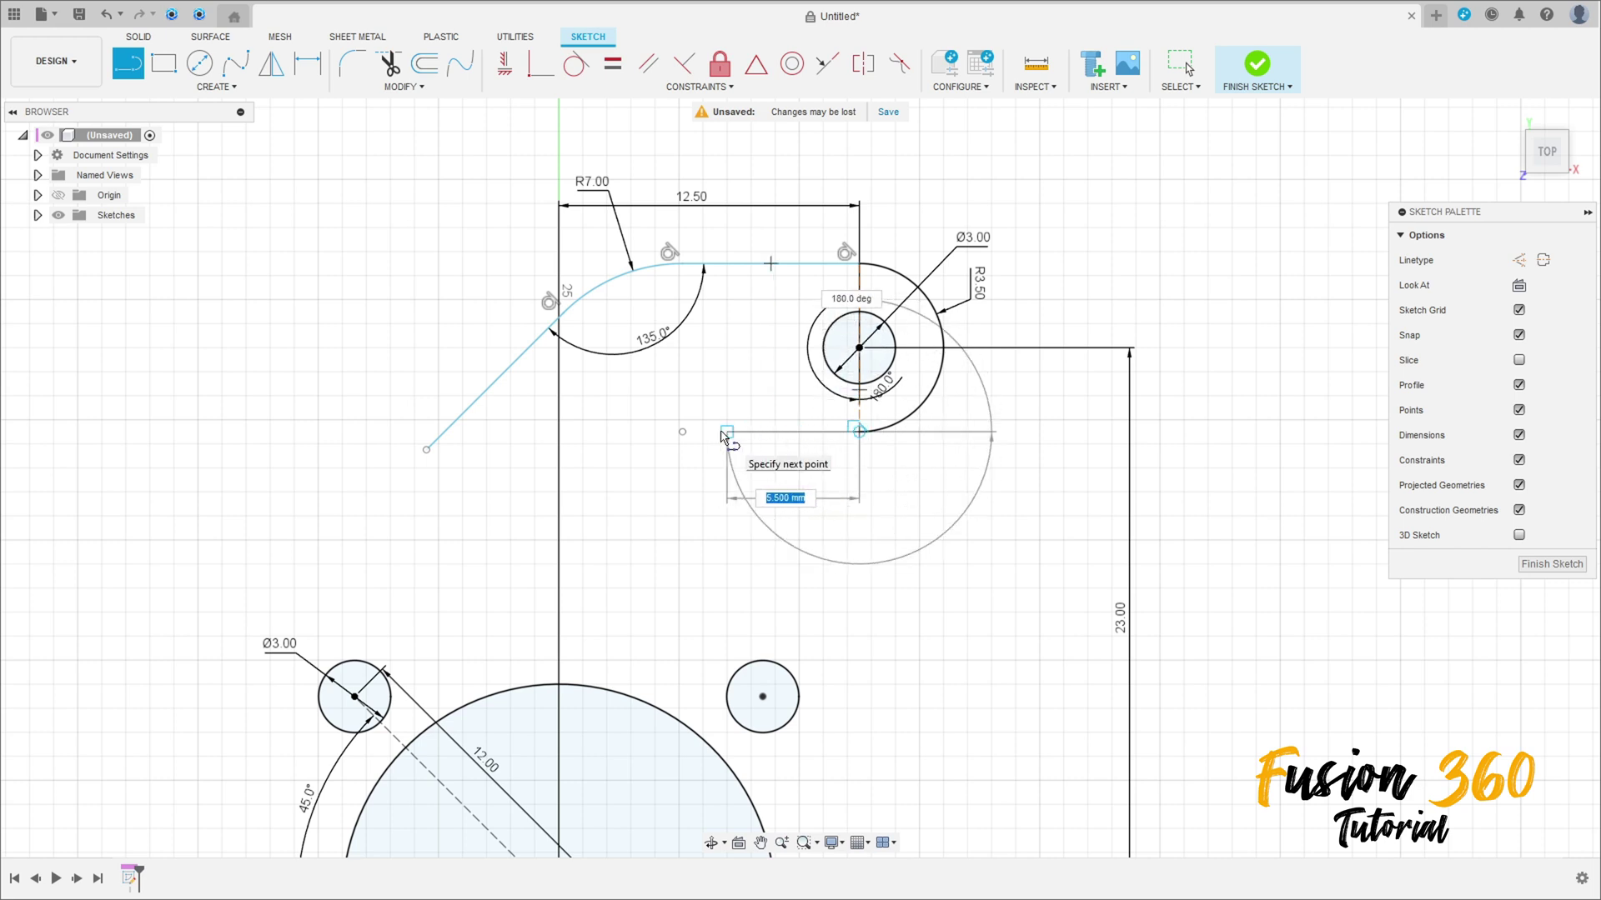
text(8)
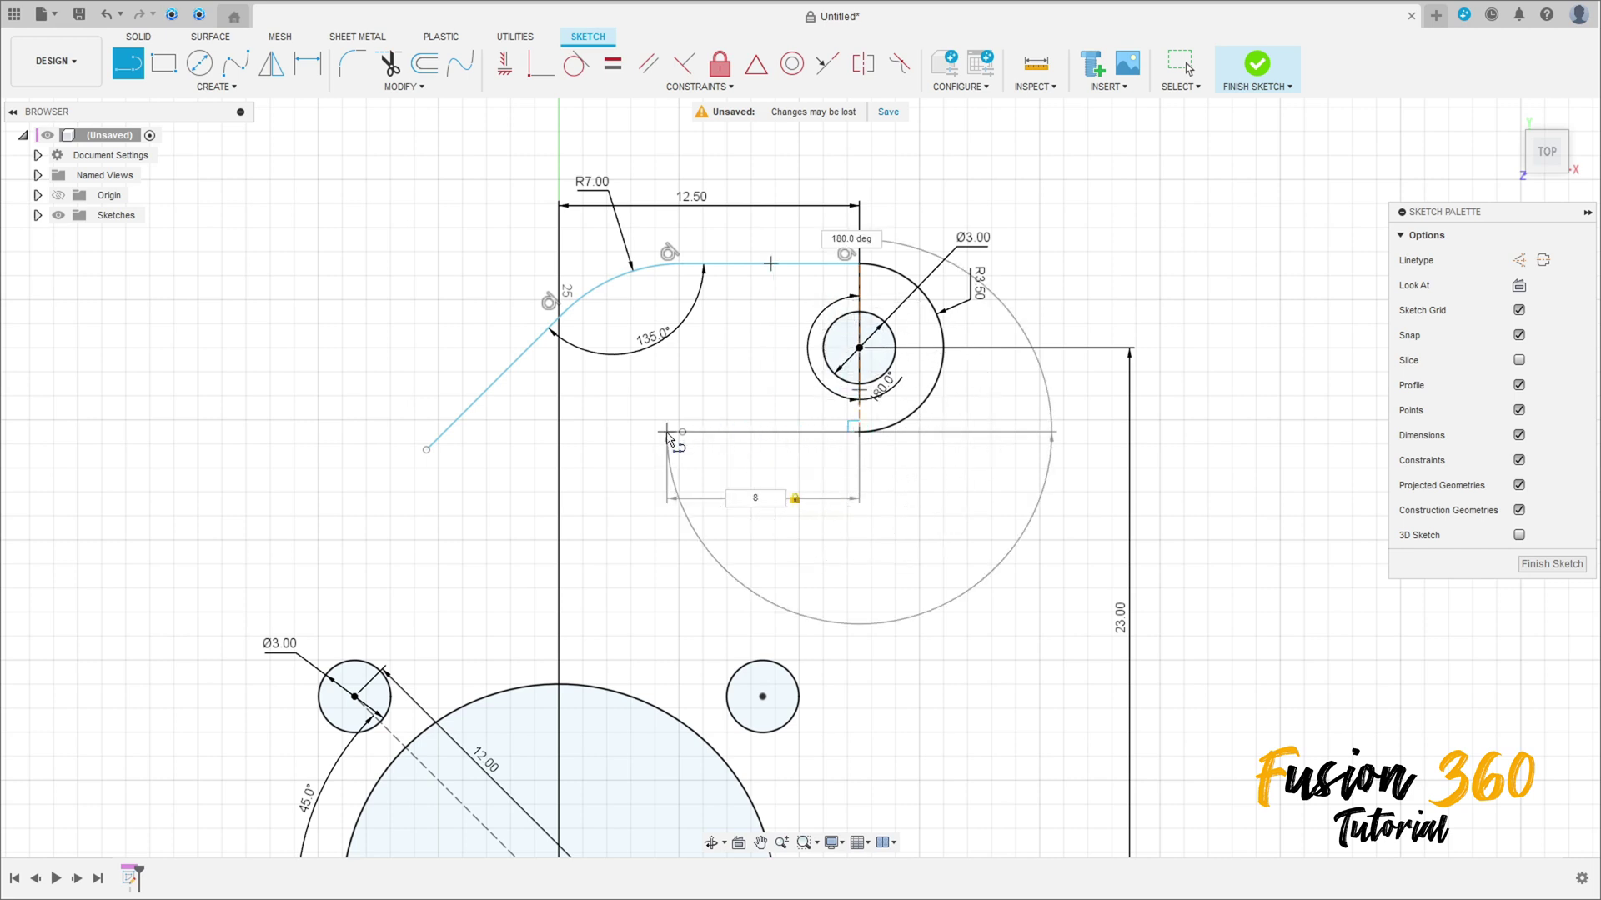
key(Return)
key(Escape)
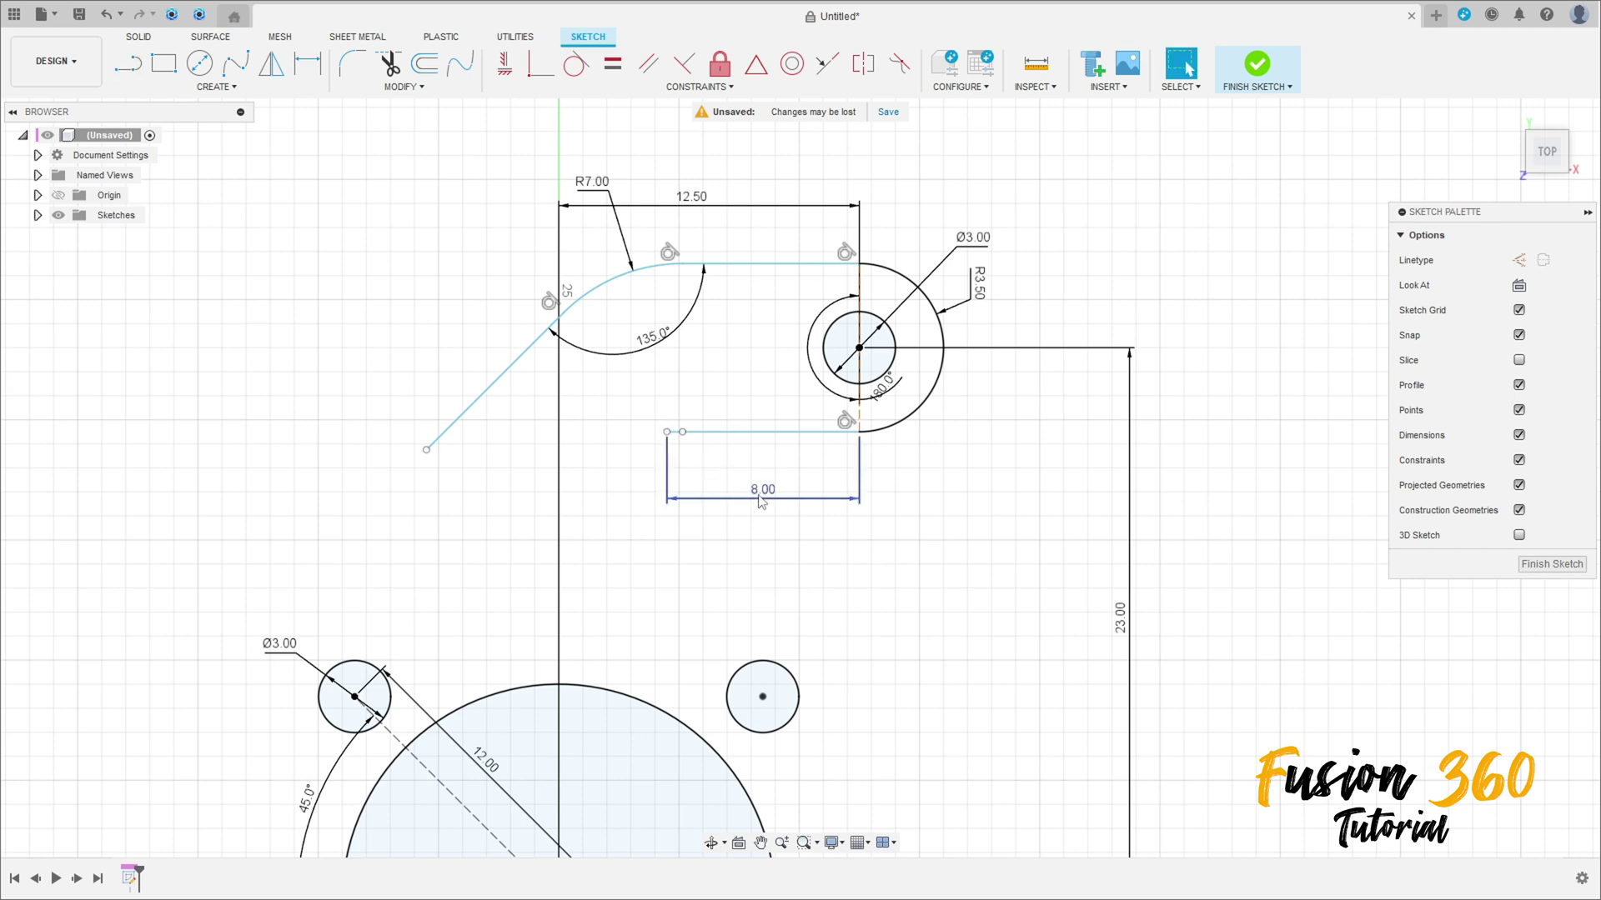
drag(761, 499, 762, 417)
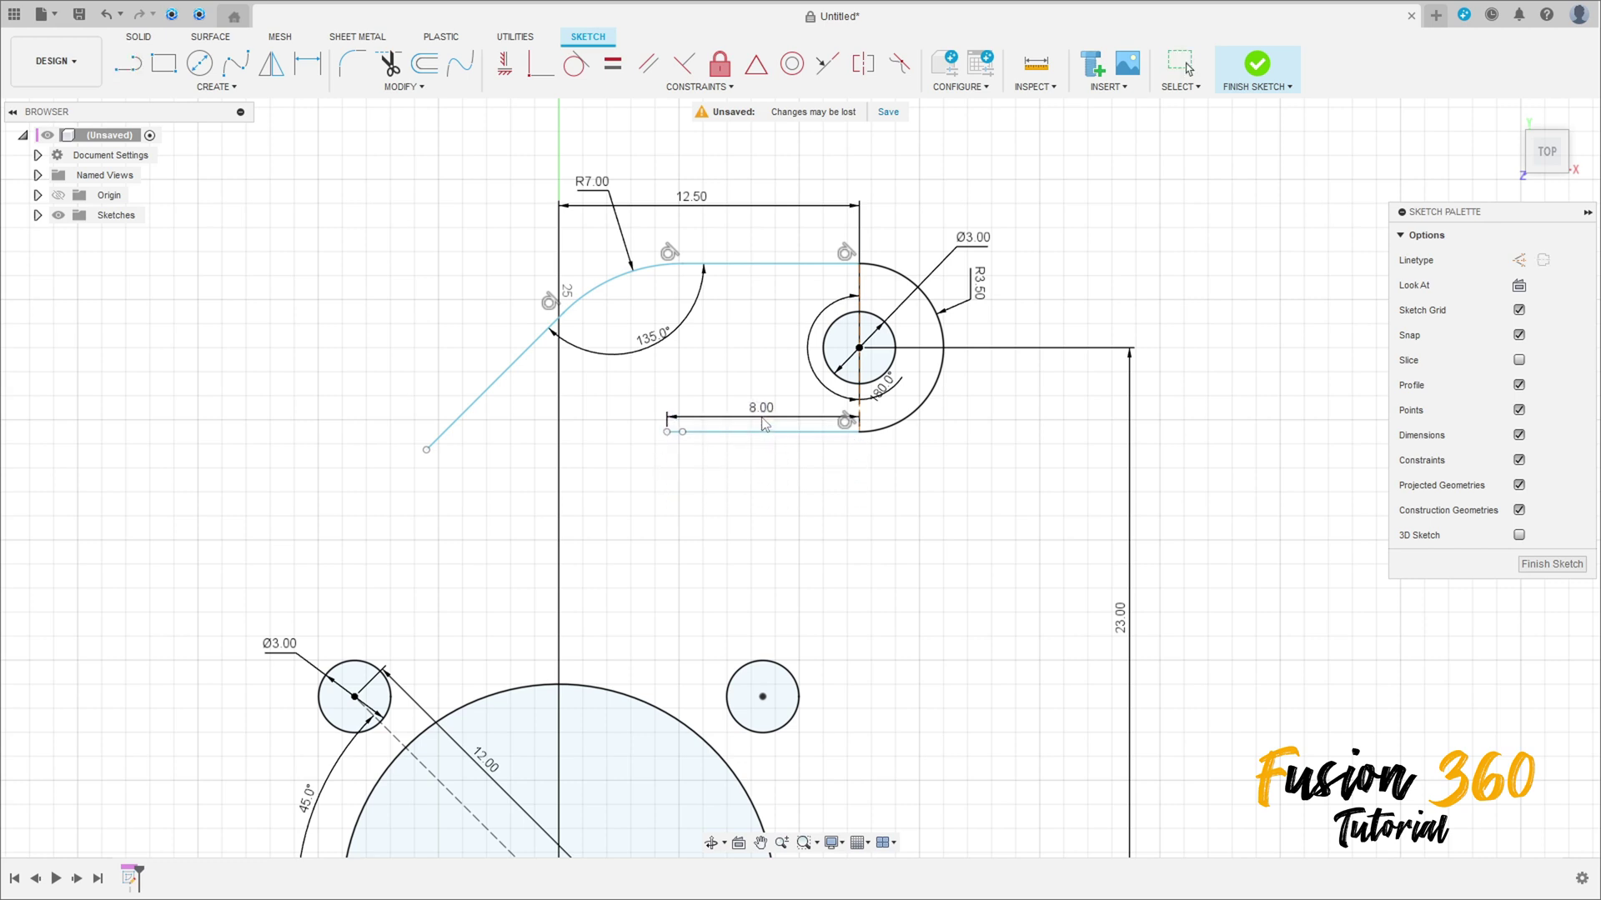
Add a 180° center-point arc hooking down from the 8 mm line's left end
click(245, 89)
mouse_move(216, 159)
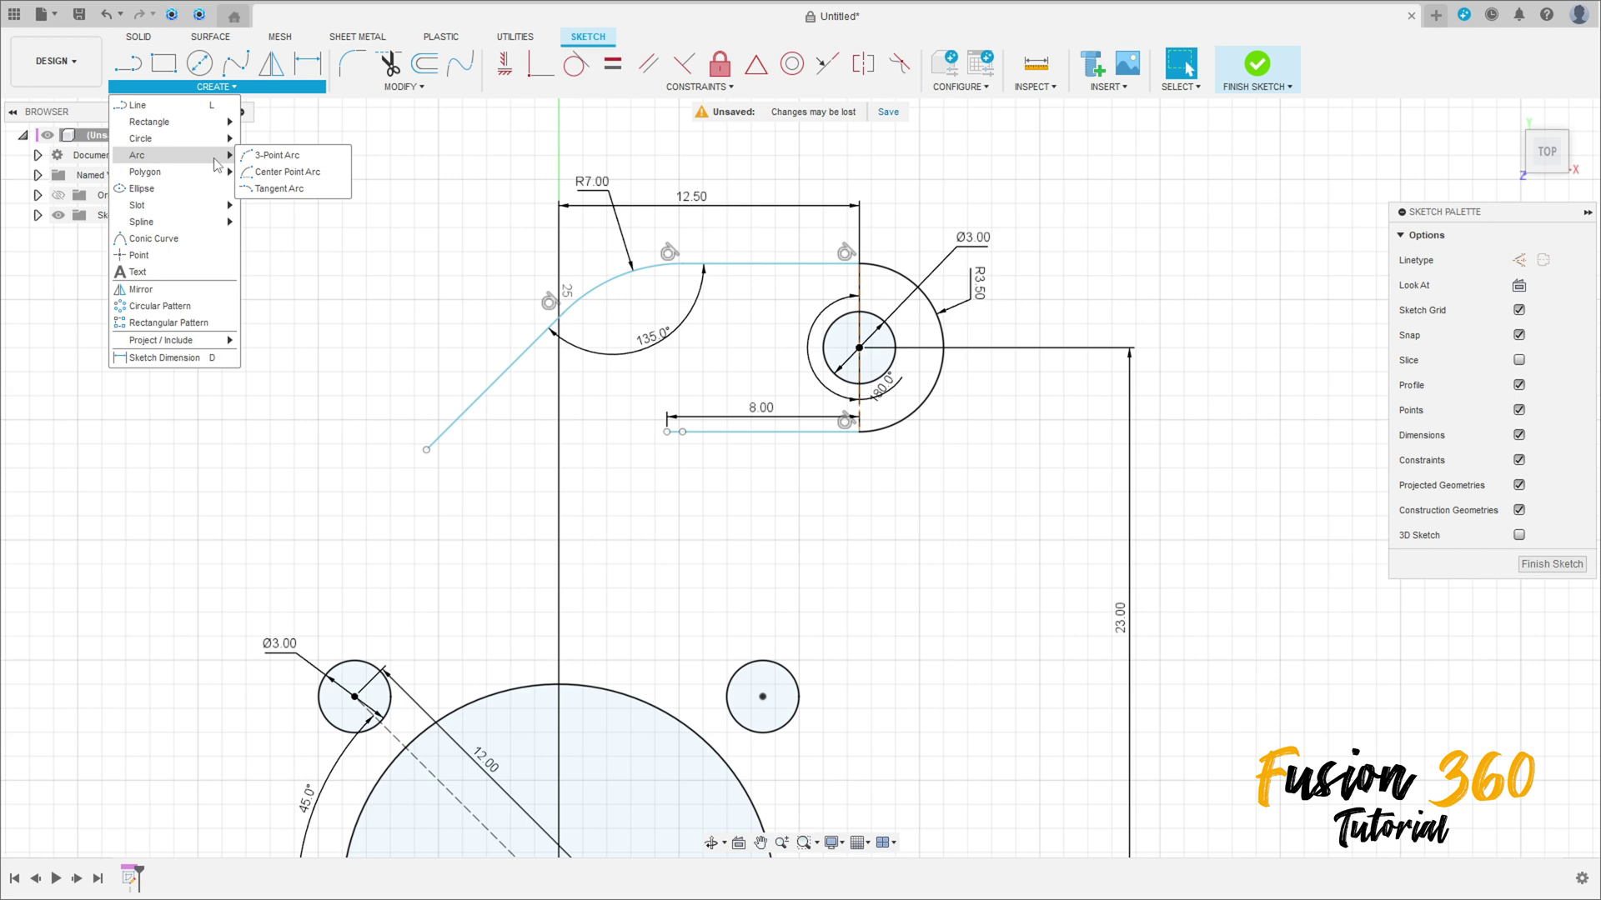
click(287, 173)
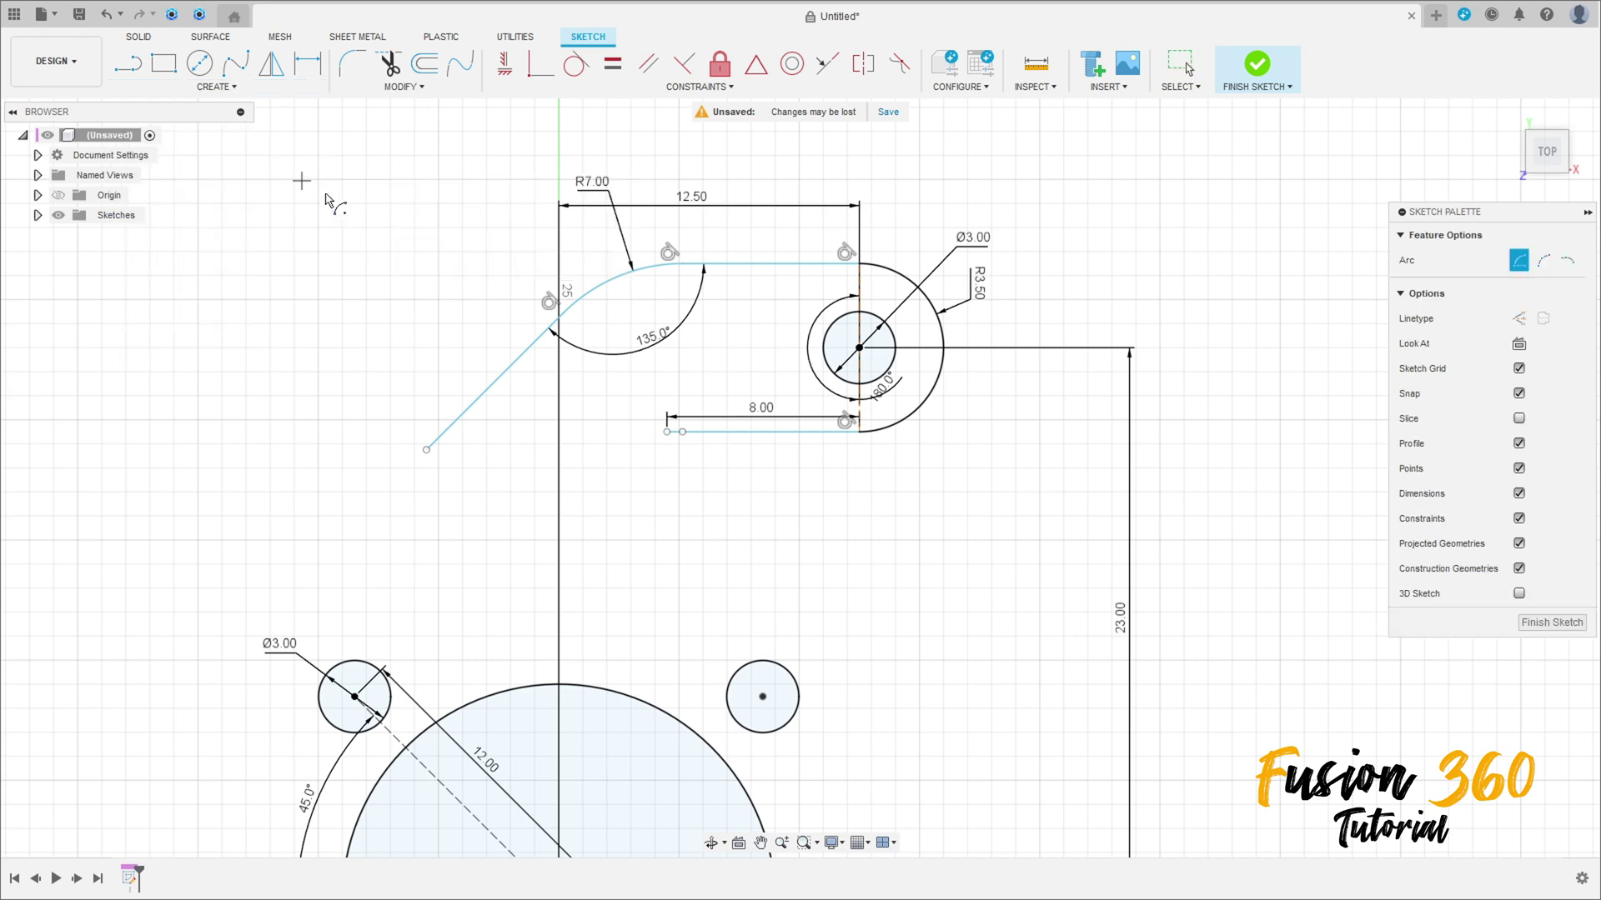
click(668, 466)
click(667, 431)
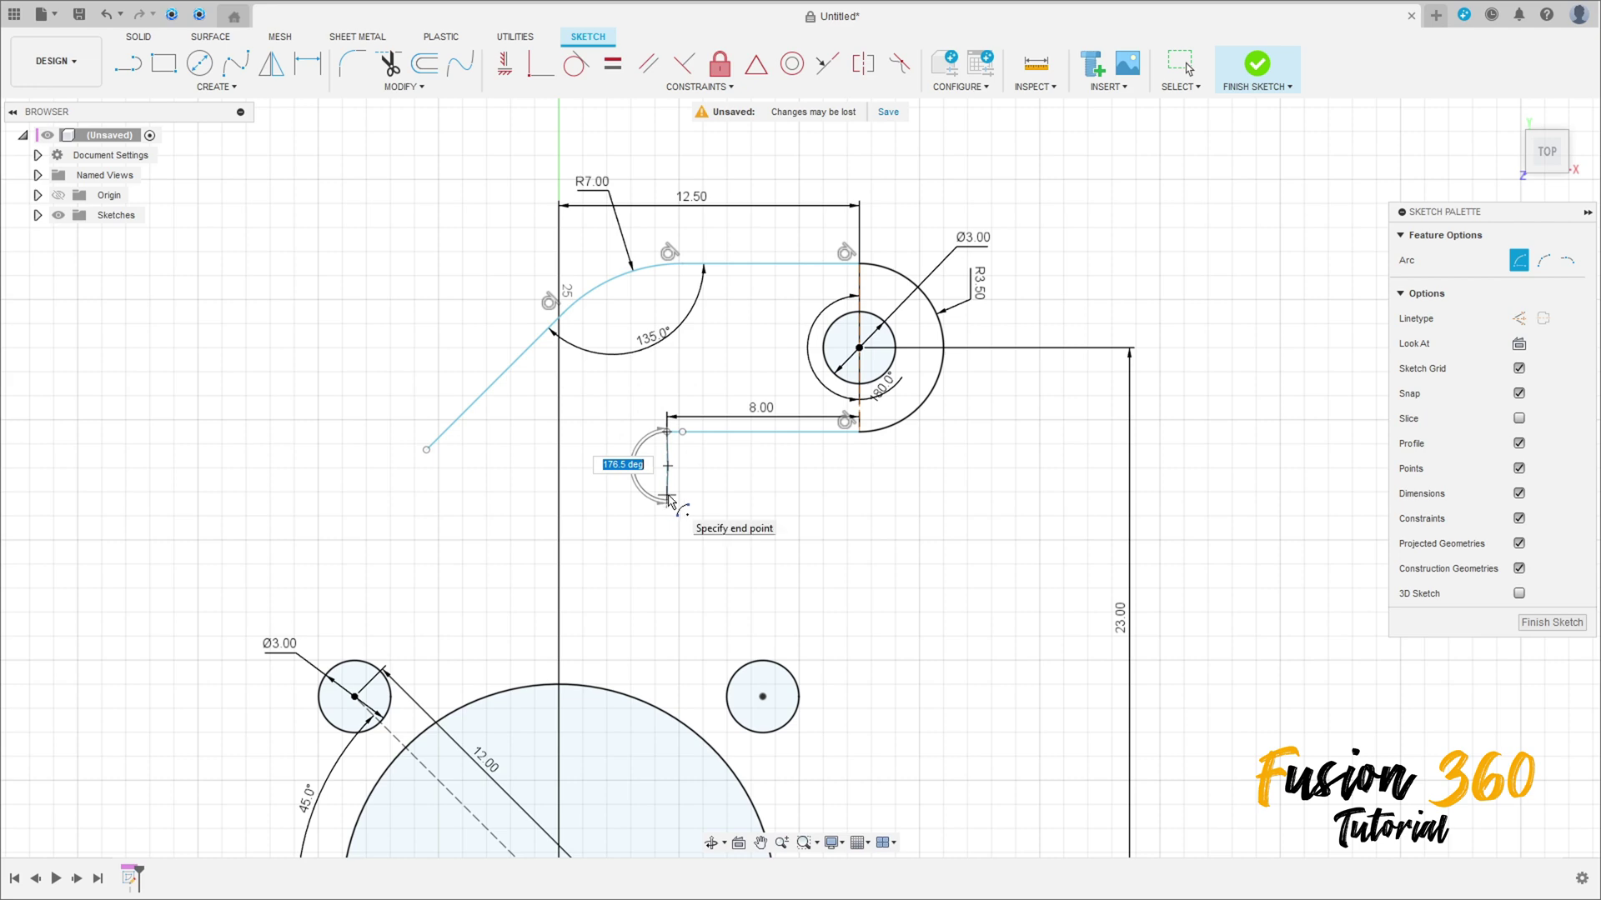
key(Return)
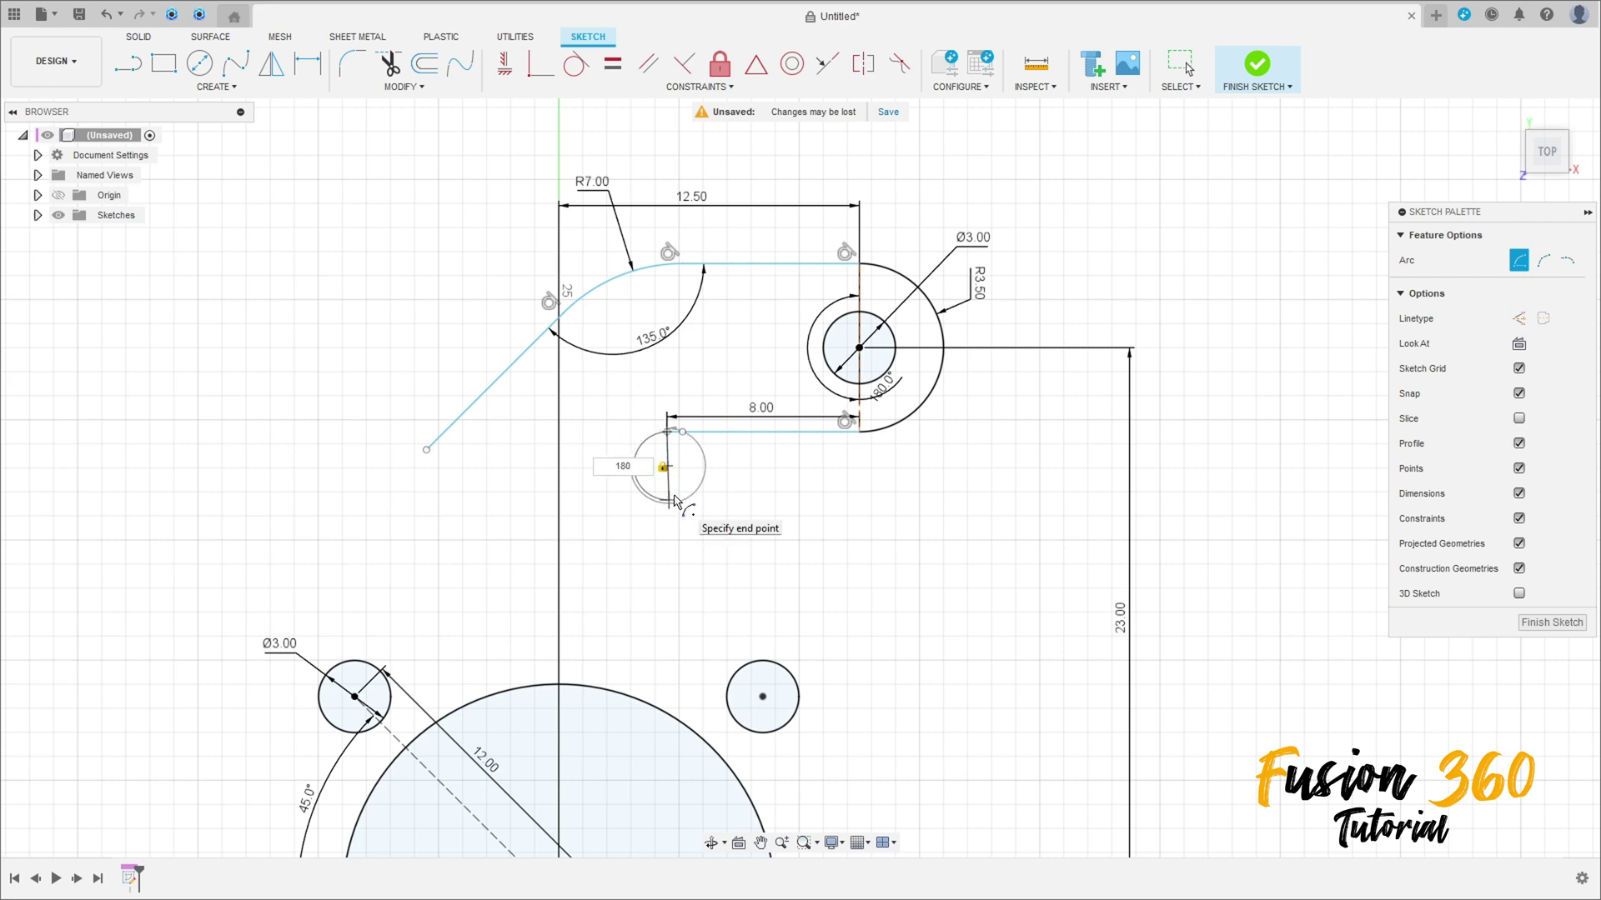
key(Escape)
scroll(667, 467, up, 4)
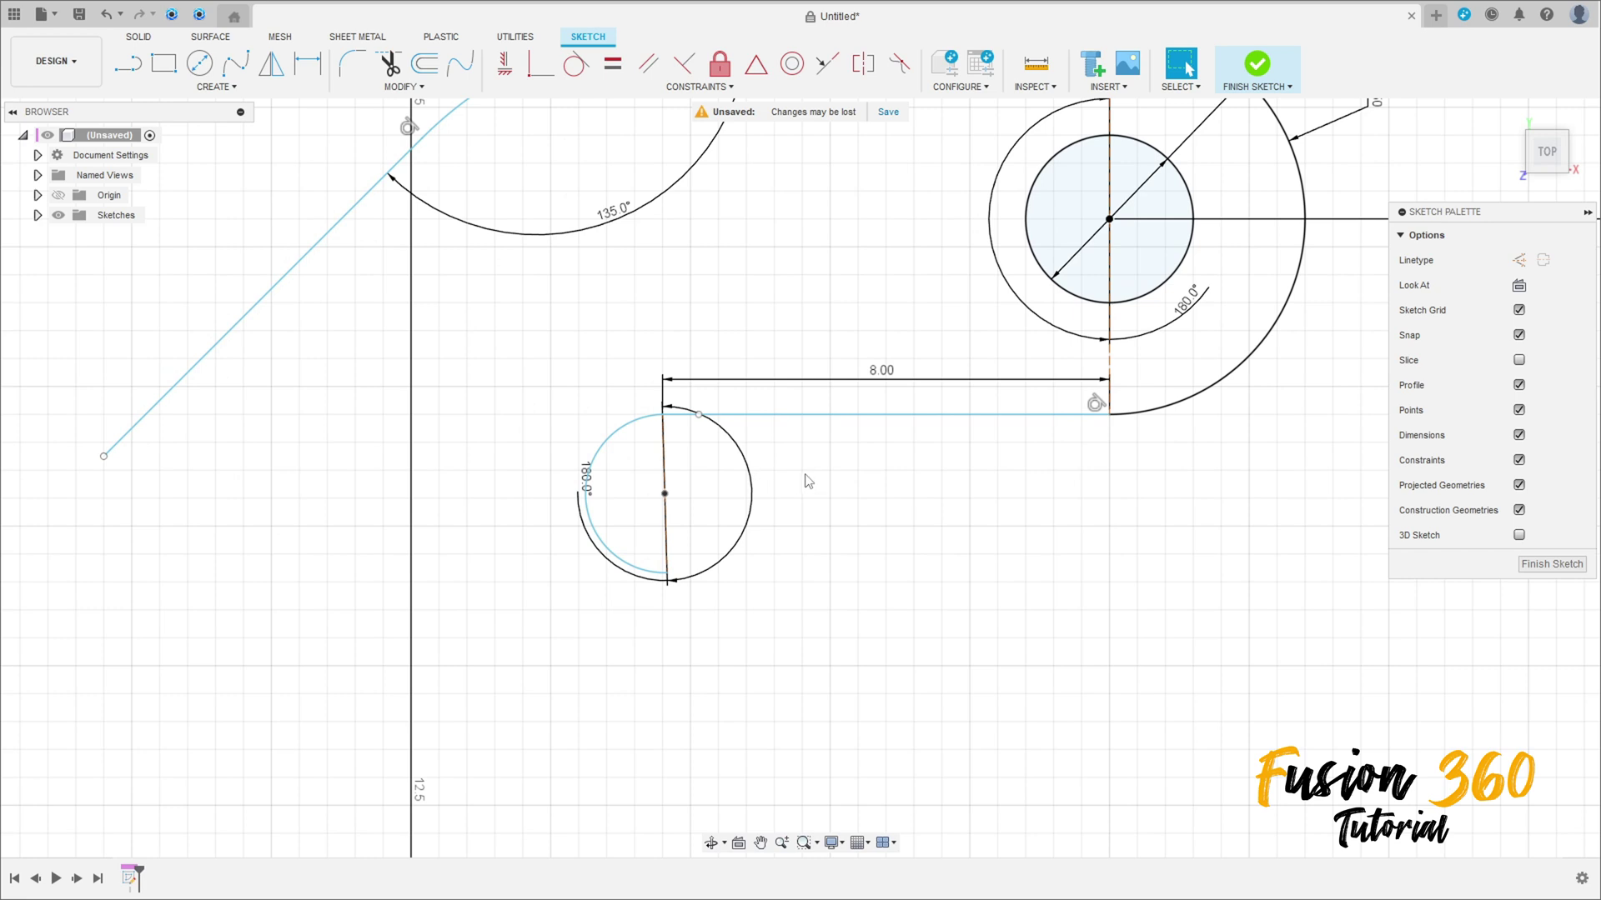
Constrain the small circle's dividing line vertical and the 8 mm lower line horizontal
click(504, 64)
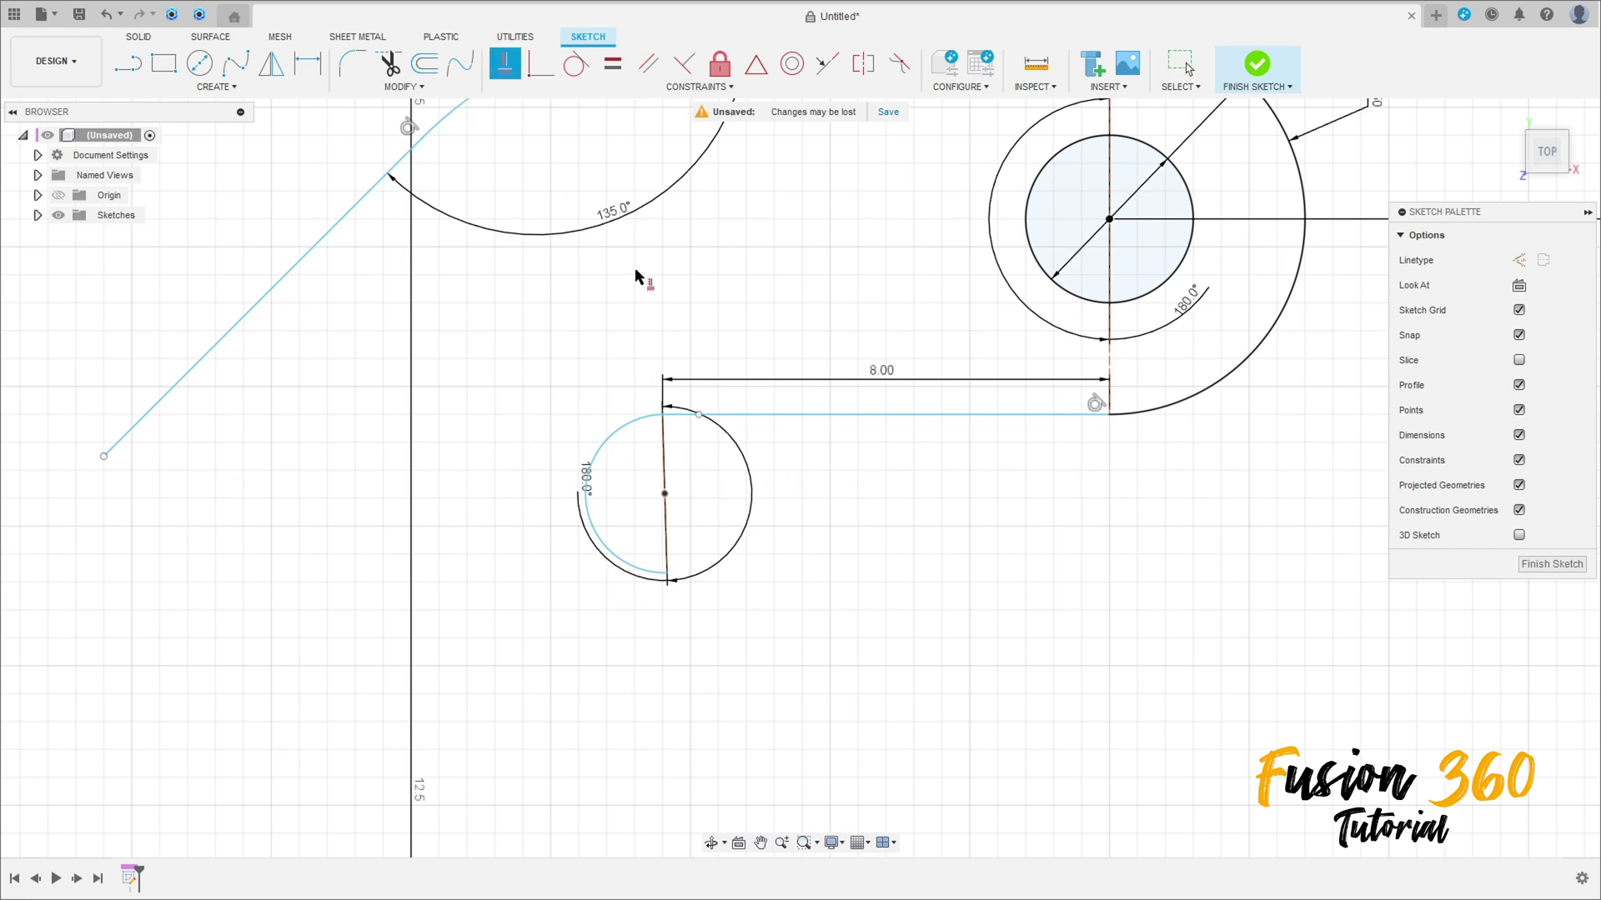
click(666, 500)
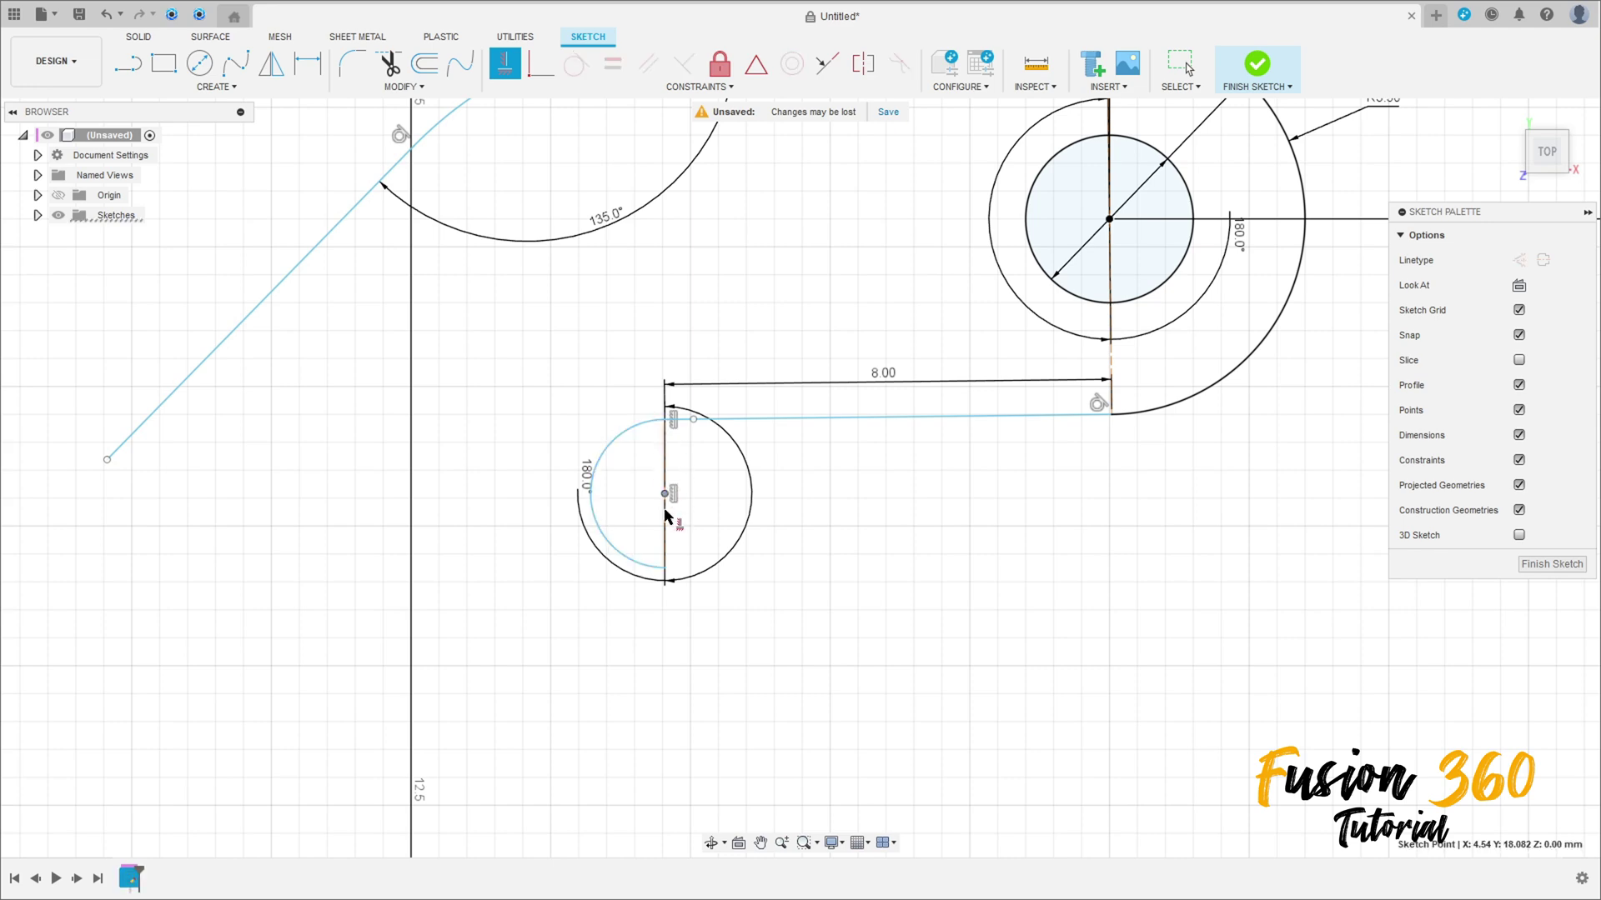
click(666, 569)
scroll(714, 513, down, 3)
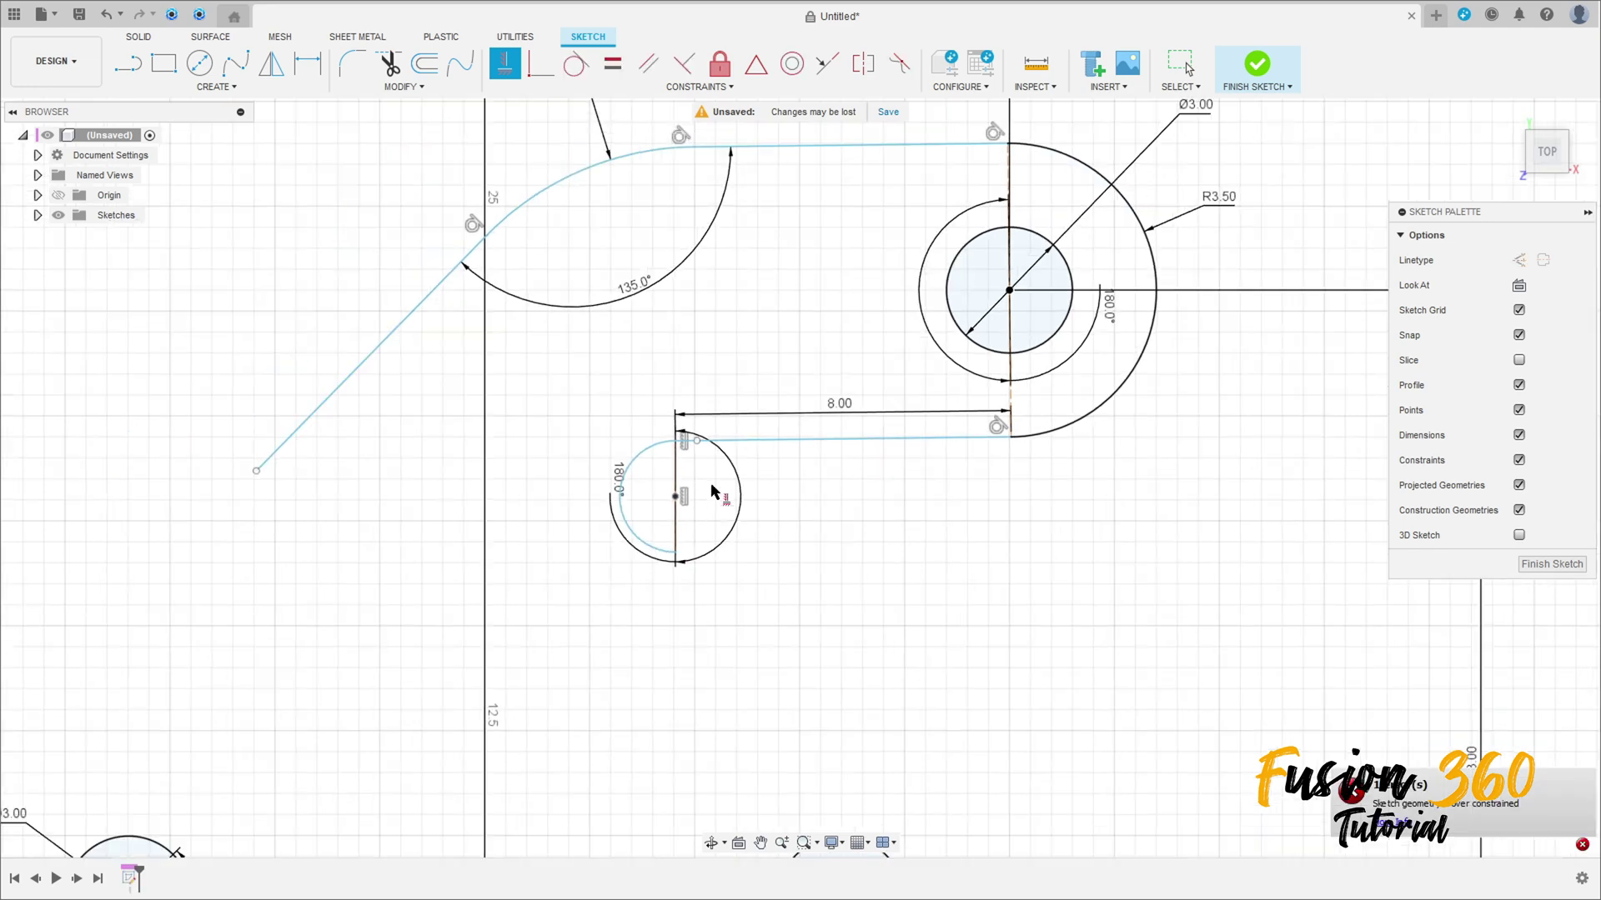
middle_drag(718, 500, 706, 527)
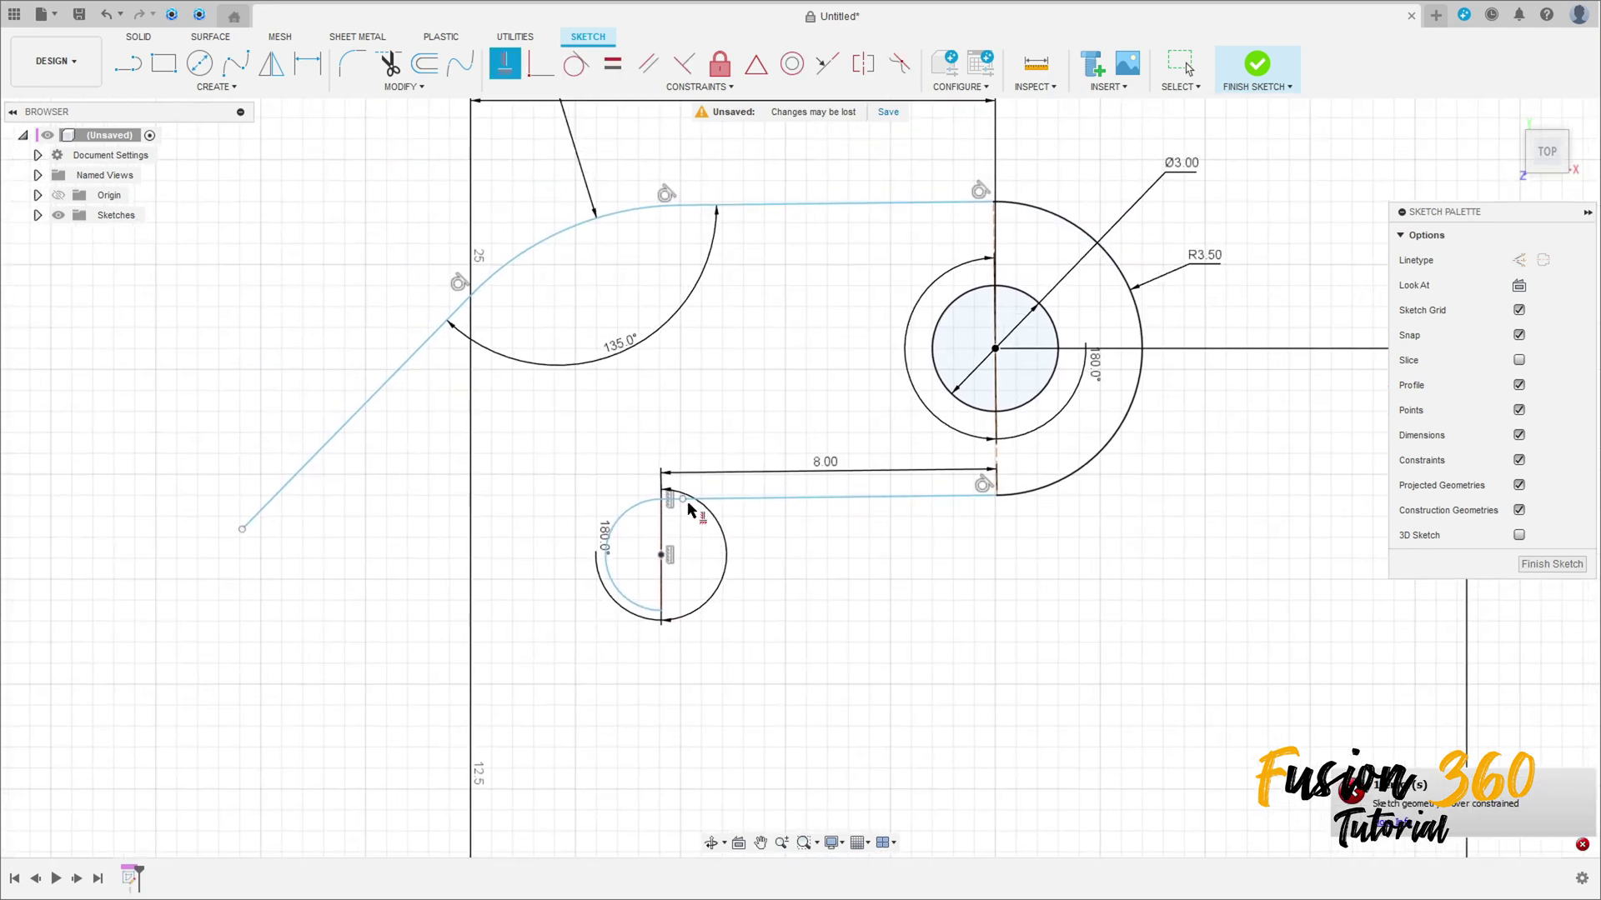
click(808, 500)
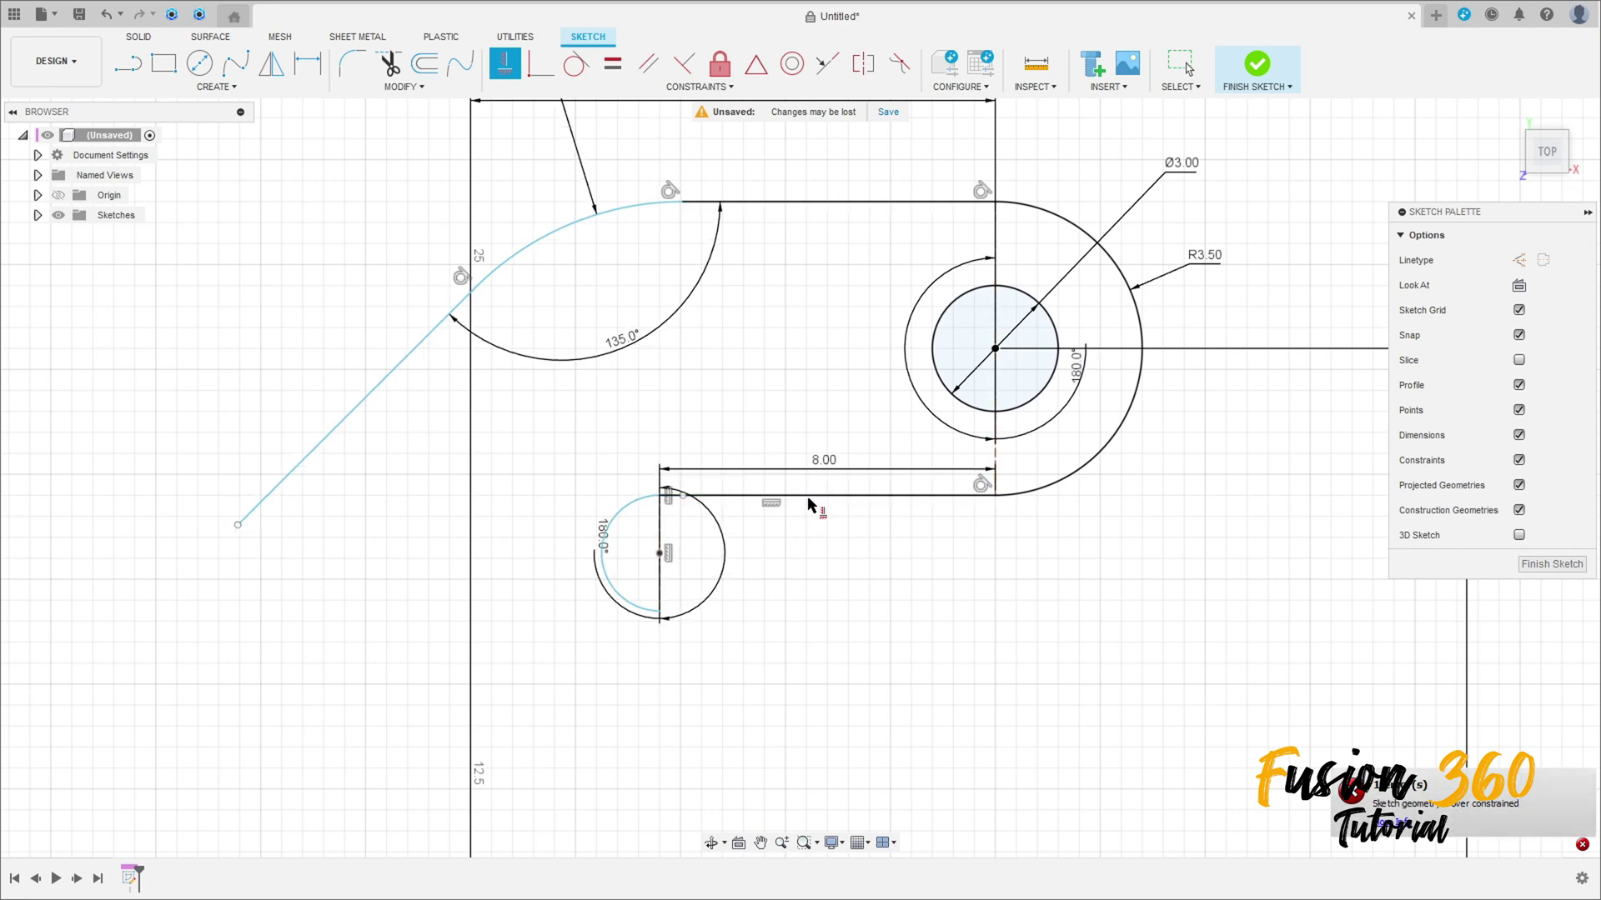
scroll(838, 569, down, 1)
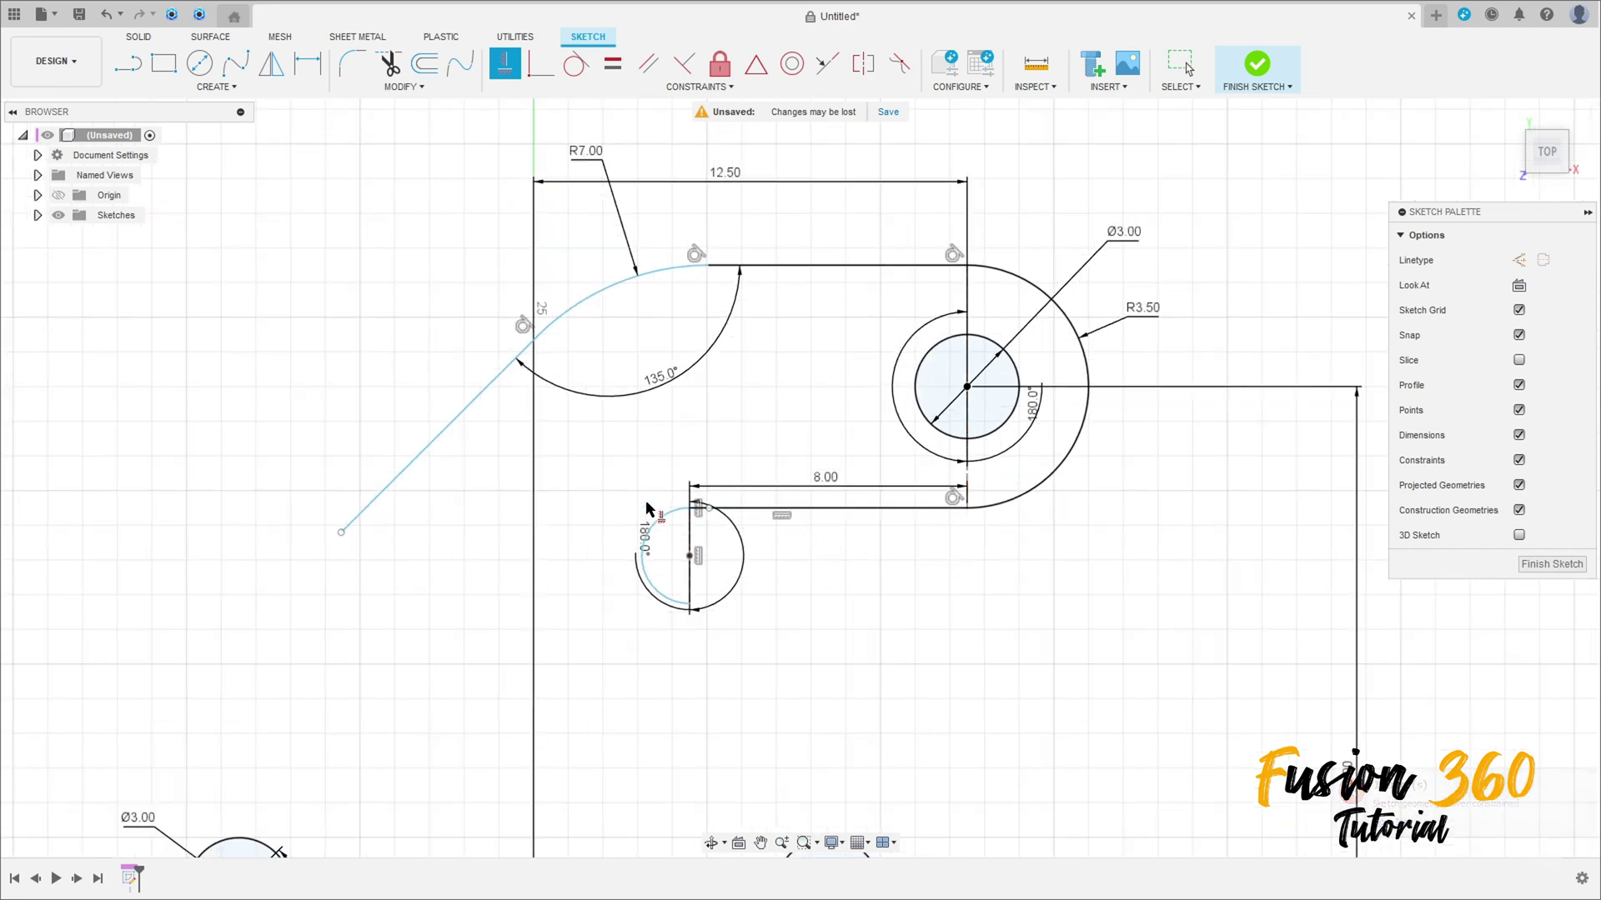
scroll(642, 500, up, 1)
key(Escape)
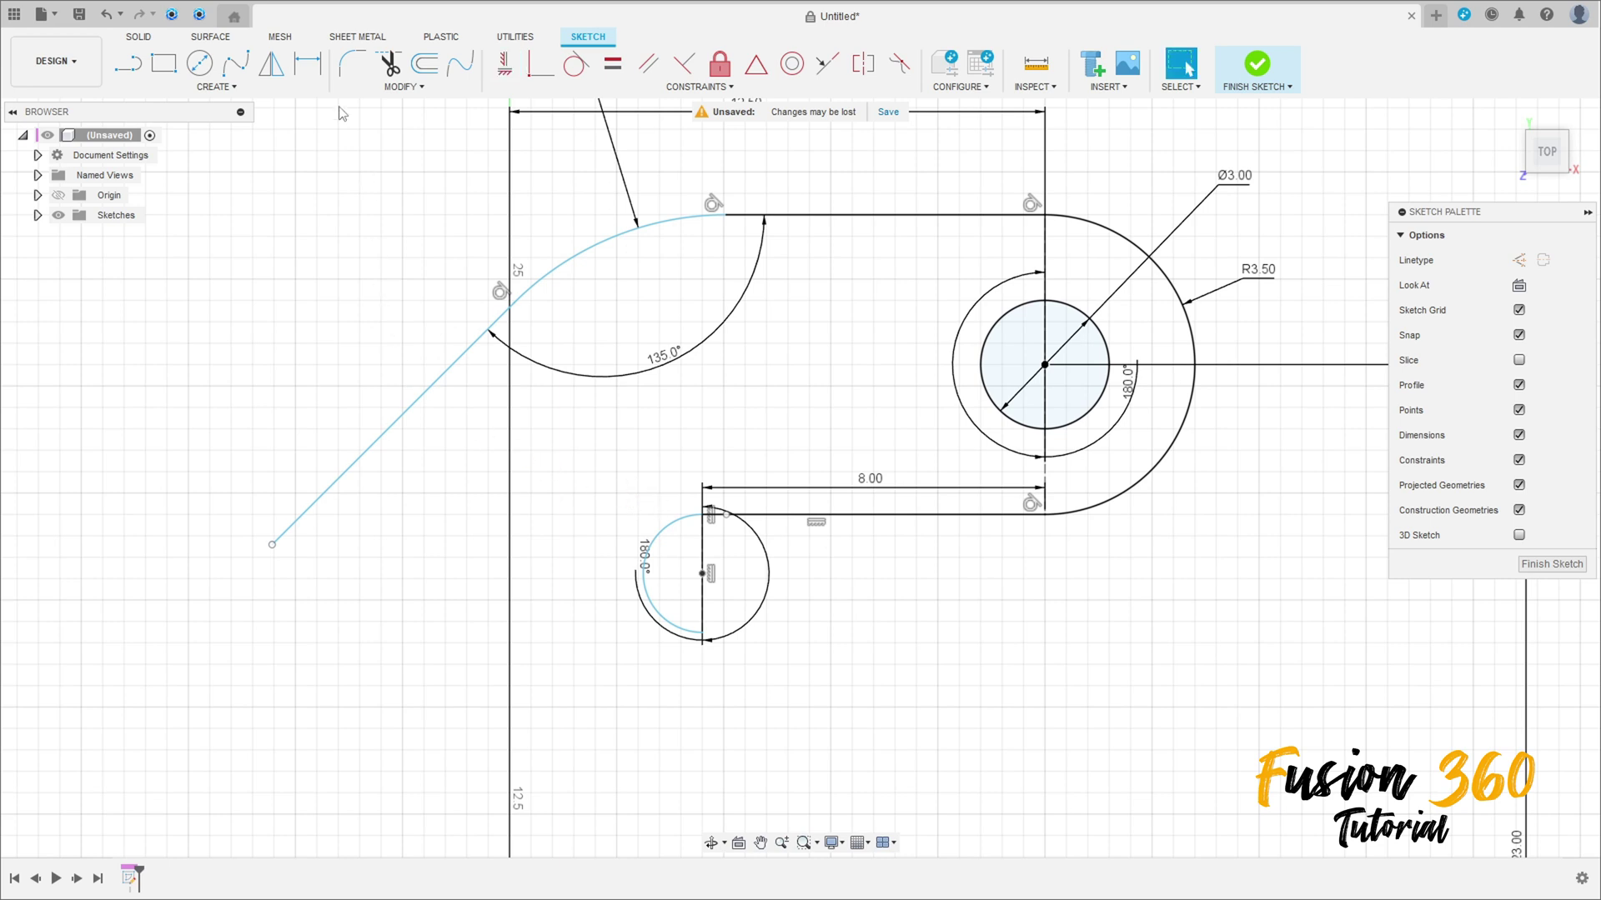
Dimension the small hook arc to a 1 mm radius
key(d)
click(649, 548)
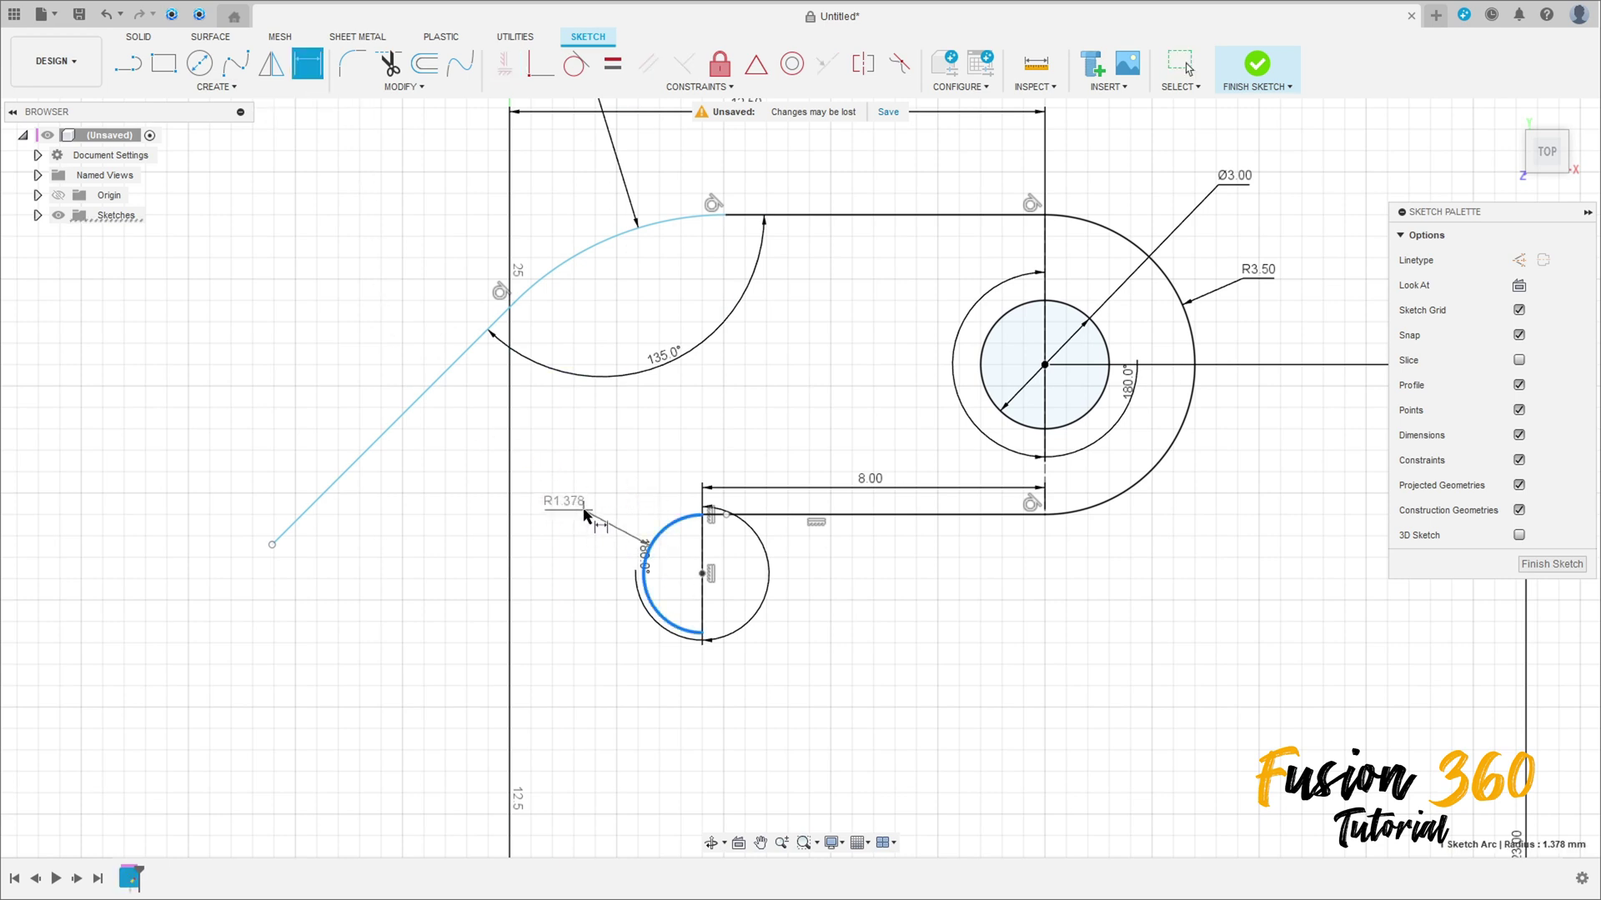
click(581, 507)
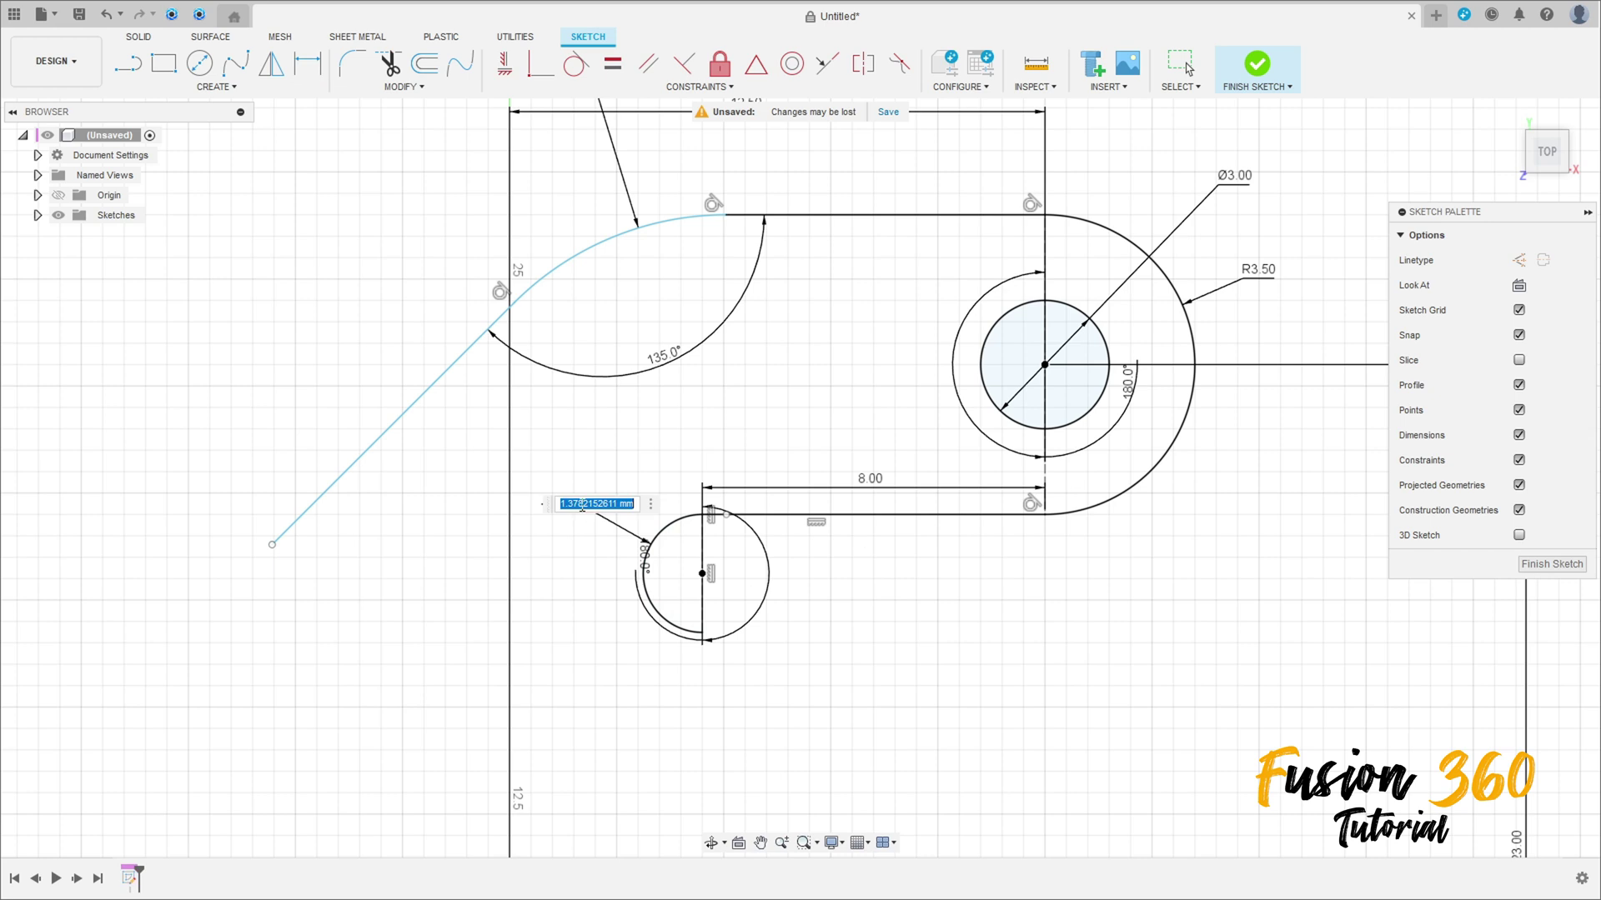
text(1)
key(Return)
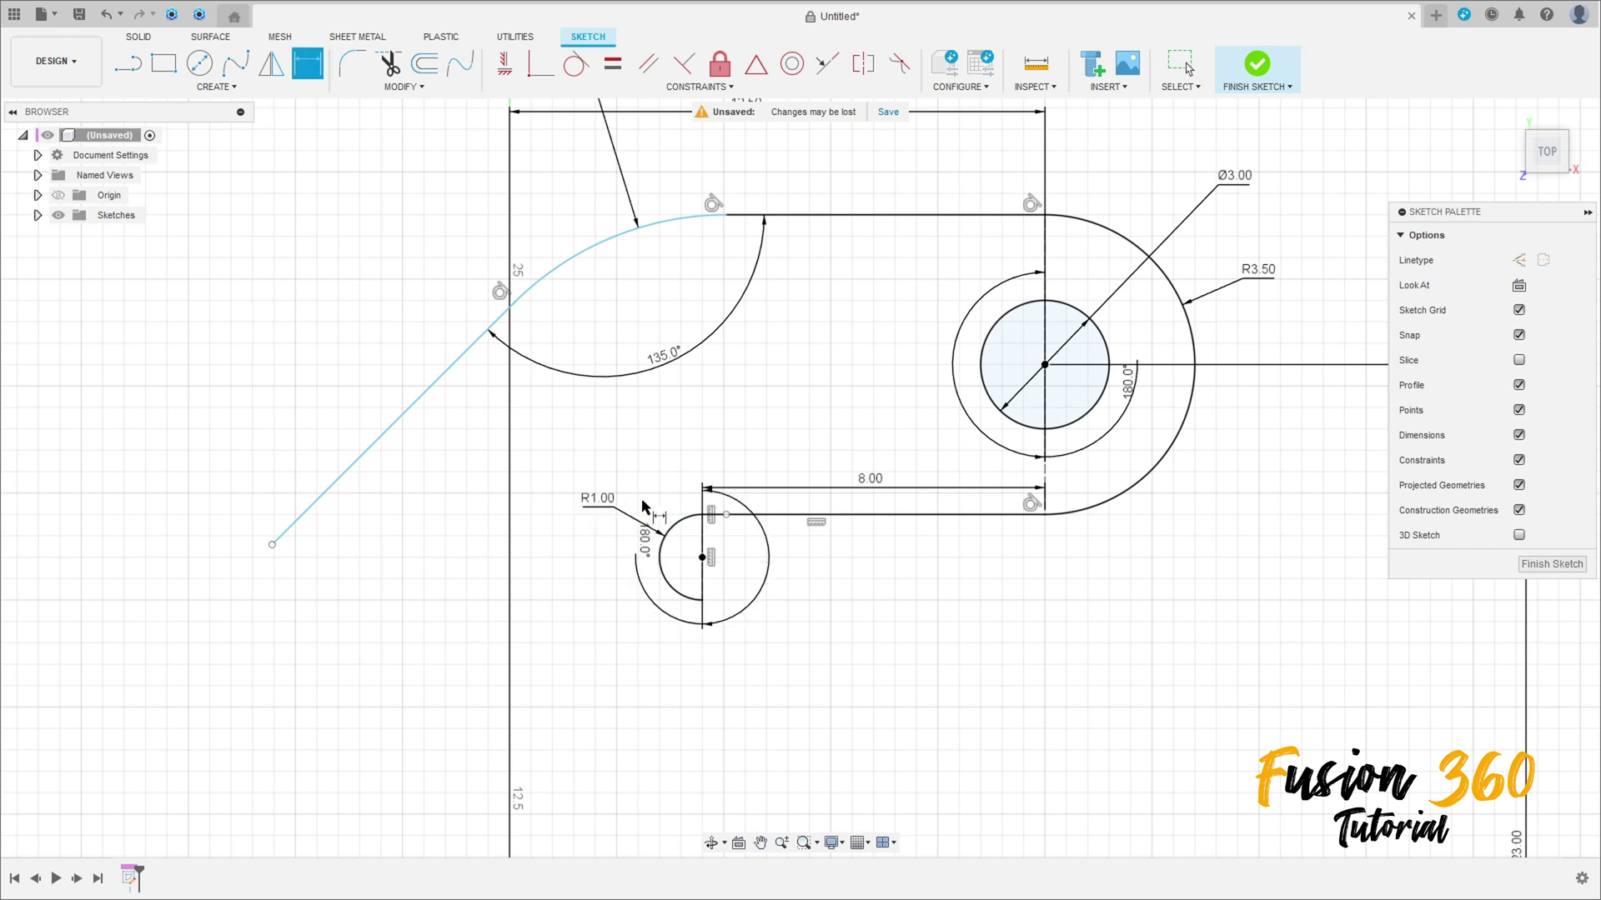
key(Escape)
click(448, 368)
click(345, 298)
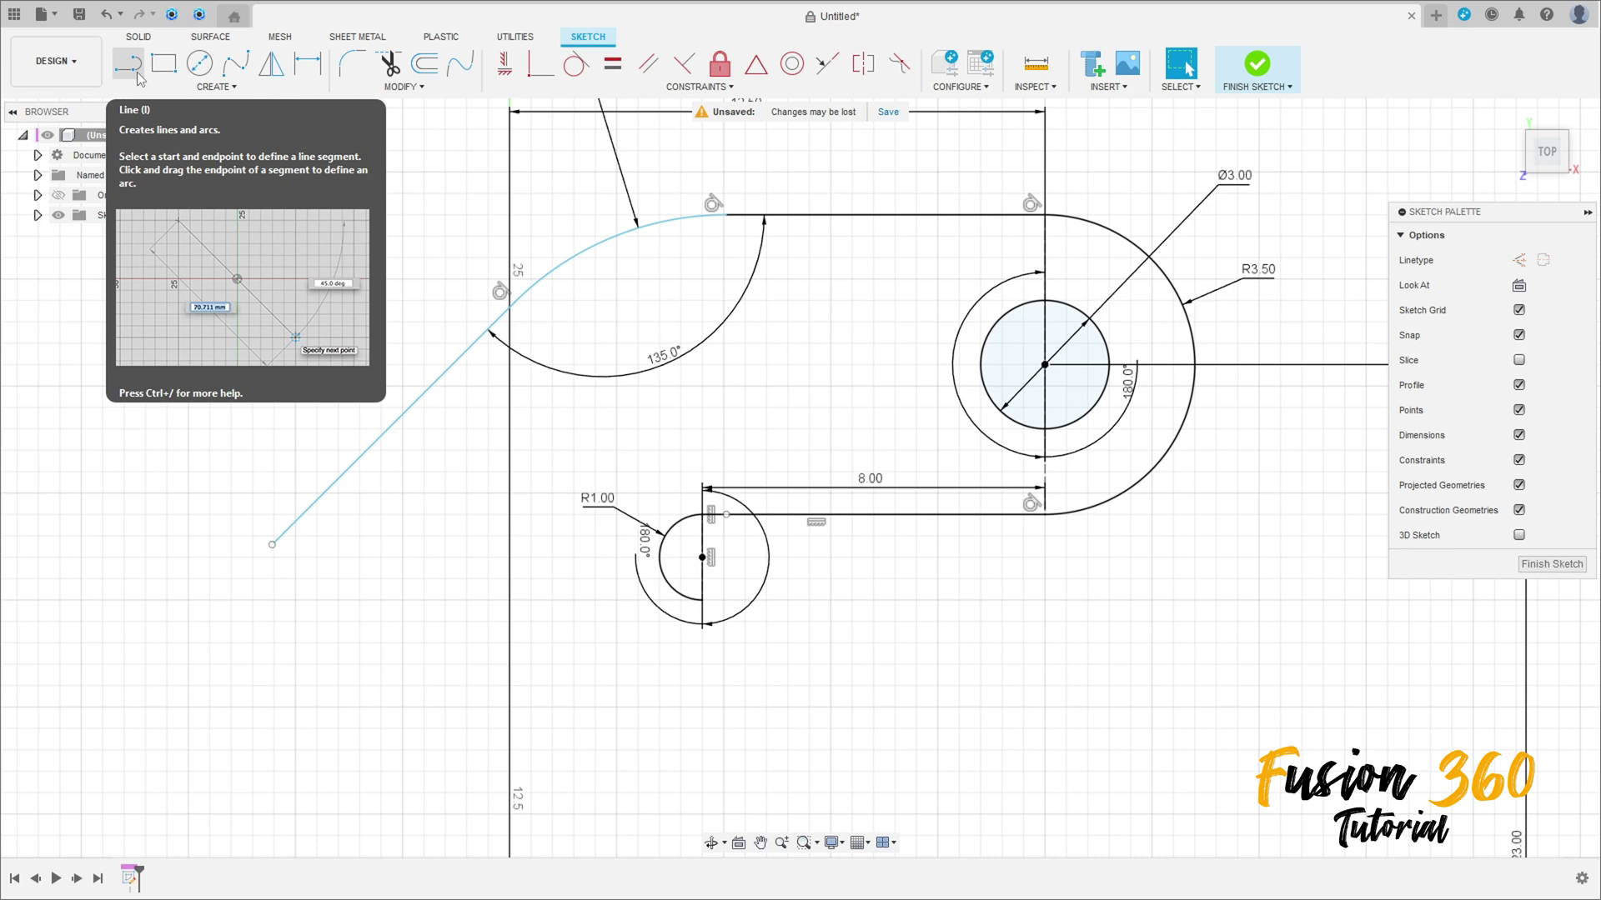
click(129, 64)
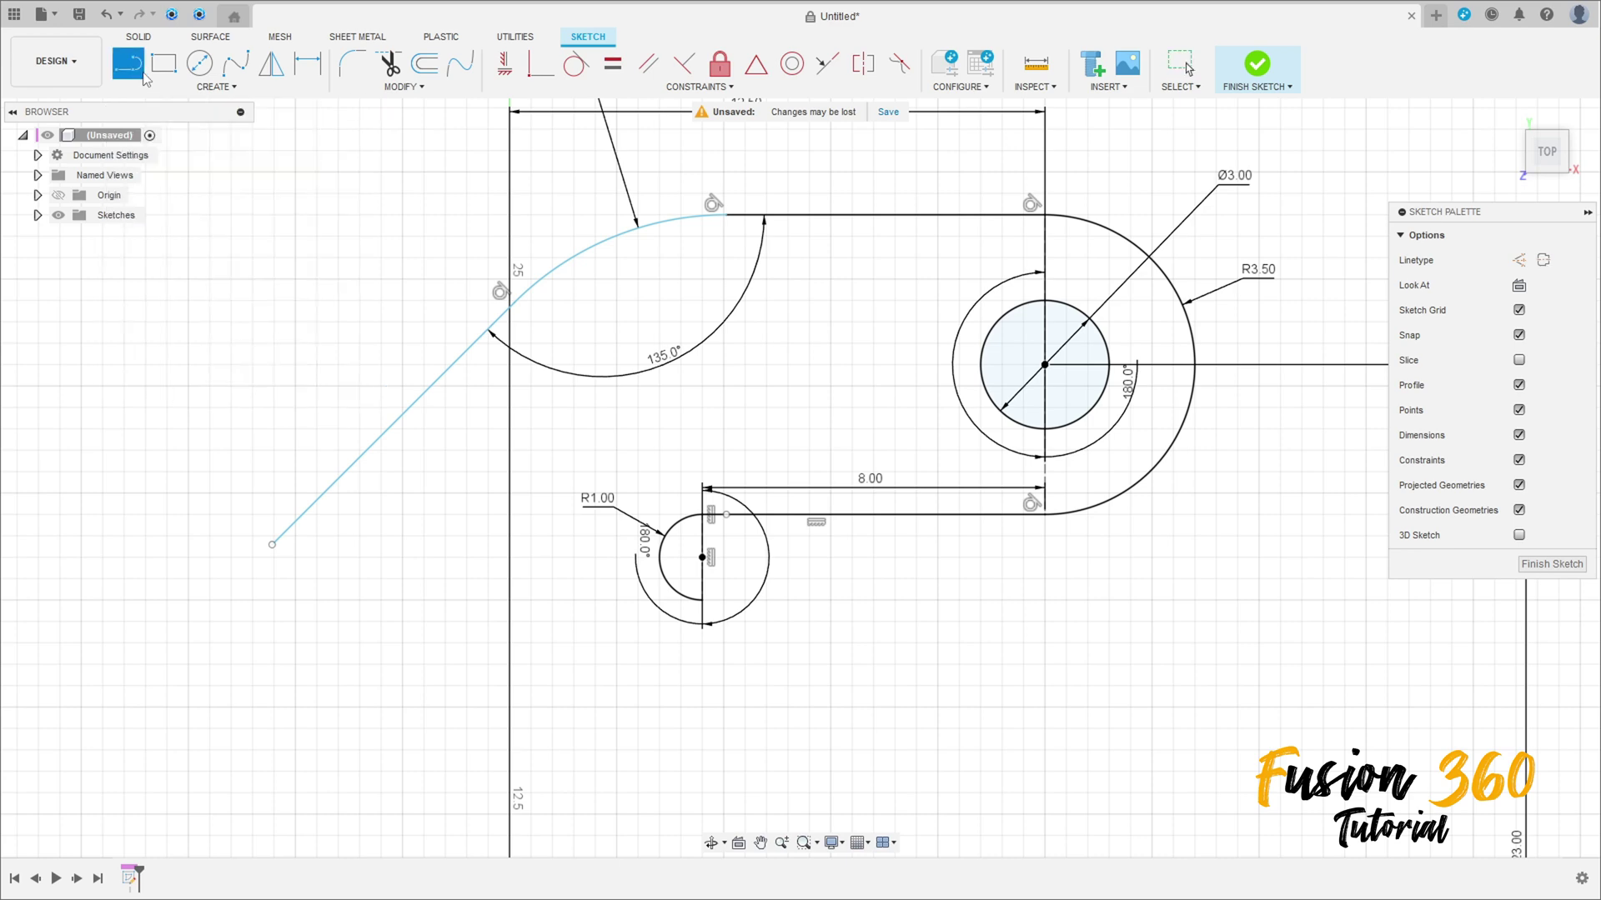
key(Escape)
scroll(822, 632, down, 3)
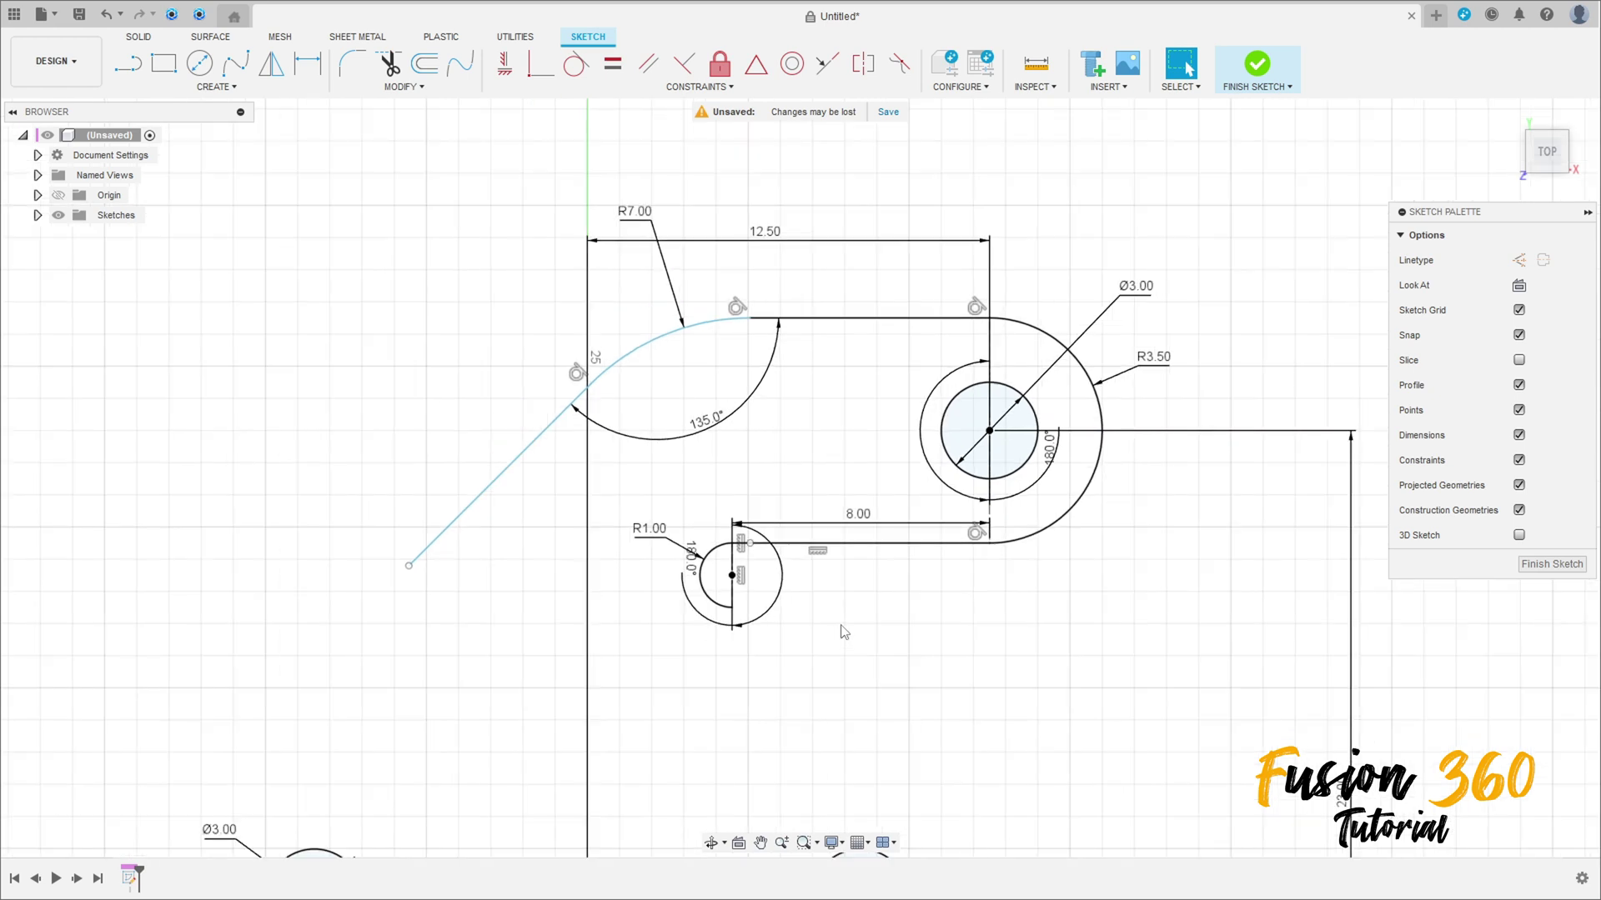
Move the R1.00 and 180.0° labels clear of the hook arc and zoom out
middle_drag(844, 631, 775, 600)
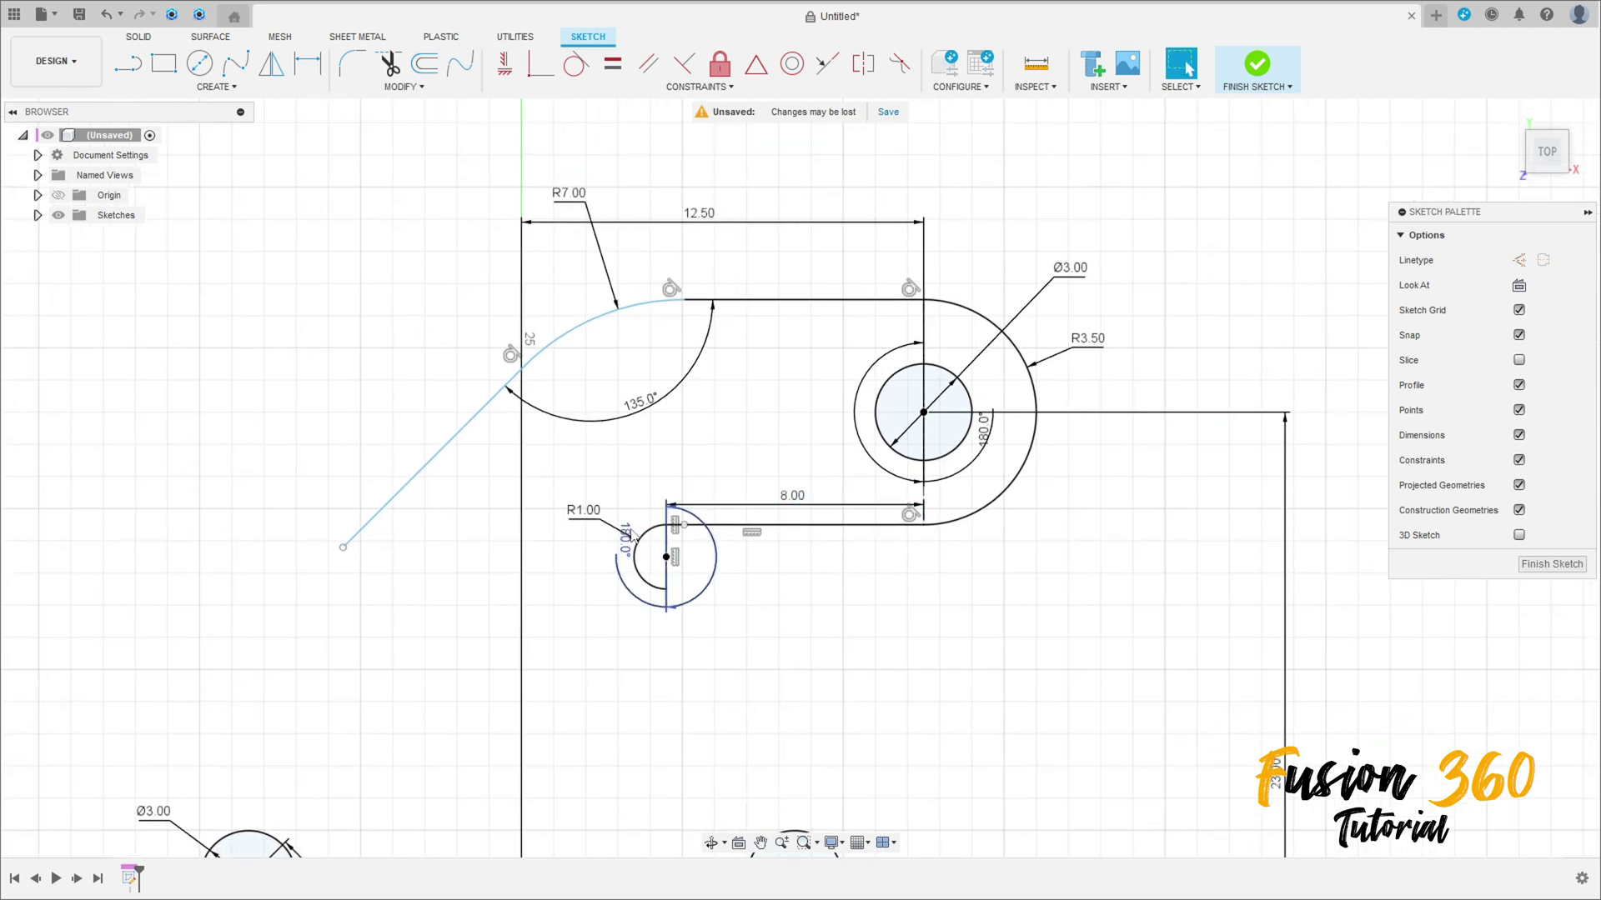
drag(583, 509, 586, 463)
drag(626, 542, 604, 575)
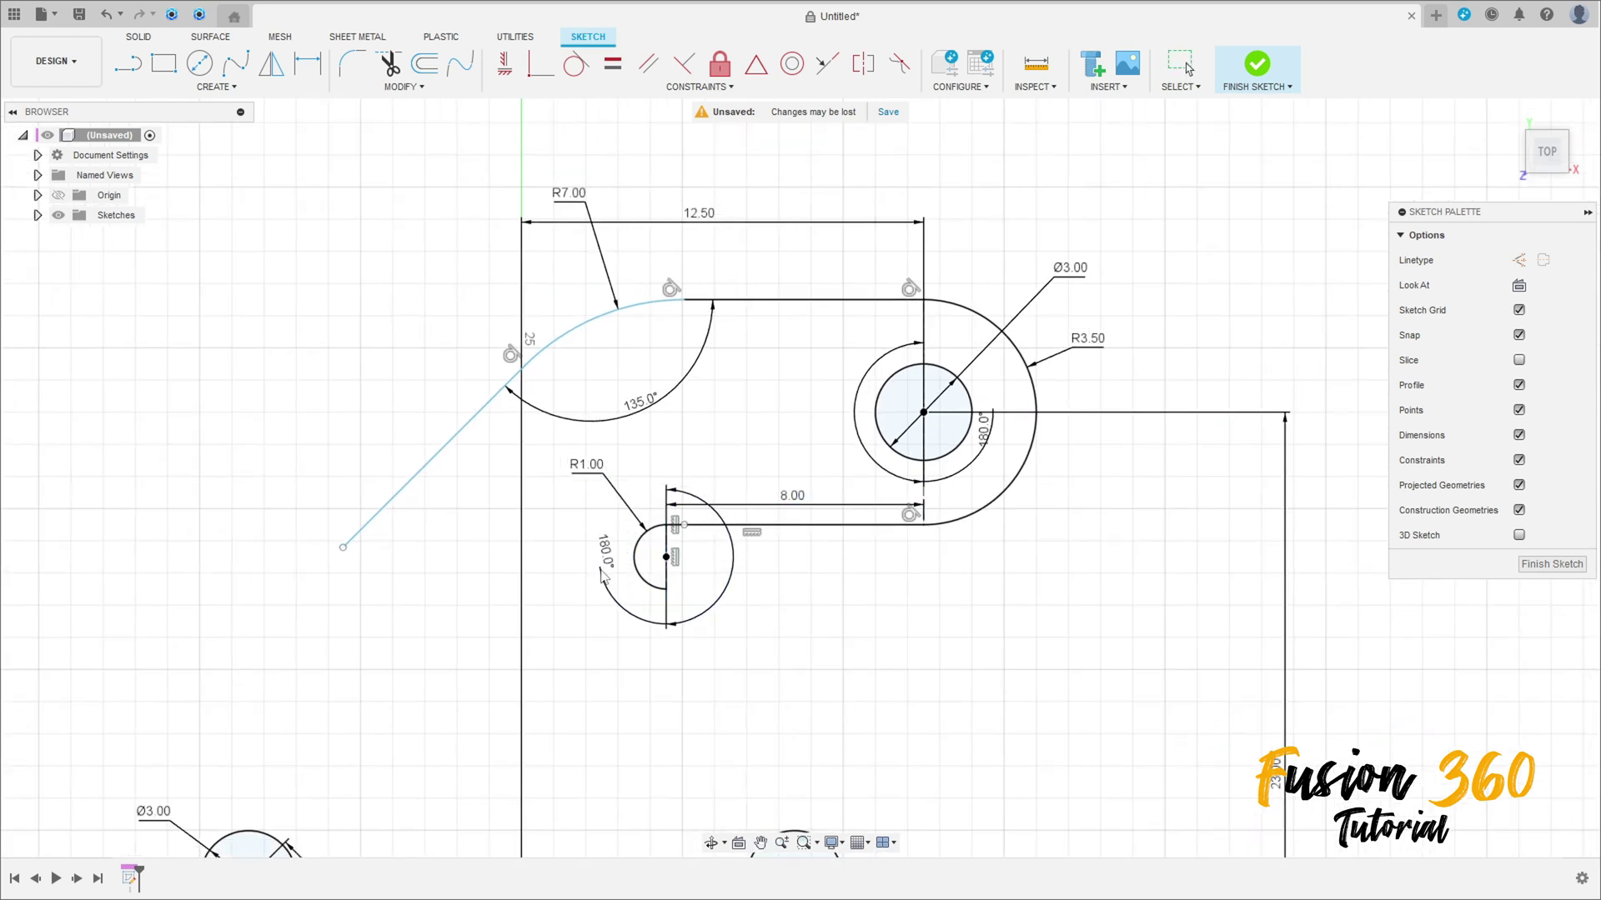
scroll(793, 610, down, 1)
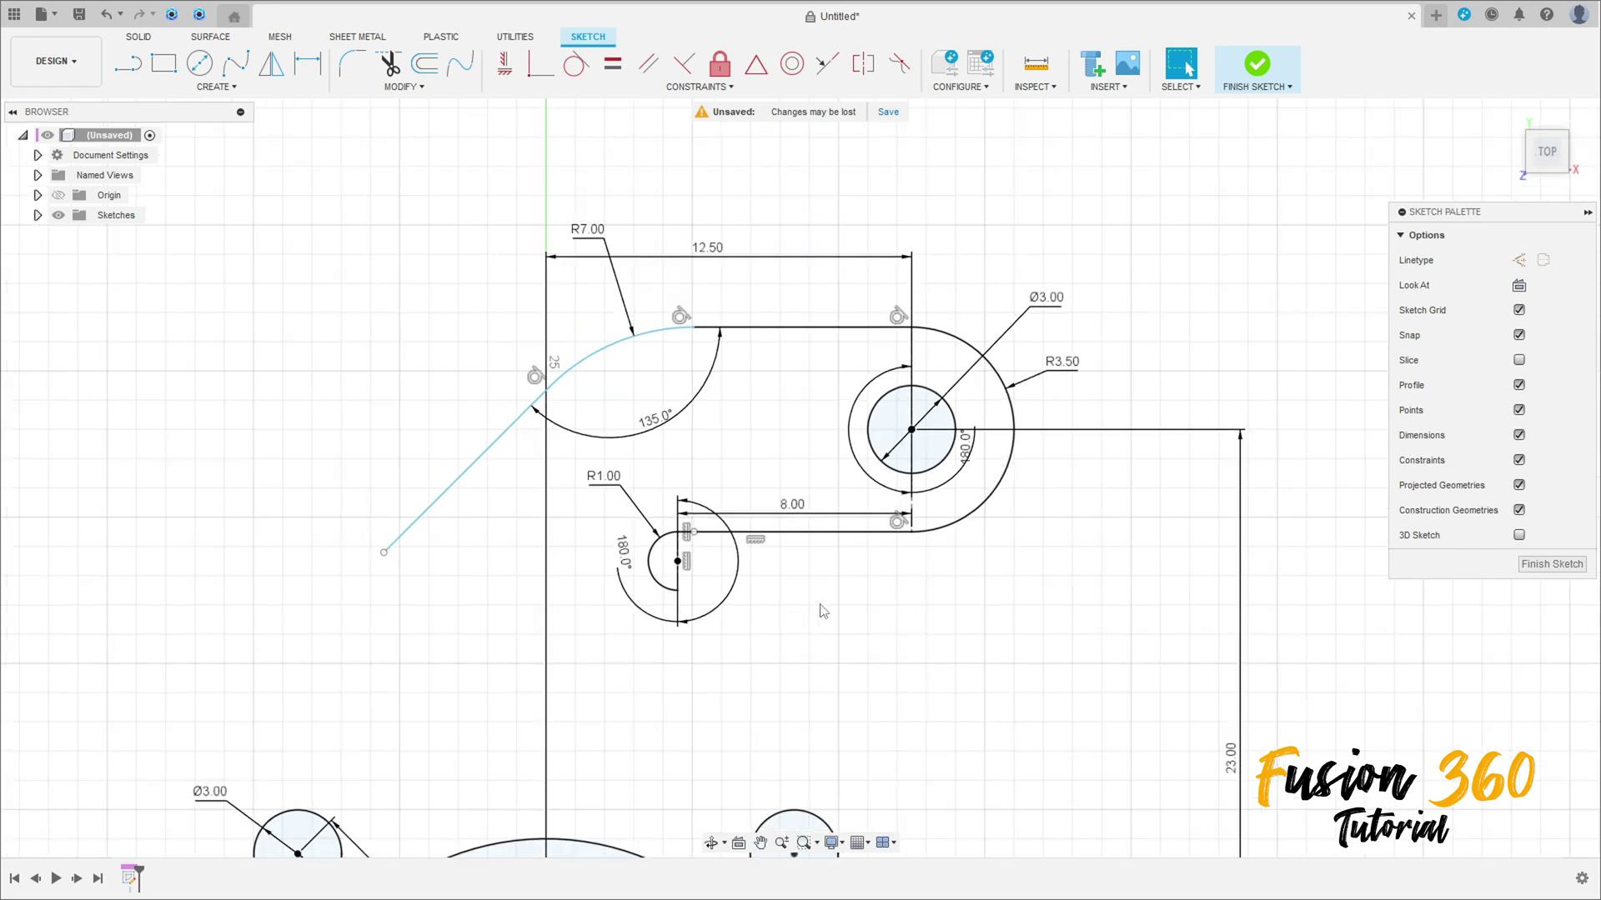
scroll(823, 612, down, 3)
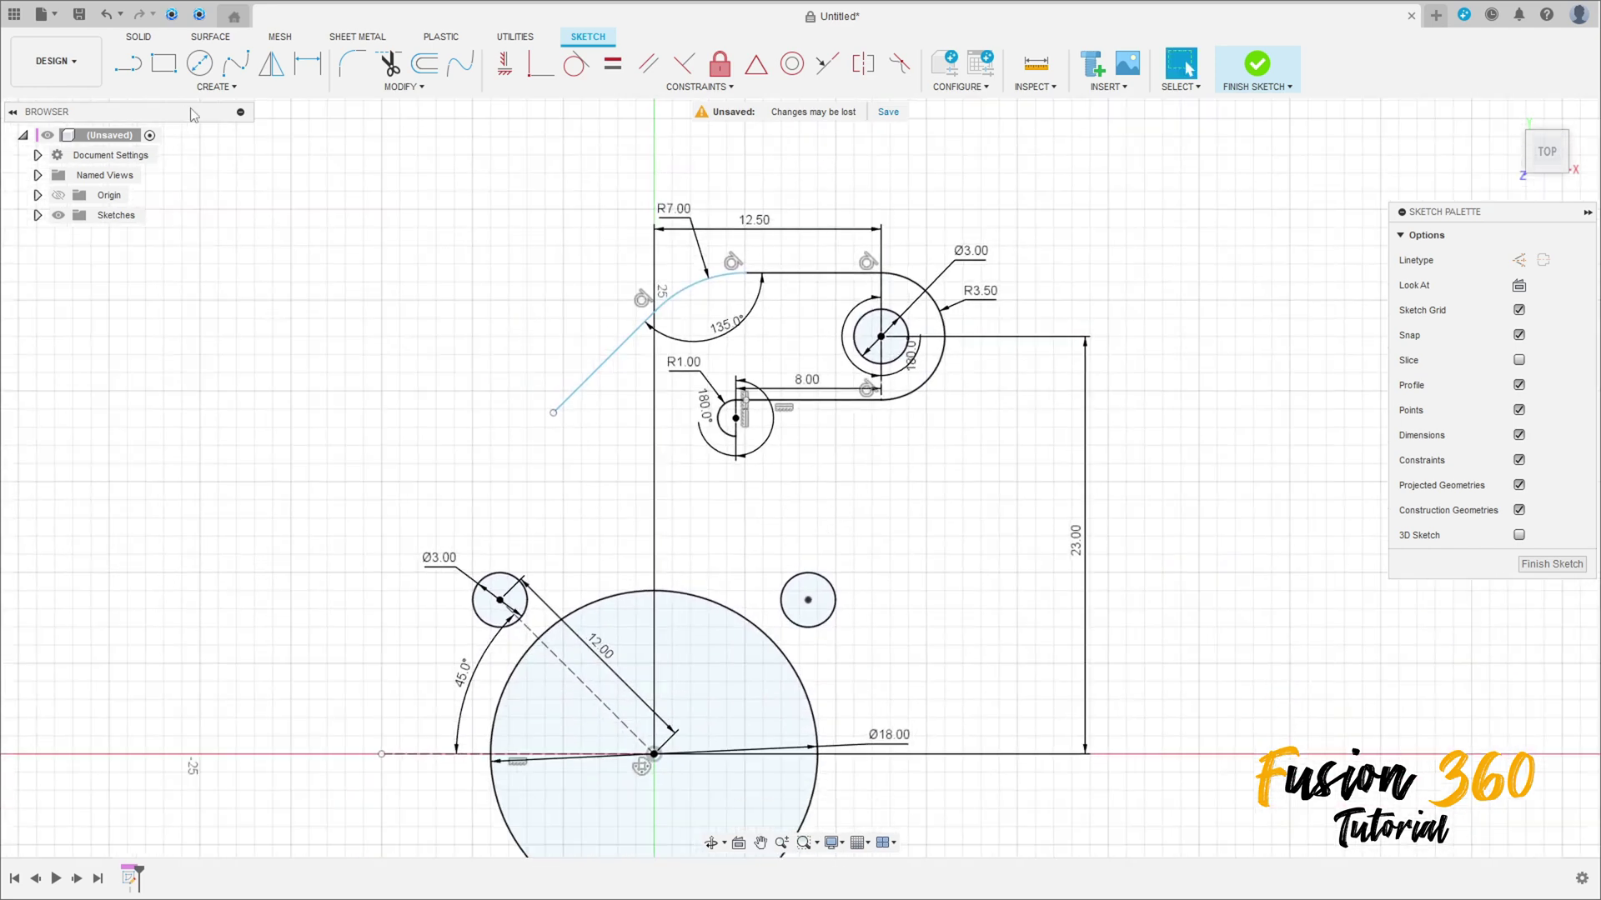
click(215, 87)
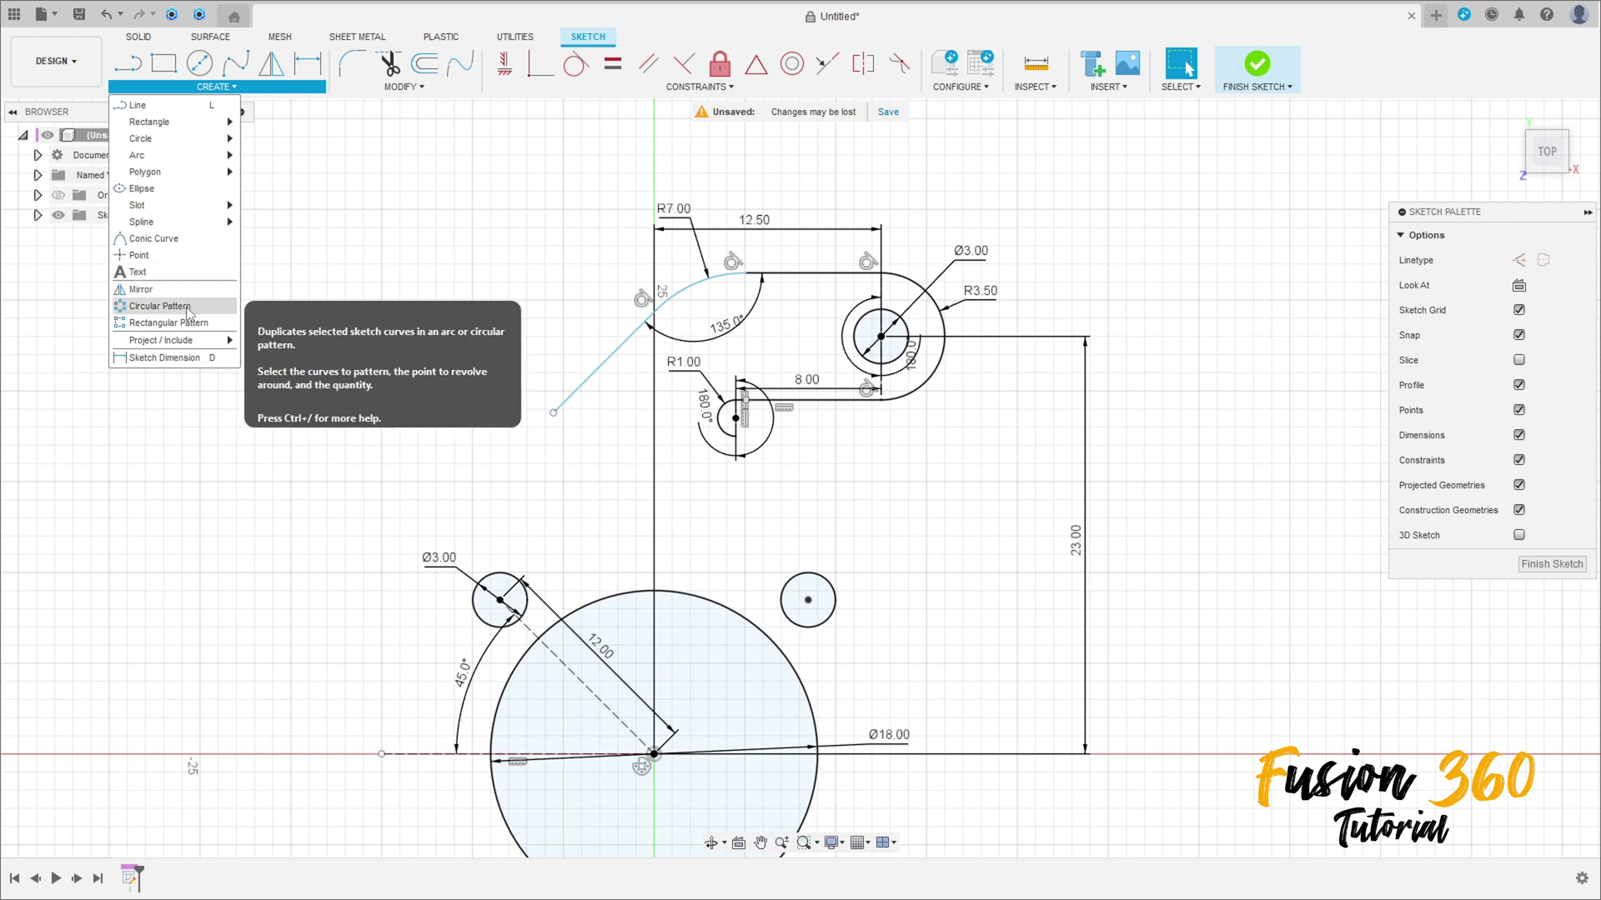
Circular-pattern the arm's lines, arcs and Ø3.00 hole 8 times about the Ø18.00 circle centre
click(159, 306)
click(619, 349)
click(697, 289)
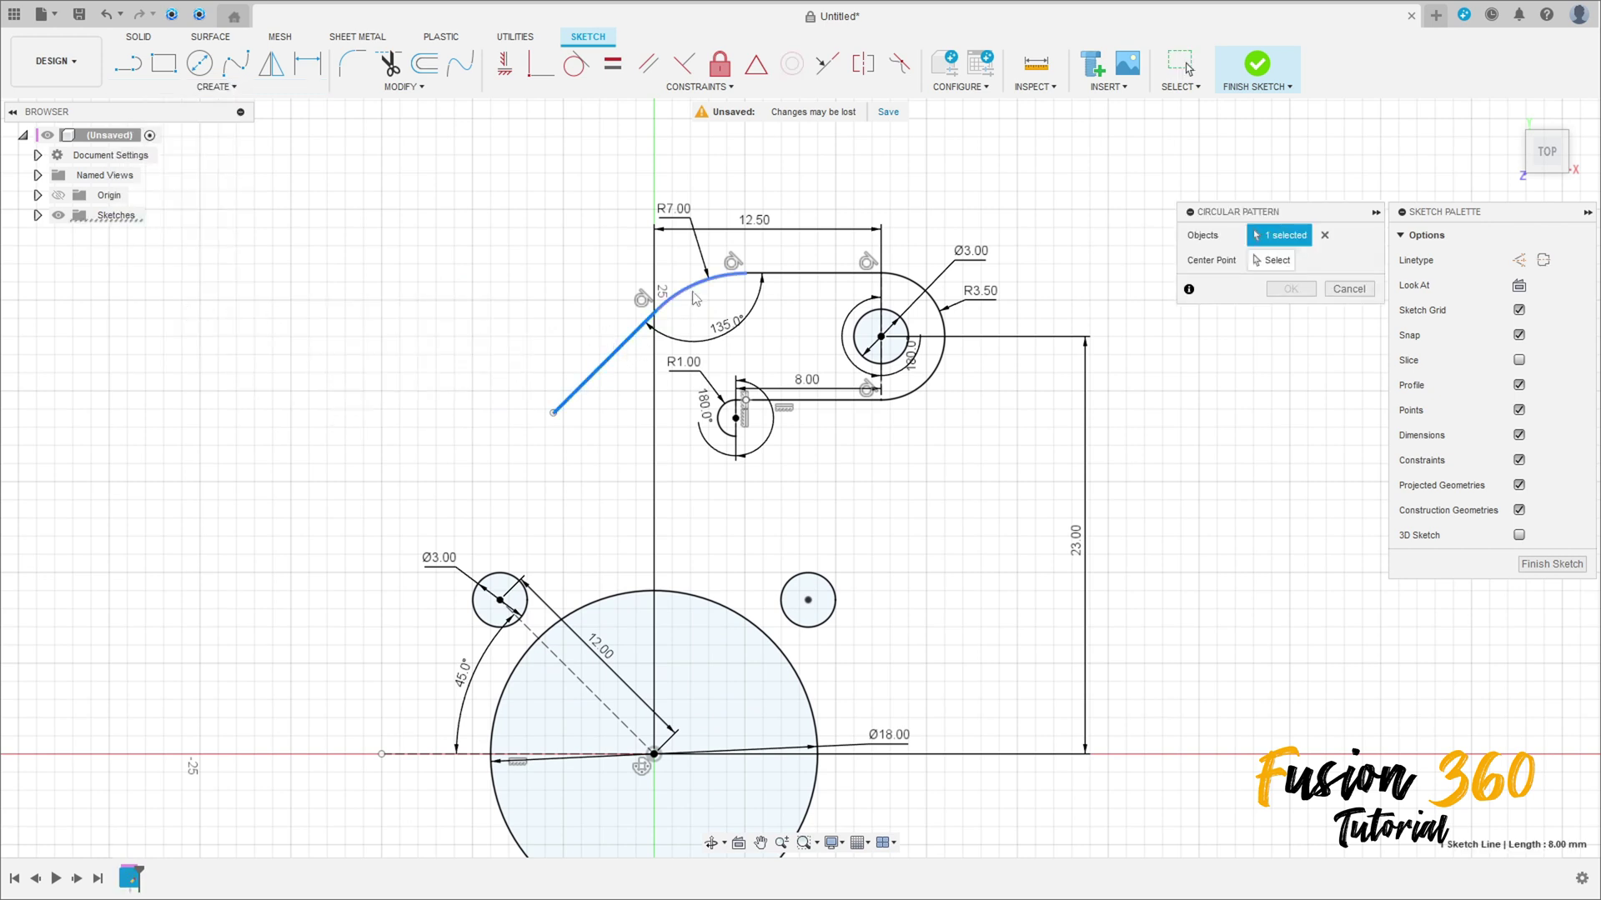
click(813, 272)
click(909, 278)
click(908, 334)
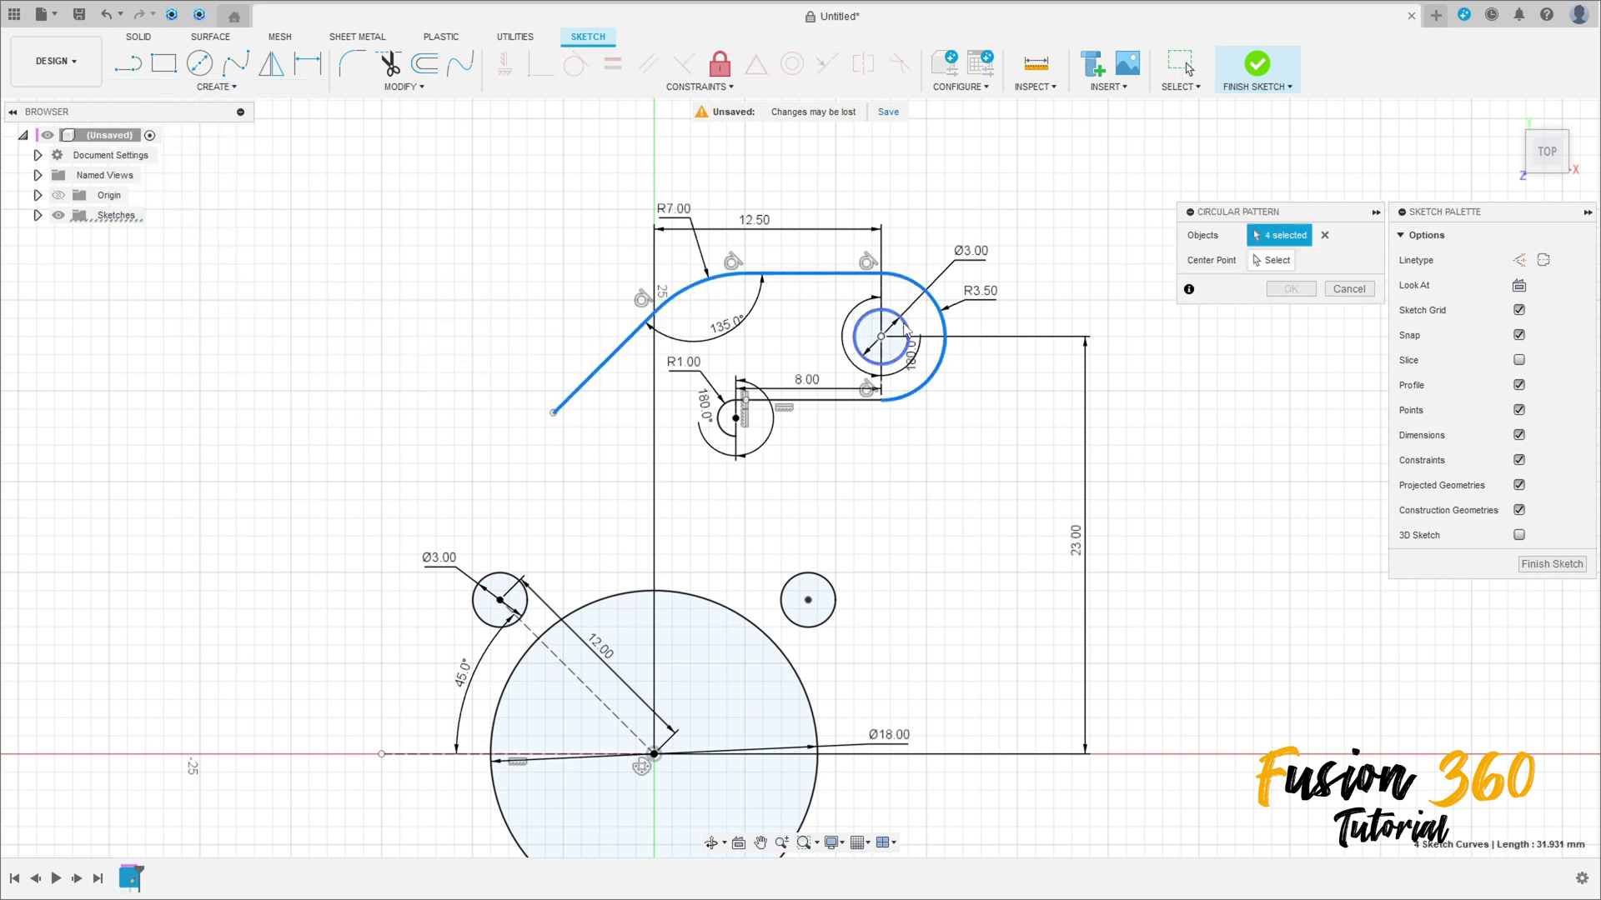
click(838, 402)
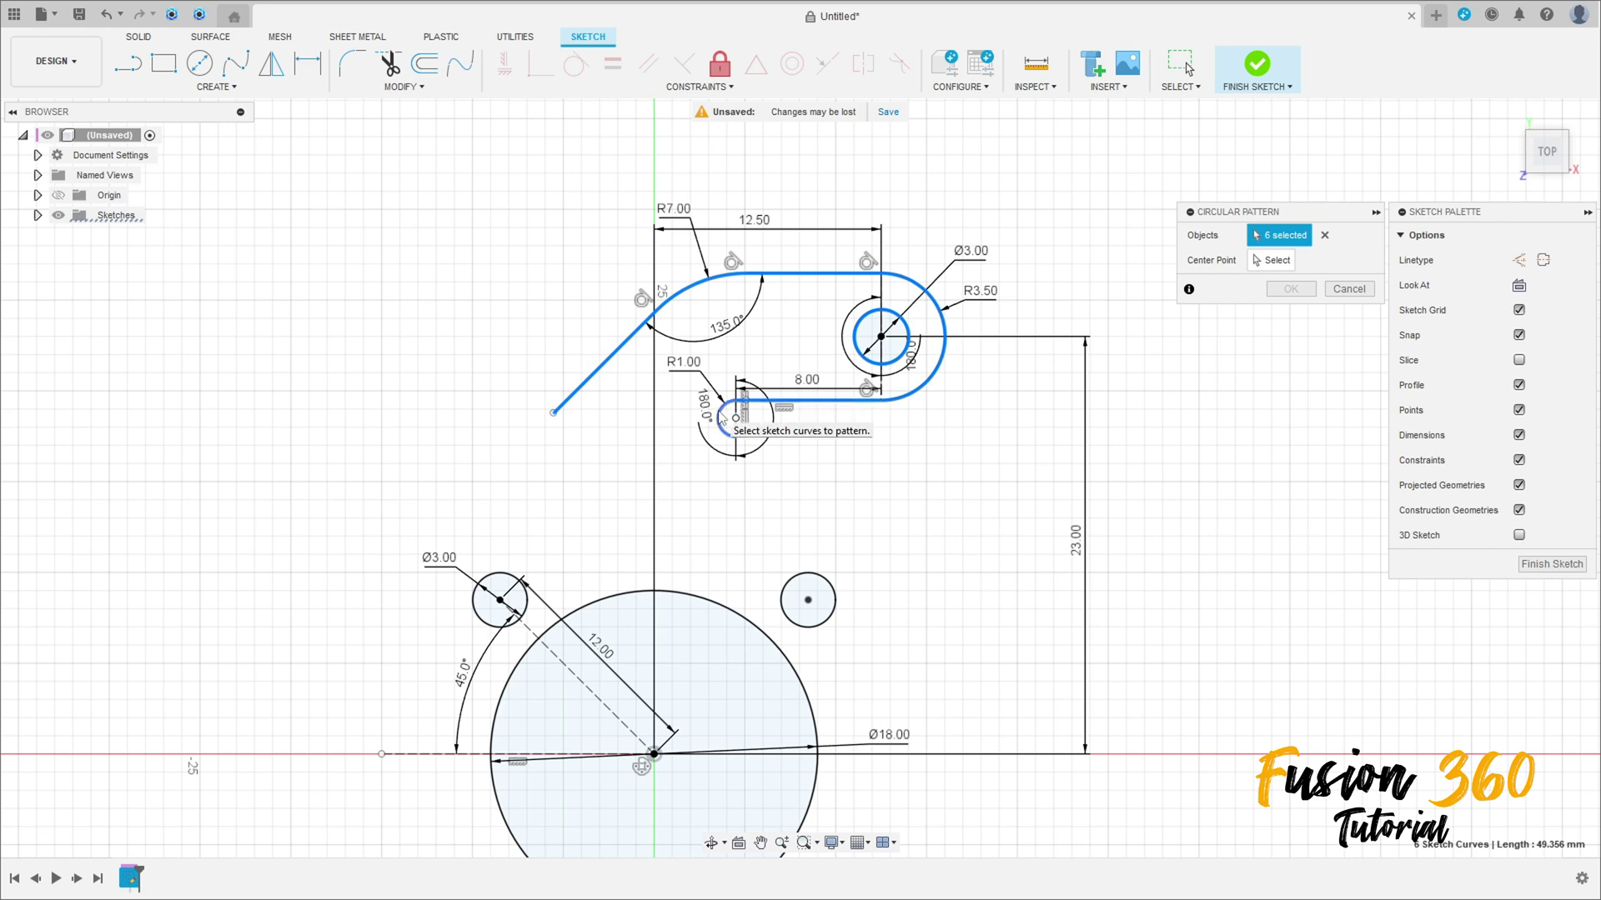
click(722, 416)
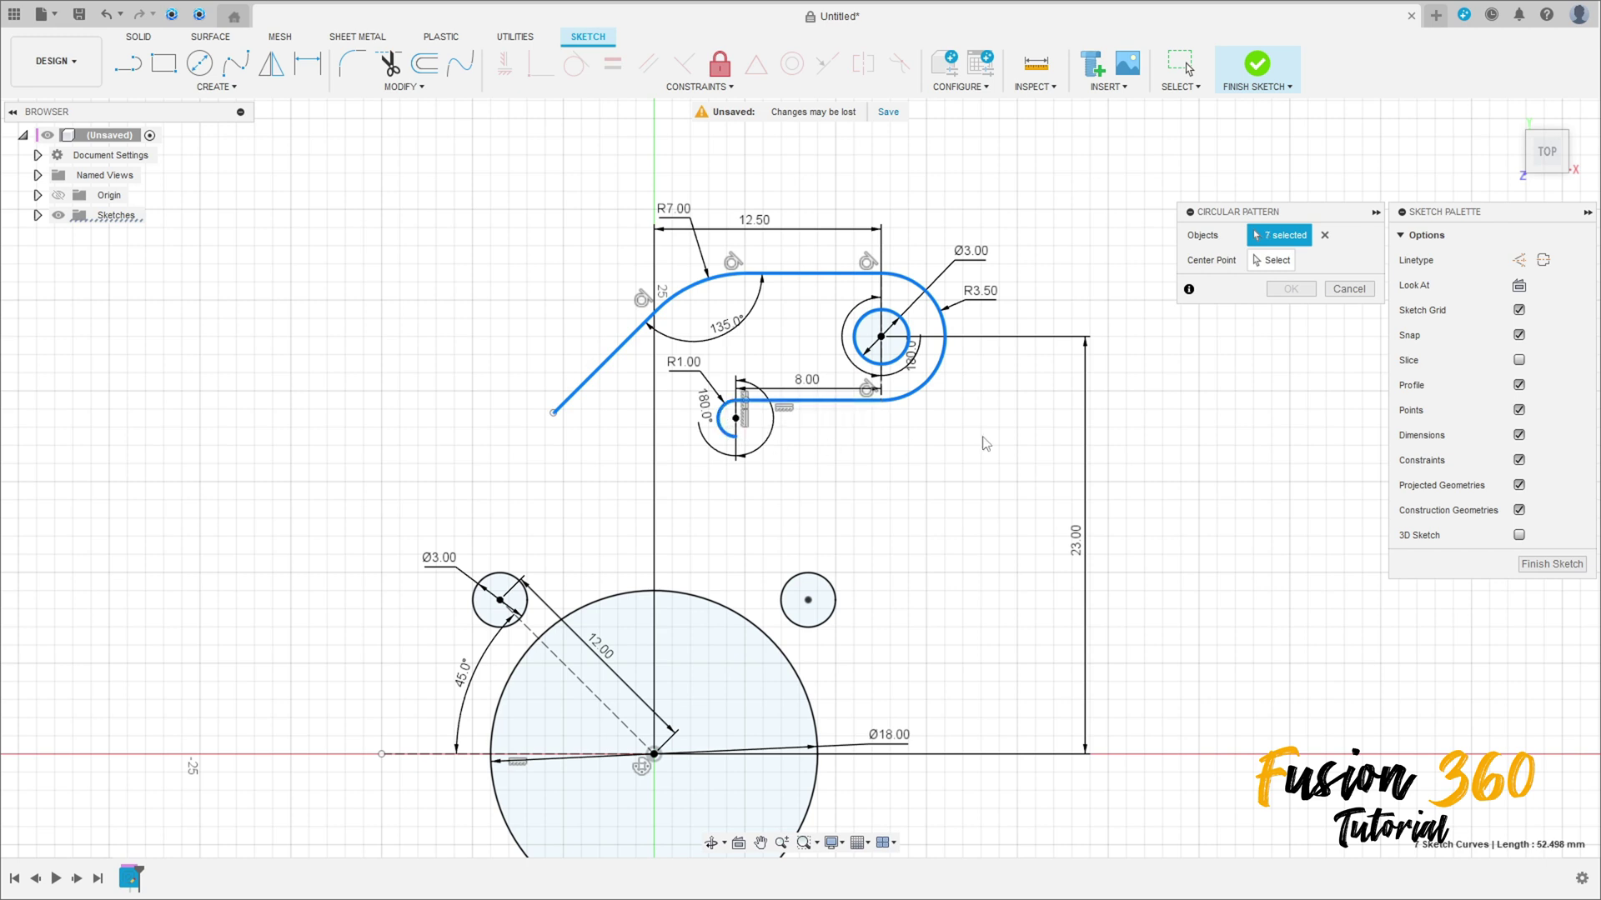
click(1264, 263)
click(735, 621)
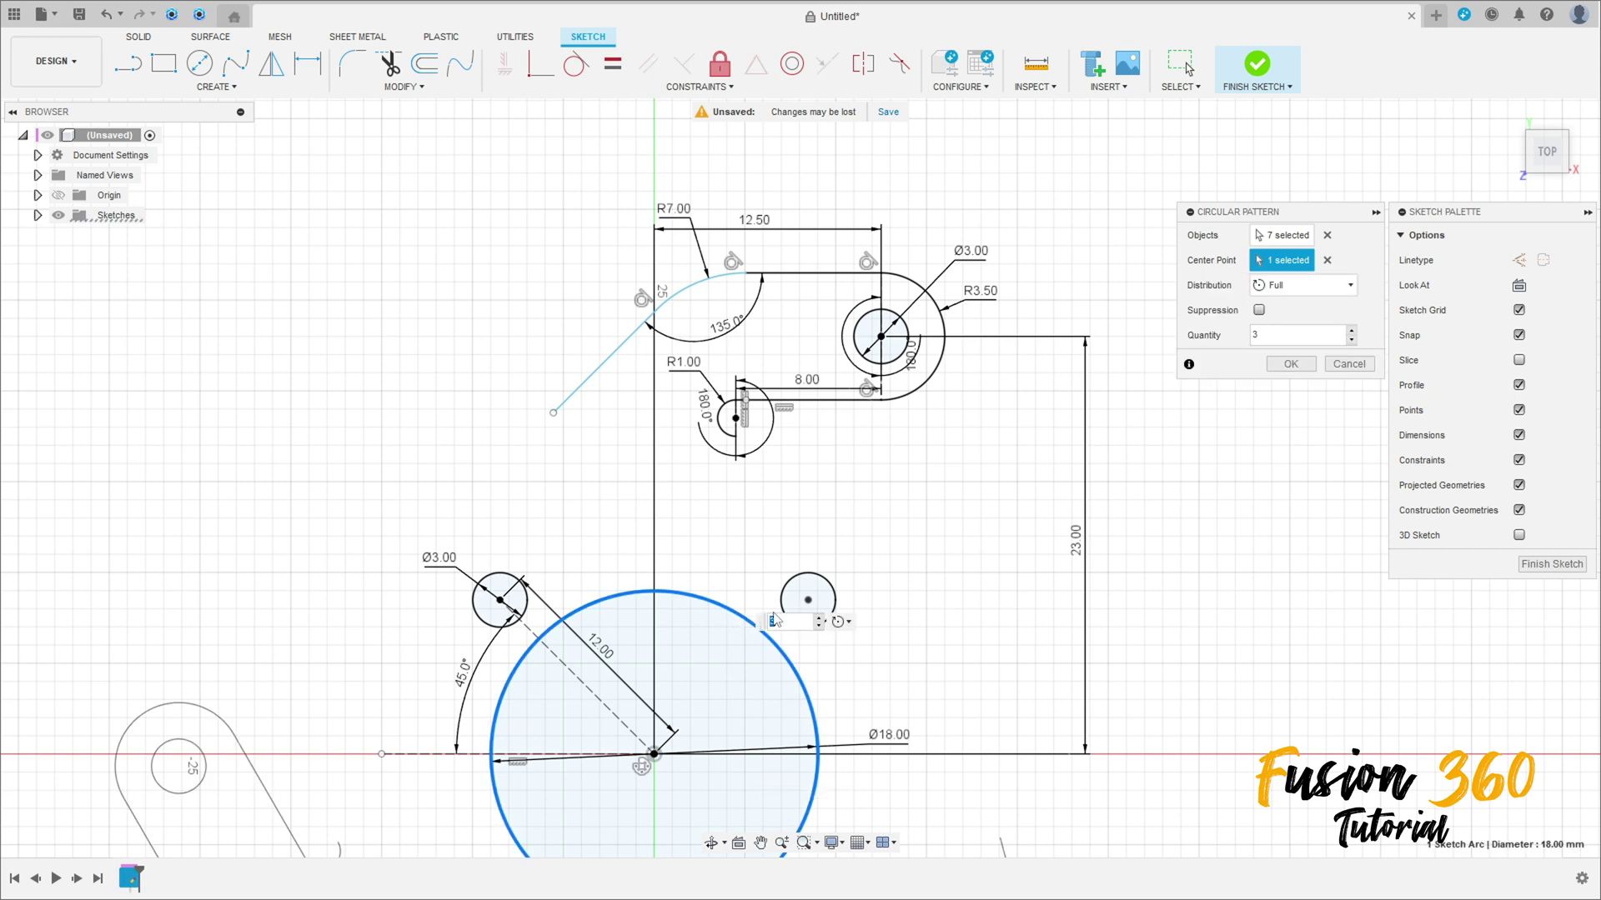
click(1285, 341)
click(1290, 364)
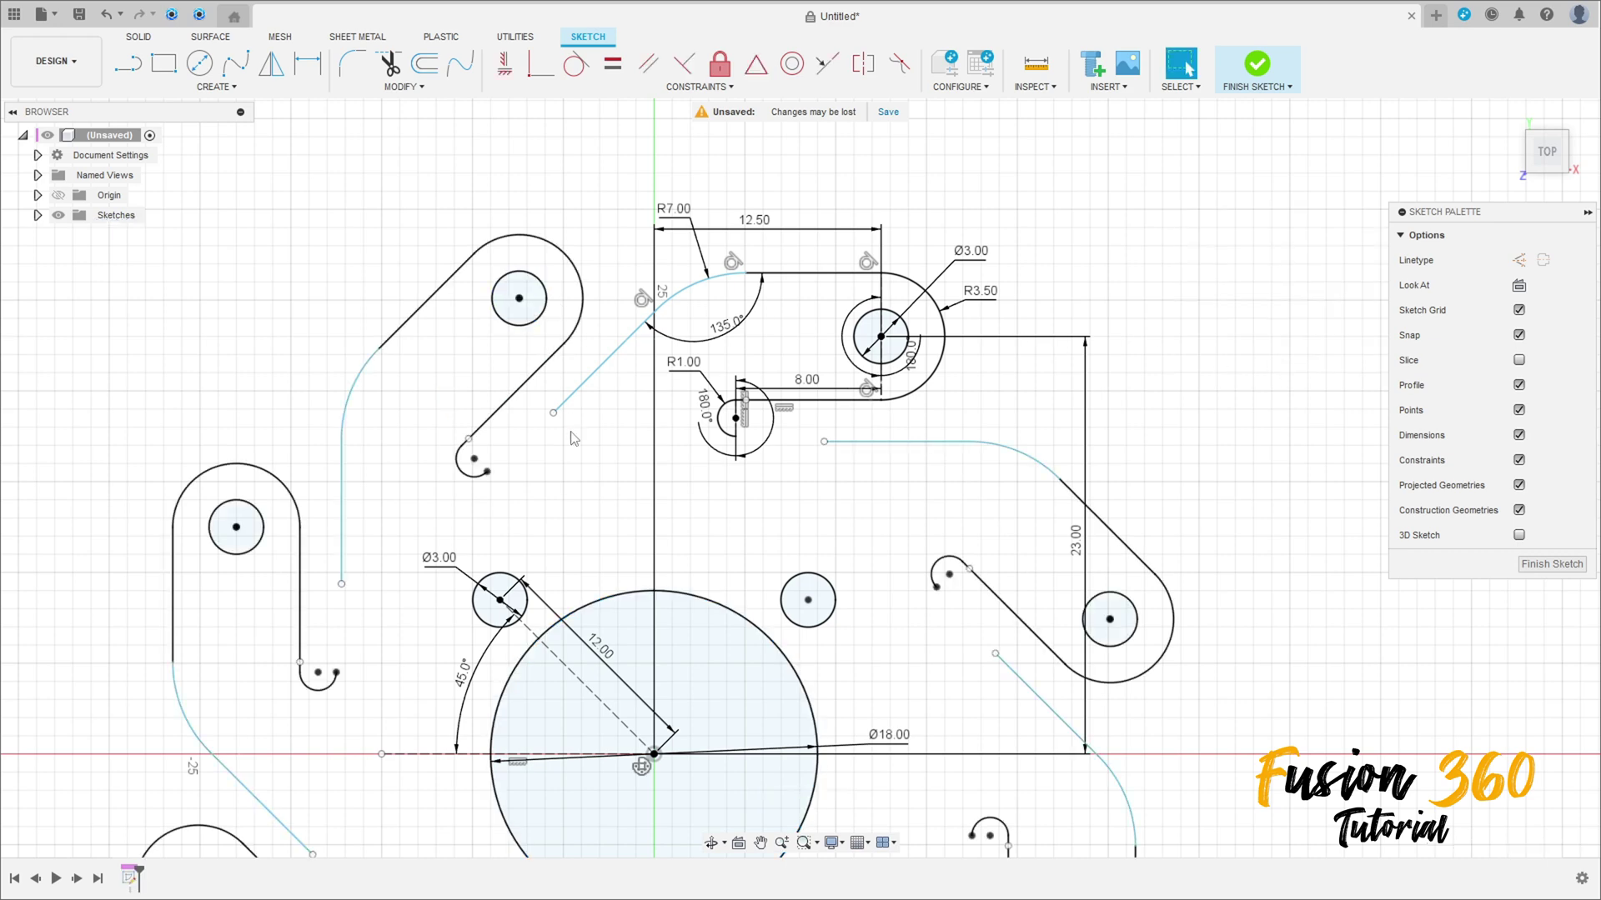
Make the copied arm's slanted line endpoint coincident with the neighbouring arc end
scroll(524, 421, up, 2)
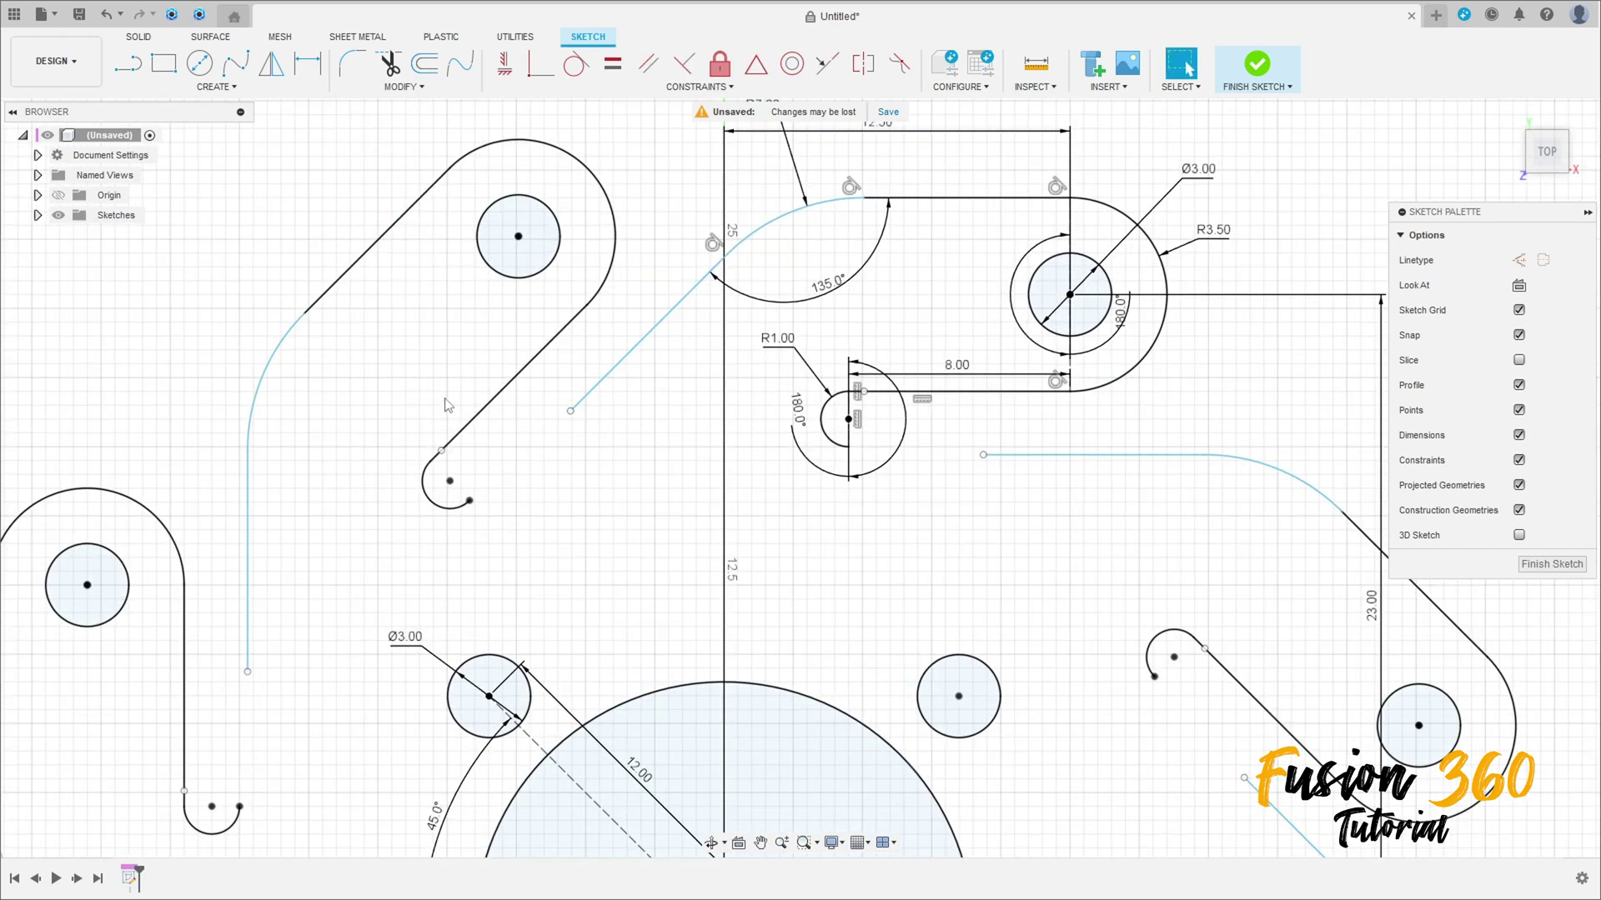
click(540, 64)
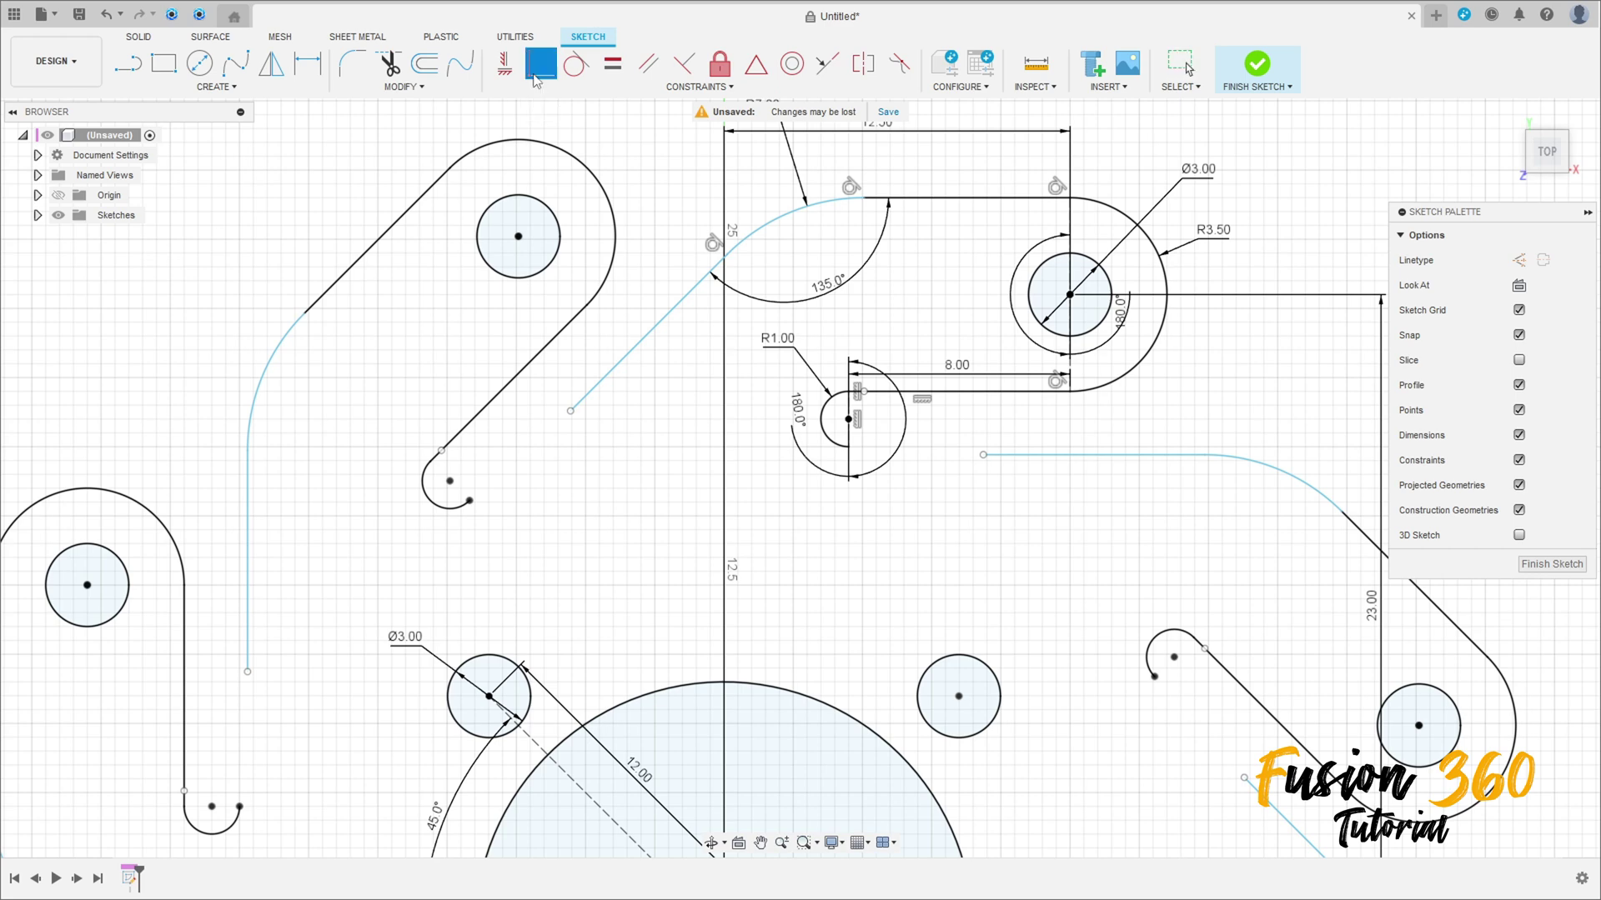
click(572, 410)
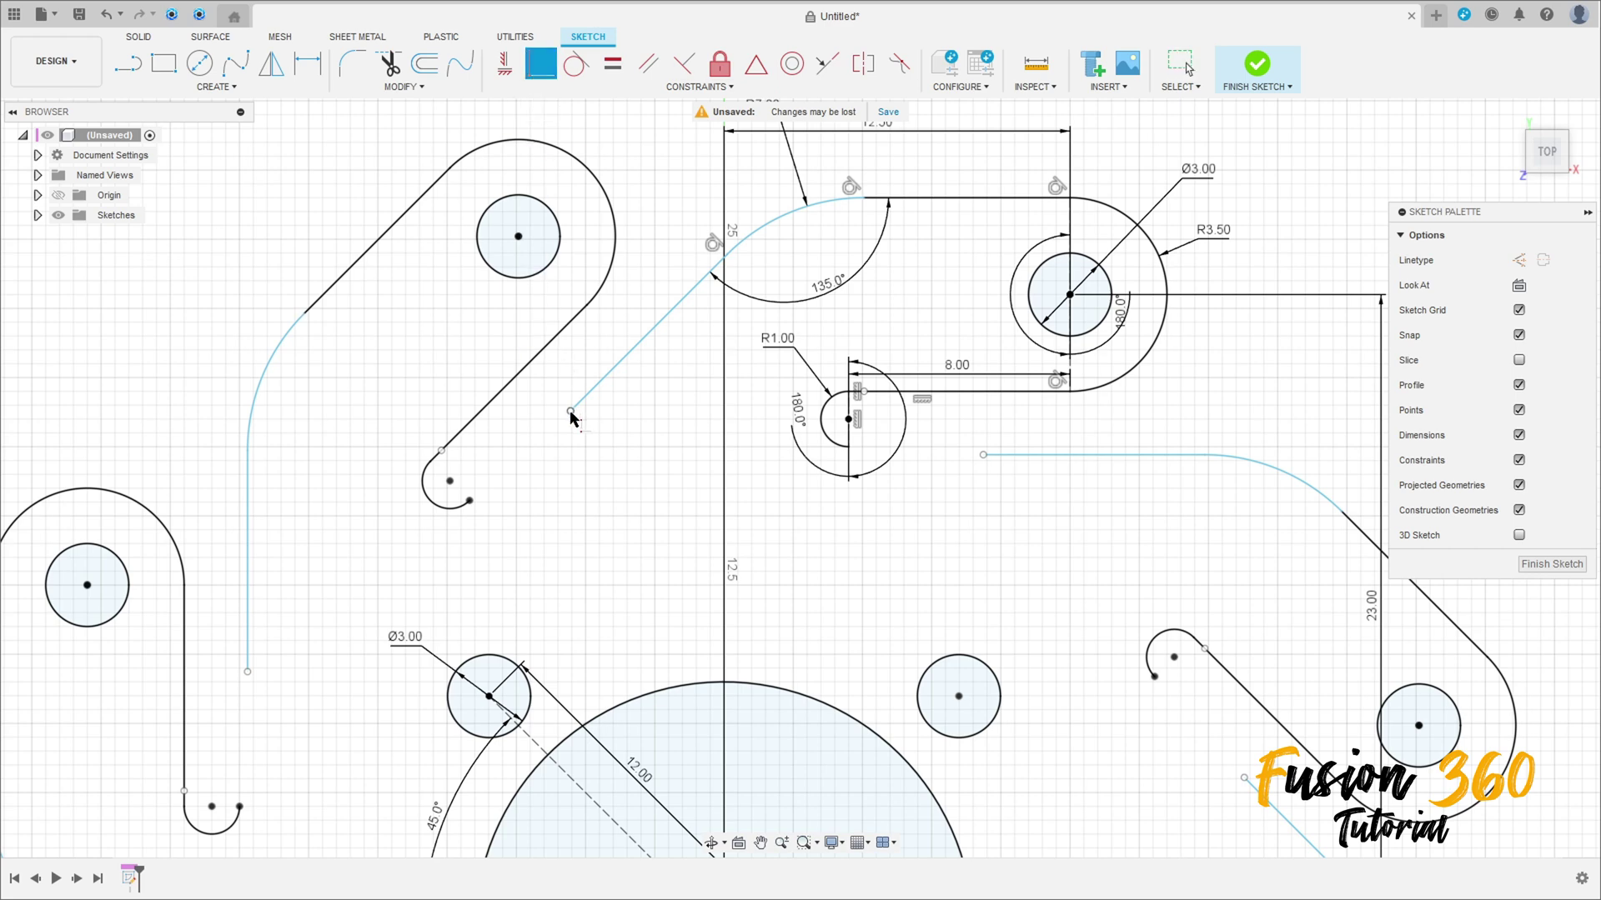
click(469, 501)
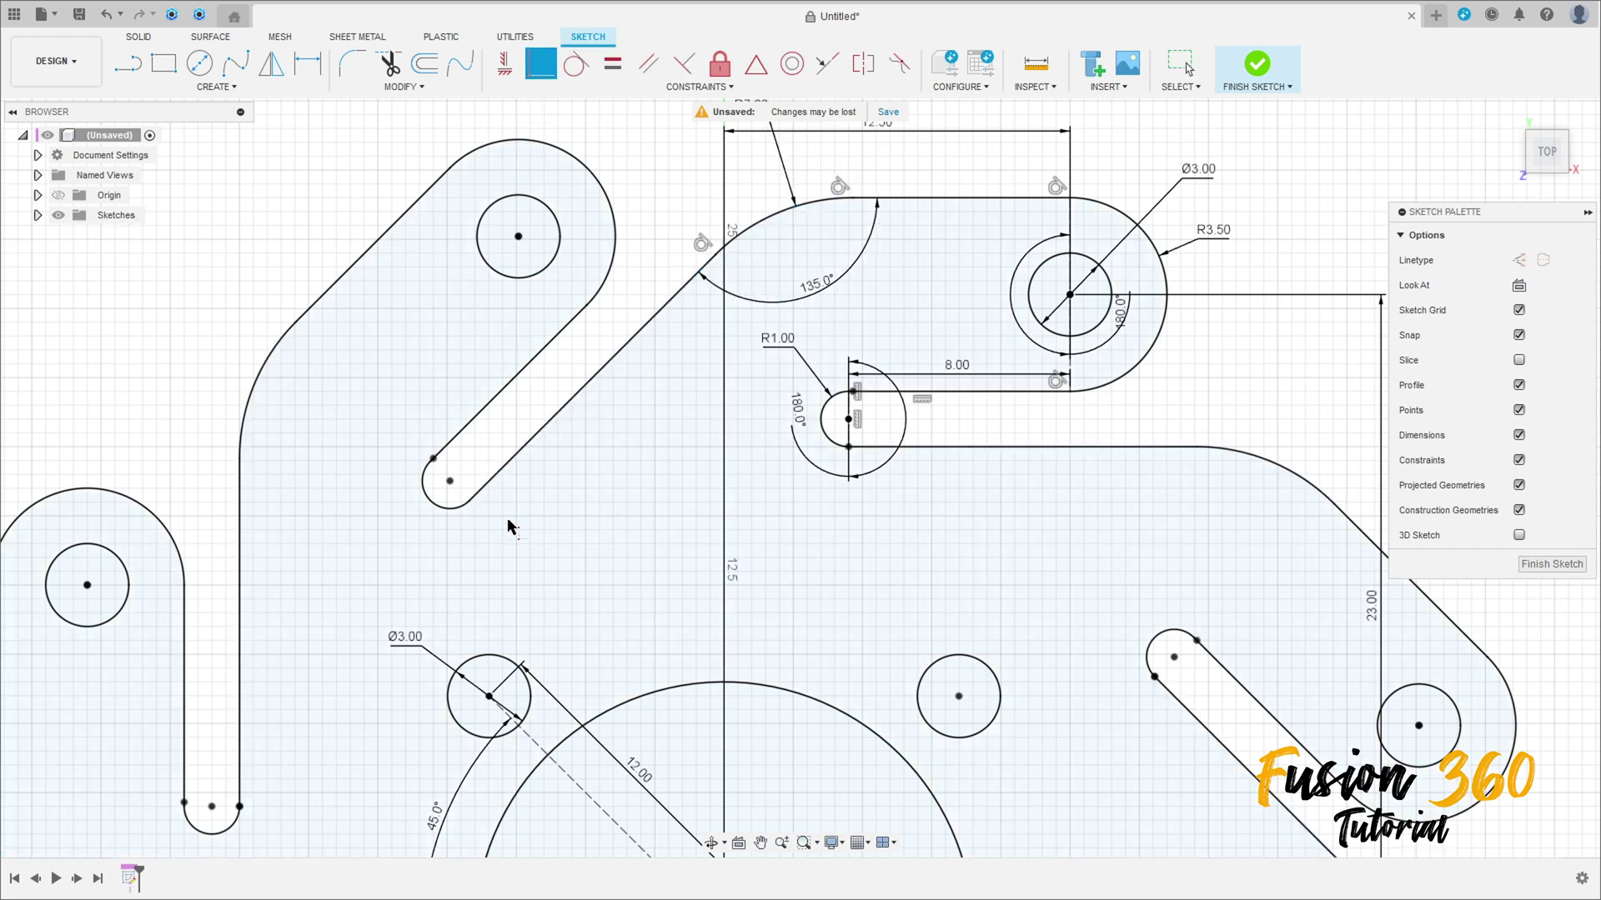
Zoom out to check the closed pinwheel outline and finish the sketch
scroll(617, 507, down, 5)
scroll(659, 532, down, 4)
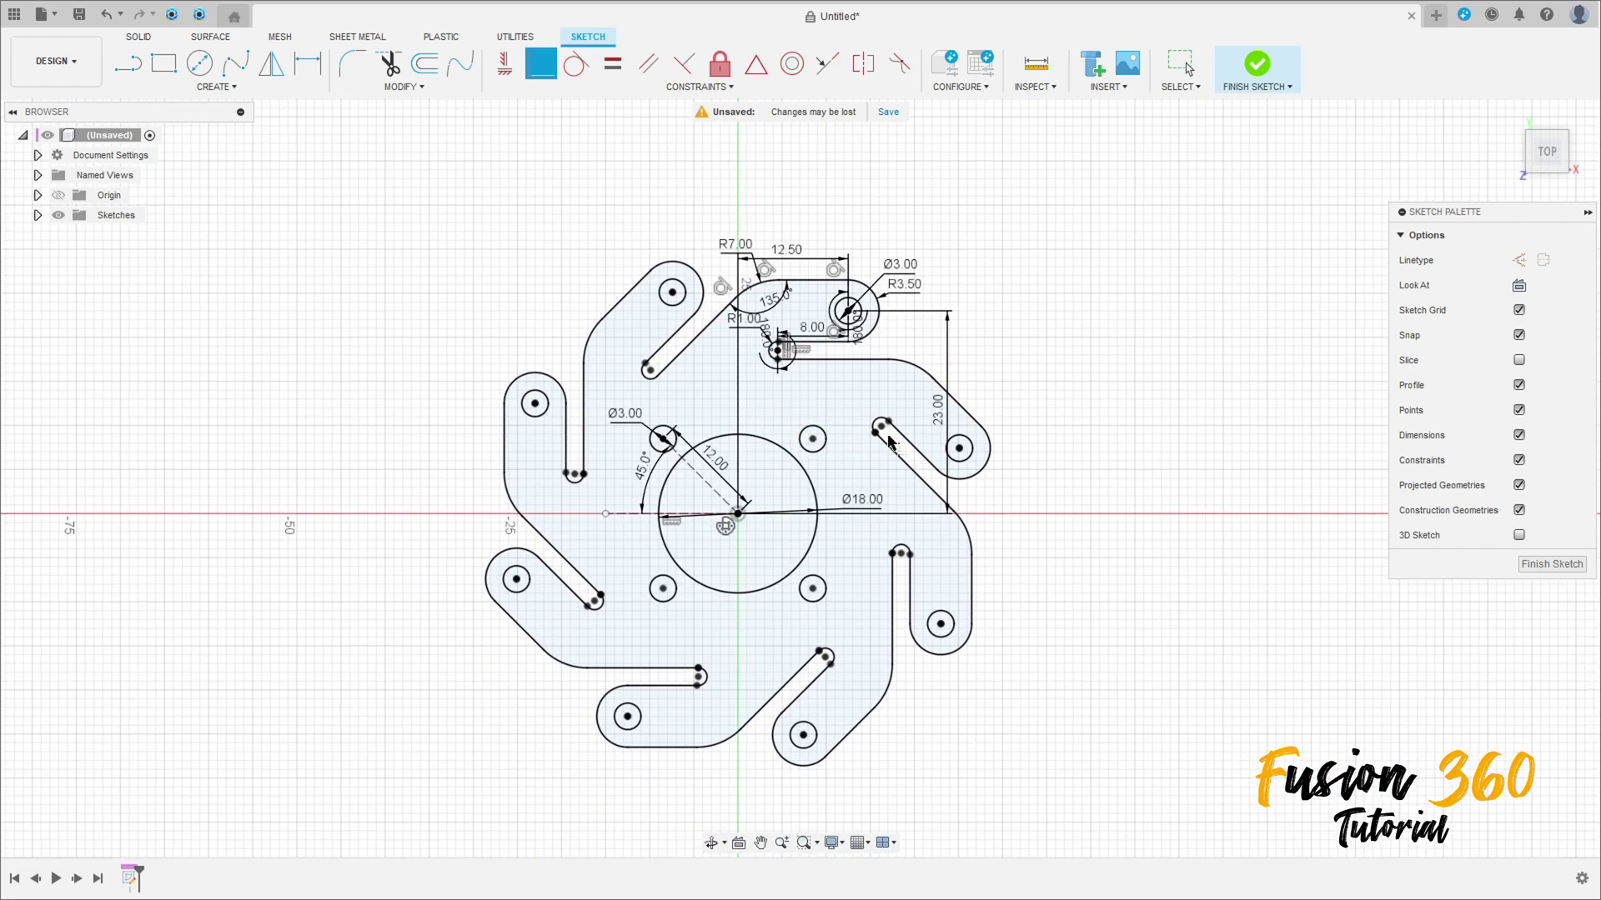
click(1258, 65)
mouse_move(967, 337)
middle_down()
mouse_move(937, 275)
mouse_move(984, 337)
mouse_move(919, 273)
middle_up()
Extrude the pinwheel profile 2 mm as a new body
click(163, 63)
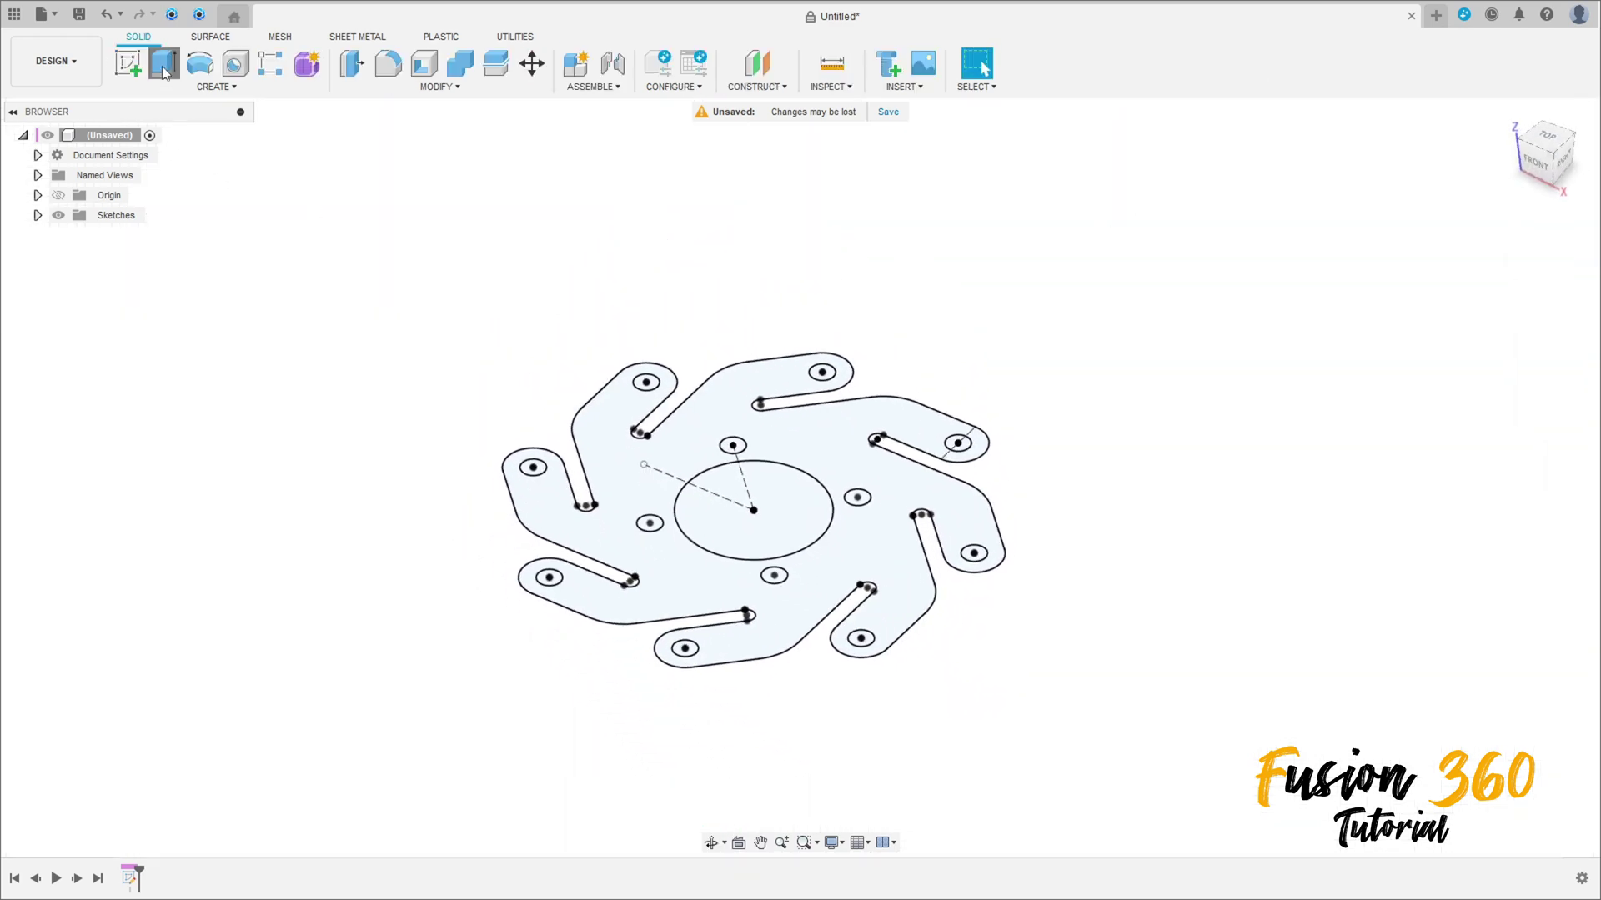
click(639, 481)
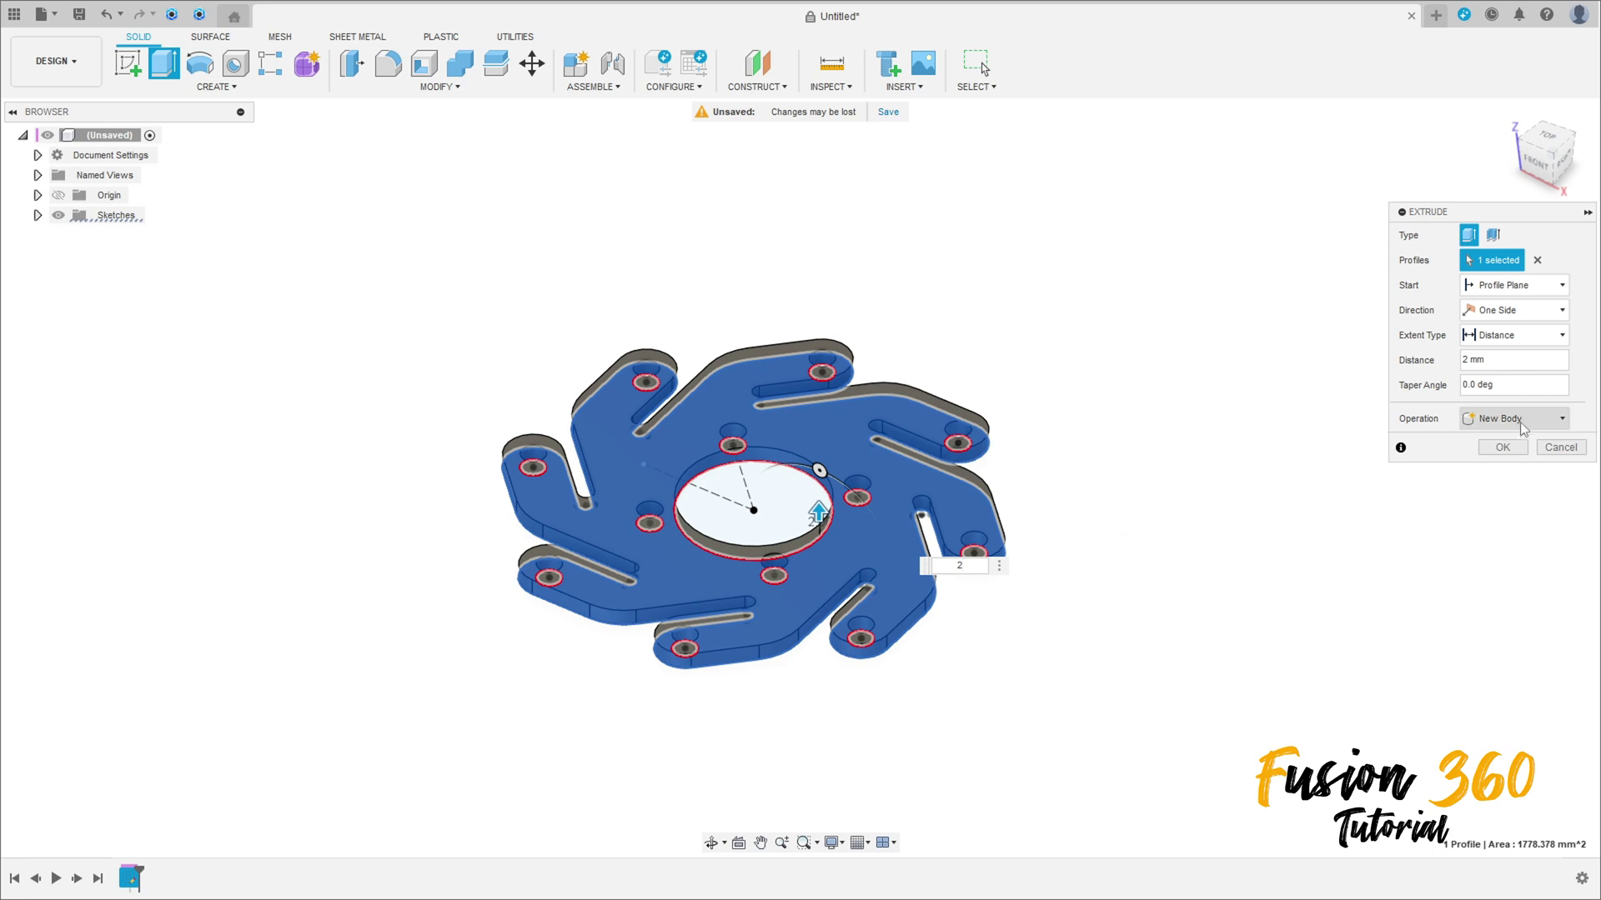
click(1492, 450)
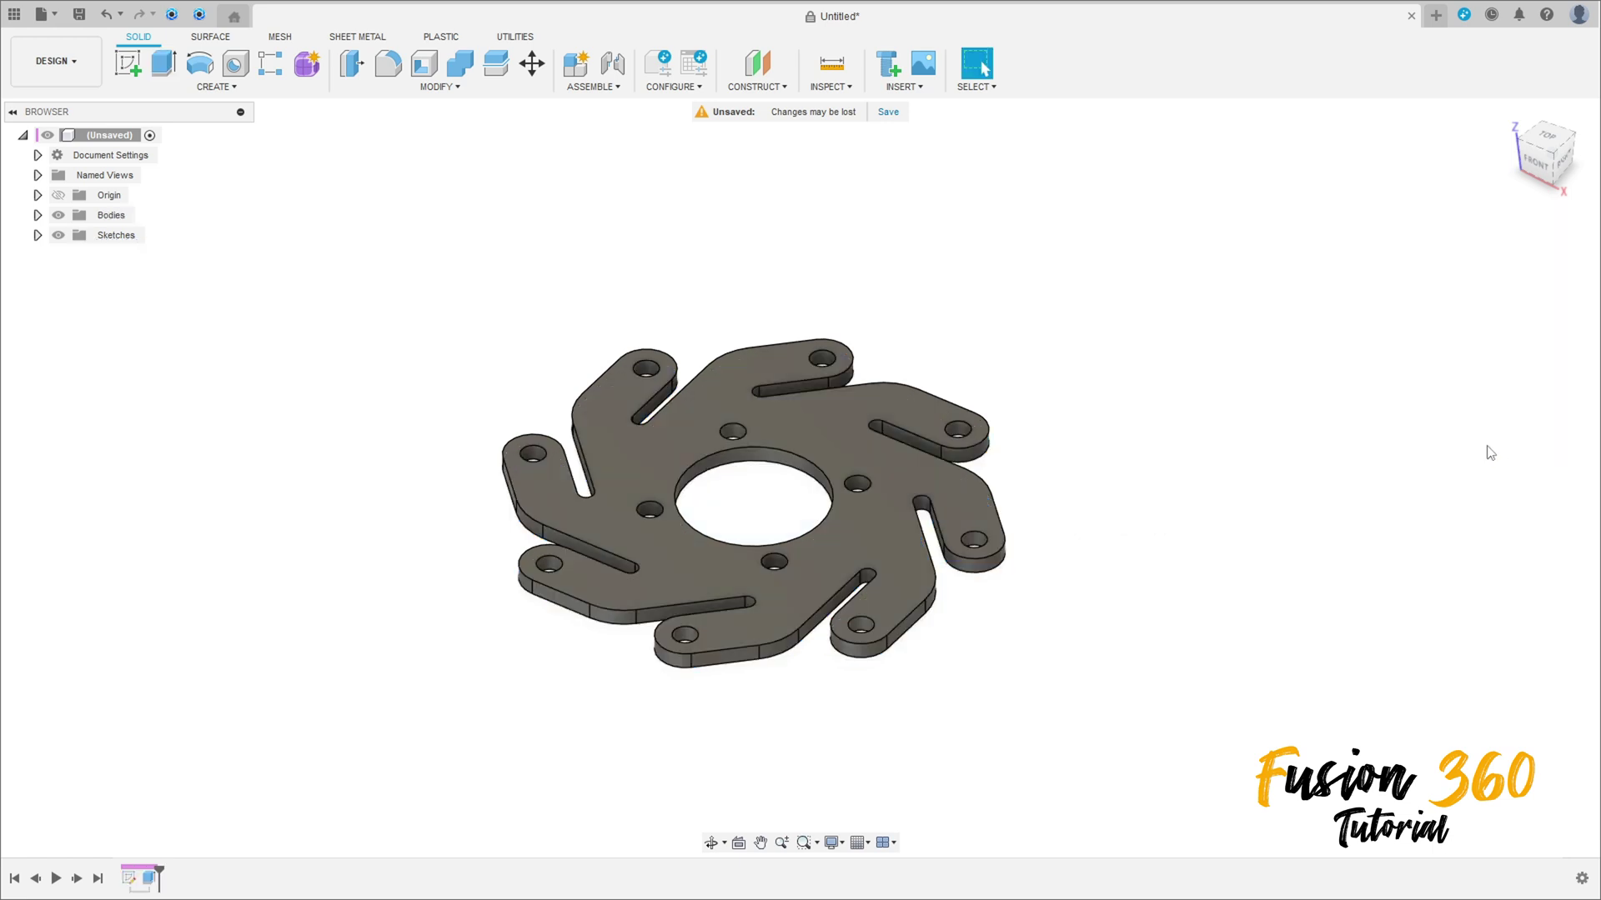
click(355, 42)
Convert the plate to sheet metal from its top face with the Aluminum (mm) rule
click(198, 87)
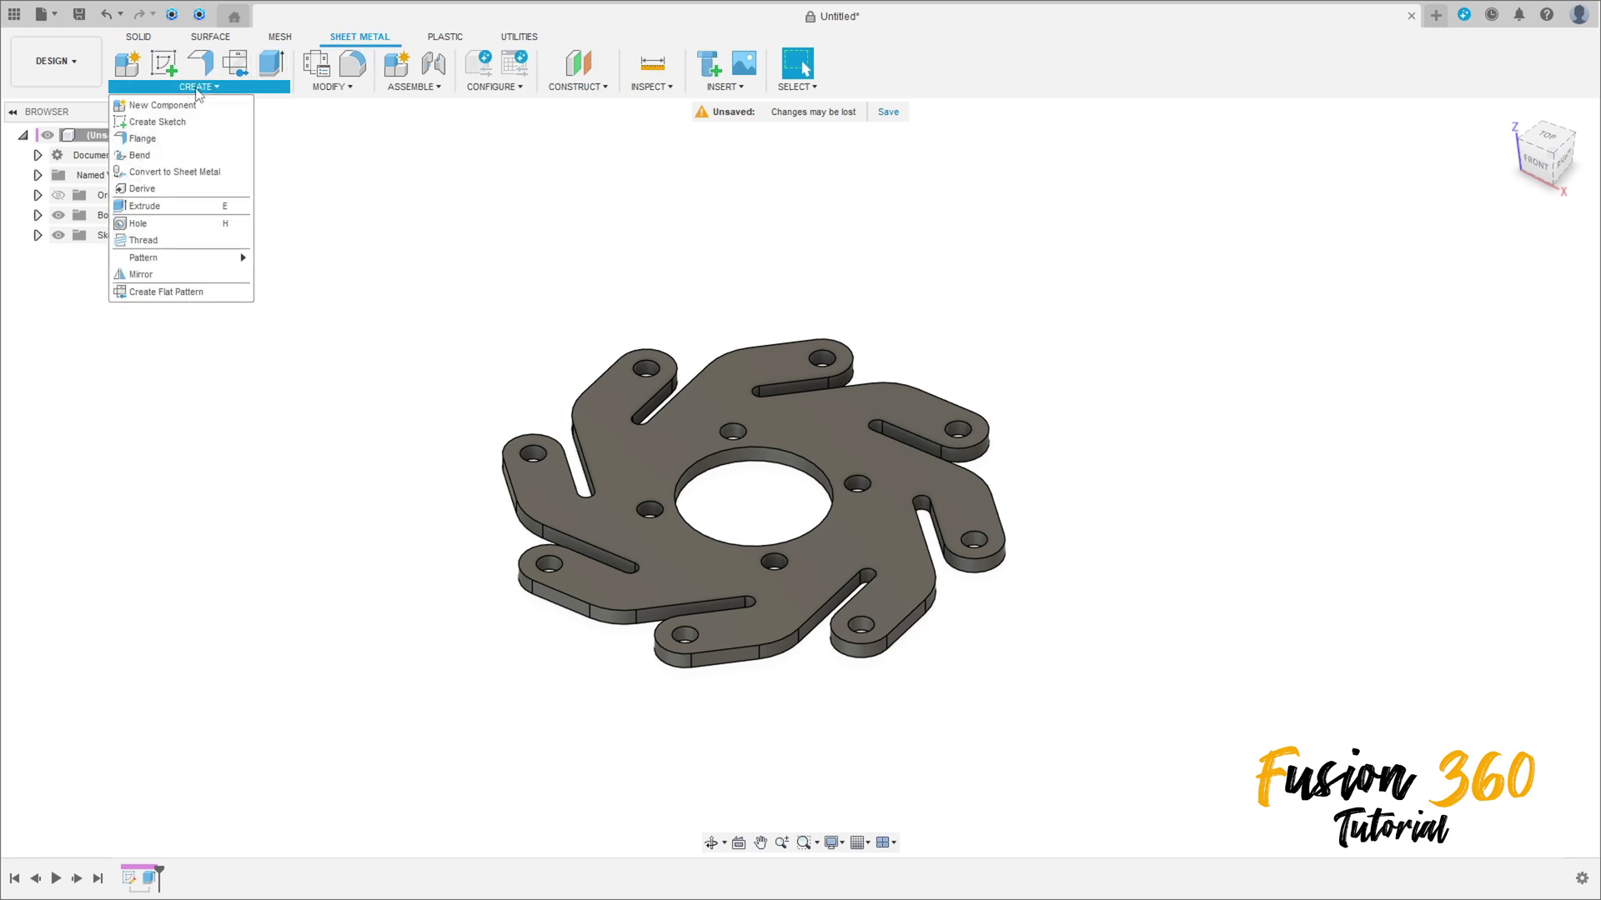
click(175, 172)
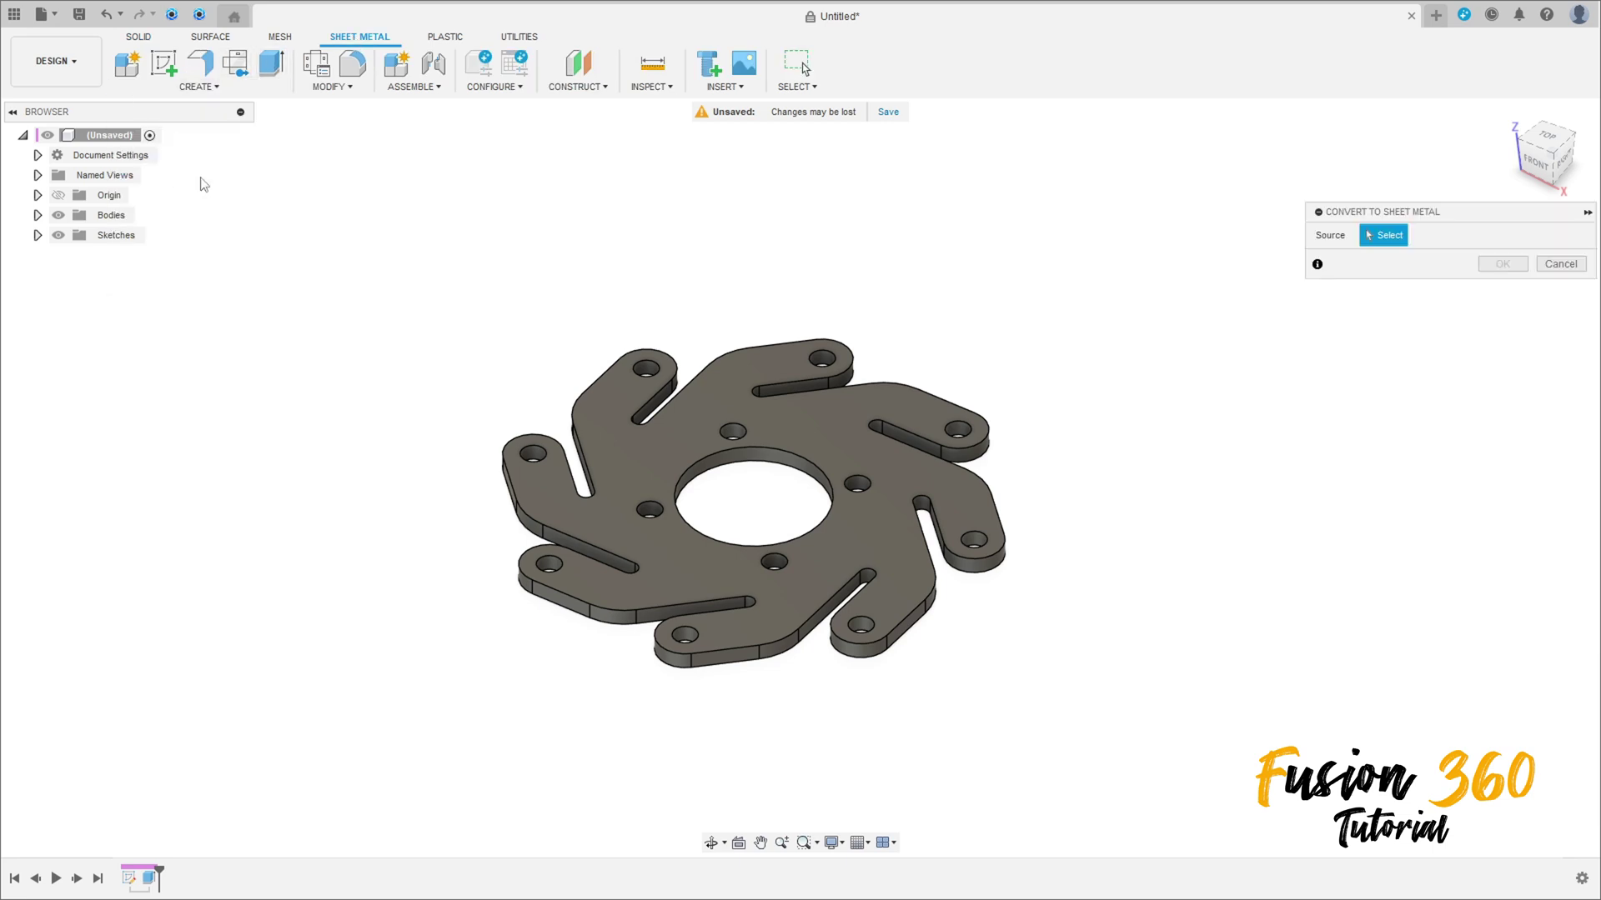
click(673, 446)
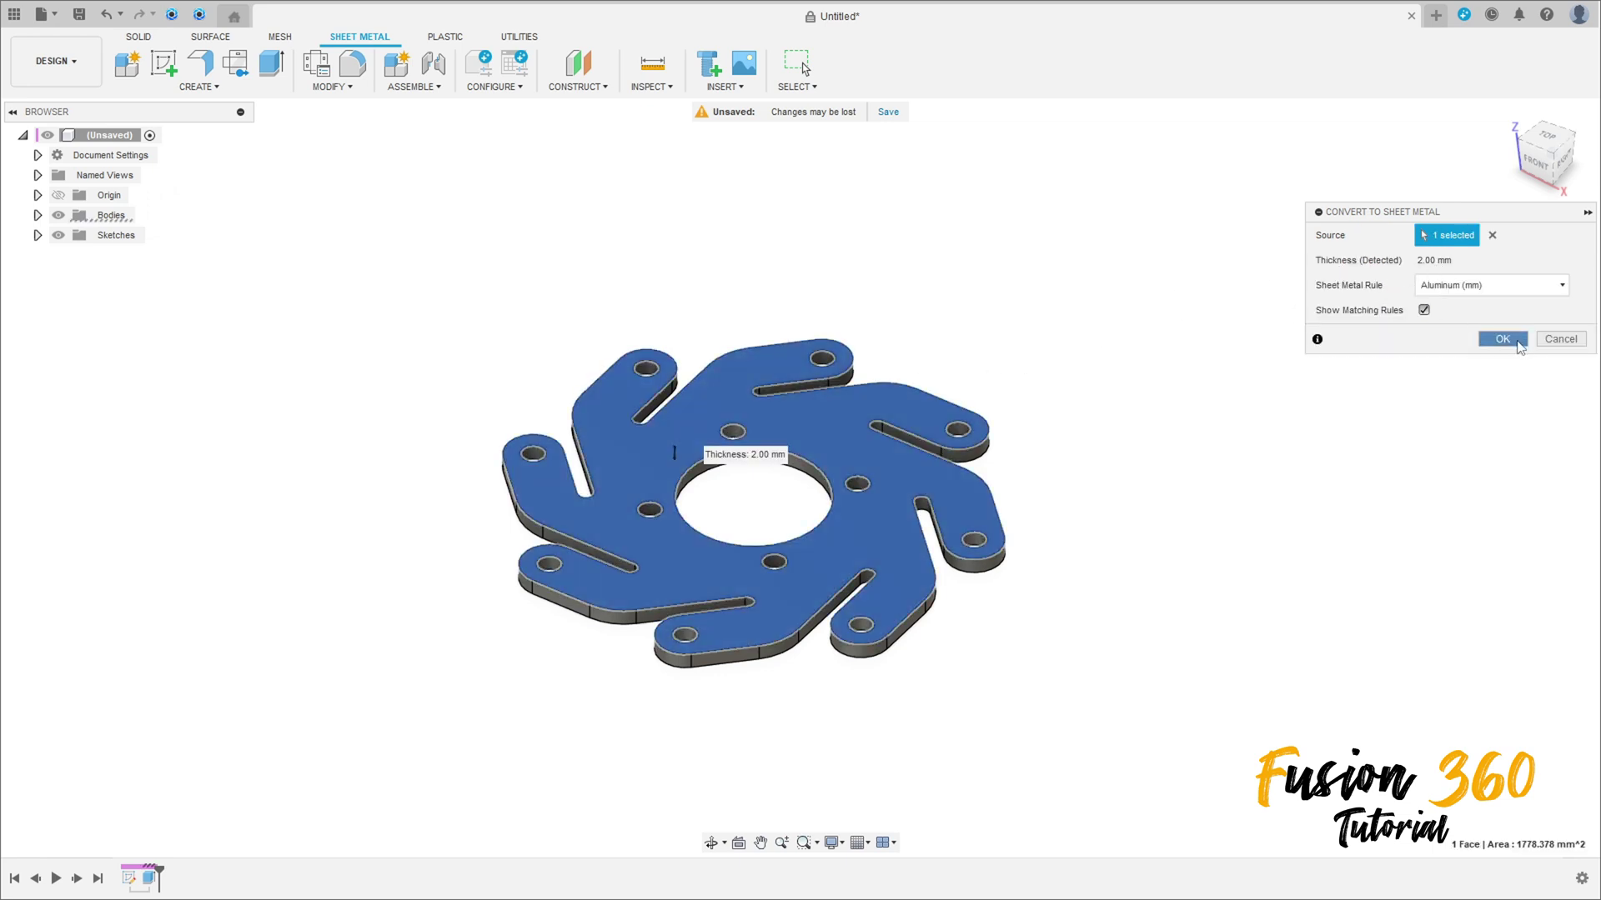
click(1518, 342)
click(37, 236)
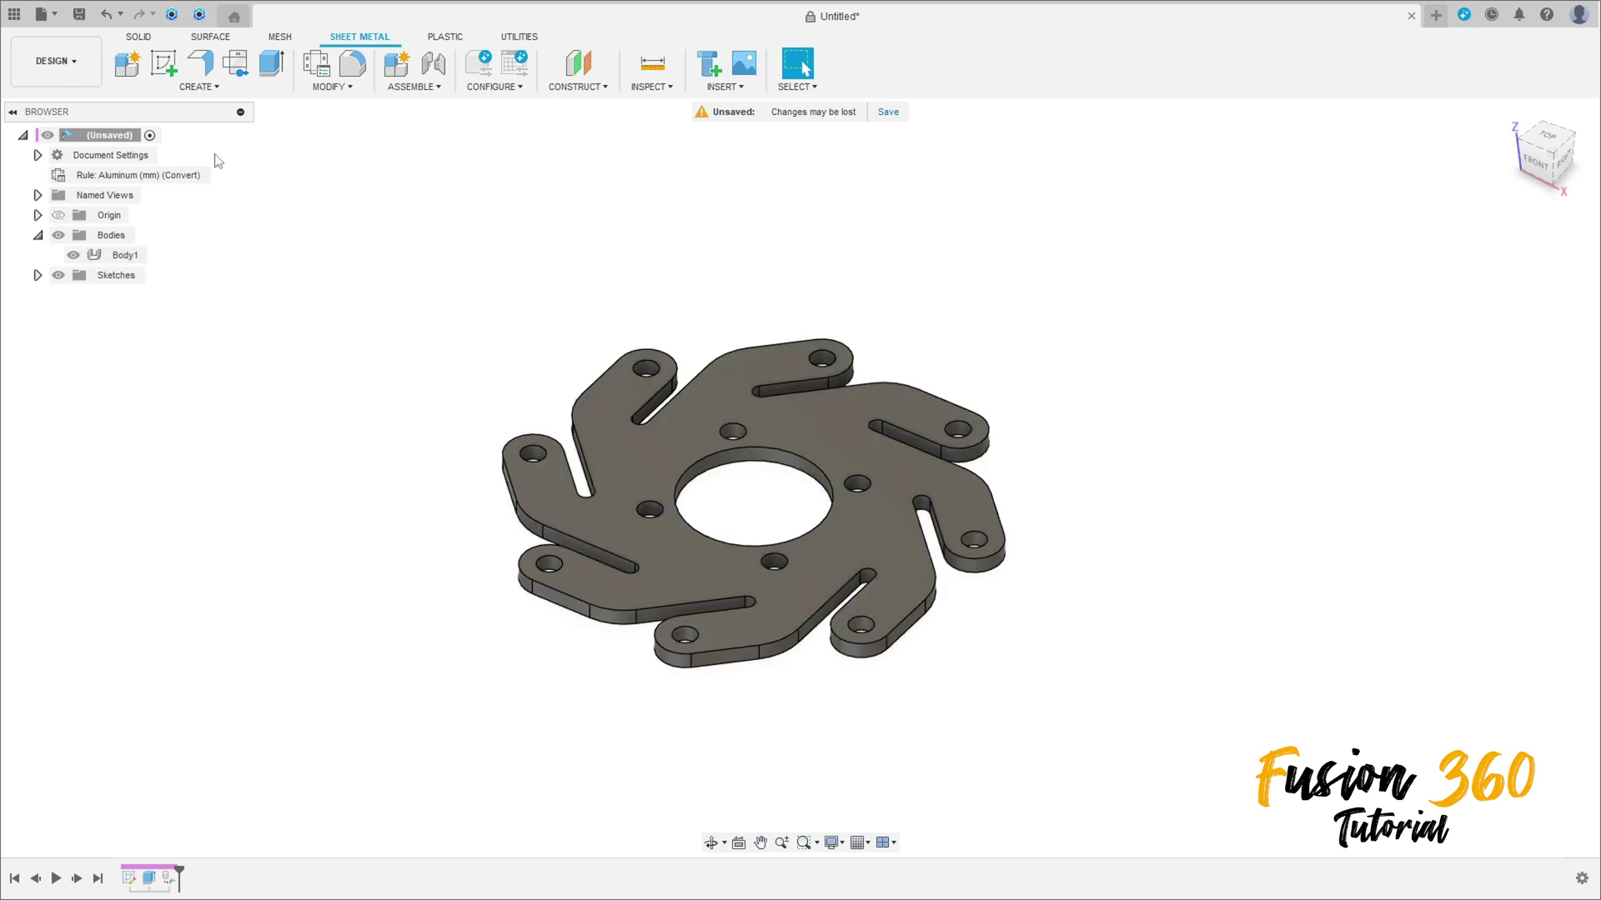
click(161, 65)
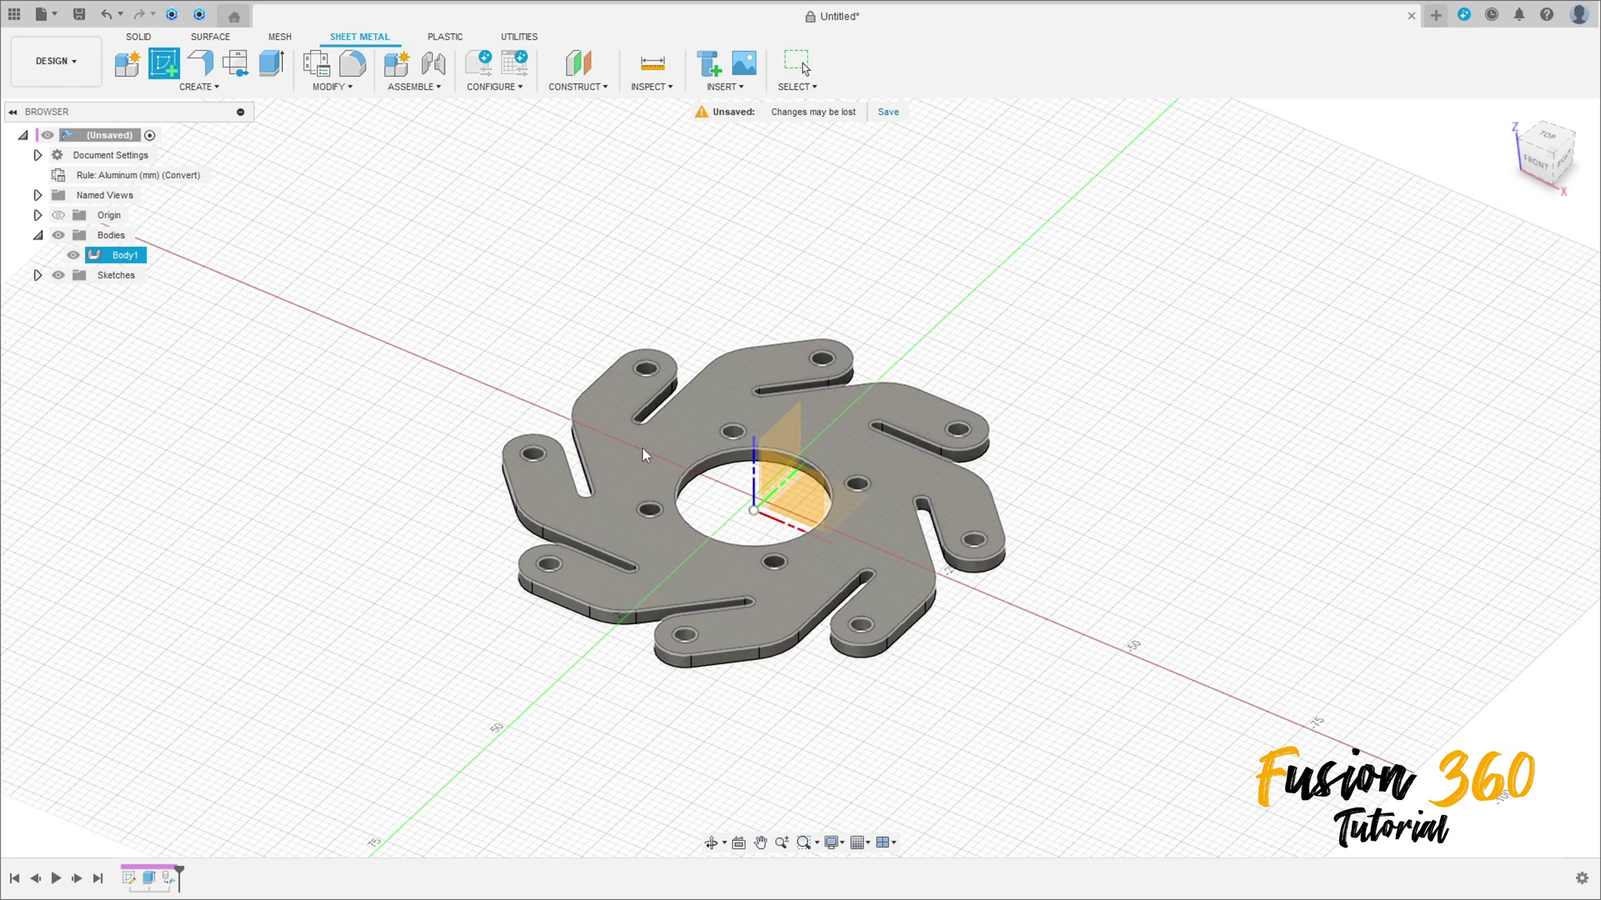
Sketch on the plate's top face and project the upper arm's end hole into it
click(645, 449)
scroll(978, 342, up, 5)
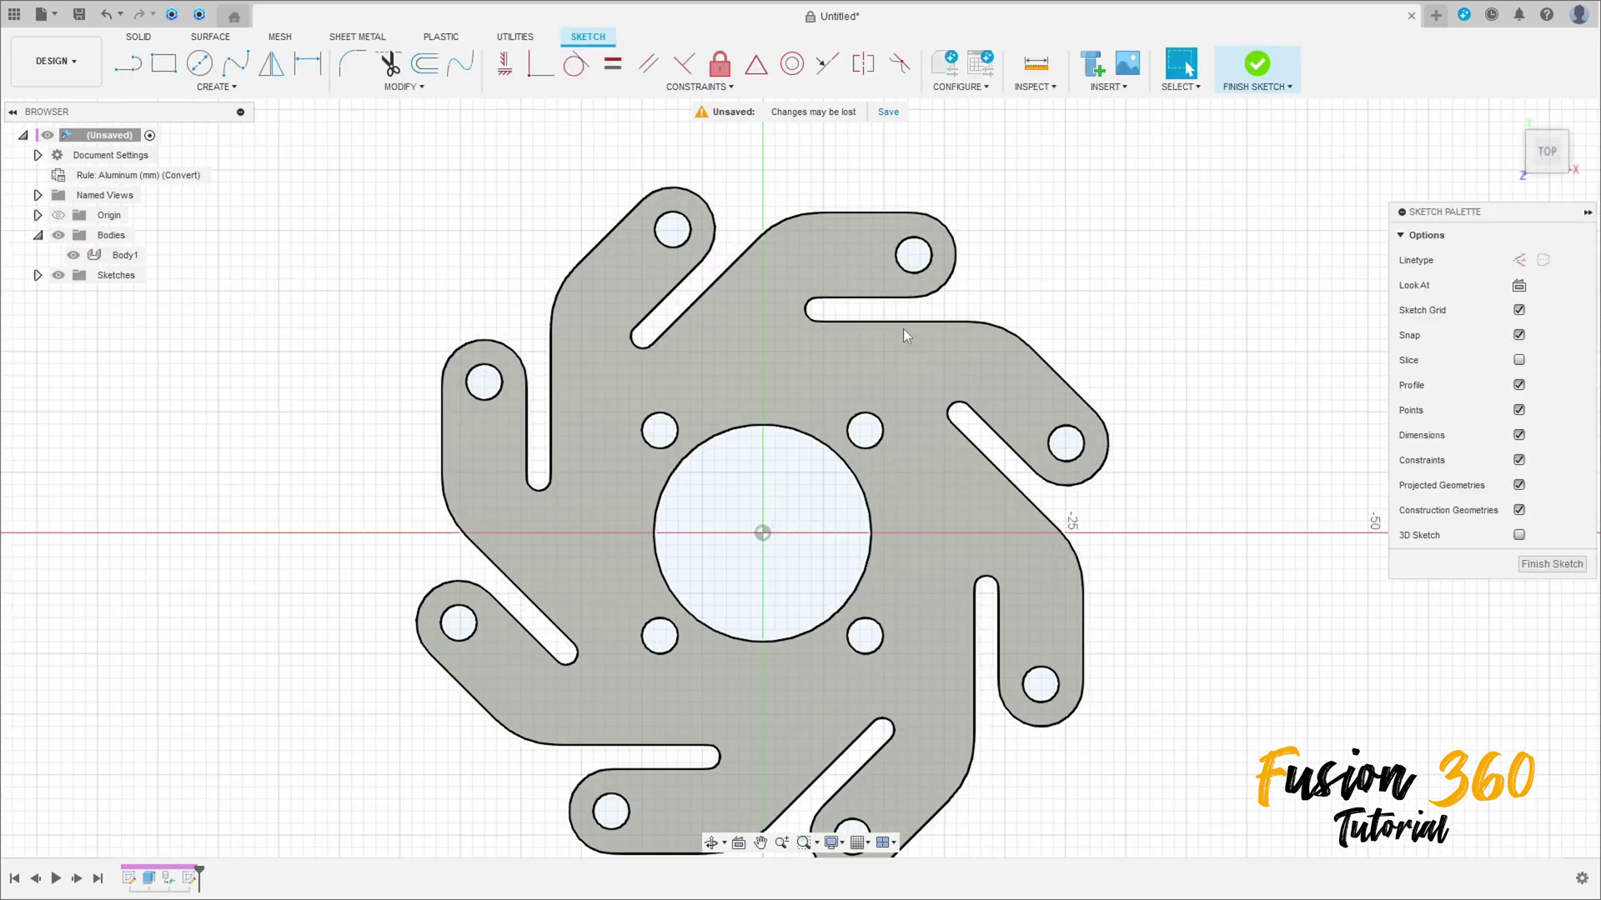
click(215, 87)
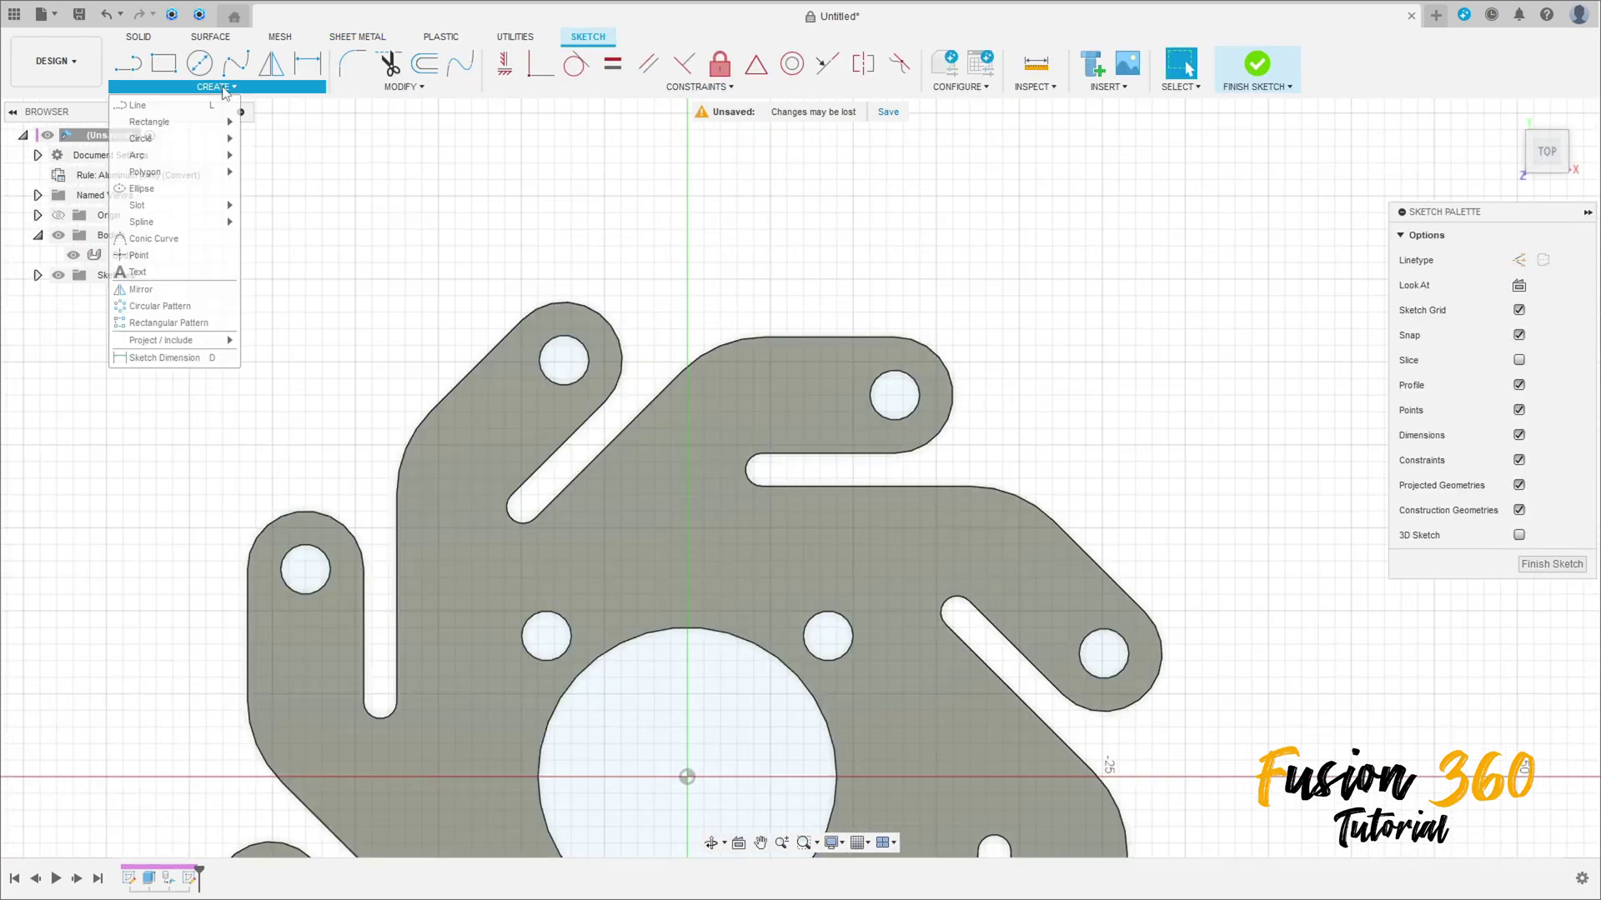
mouse_move(178, 340)
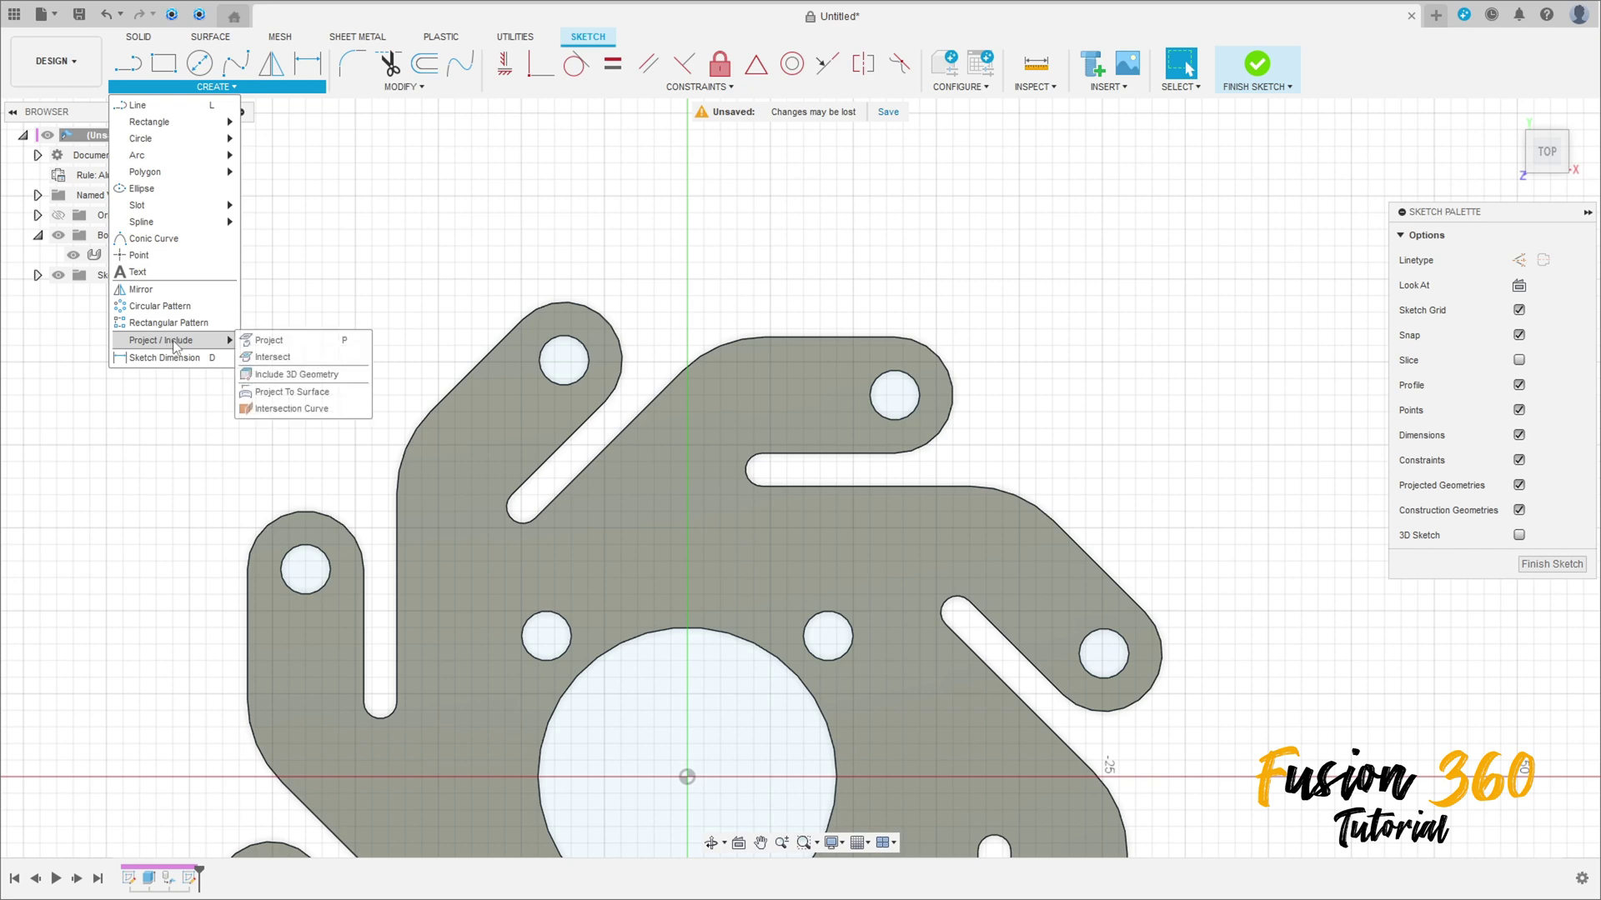
click(265, 340)
click(917, 392)
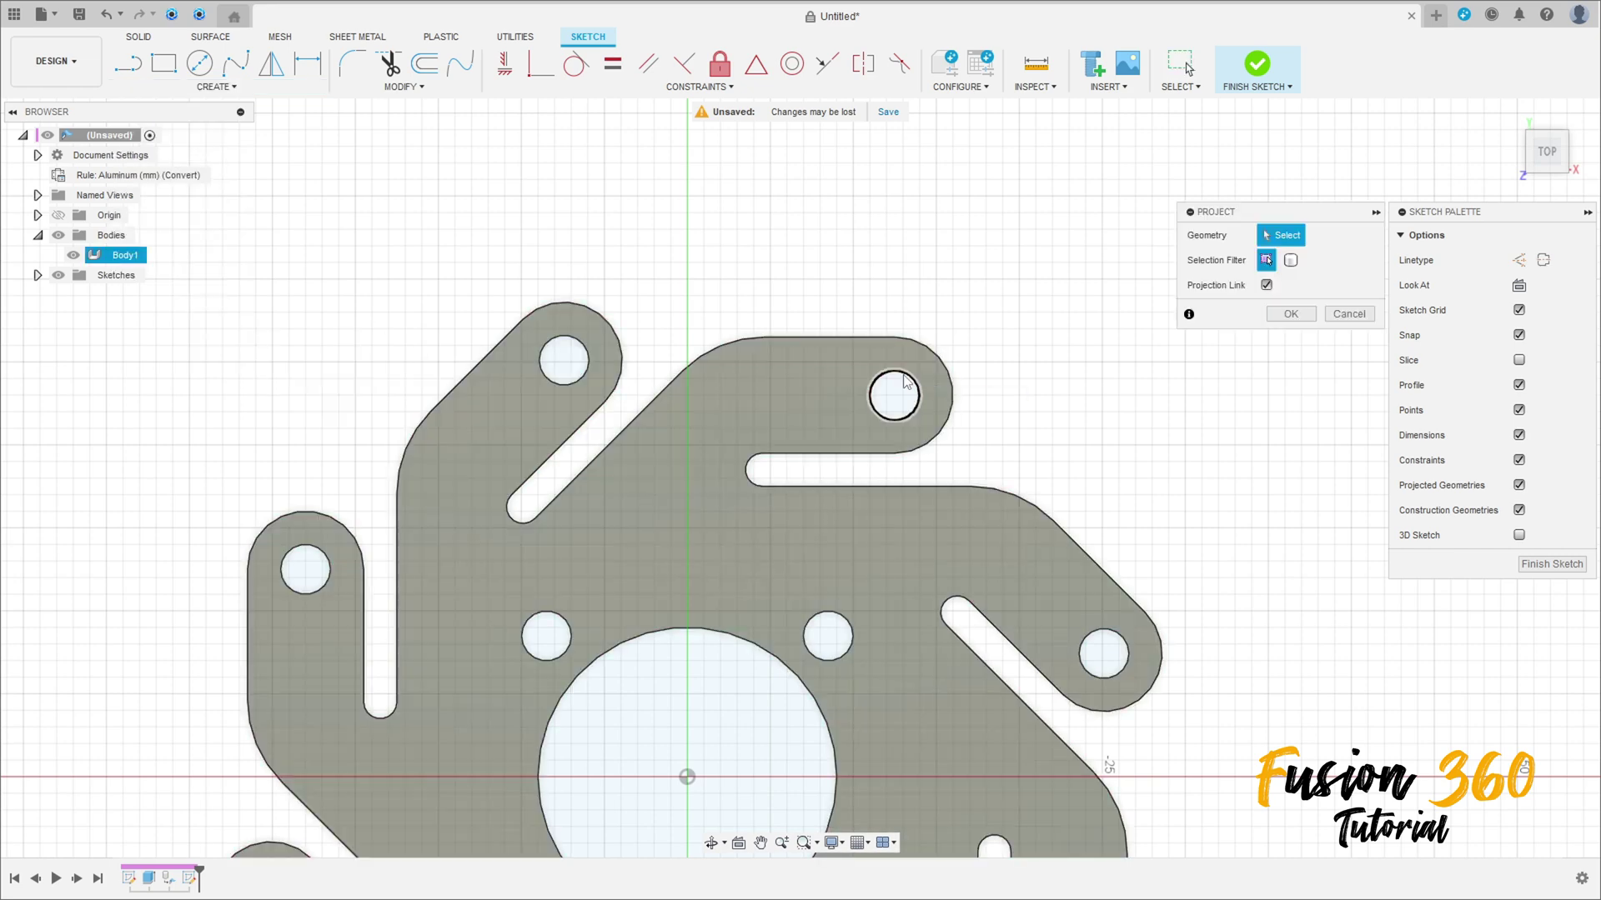
click(1290, 314)
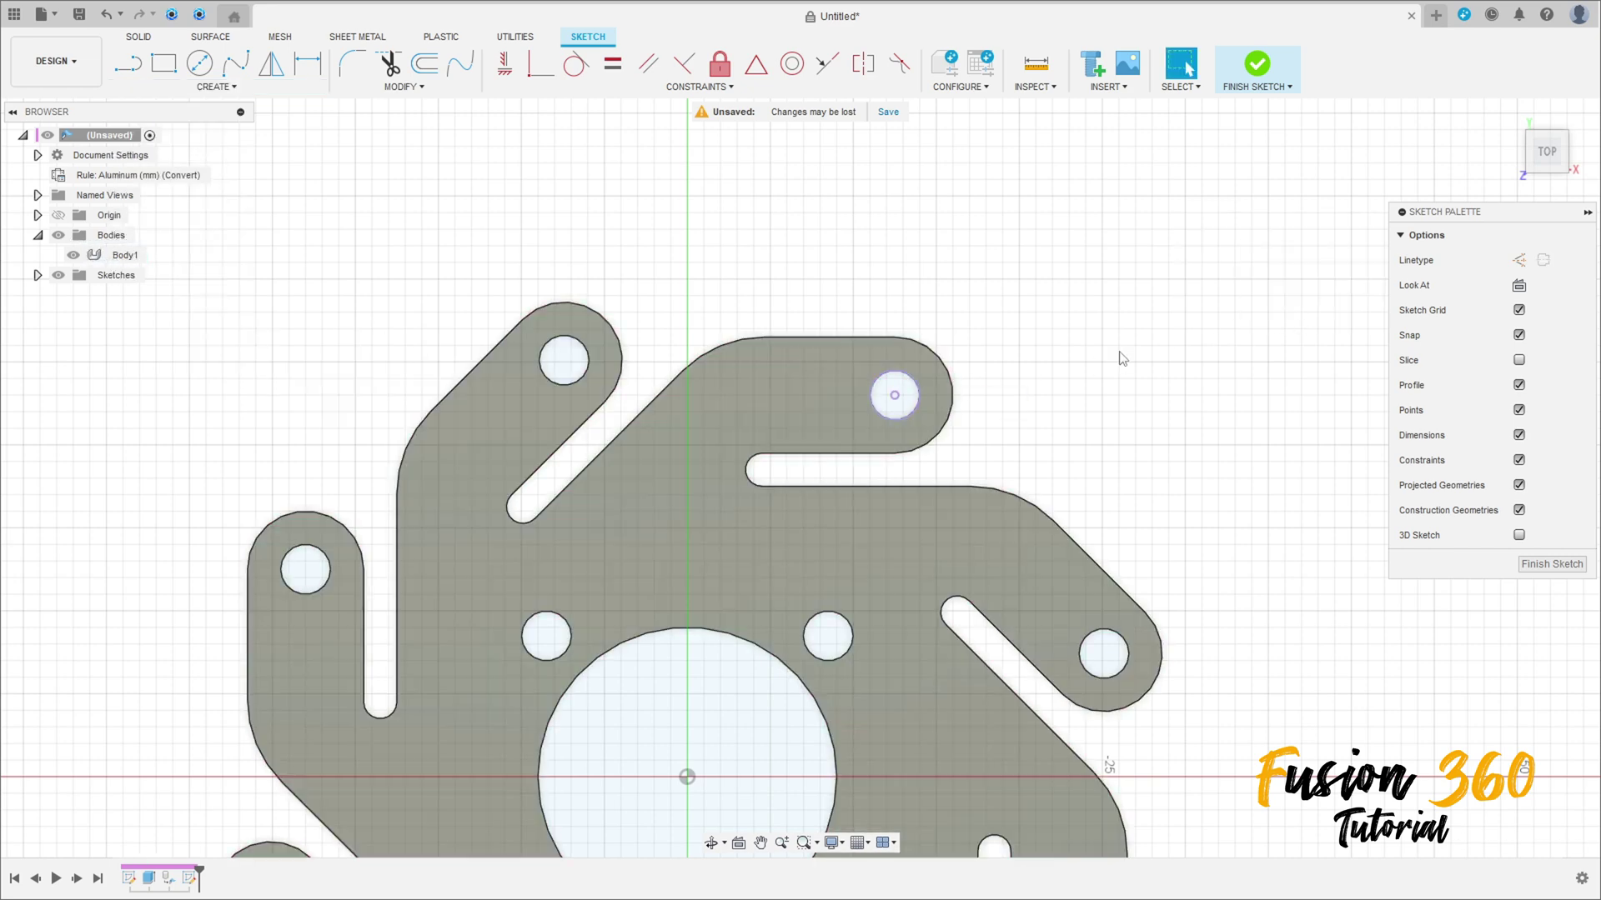
Draw a vertical bend line across the upper arm from its top edge to the slot edge
click(129, 65)
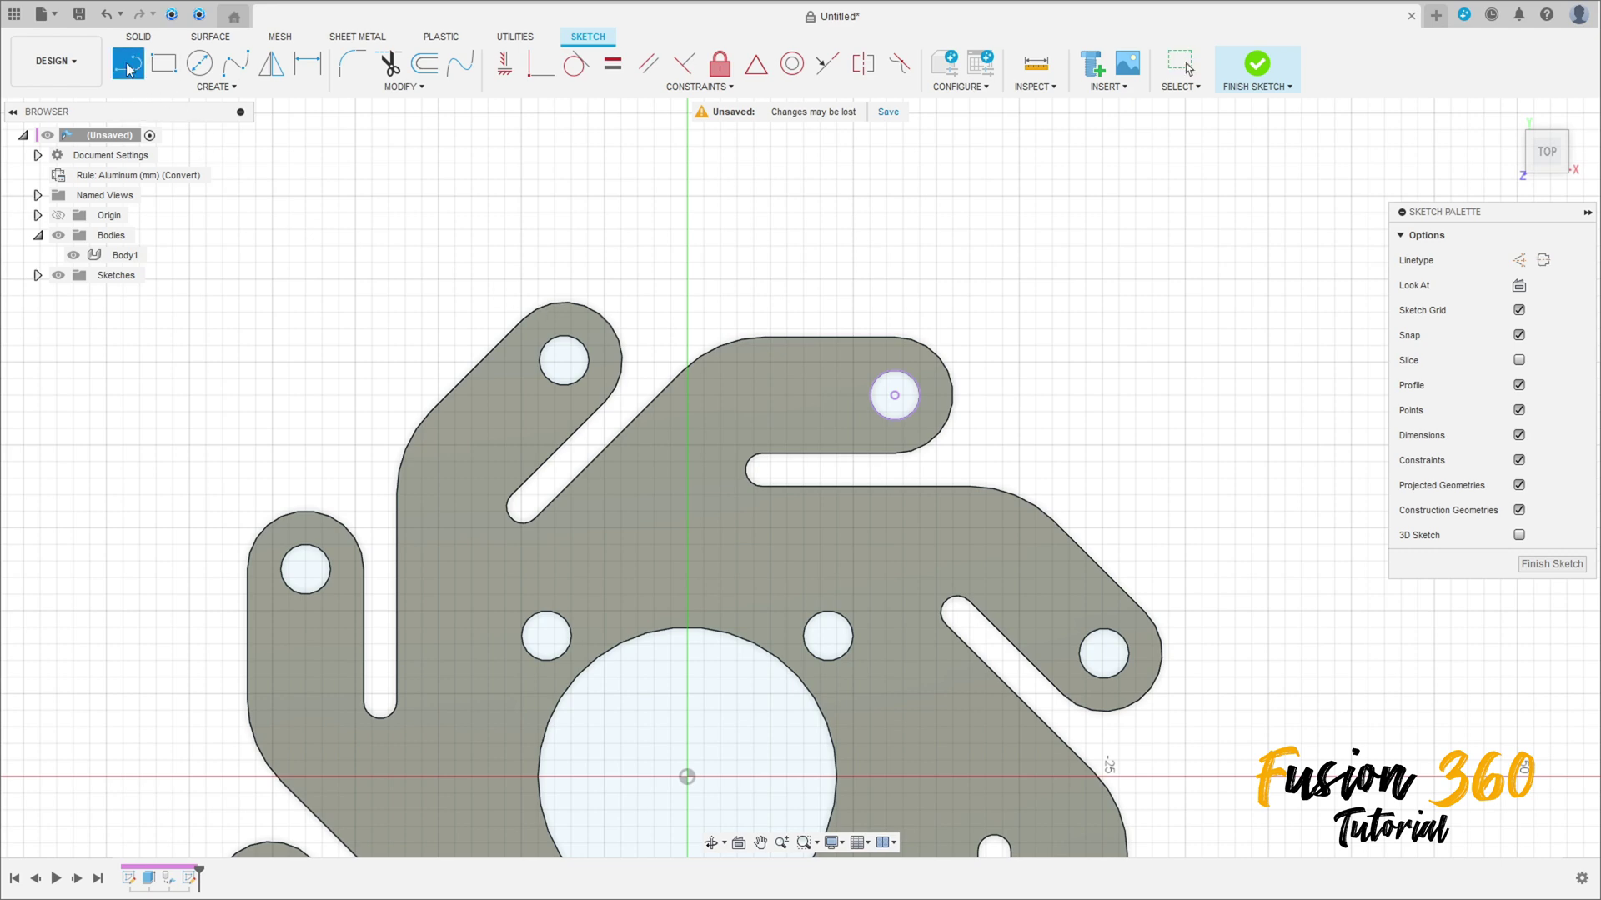
click(807, 338)
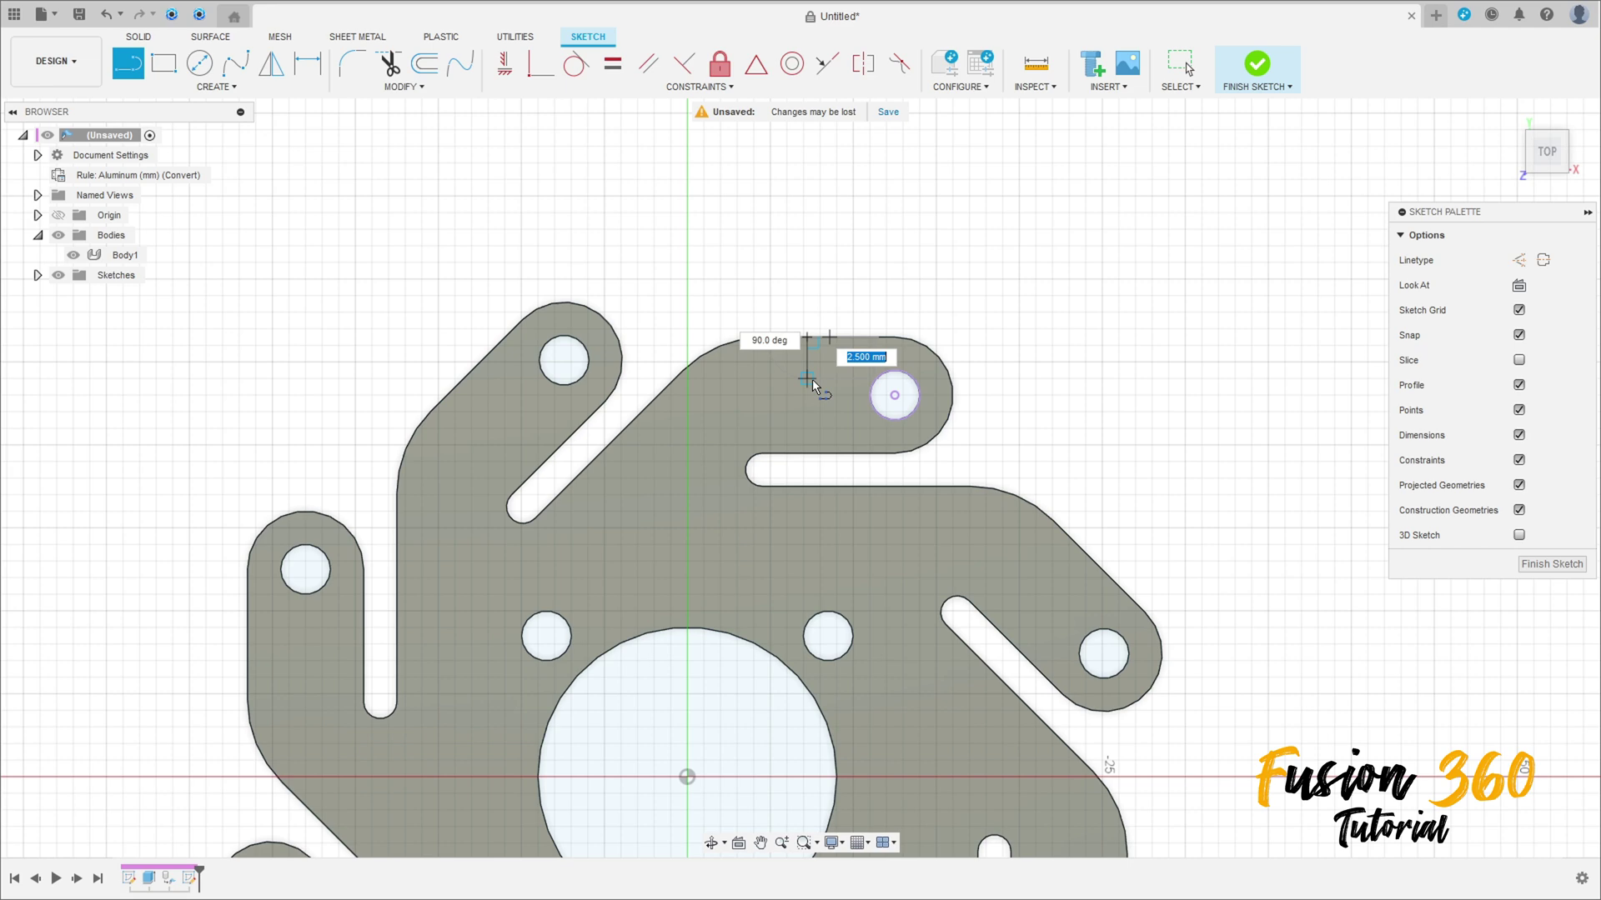
click(807, 454)
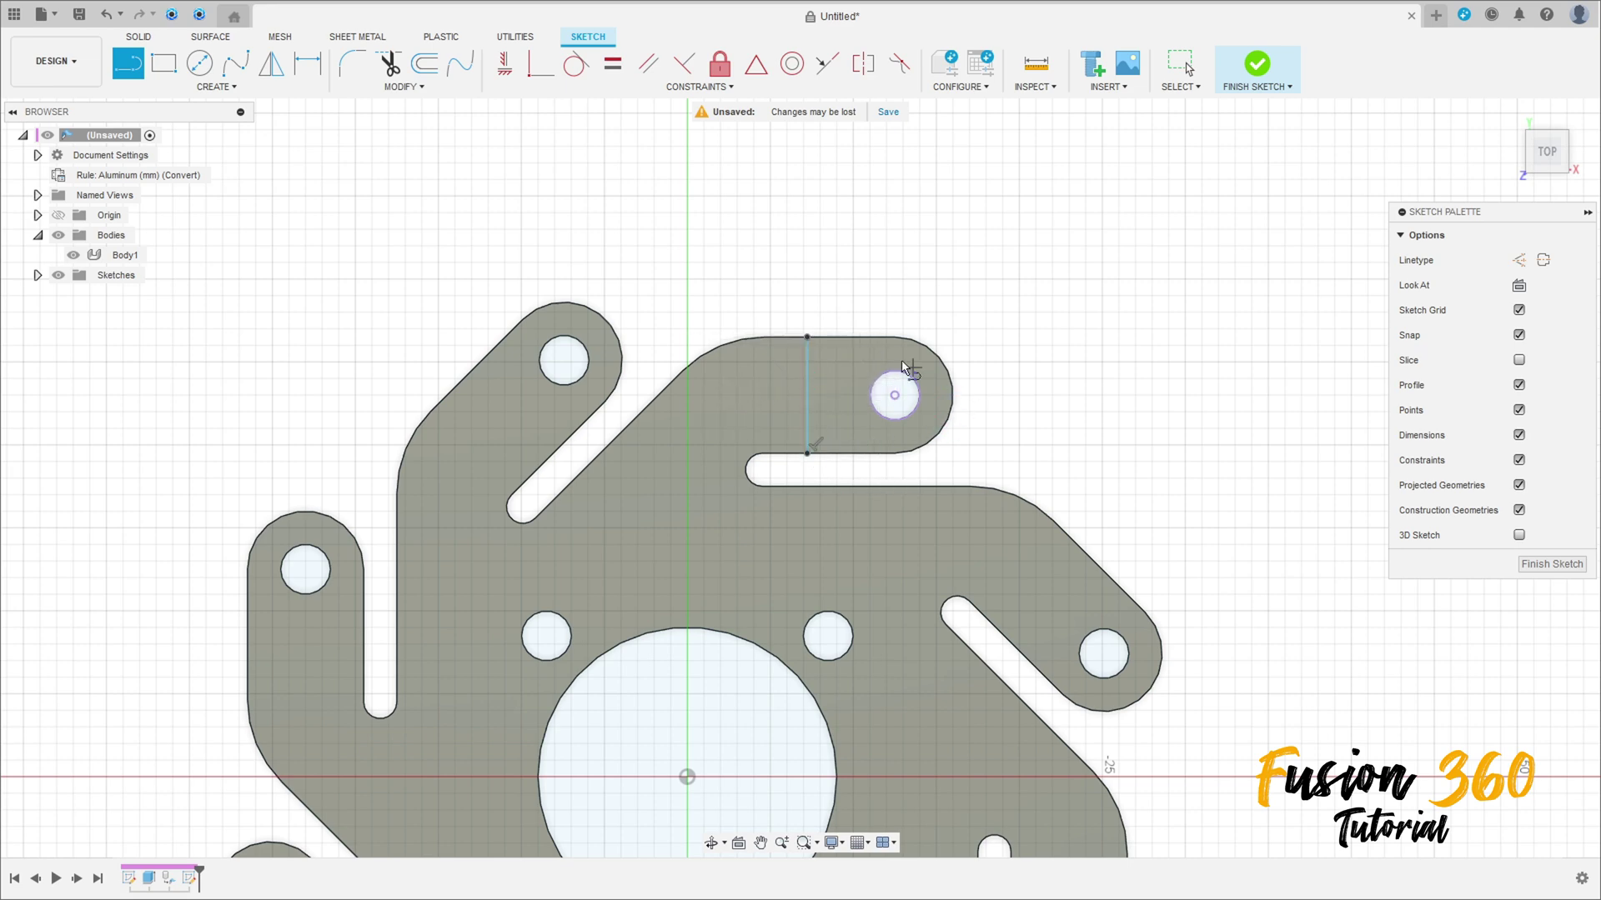
scroll(903, 367, up, 2)
key(Escape)
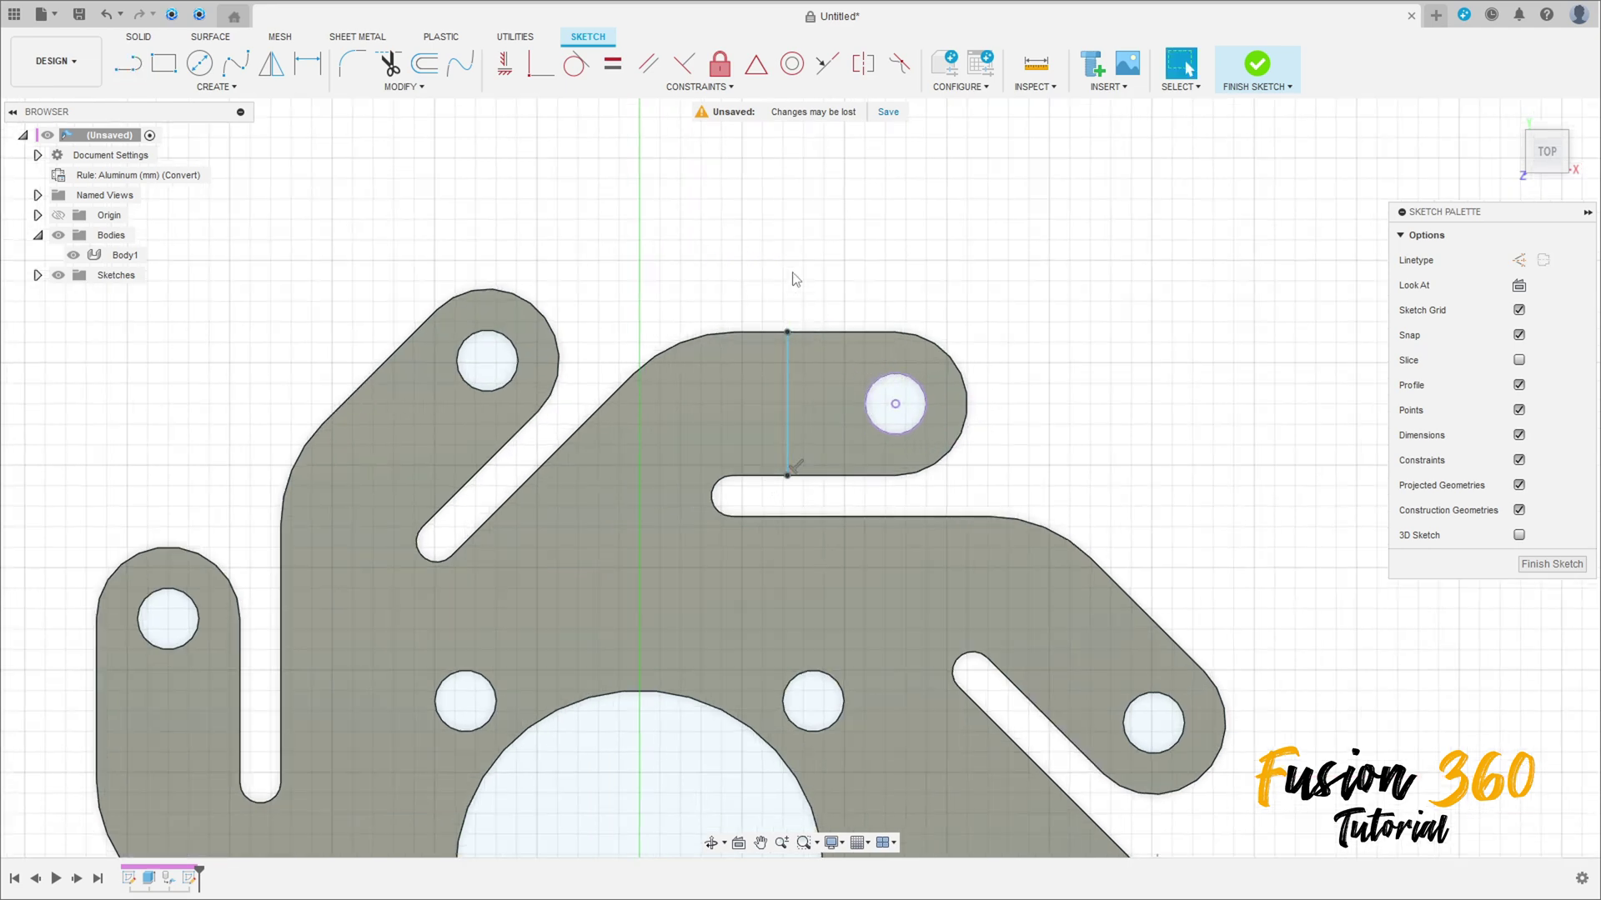
click(511, 77)
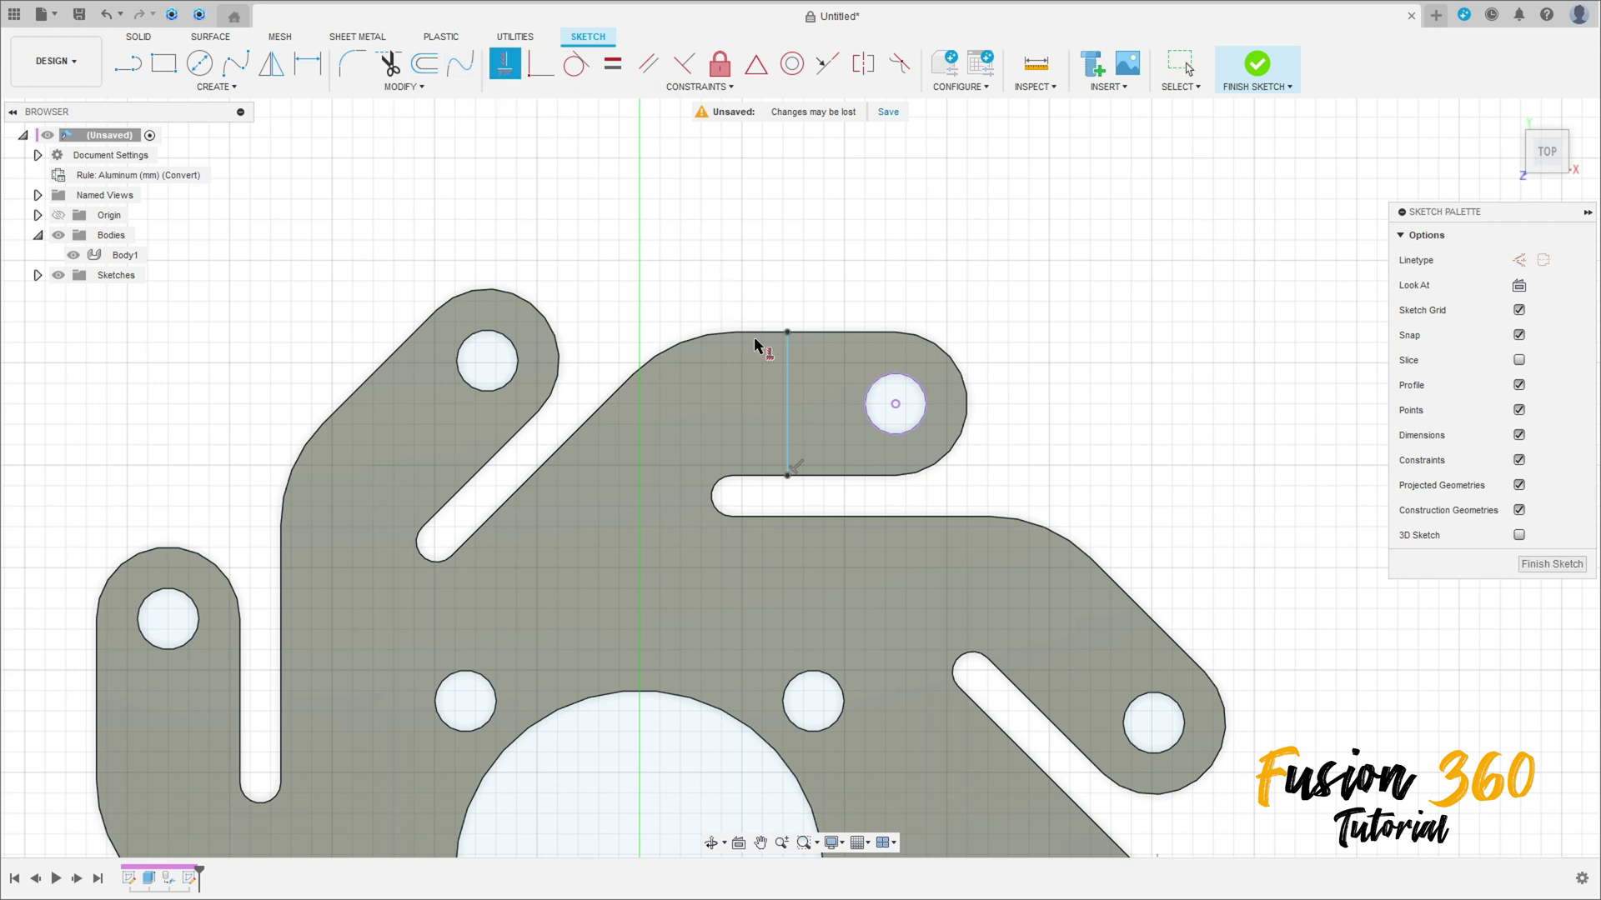
click(784, 386)
key(Escape)
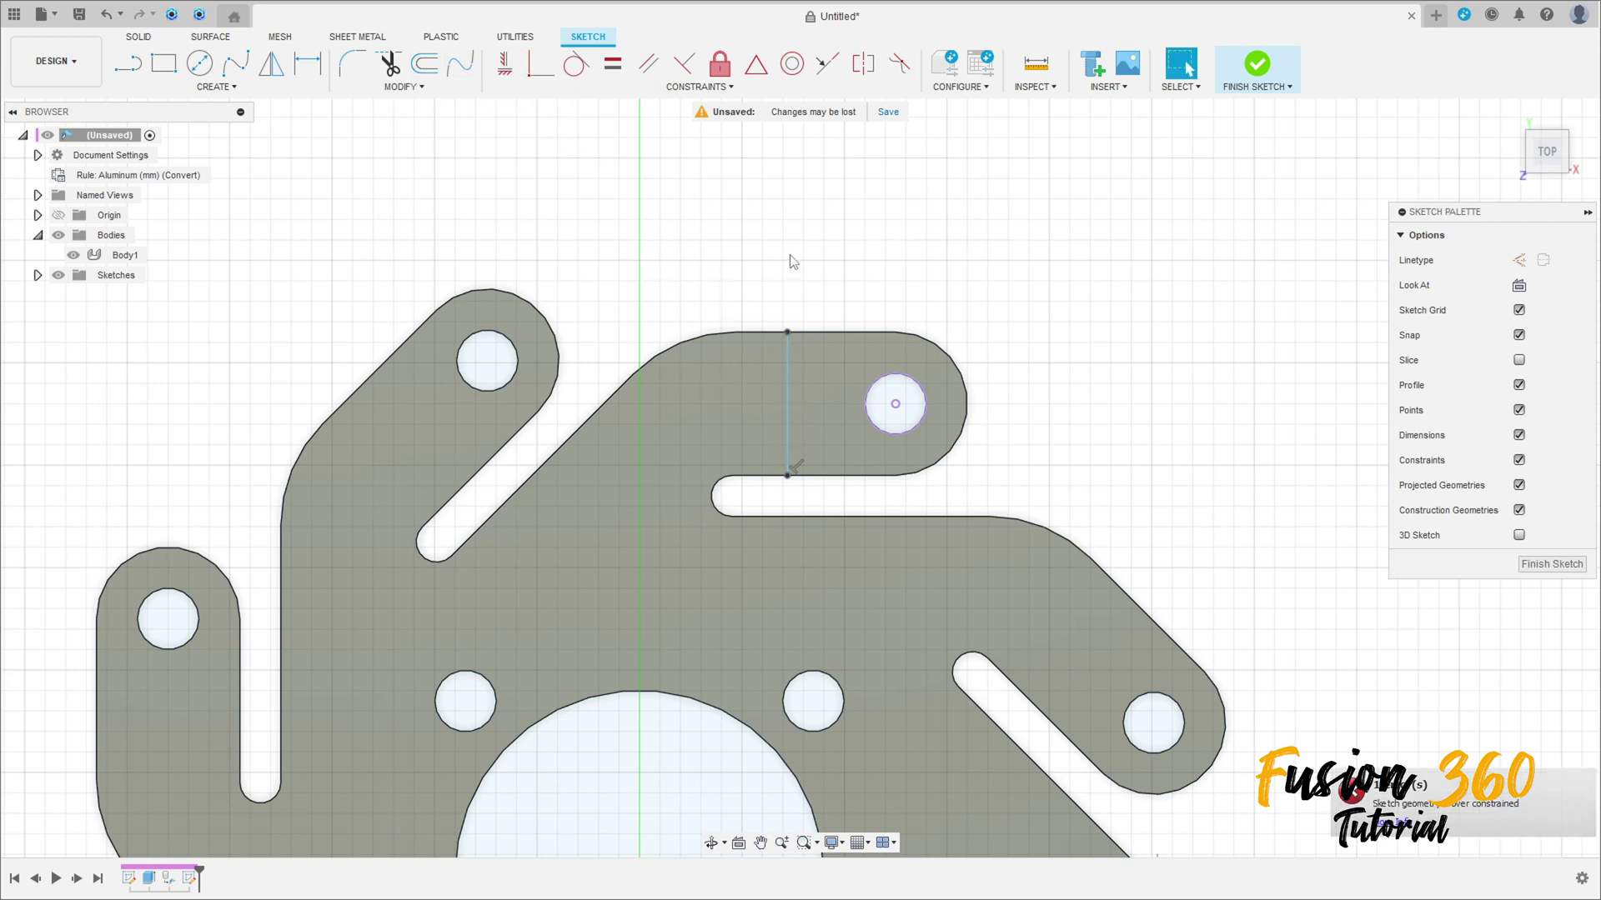
Dimension the bend line 5.95 mm from the projected hole centre
click(299, 73)
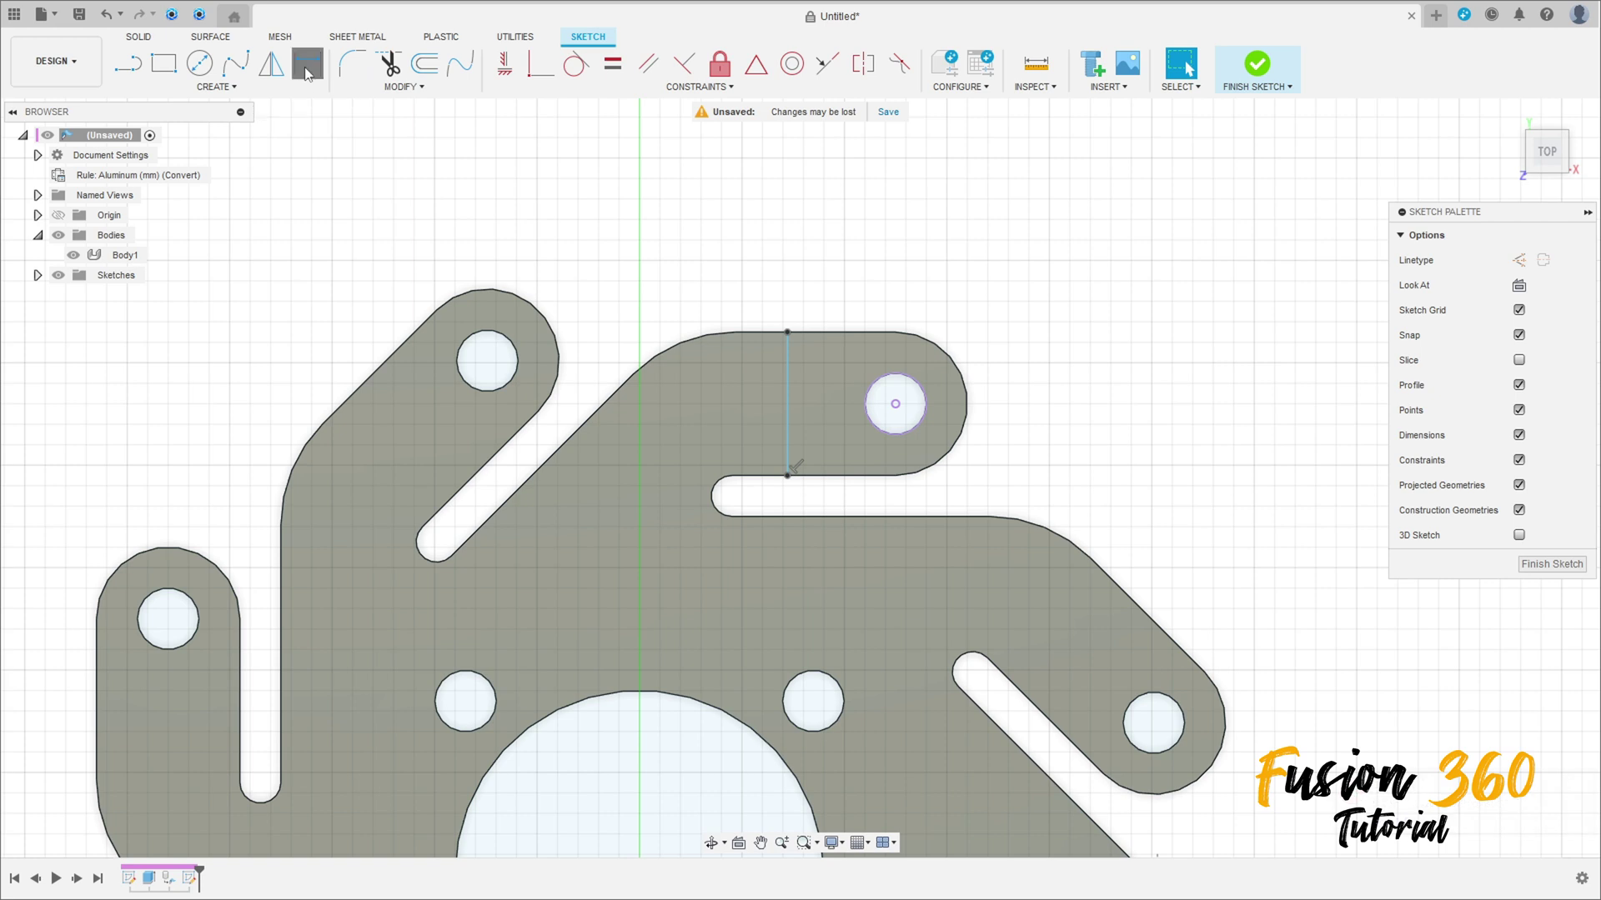
click(788, 409)
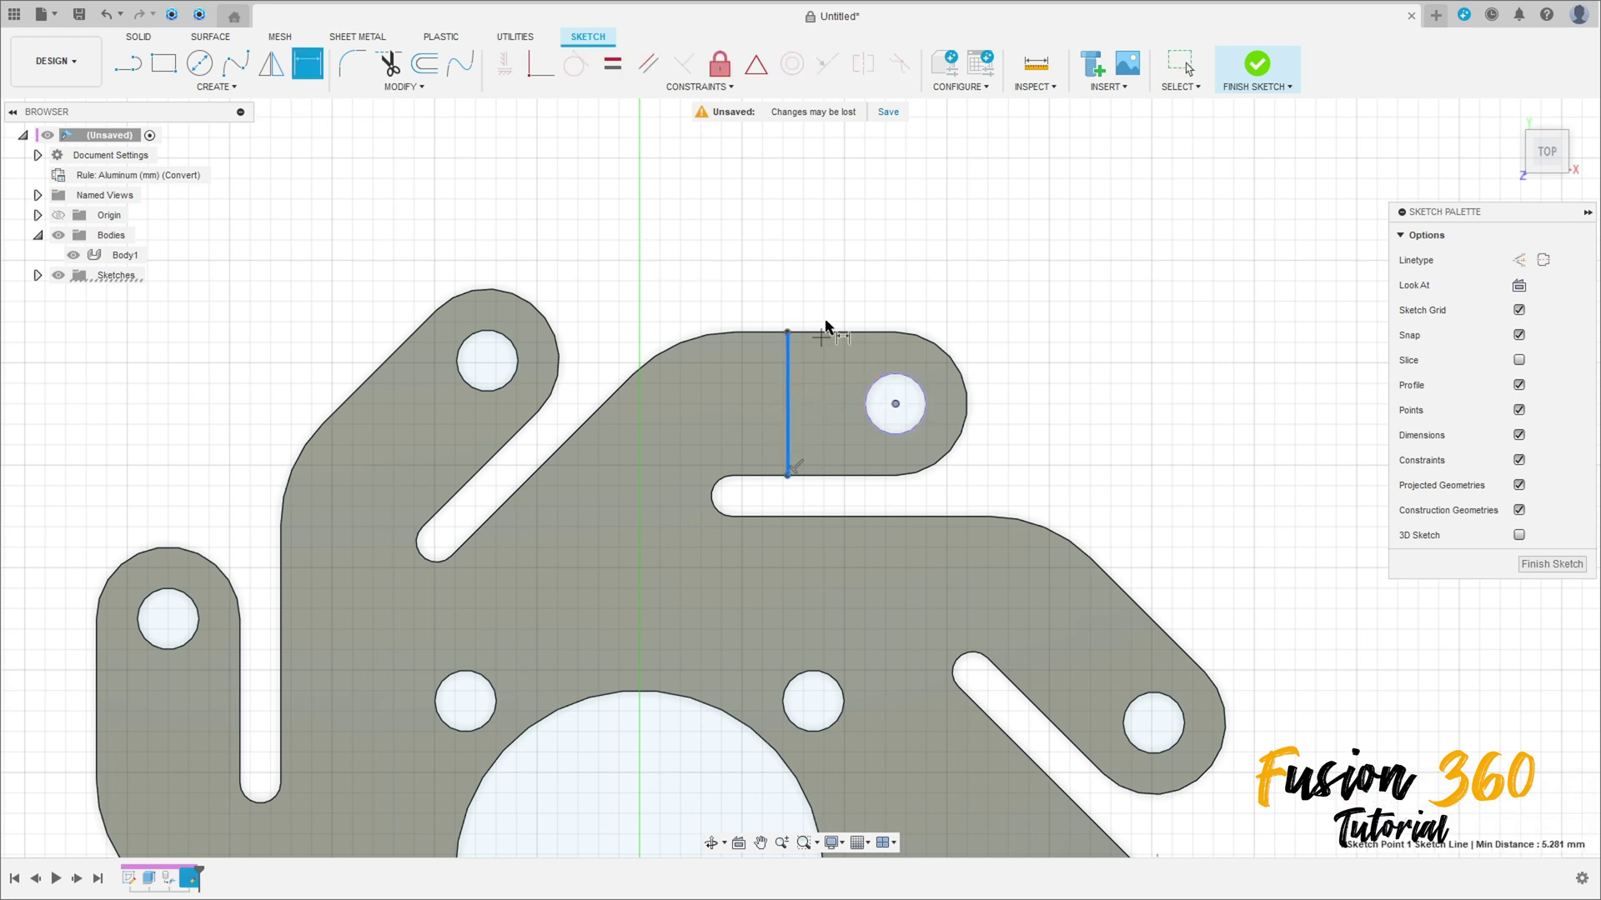
click(840, 267)
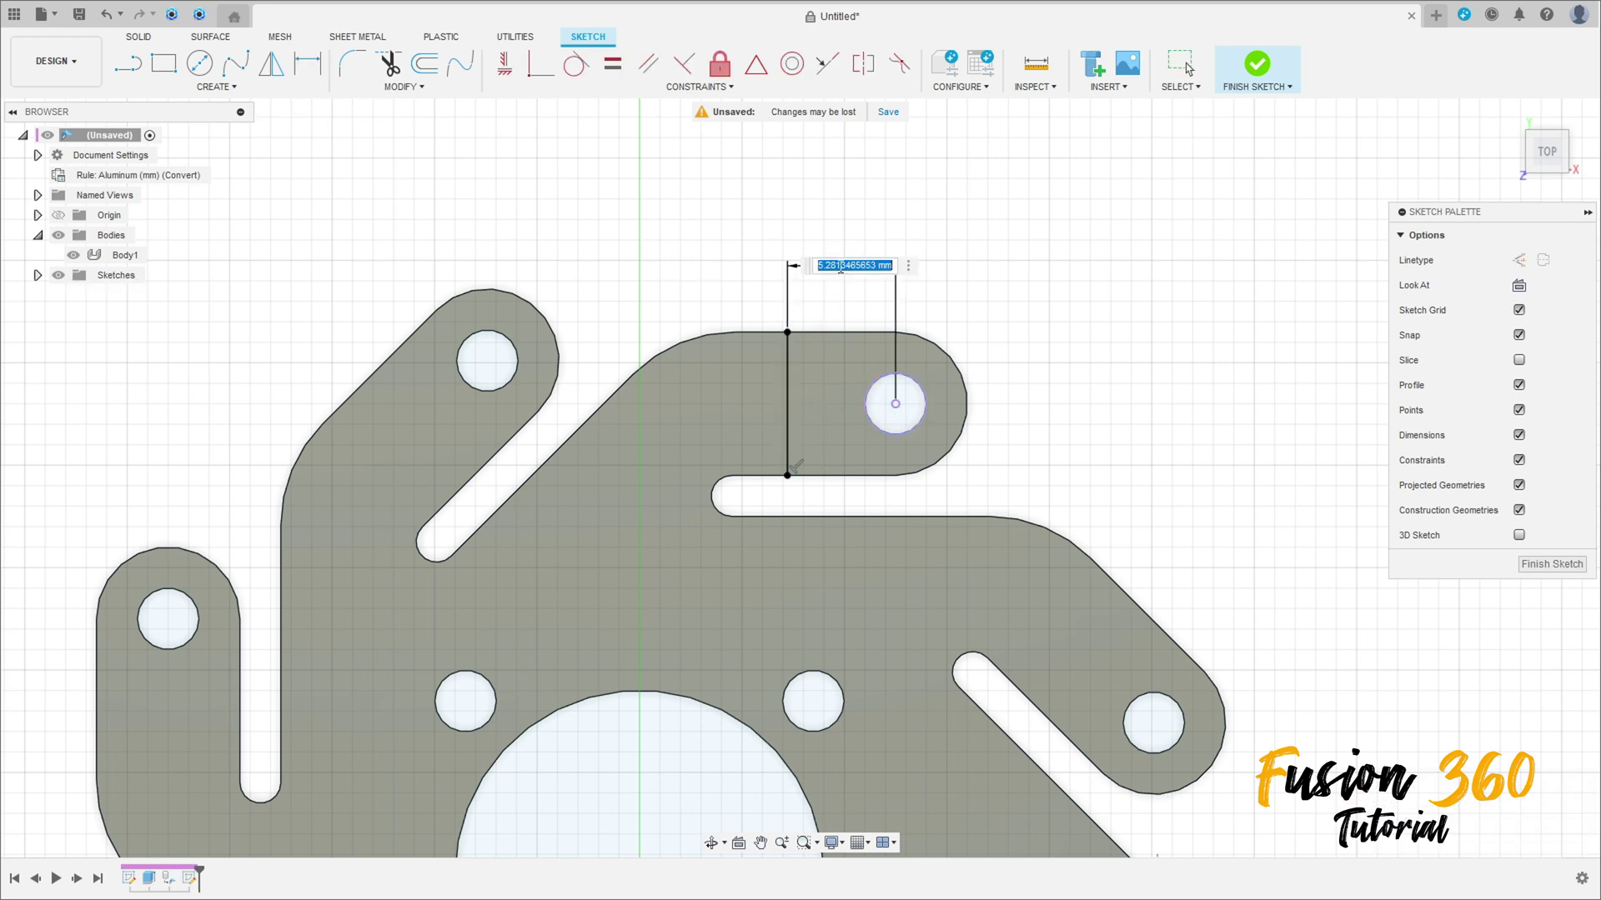
text(5.95)
key(Return)
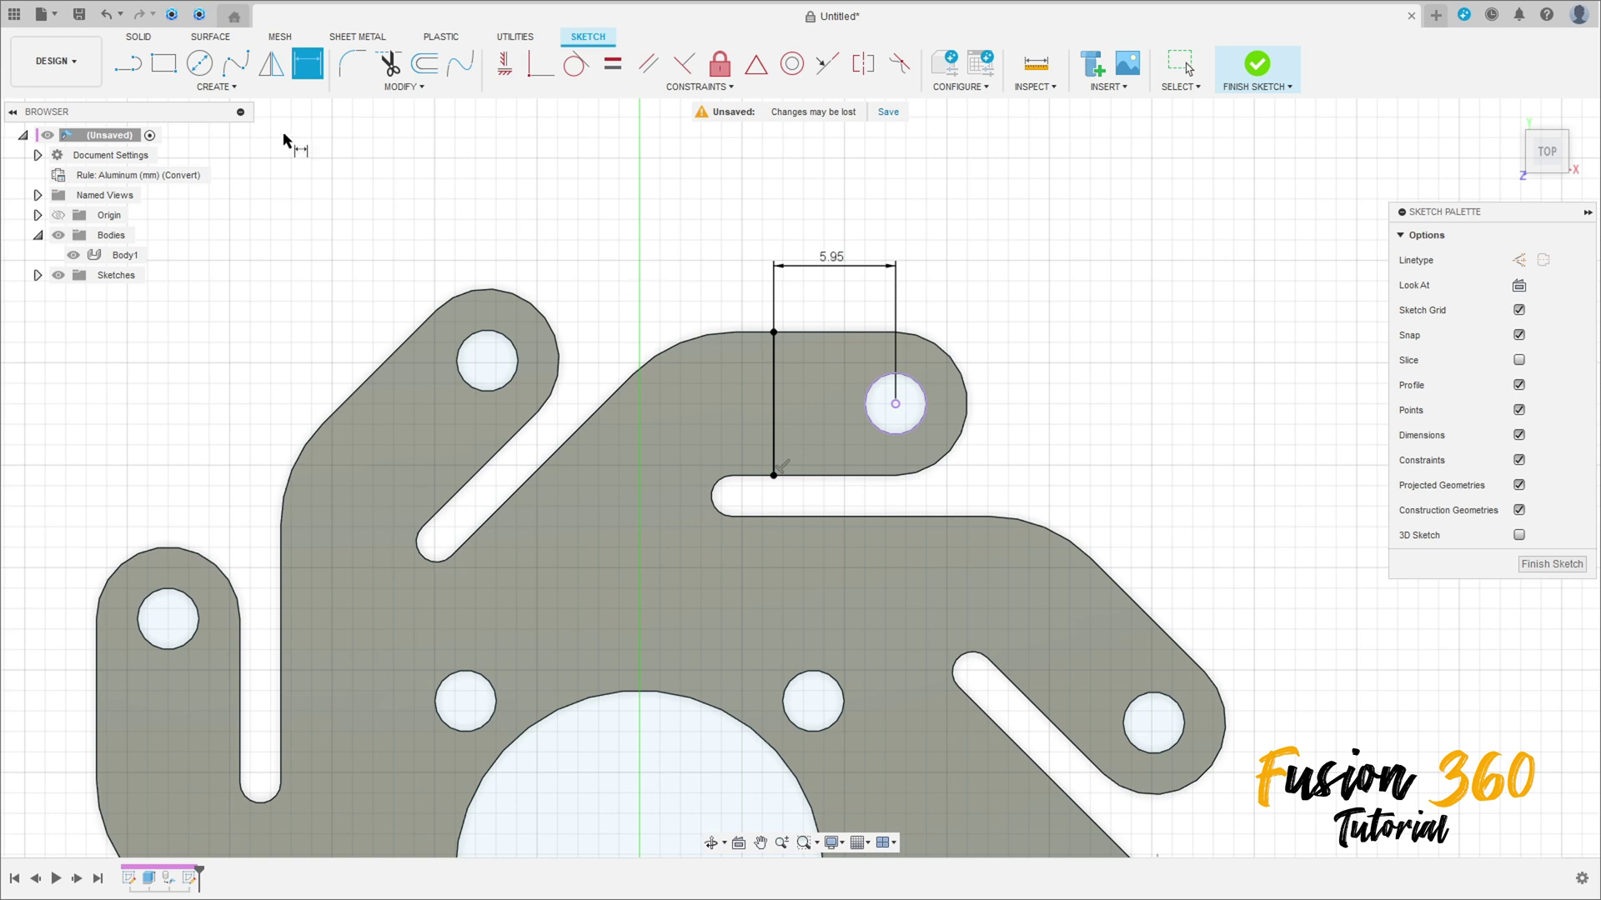
Circular-pattern the bend line 8 times around the centre circle, then view it isometrically
click(222, 87)
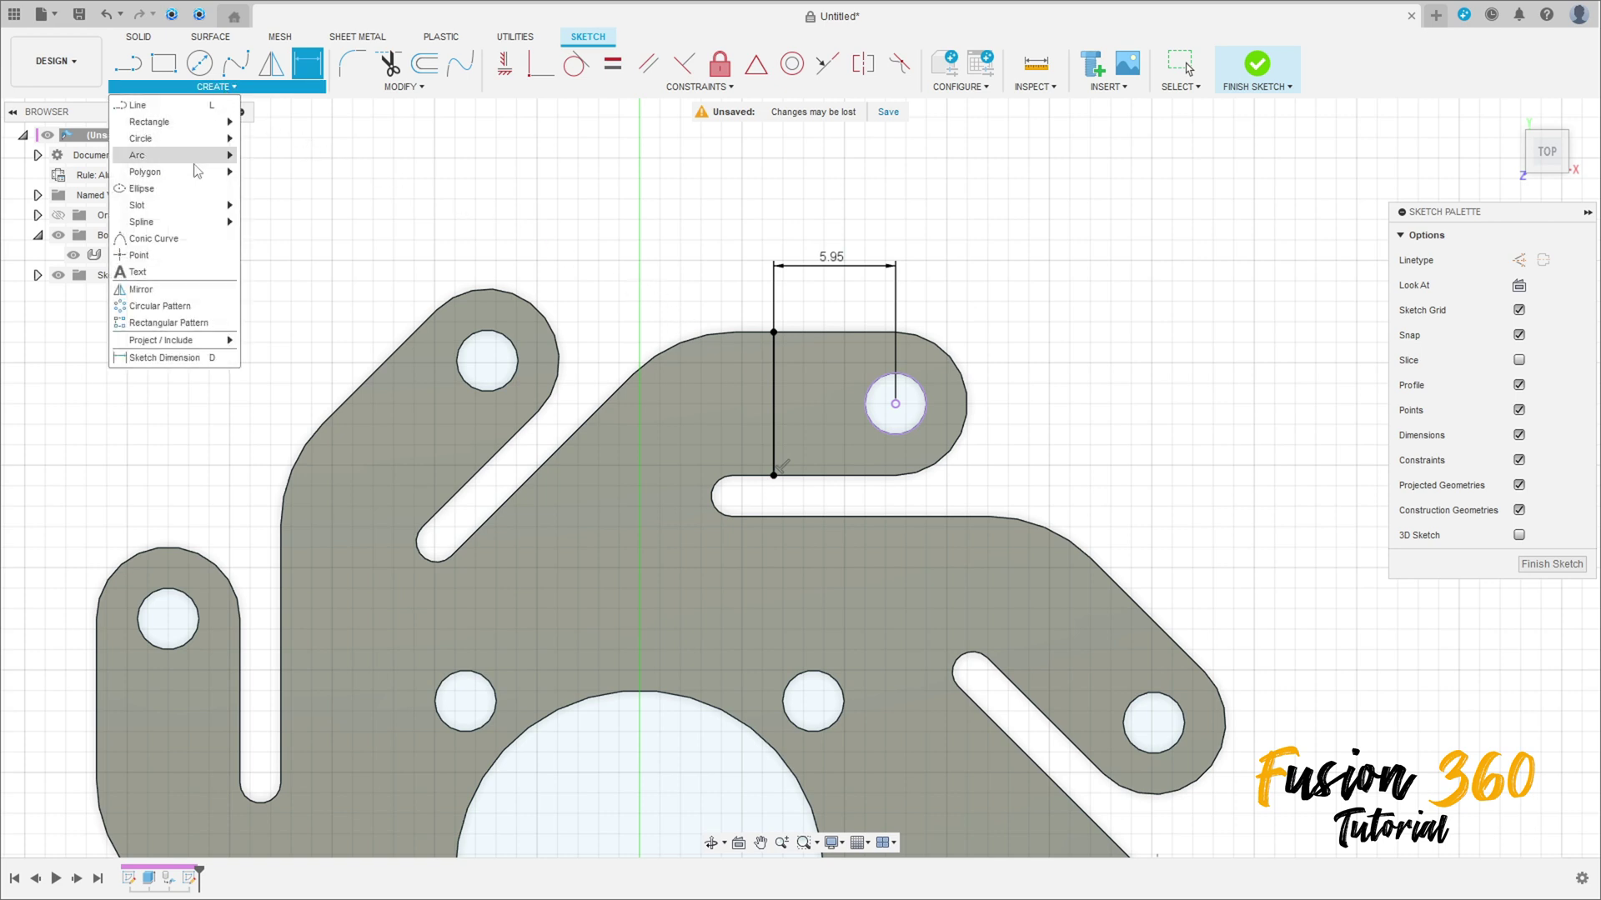
click(160, 306)
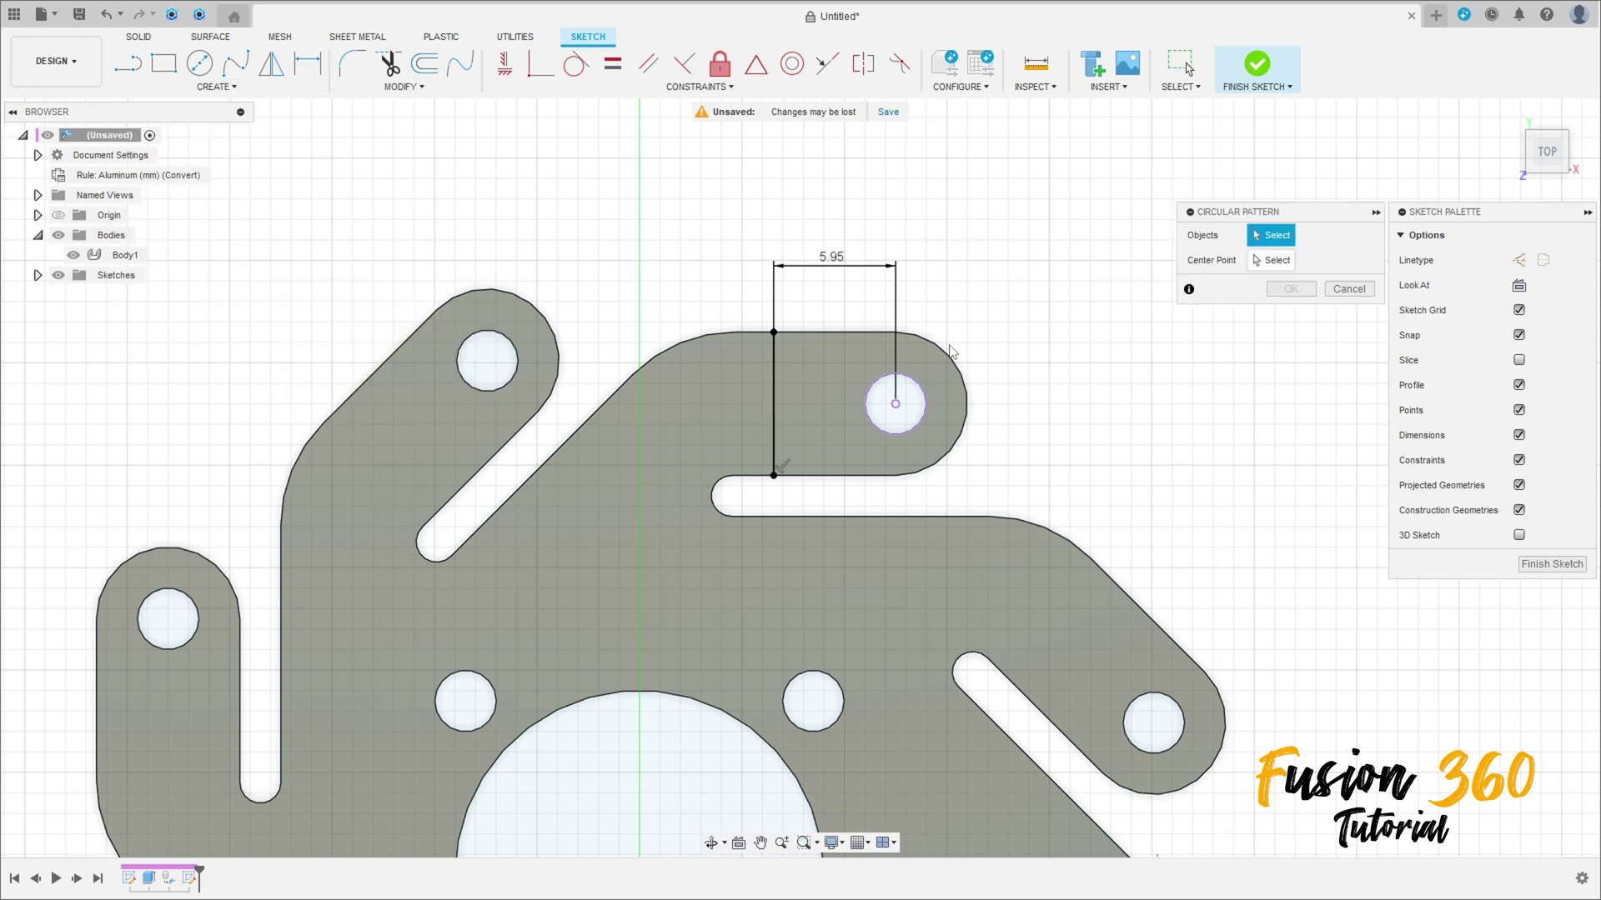
click(774, 392)
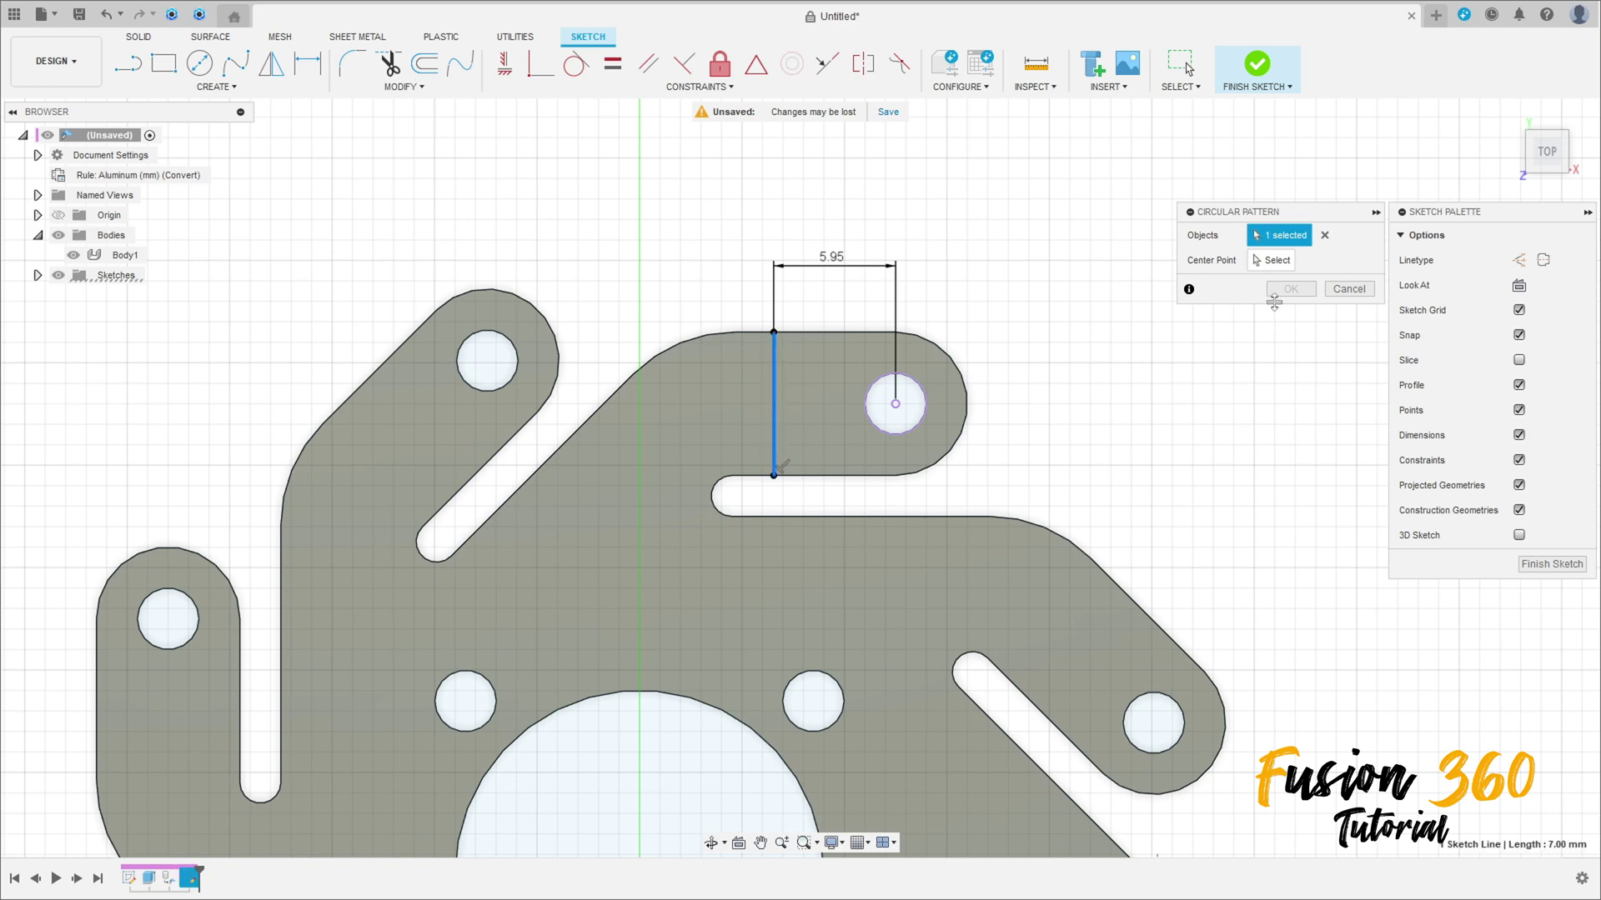
scroll(681, 569, down, 4)
click(677, 655)
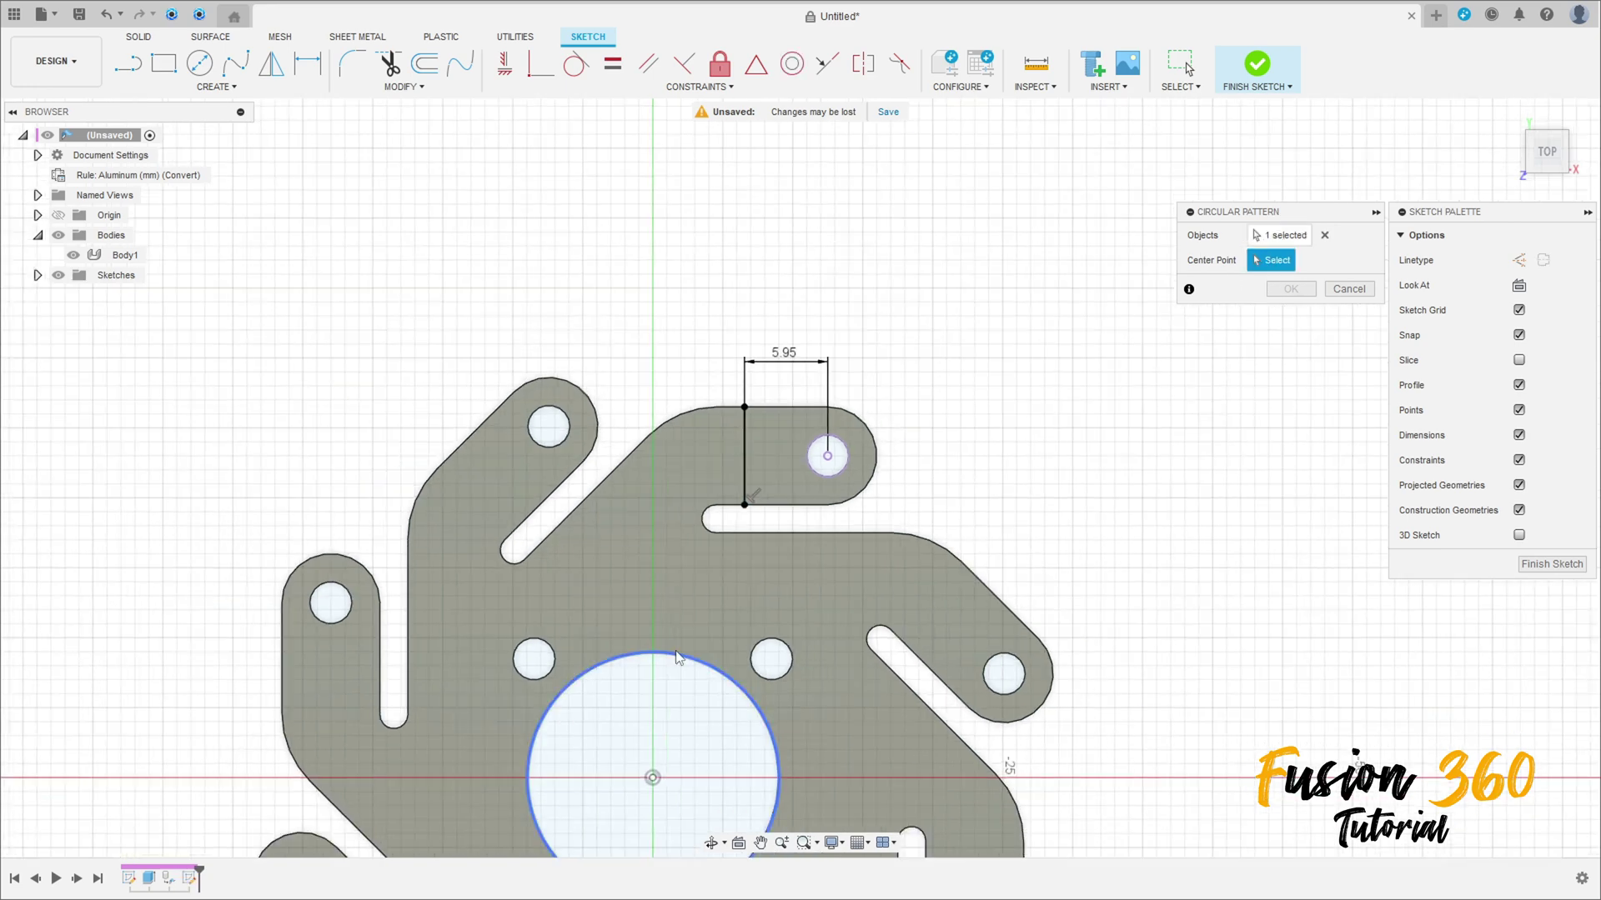
click(1276, 338)
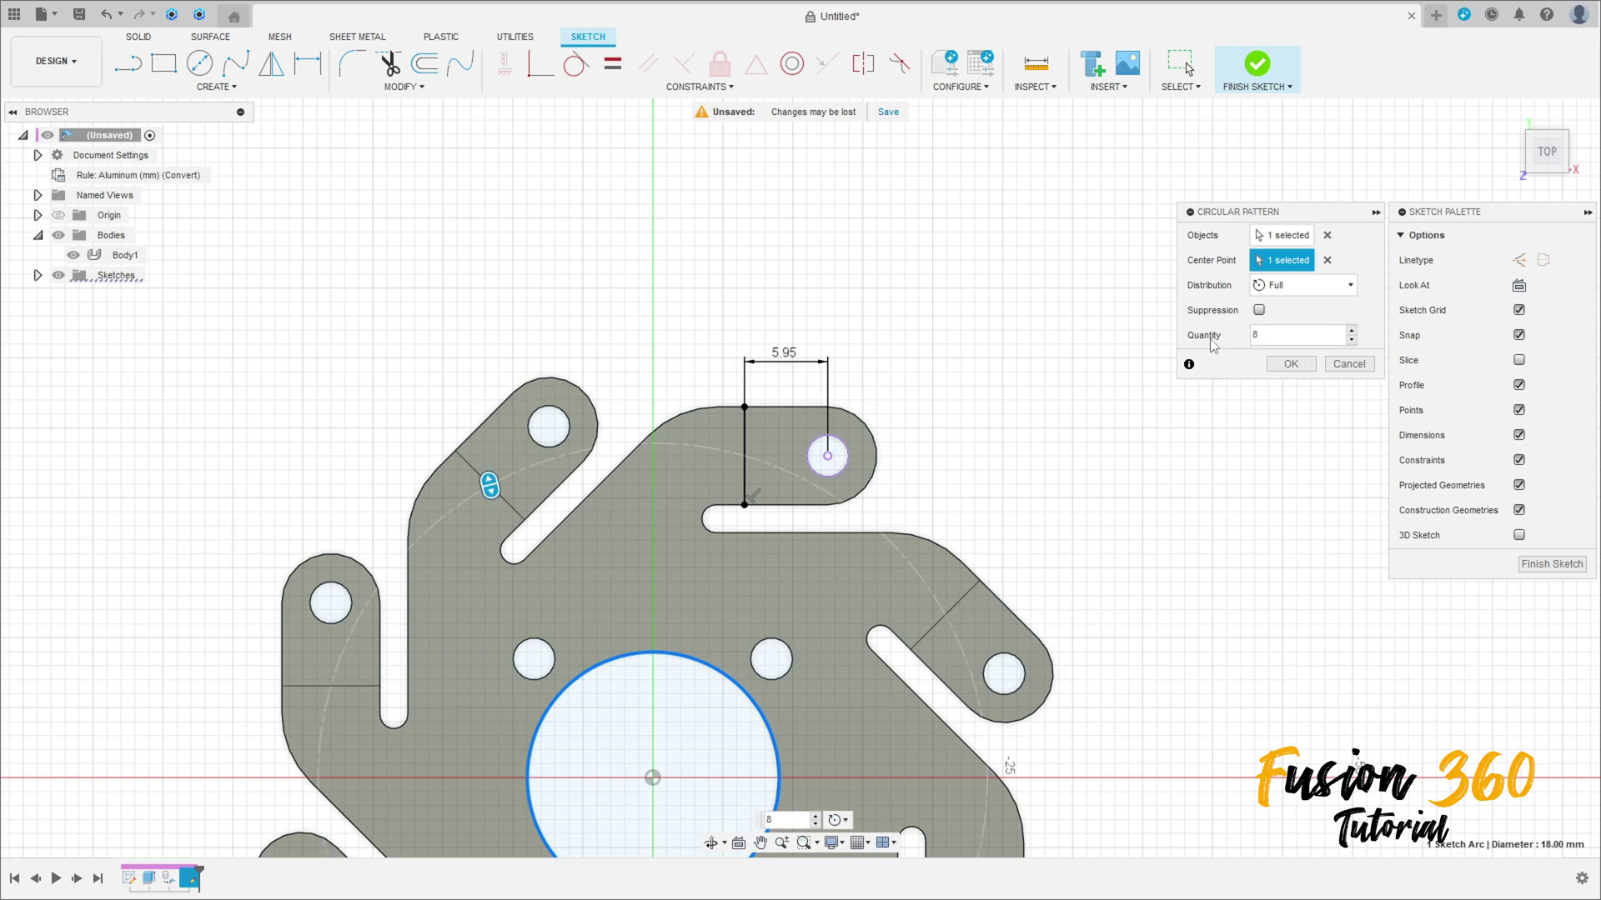
key(Return)
scroll(744, 500, down, 3)
middle_drag(692, 685, 733, 290)
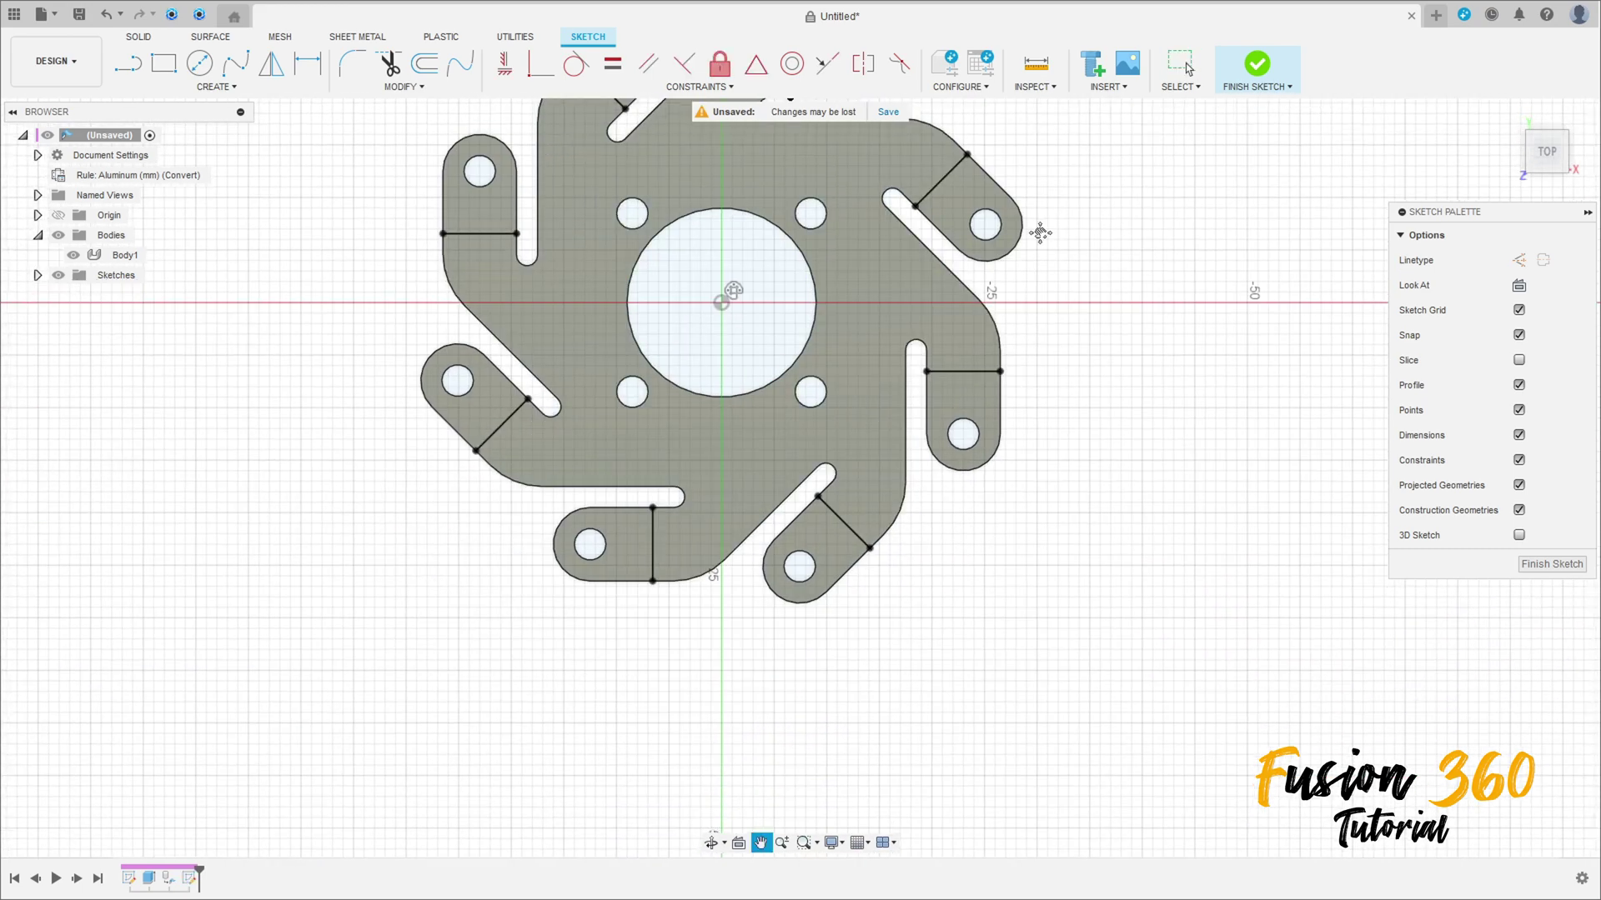
middle_drag(1041, 233, 1042, 377)
shift+middle_drag(1080, 281, 1089, 183)
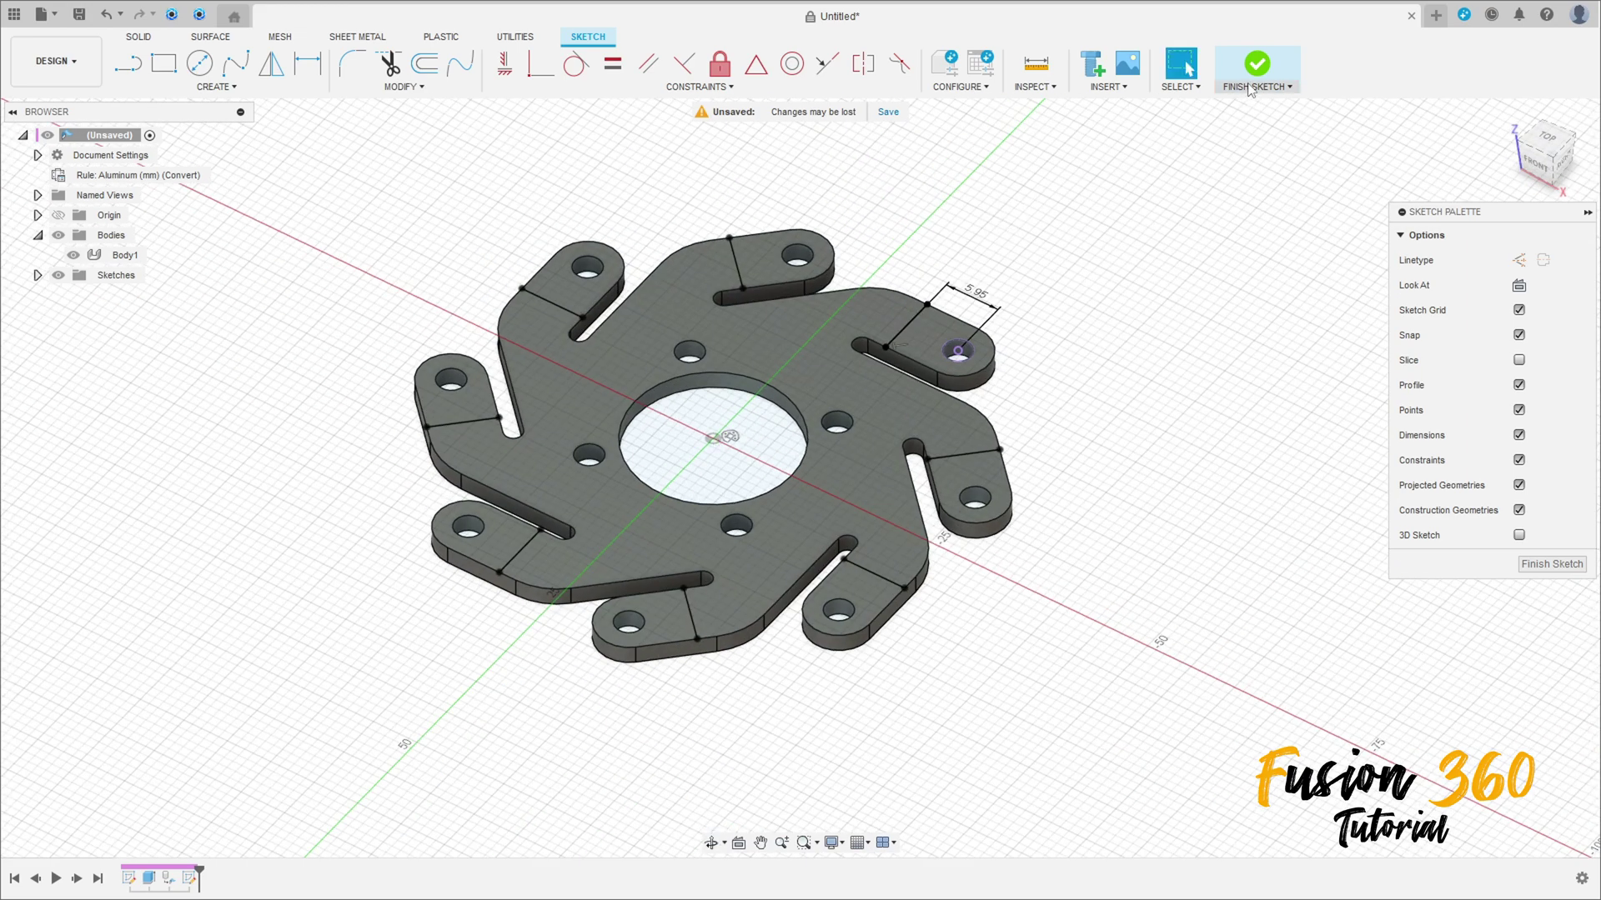
Finish the sketch, return to Home view, and start a Bend with the top face stationary
click(1255, 75)
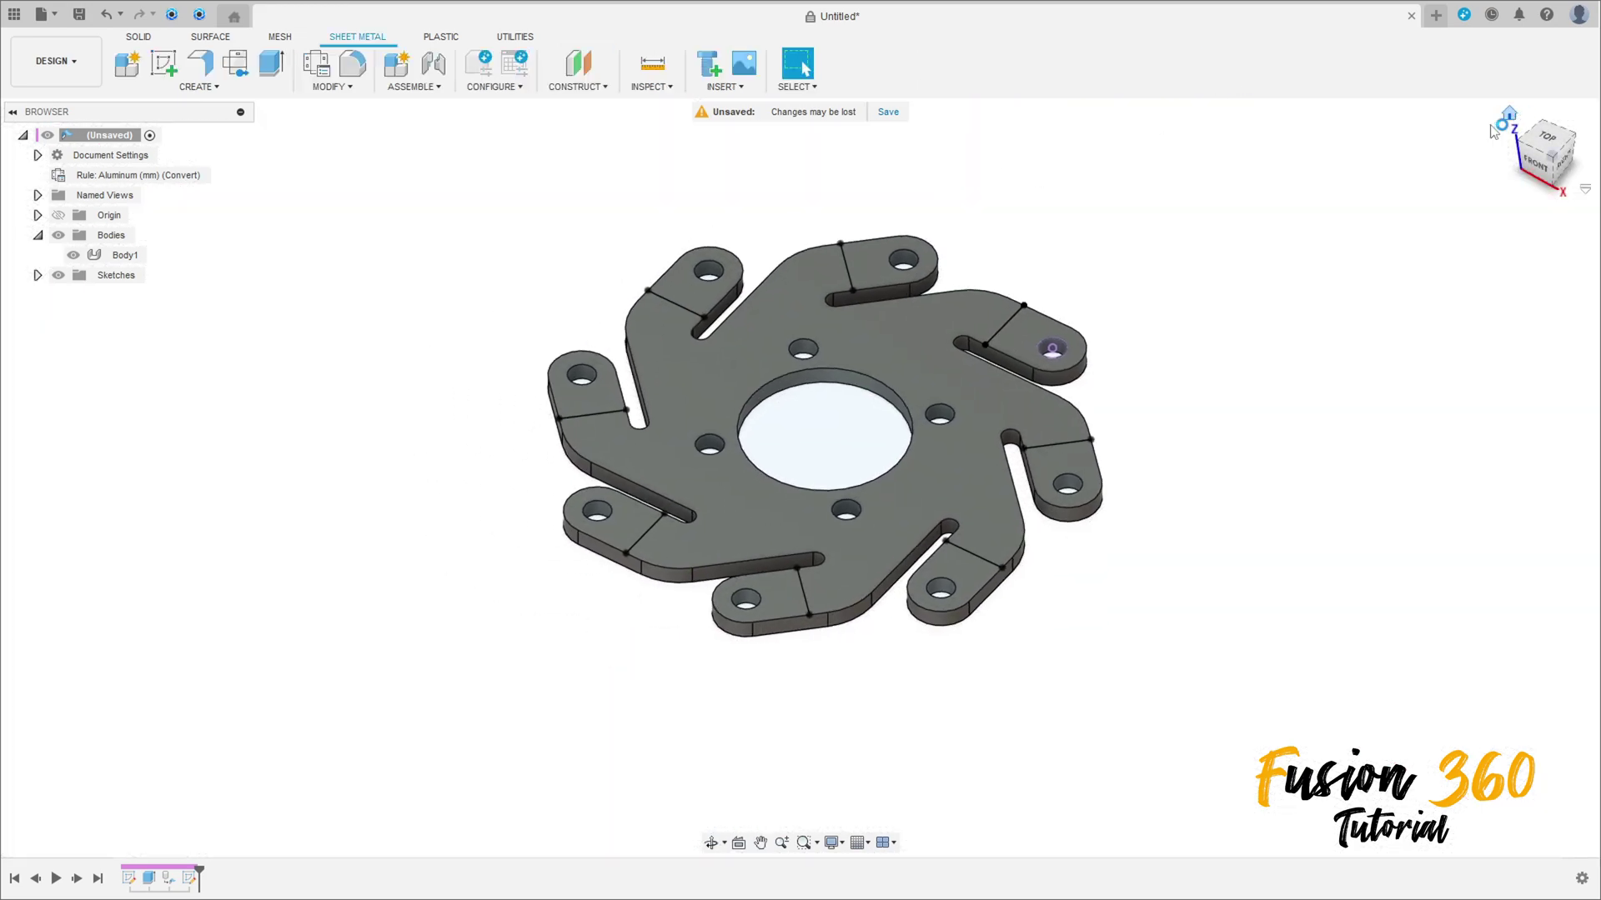
click(1508, 114)
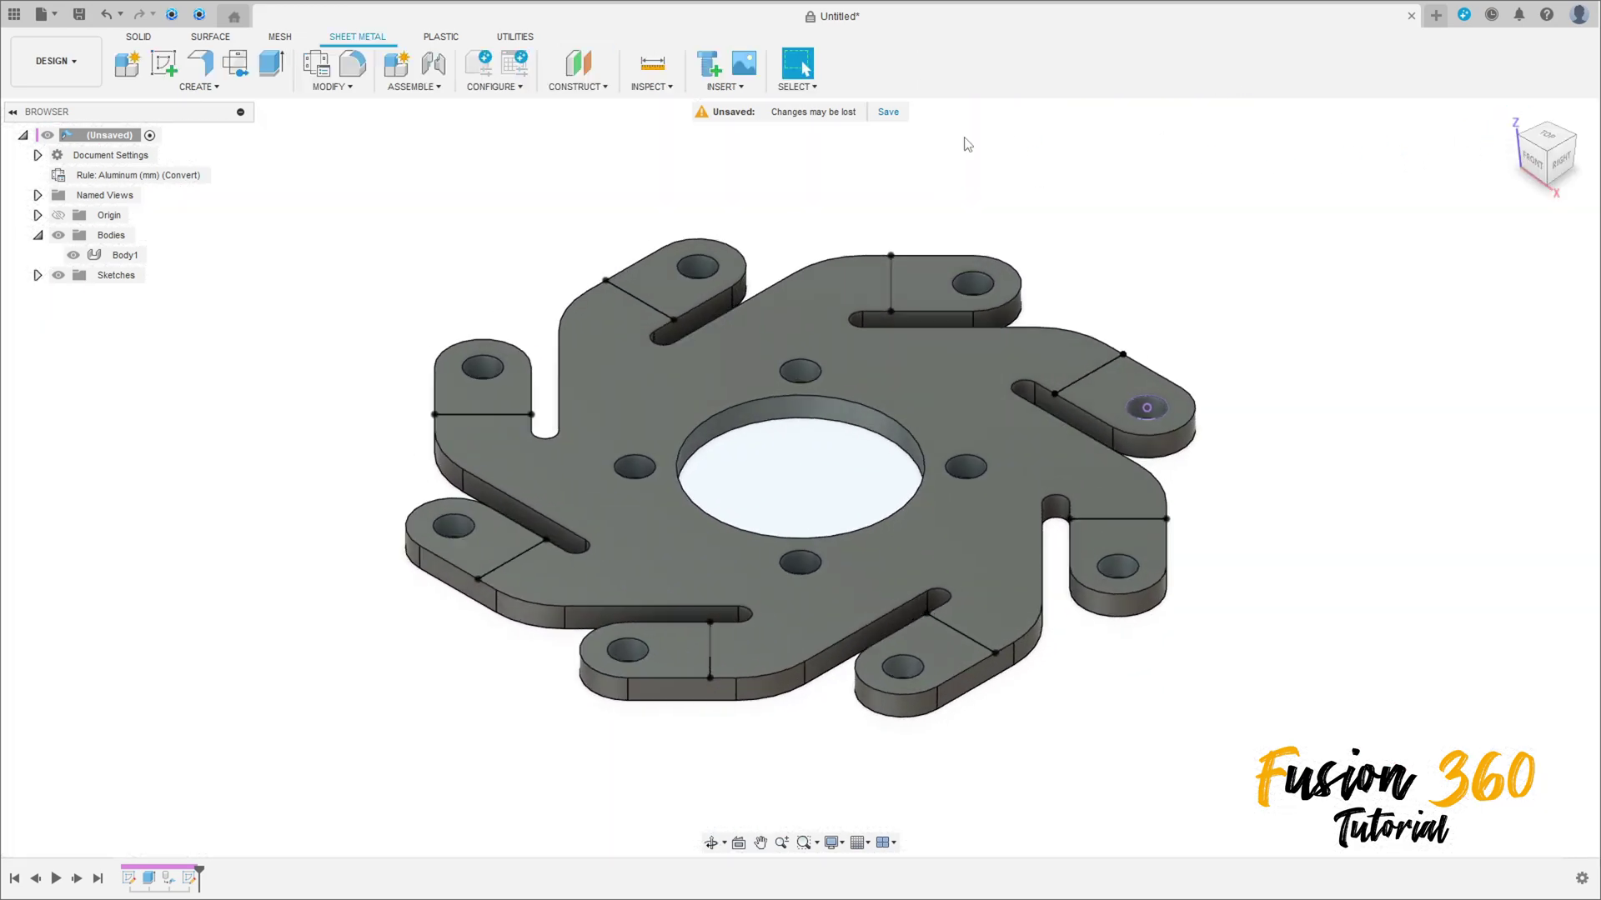
click(199, 86)
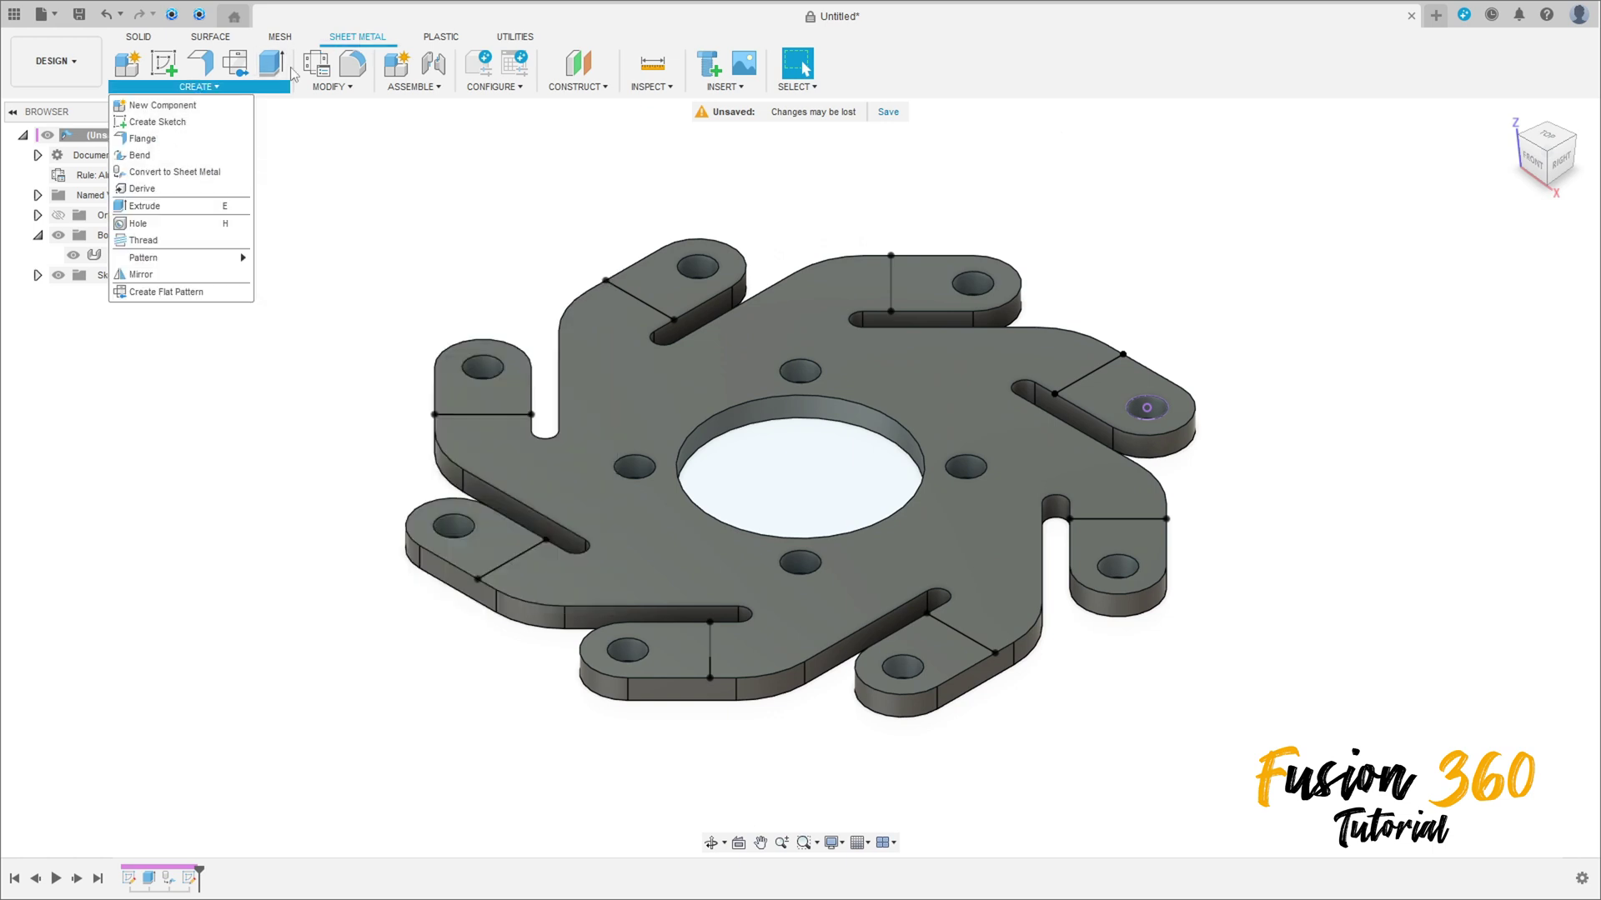
click(171, 157)
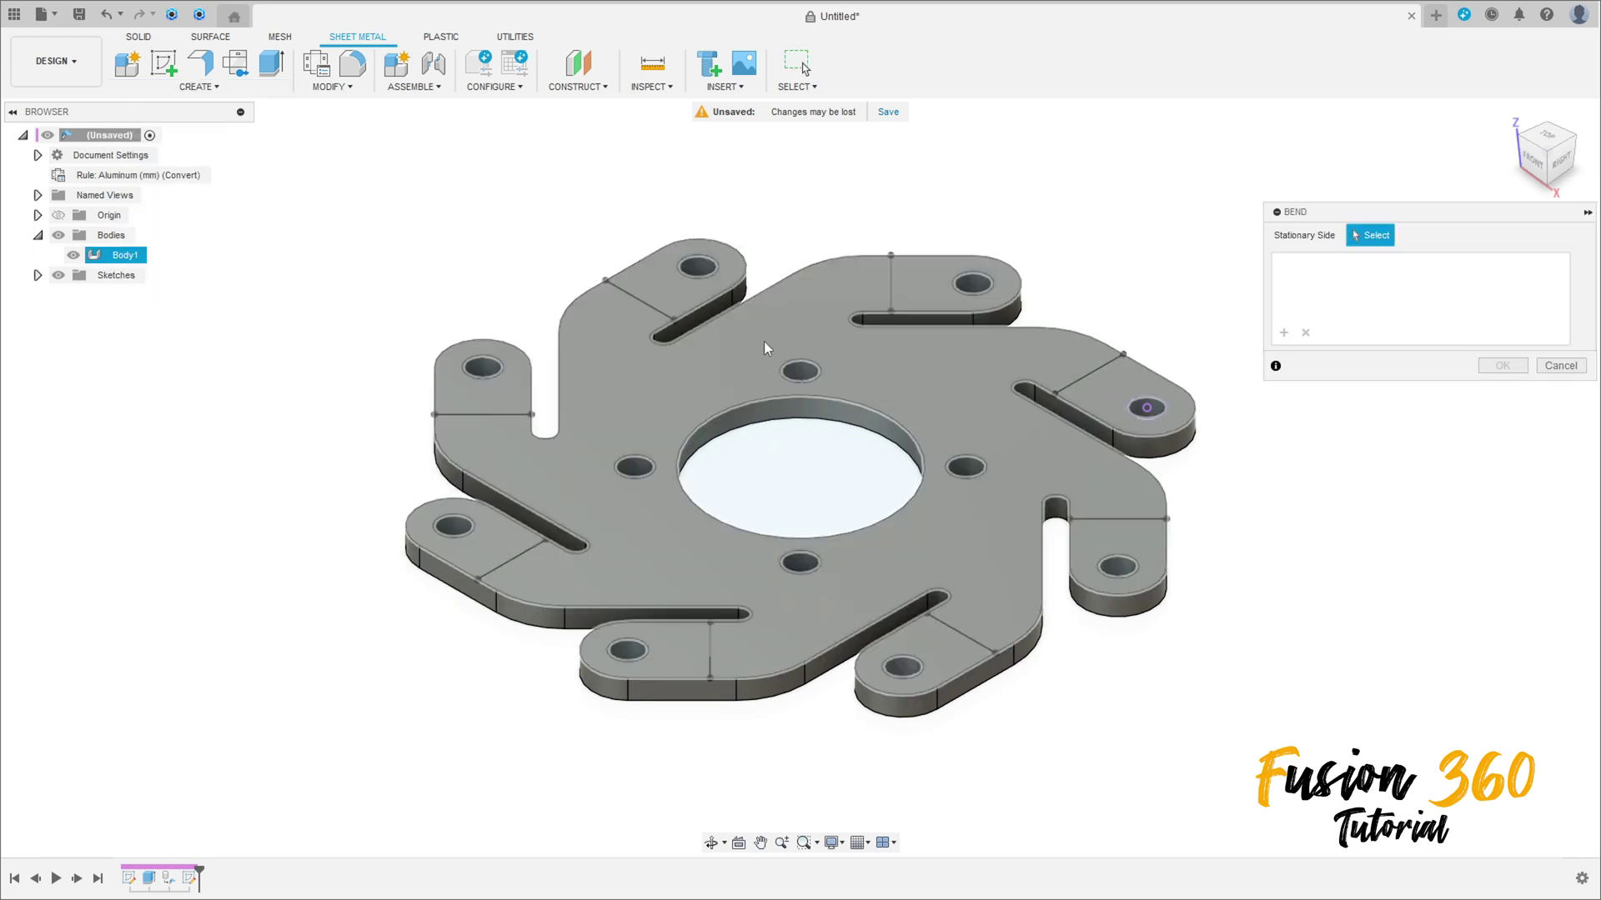
click(737, 367)
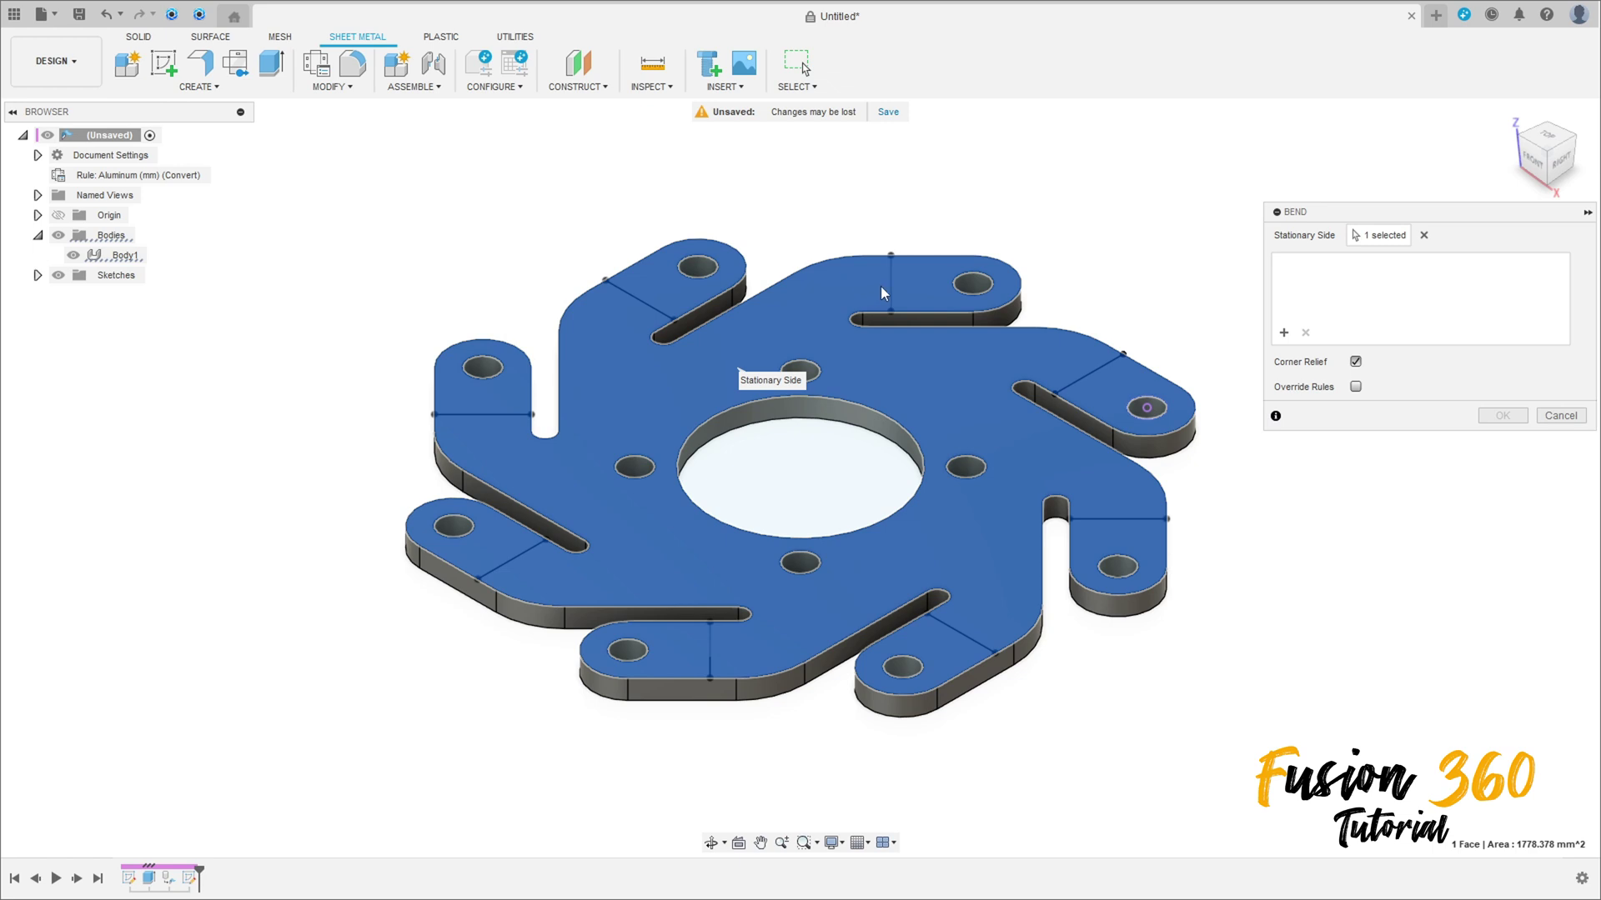
scroll(890, 289, up, 3)
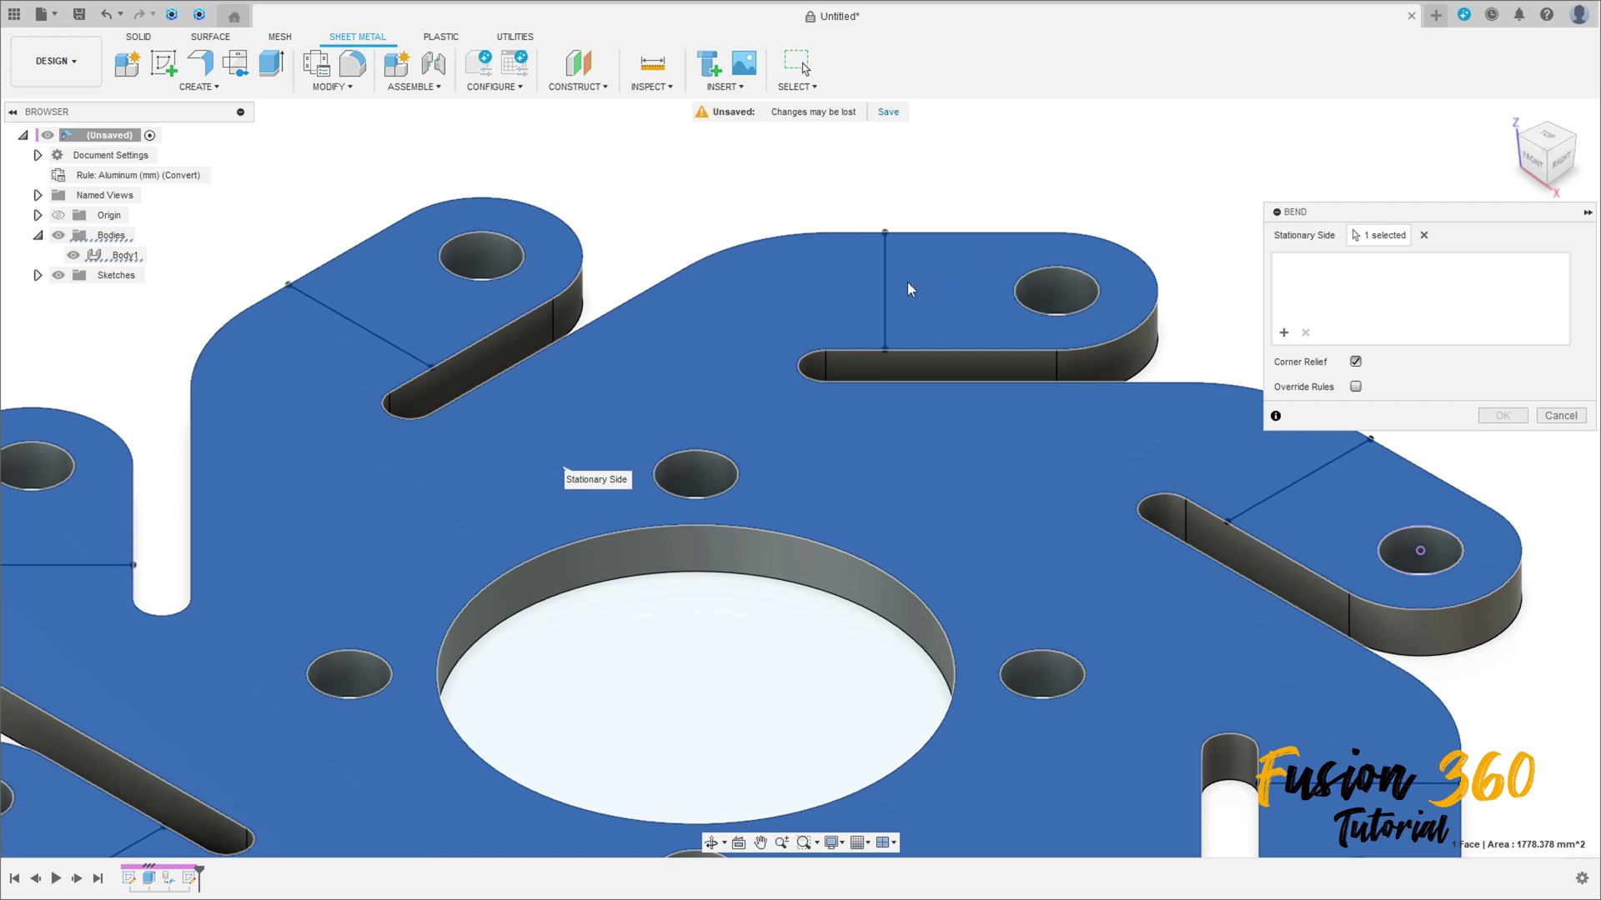
Select the upper, right-hand and next arms' bend lines with a 45° bend angle
click(887, 292)
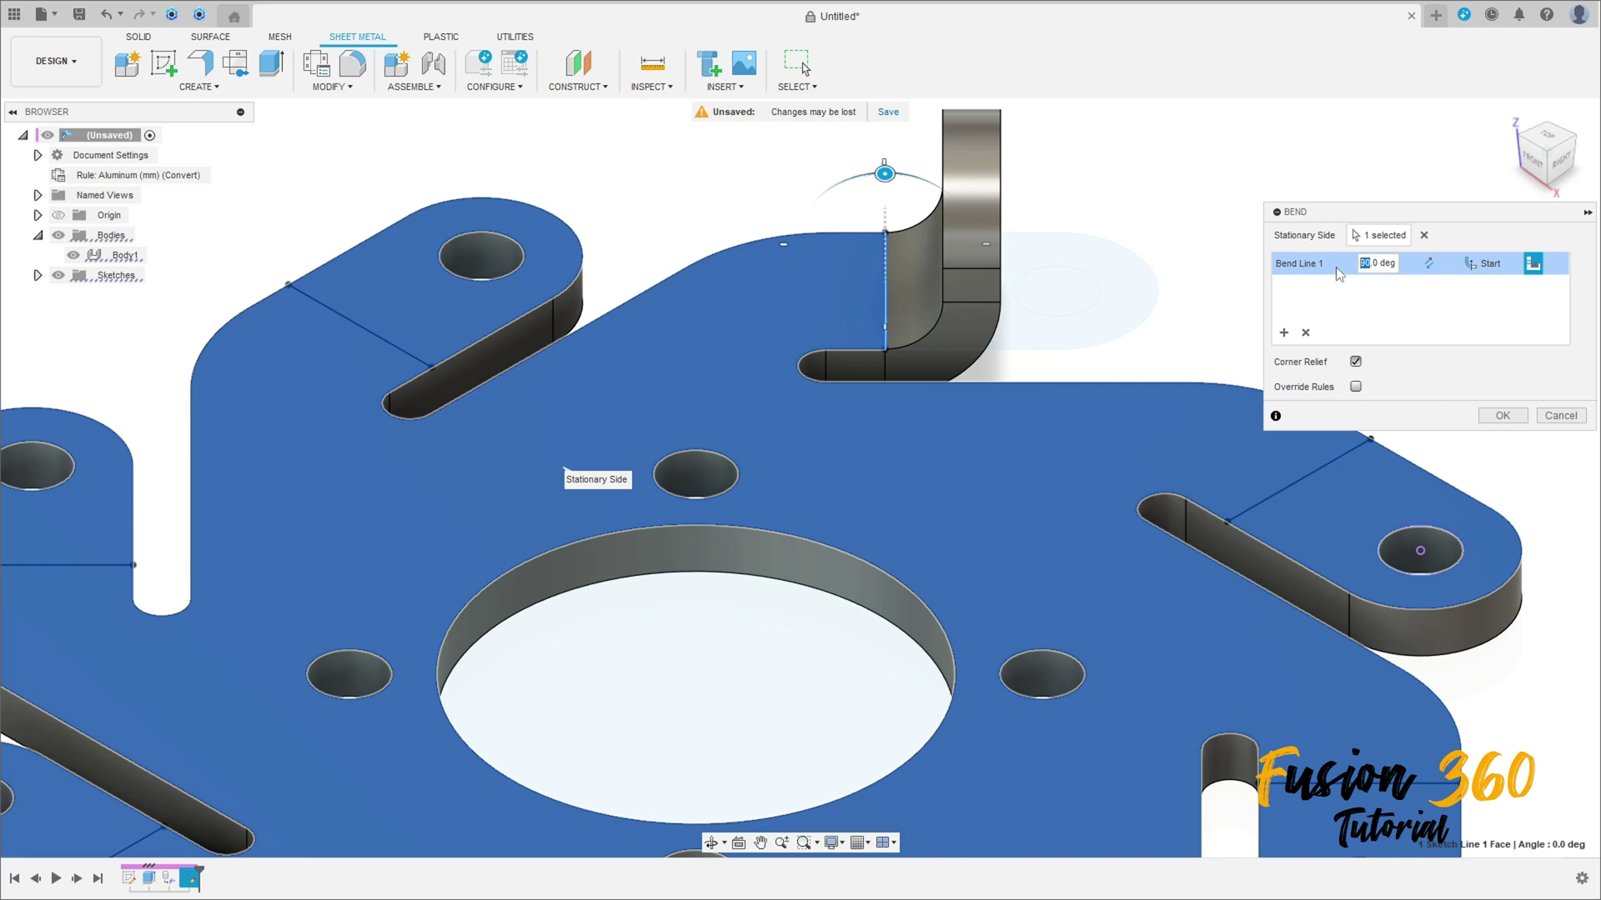
text(45)
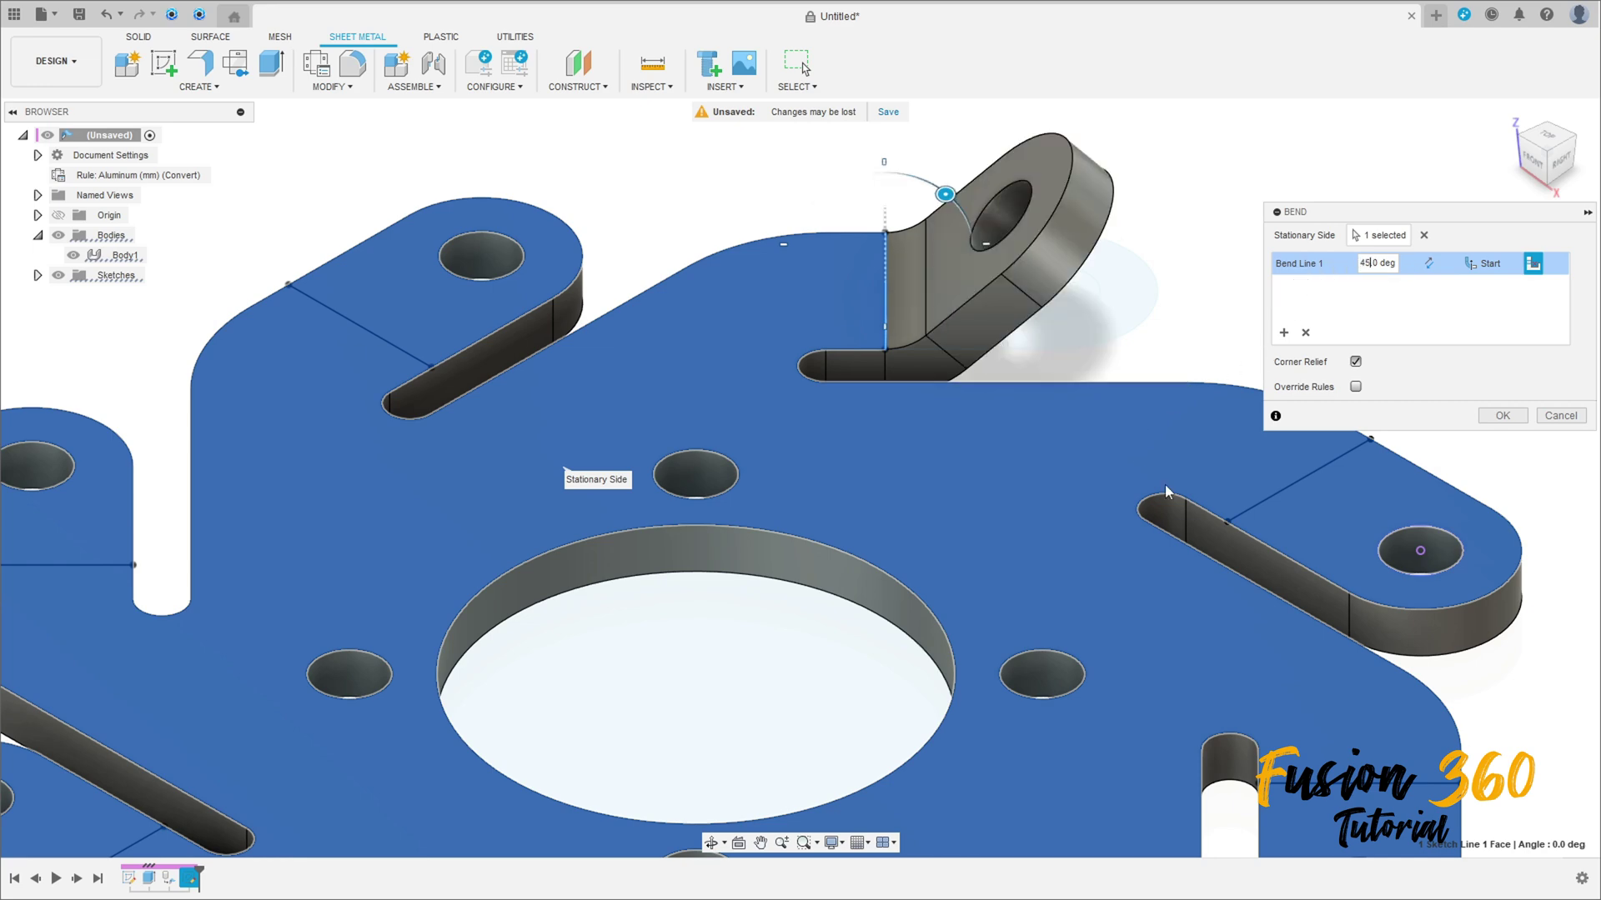
click(1257, 513)
middle_drag(1256, 513, 1039, 318)
click(1017, 504)
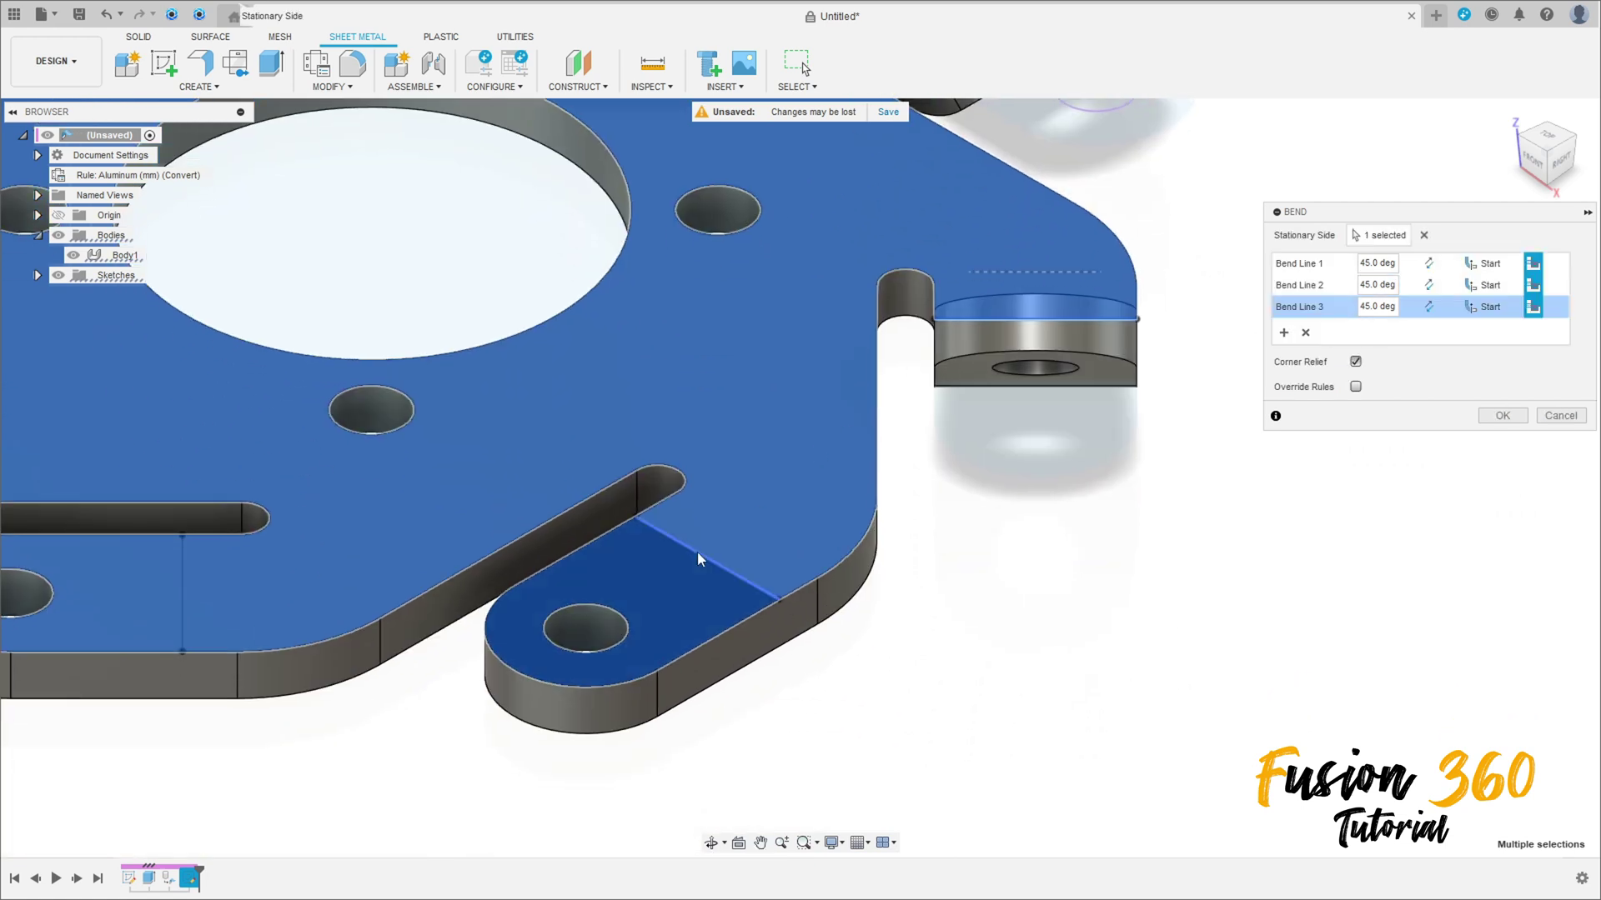
click(700, 554)
Add the left lobe, left arm and upper tab bend lines and apply the 45° bends
middle_drag(335, 494, 463, 445)
click(558, 527)
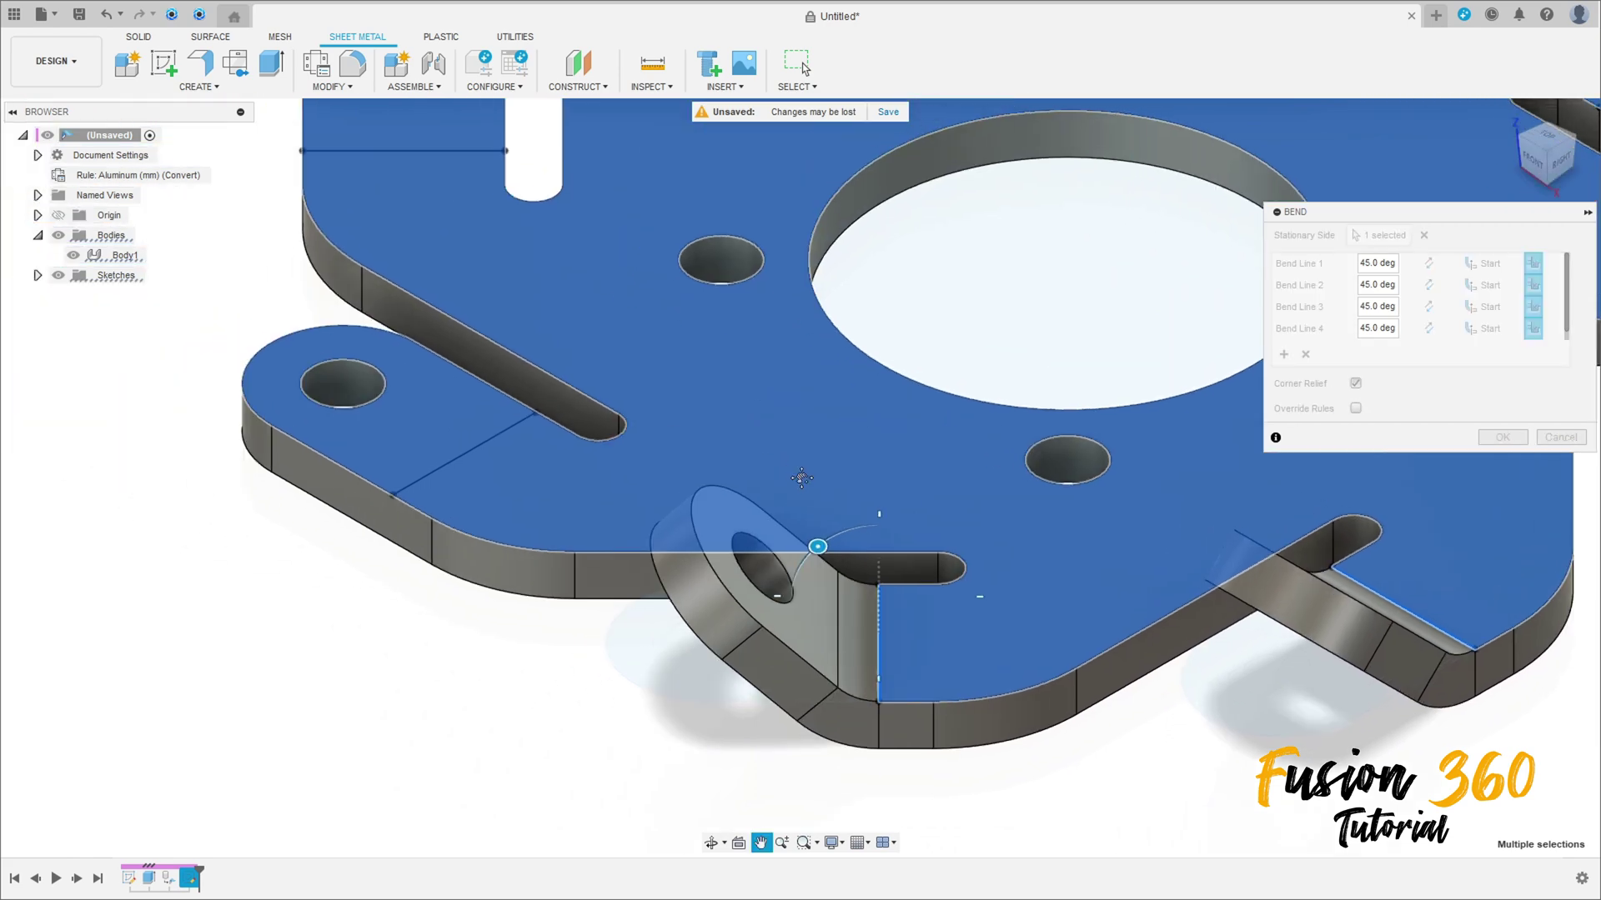
click(468, 448)
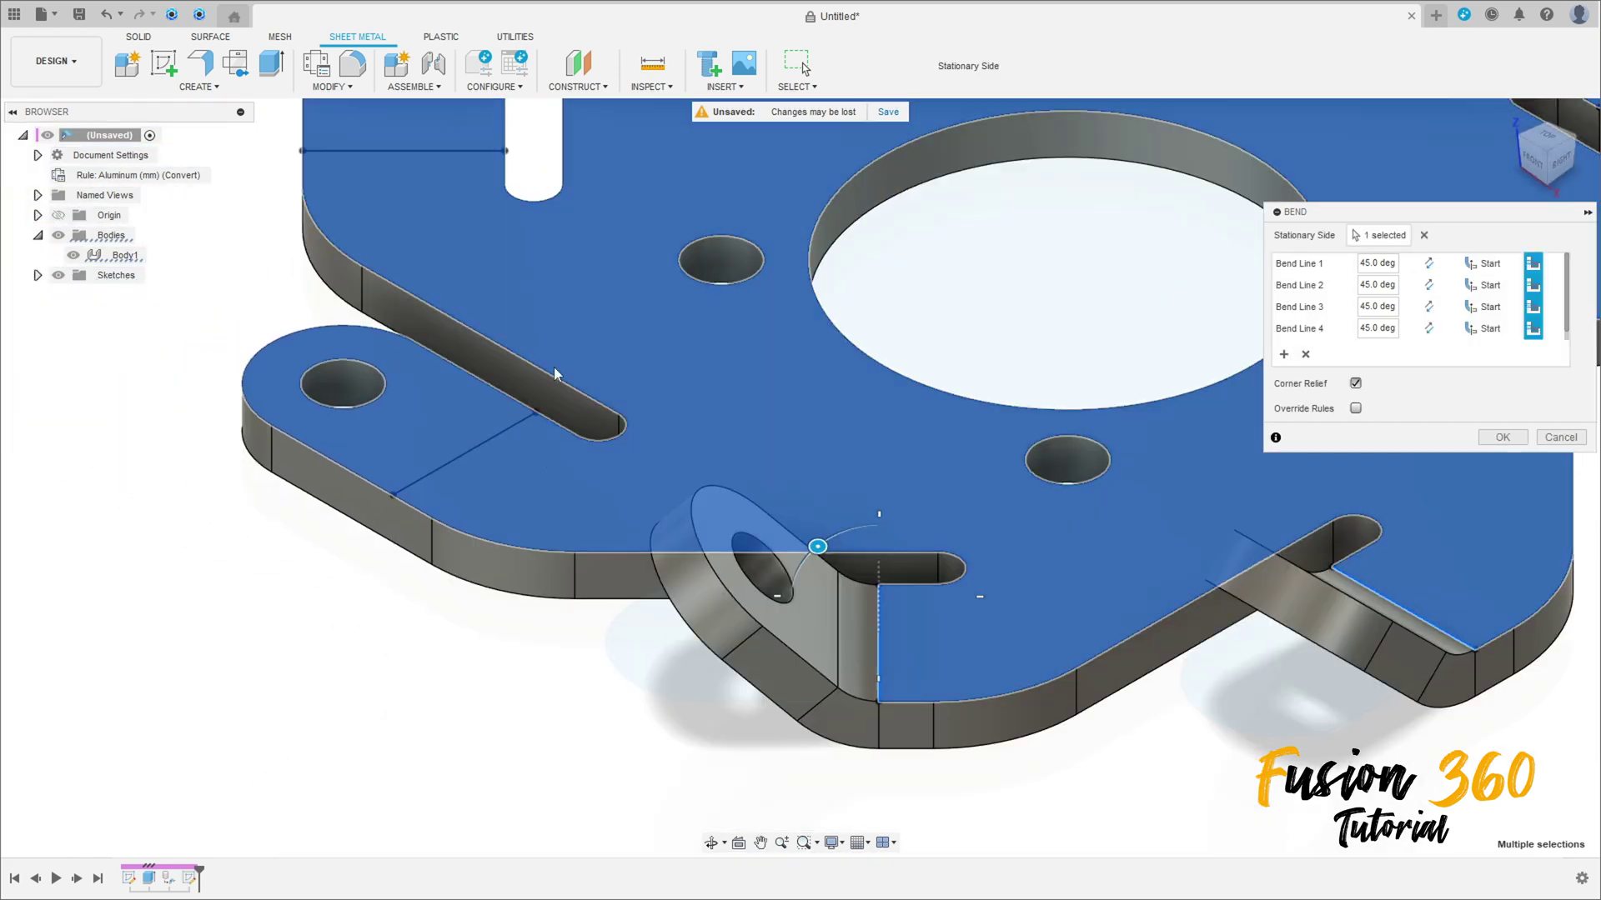
middle_drag(553, 367, 632, 424)
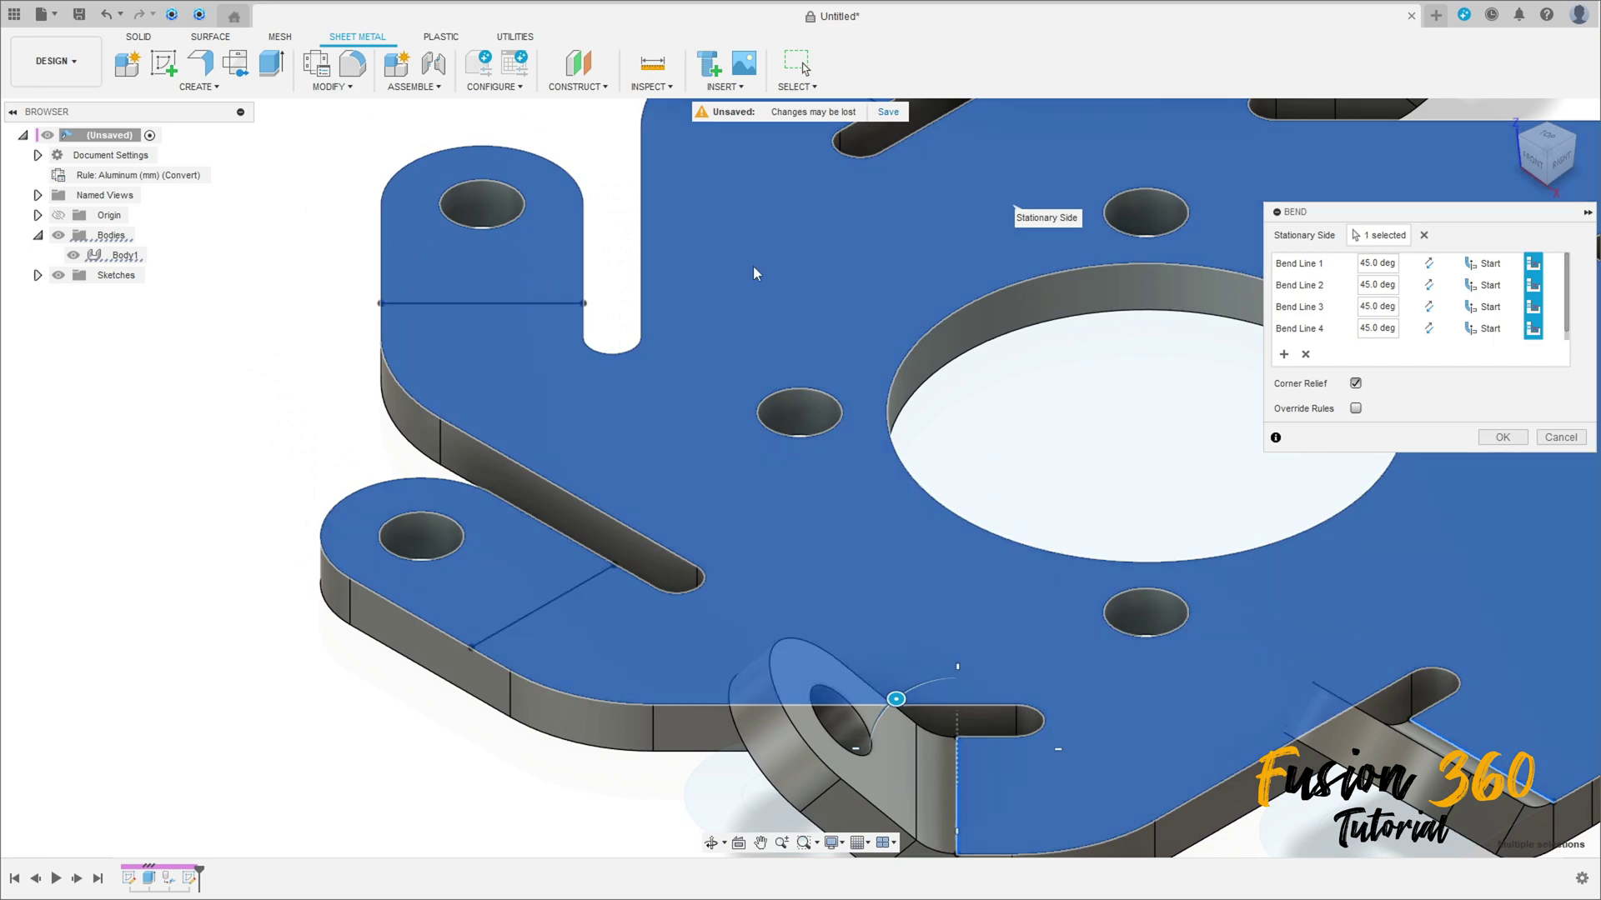
middle_drag(753, 267, 726, 467)
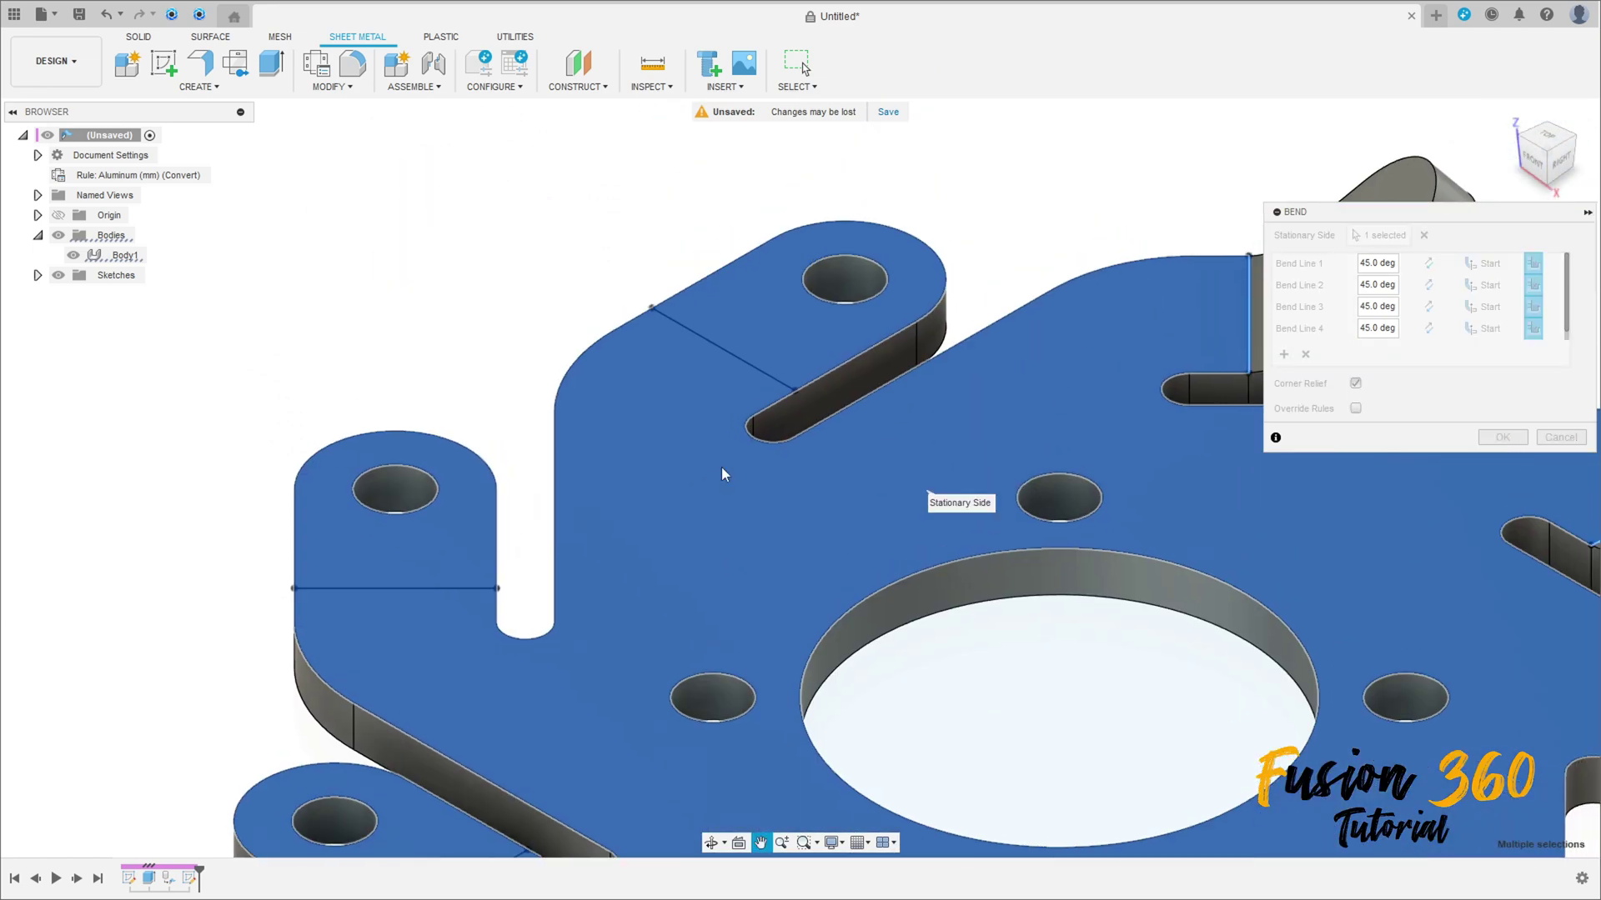
click(746, 367)
scroll(396, 415, down, 3)
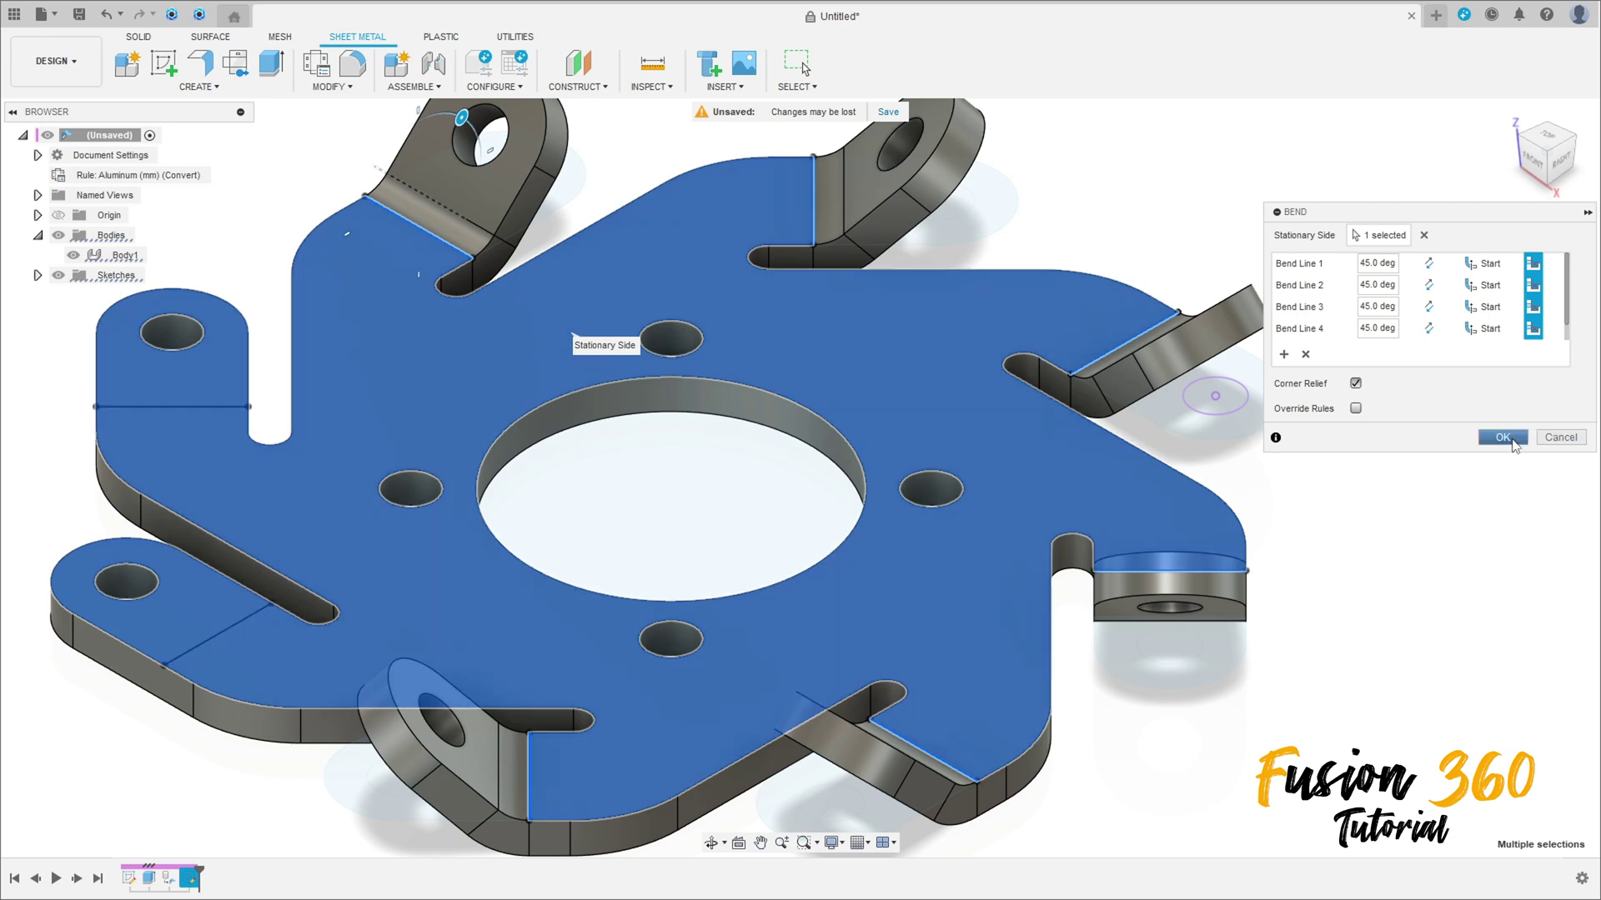
click(1503, 437)
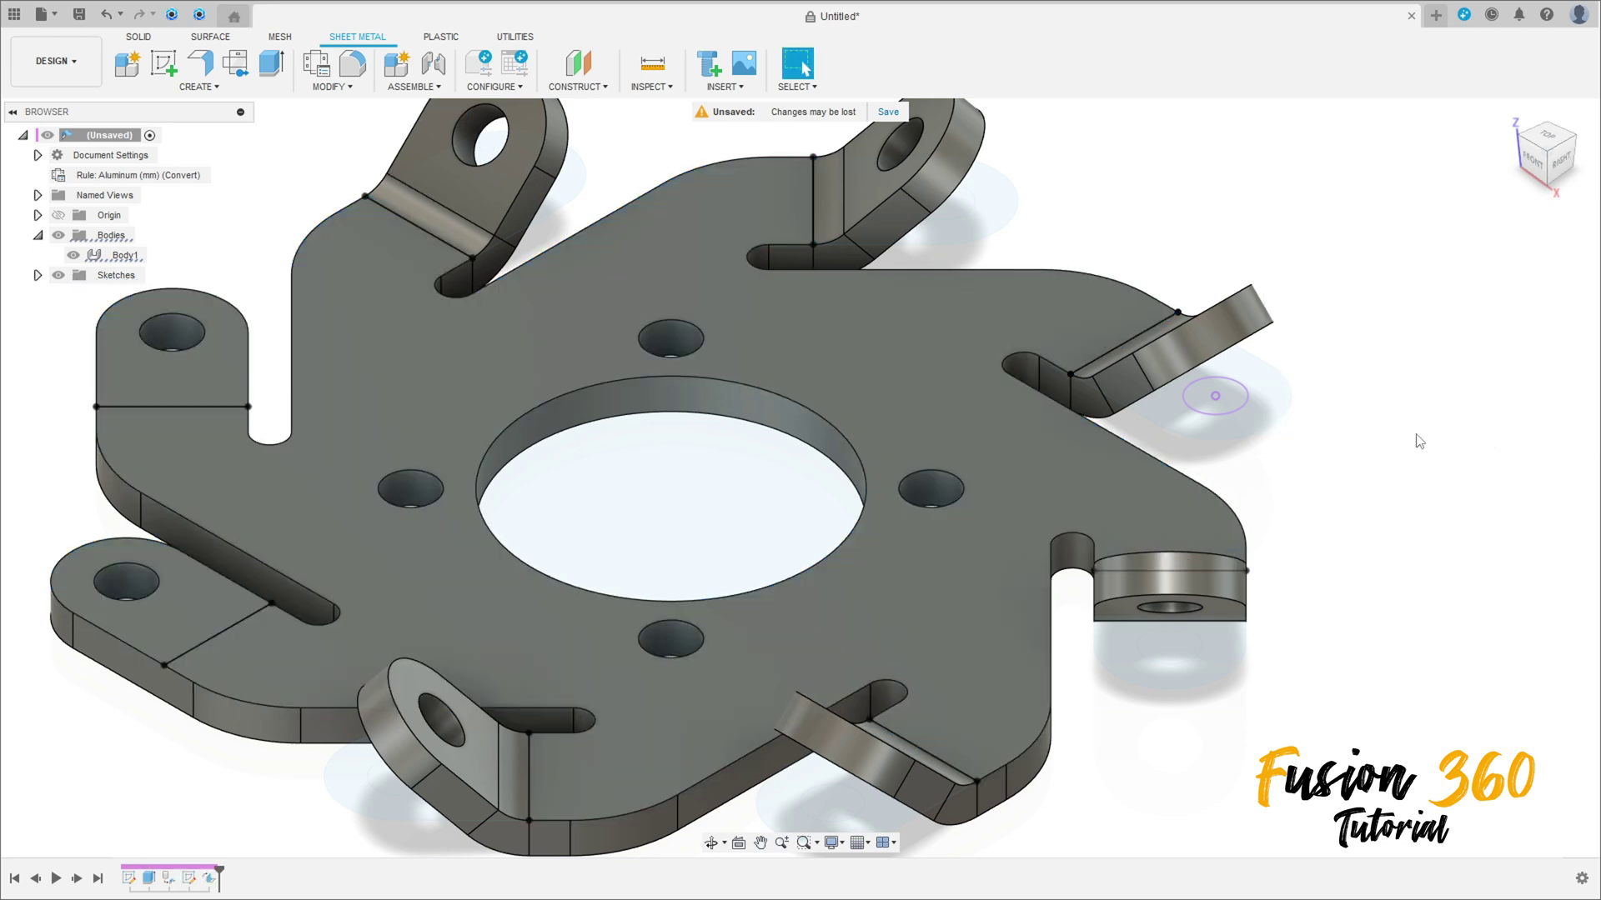
click(199, 88)
Bend the left tab up along its bend line with the main plate face fixed
click(158, 151)
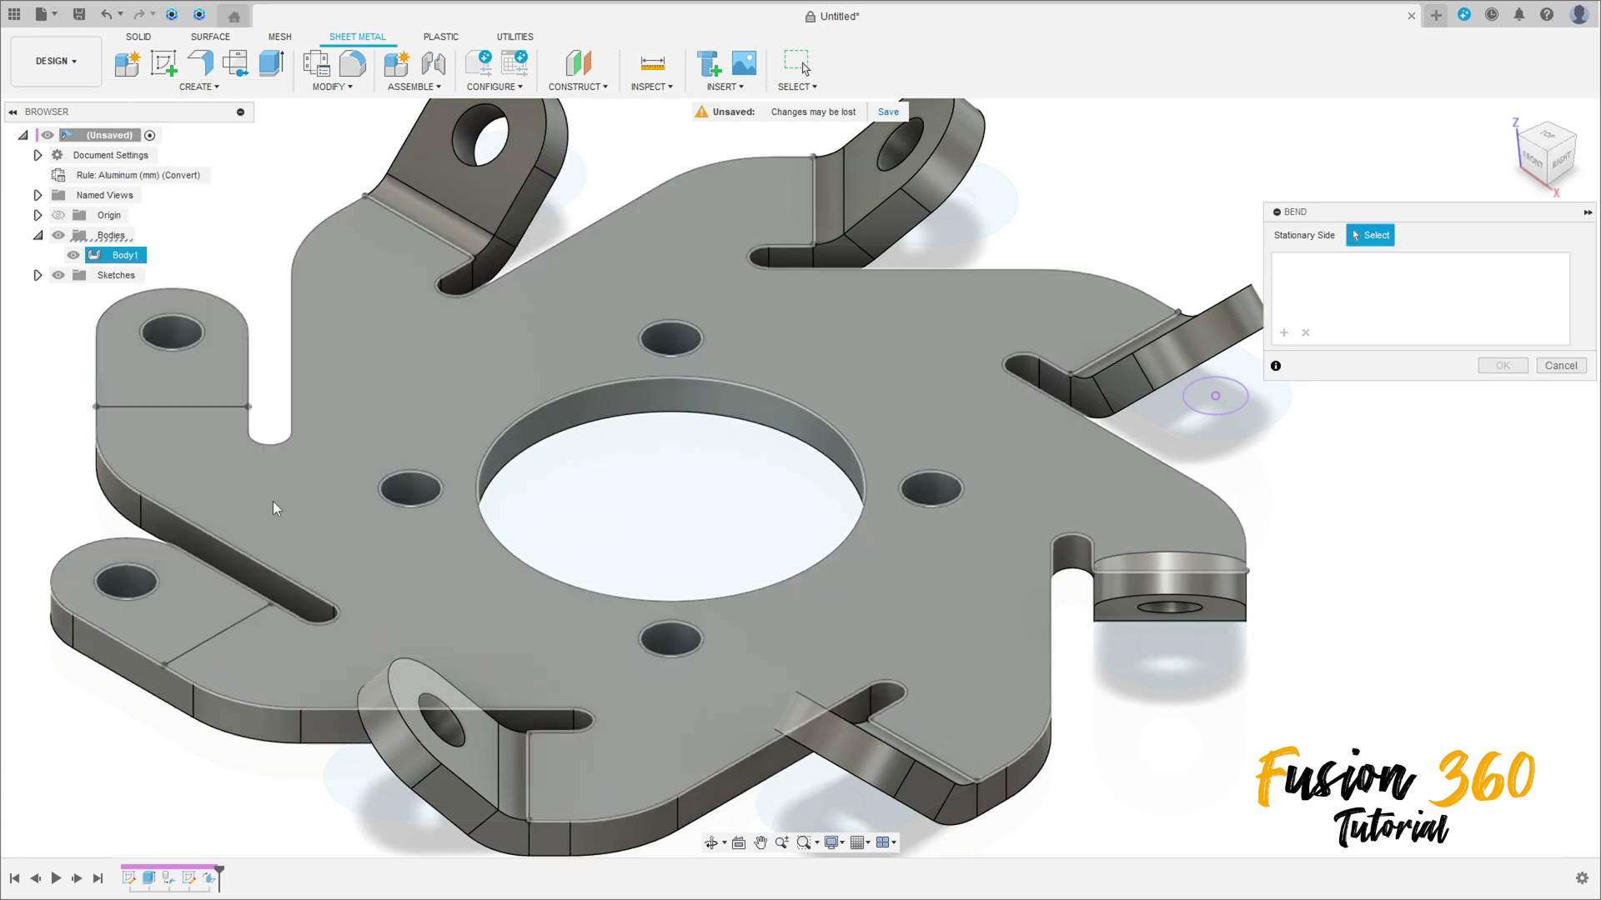
click(295, 503)
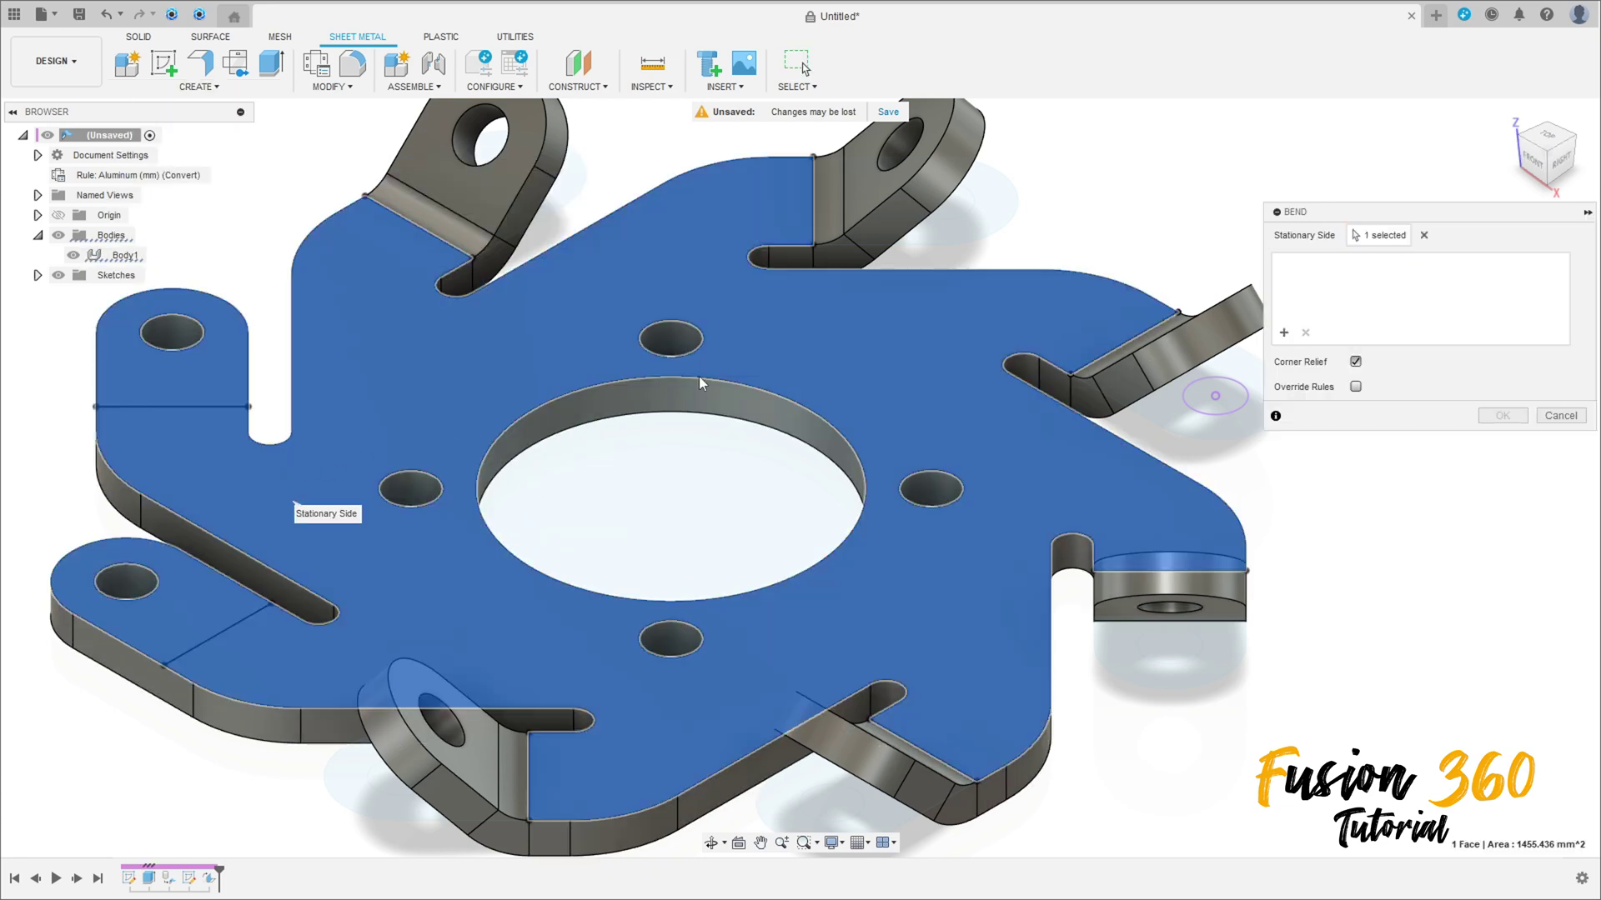
click(182, 407)
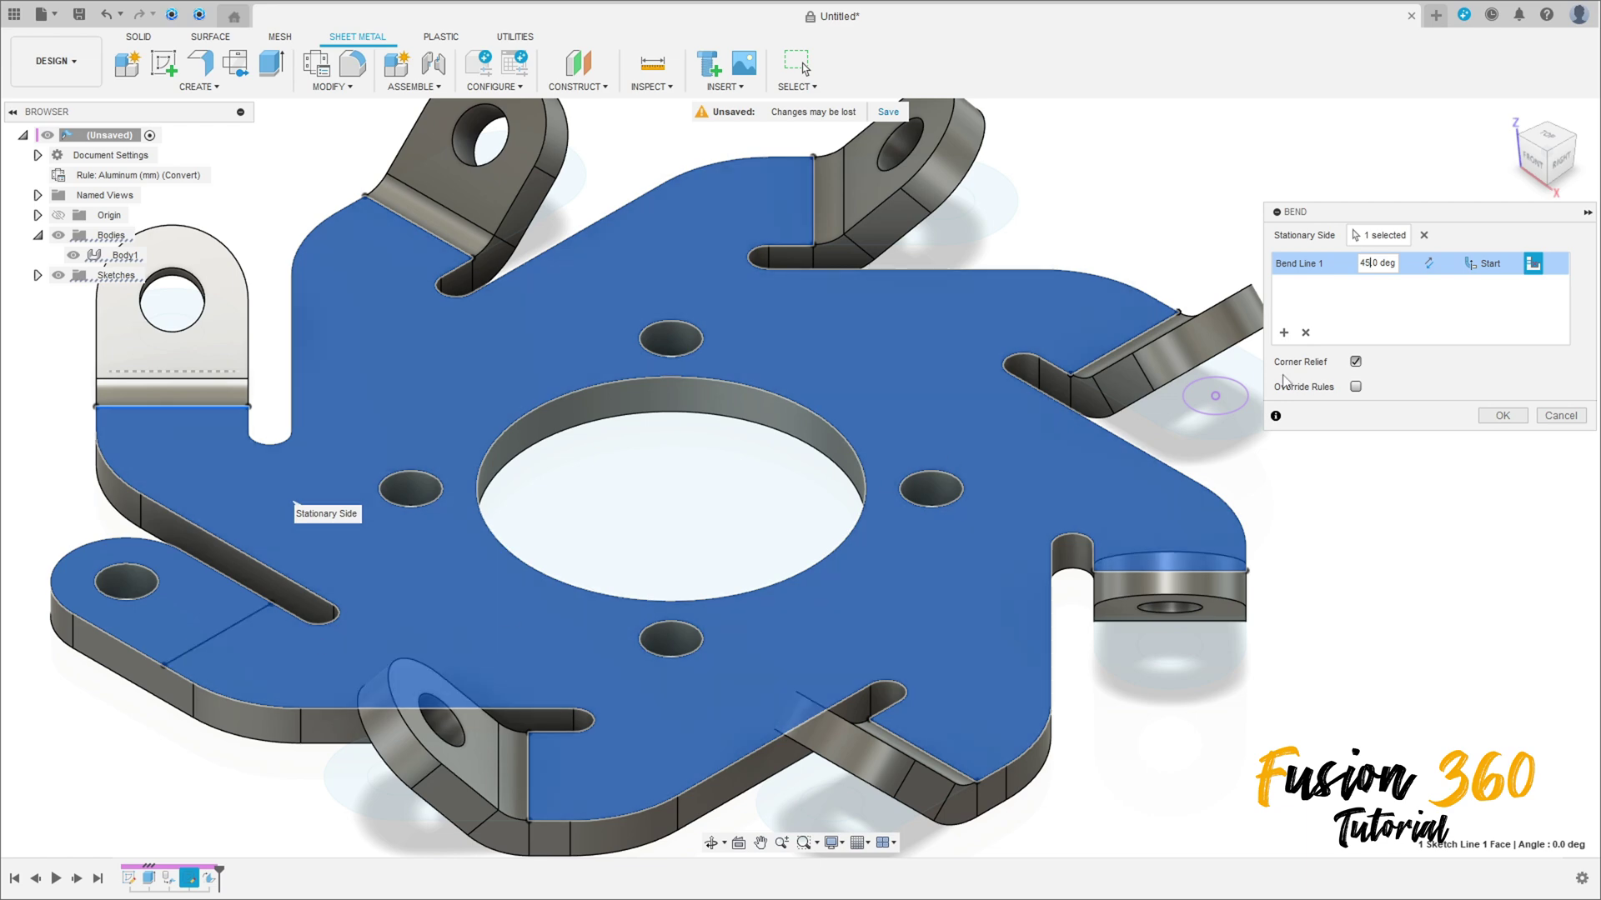
click(1501, 415)
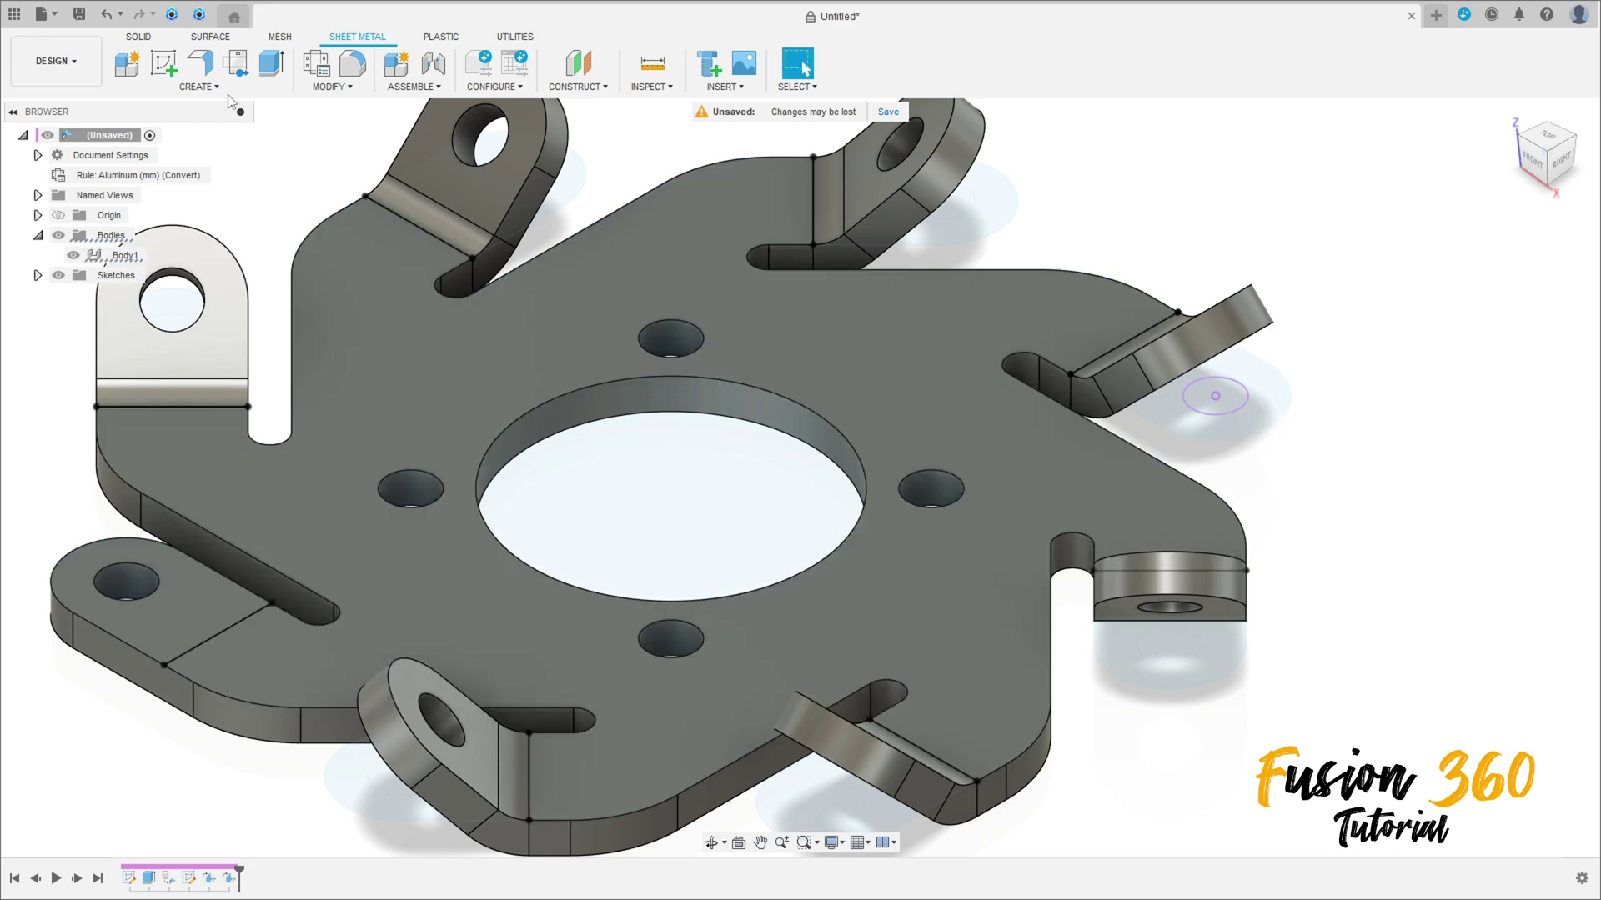
click(199, 86)
Bend the lower-left tab up 45° about its bend line, keeping the base plate face stationary
click(154, 156)
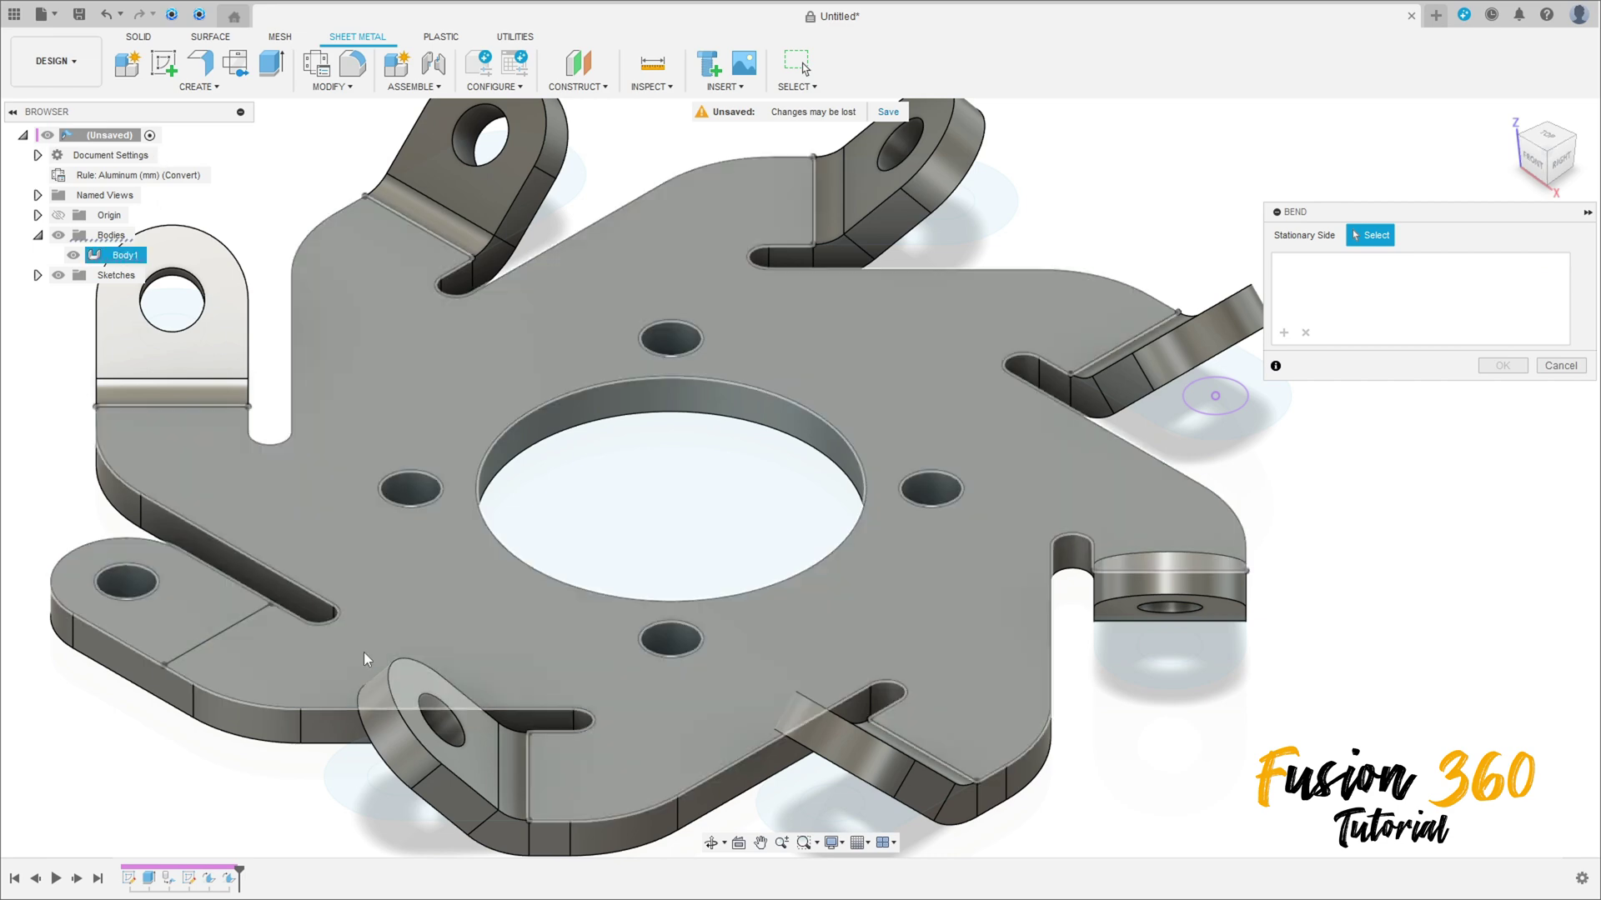
click(457, 632)
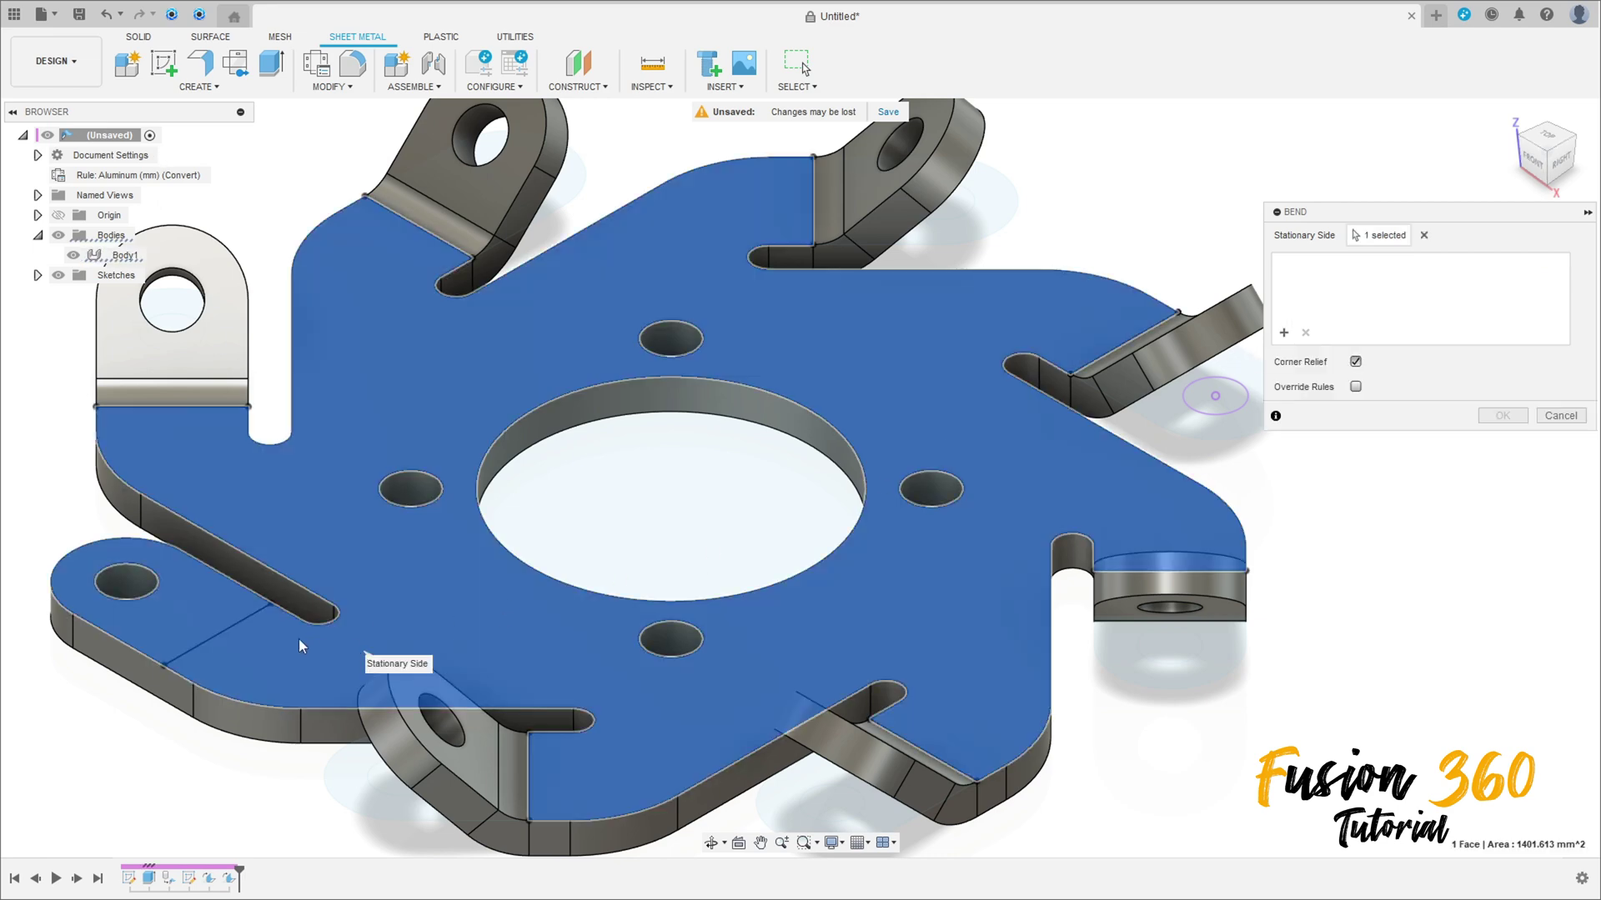
click(243, 631)
click(1362, 264)
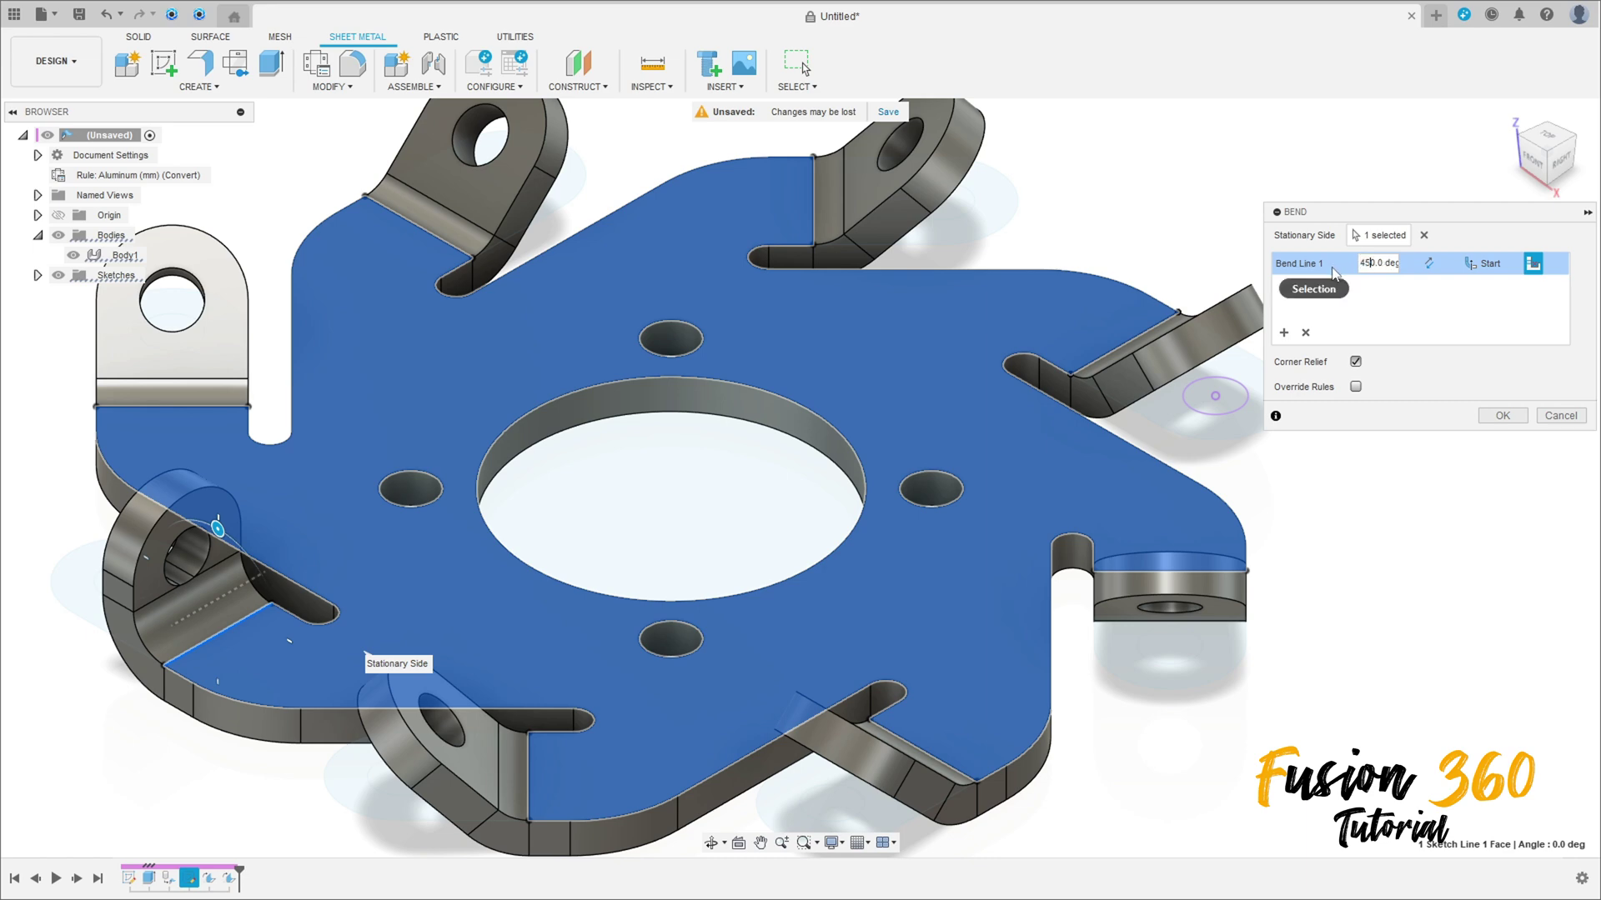
text(45)
key(Delete)
key(Delete)
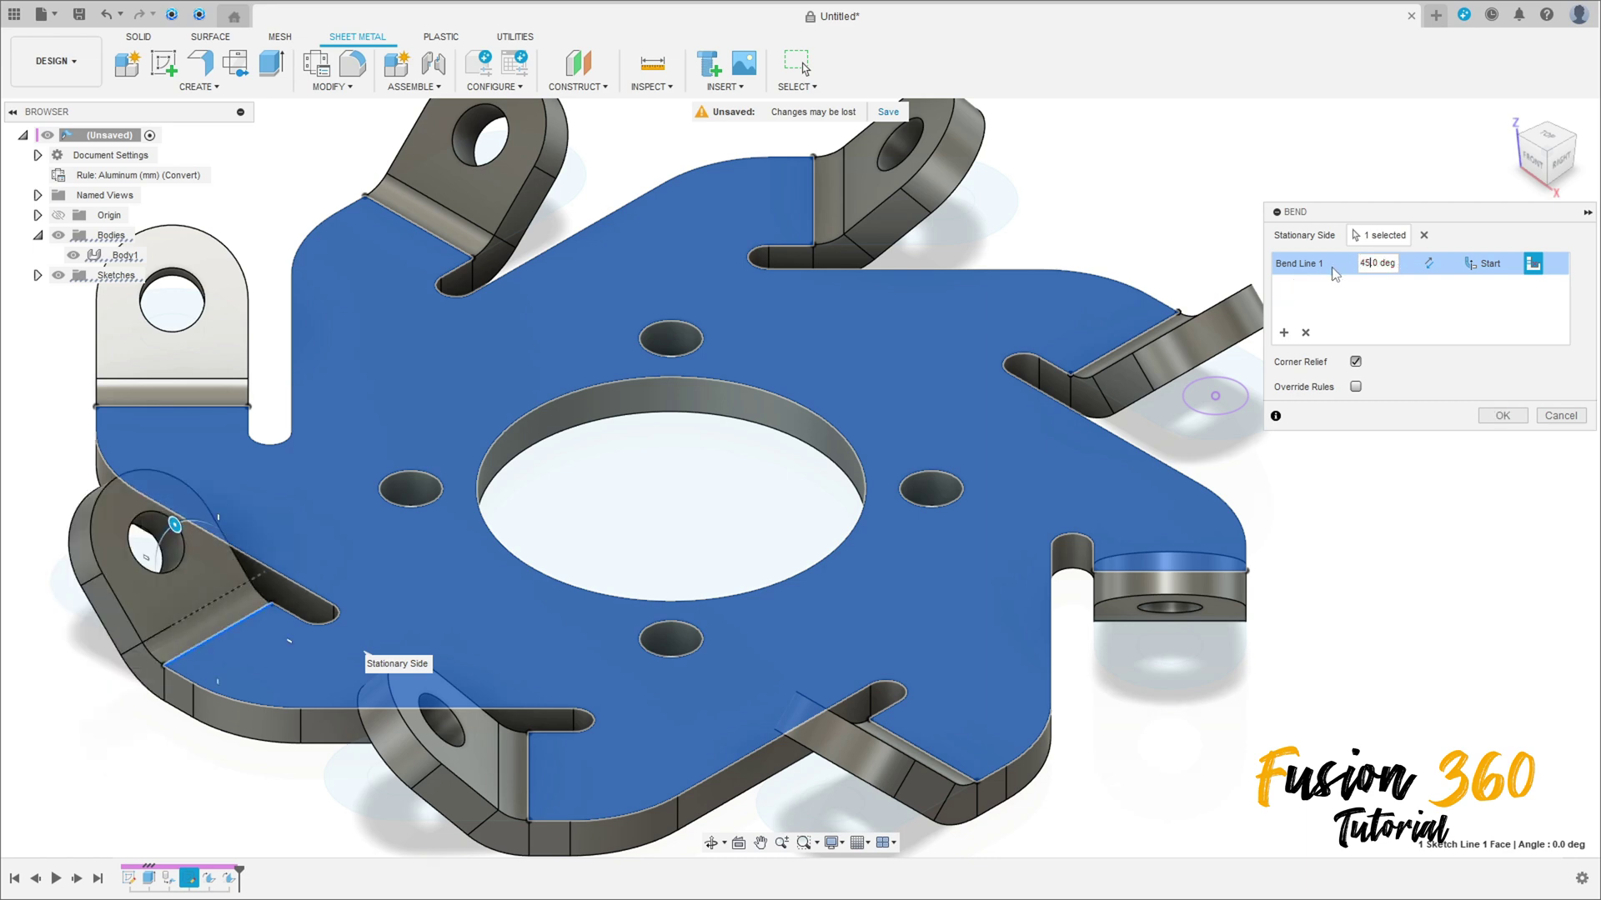
key(Return)
scroll(1083, 342, down, 4)
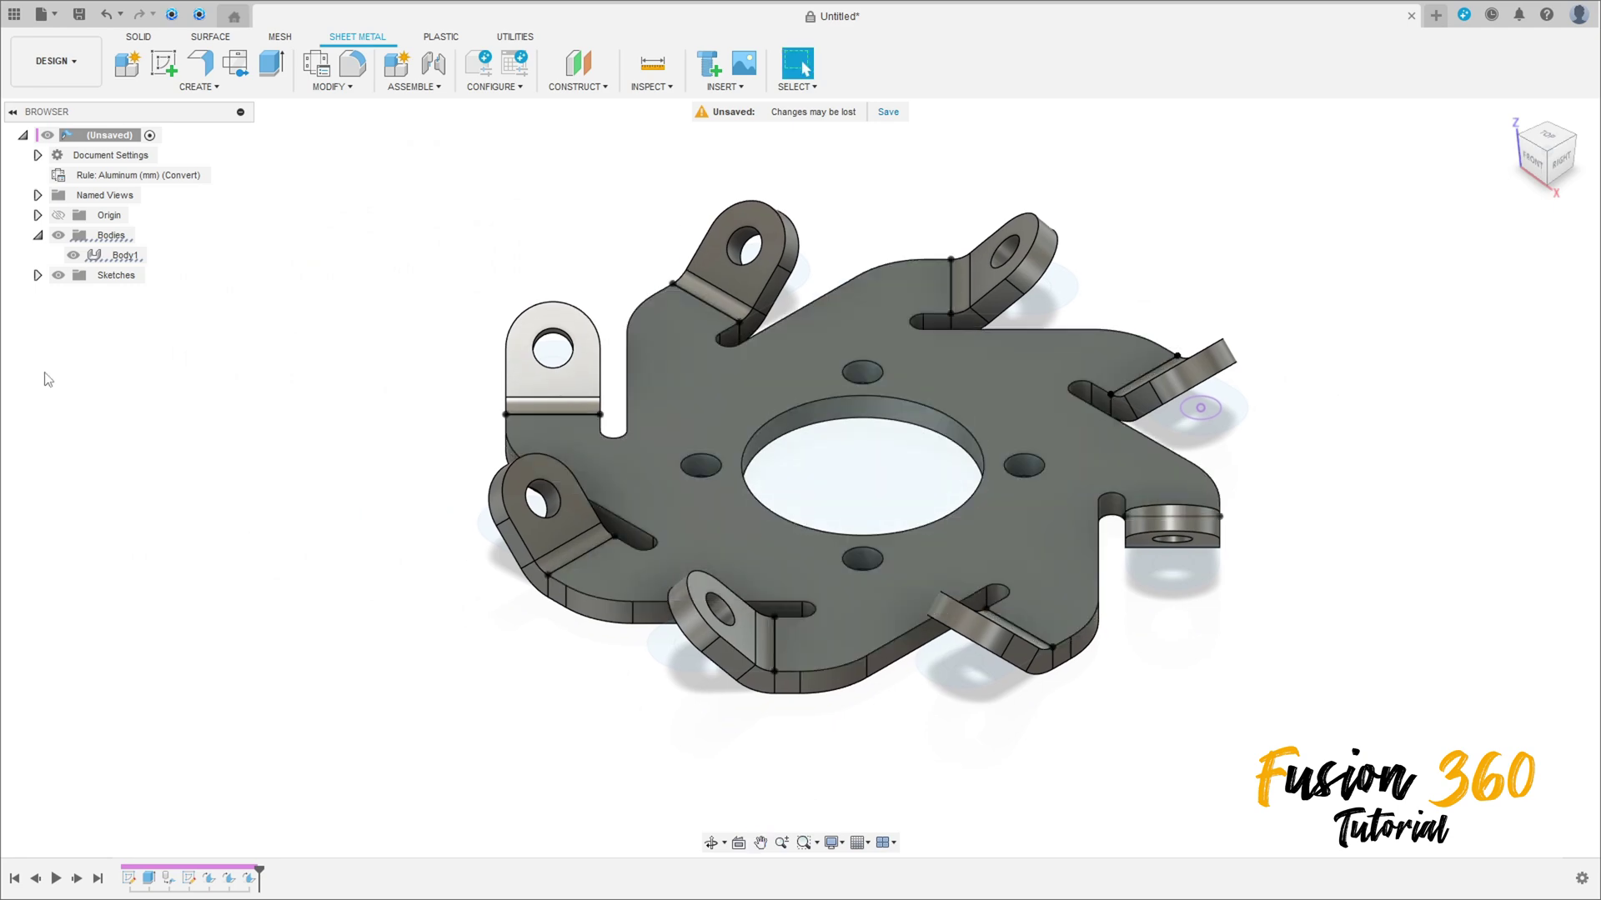
Expand and collapse the Sketches folder, then collapse the Bodies folder in the Browser
click(37, 275)
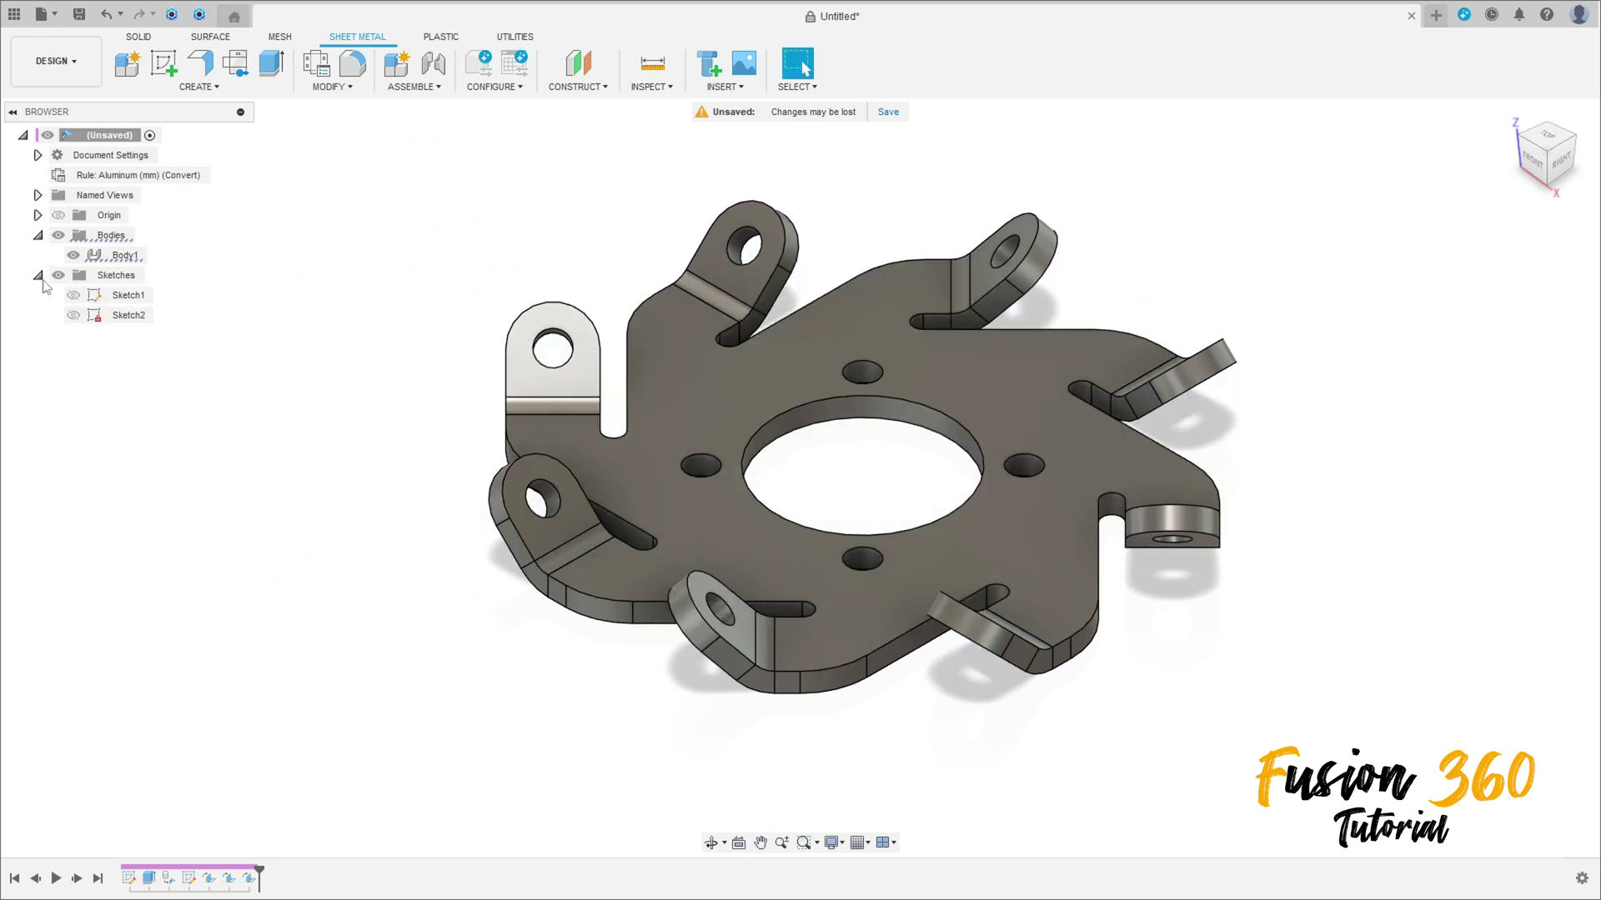
click(36, 275)
click(37, 235)
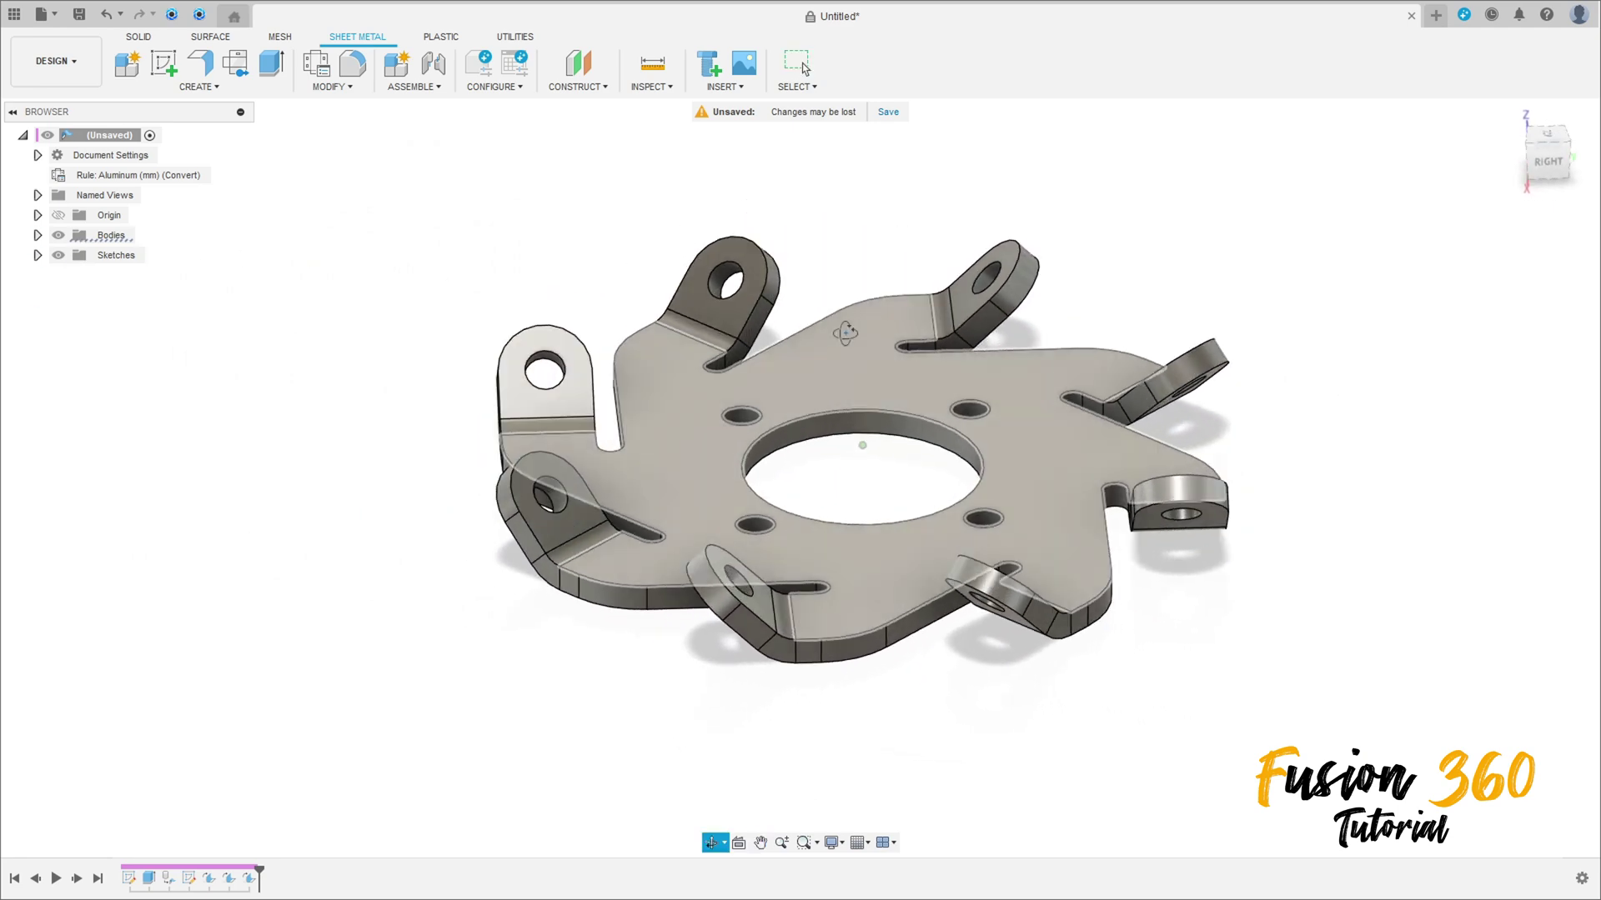